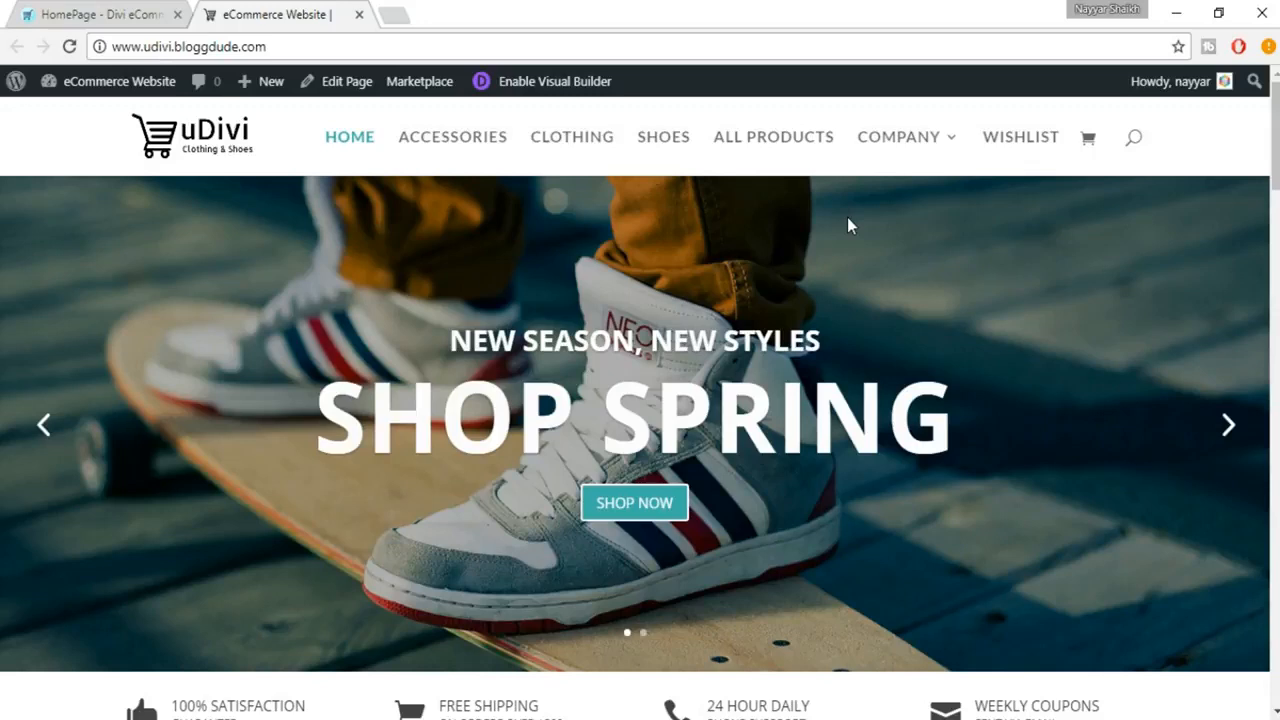
Step: Open the eCommerce Website's WordPress dashboard in a new browser tab and switch to that tab
{"action": "mouse_move", "coordinate": [140, 96]}
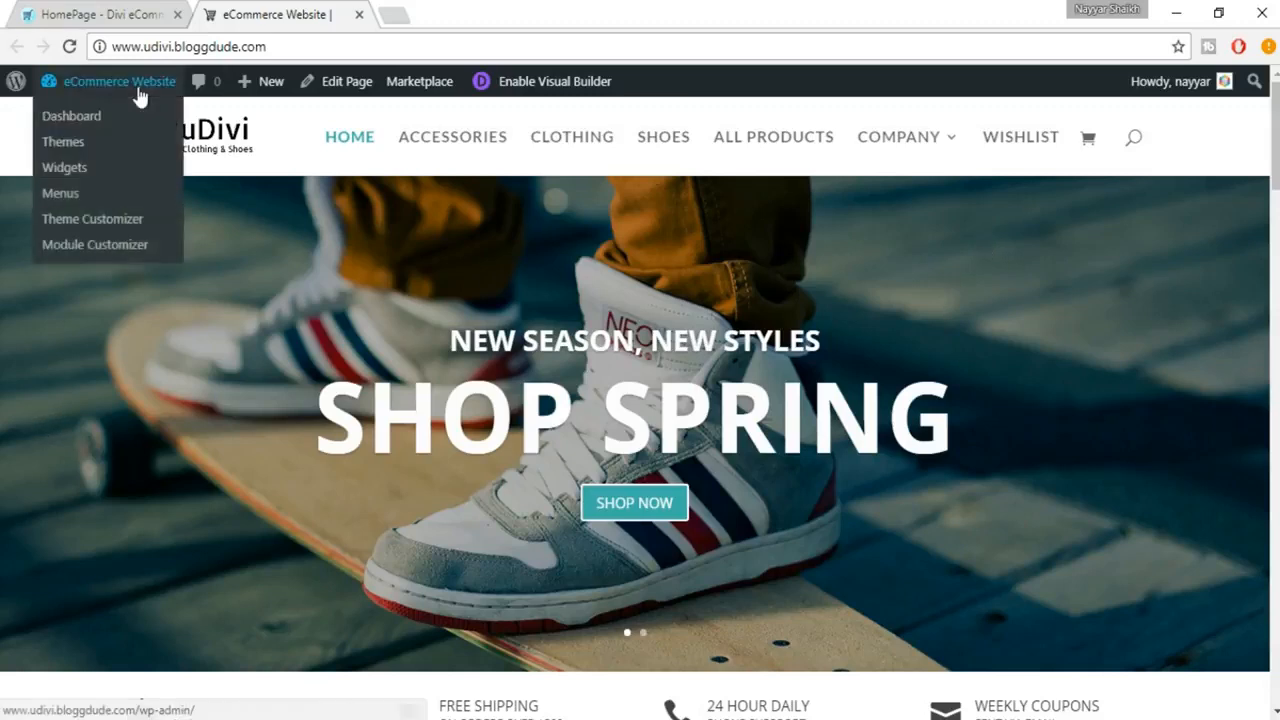
{"action": "right_click", "coordinate": [98, 118]}
{"action": "left_click", "coordinate": [125, 125]}
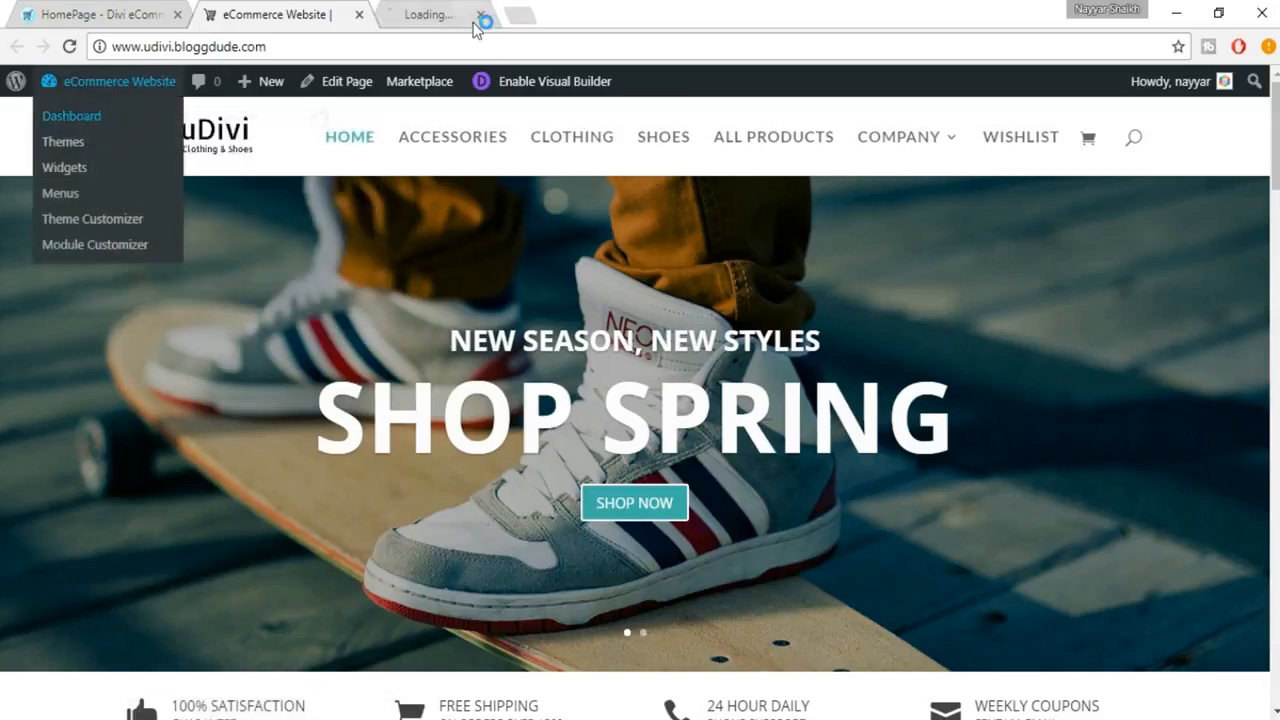
{"action": "left_click", "coordinate": [478, 18]}
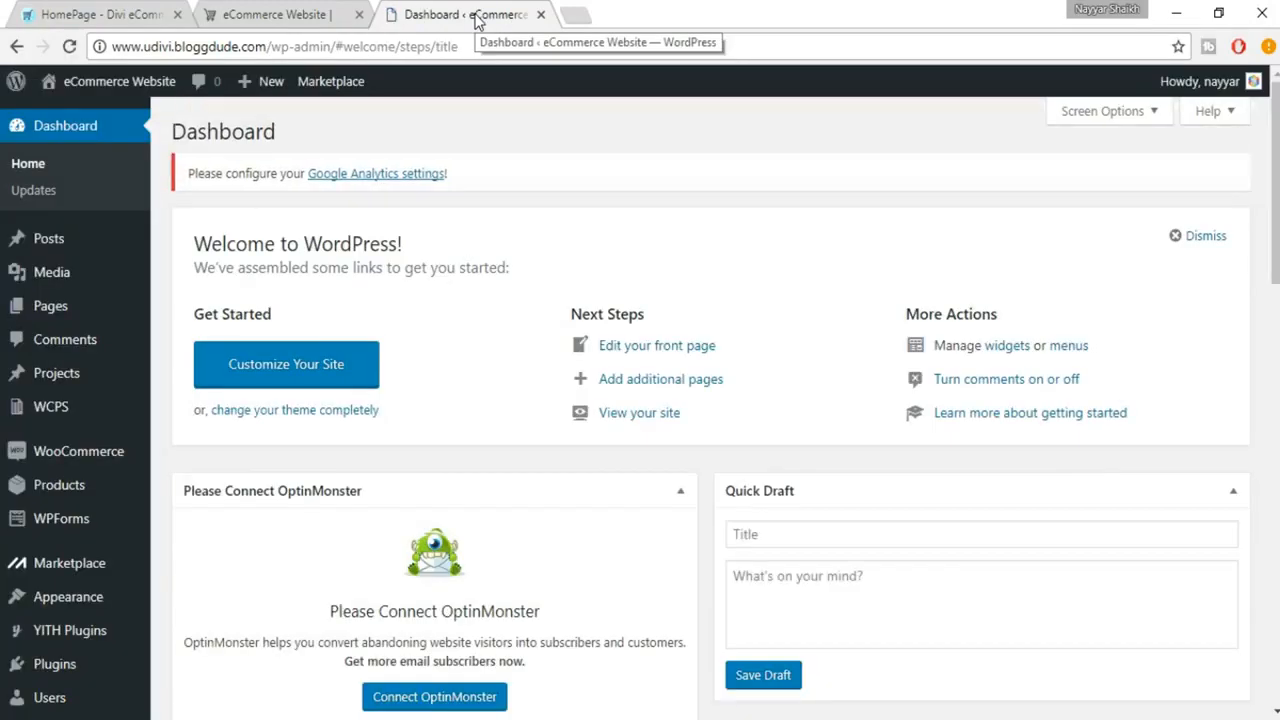
Step: Go to the page for adding new plugins and search for "yoast"
{"action": "scroll", "coordinate": [180, 409], "scroll_direction": "down", "scroll_amount": 3}
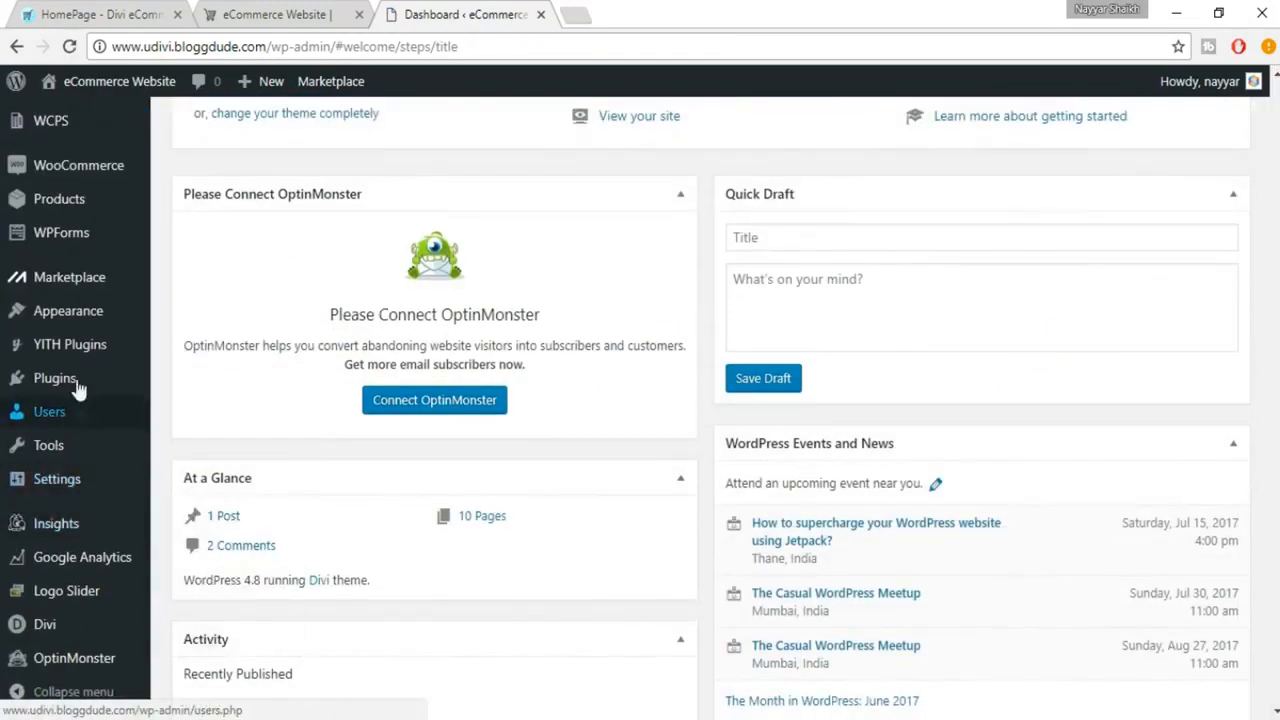
{"action": "mouse_move", "coordinate": [85, 378]}
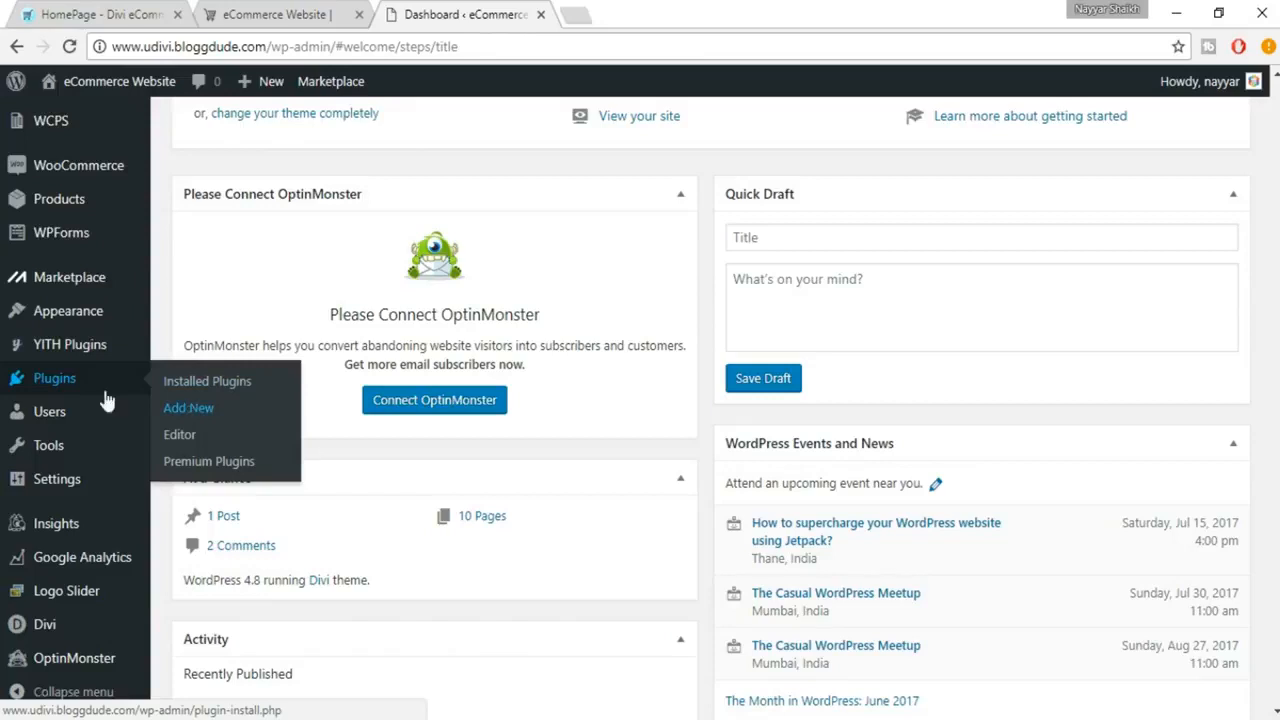
{"action": "left_click", "coordinate": [183, 409]}
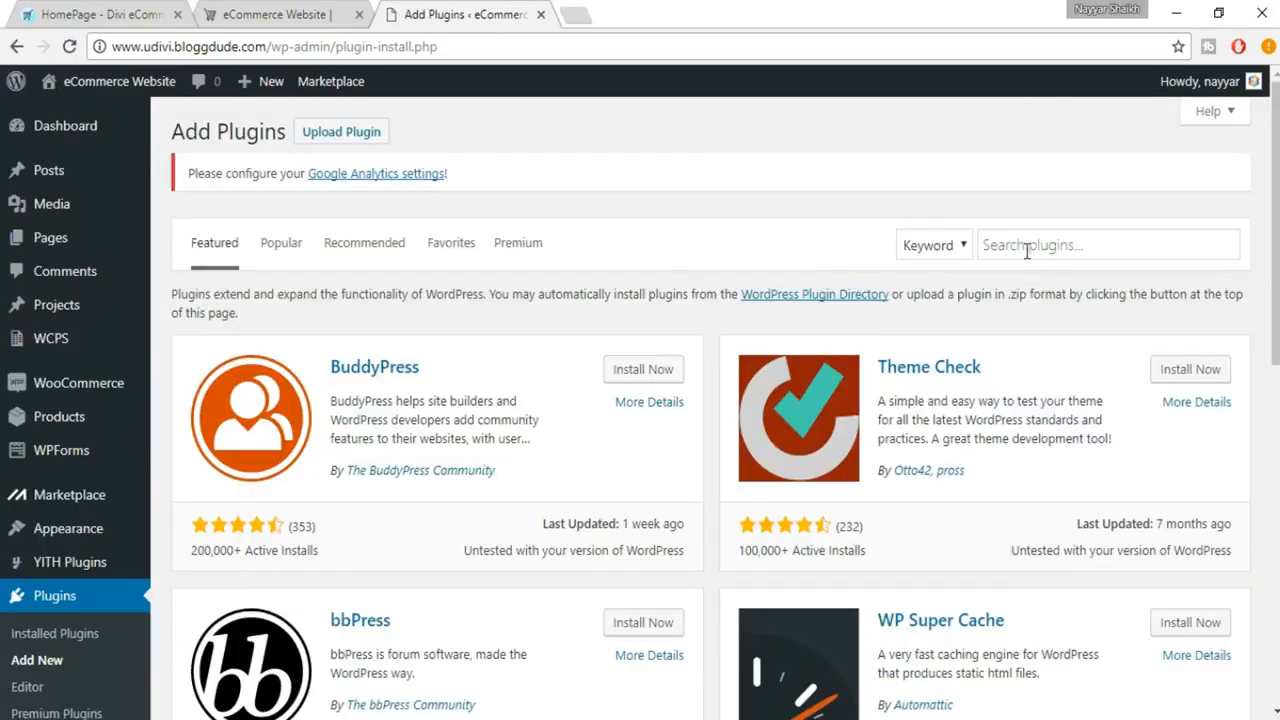
{"action": "left_click", "coordinate": [1026, 251]}
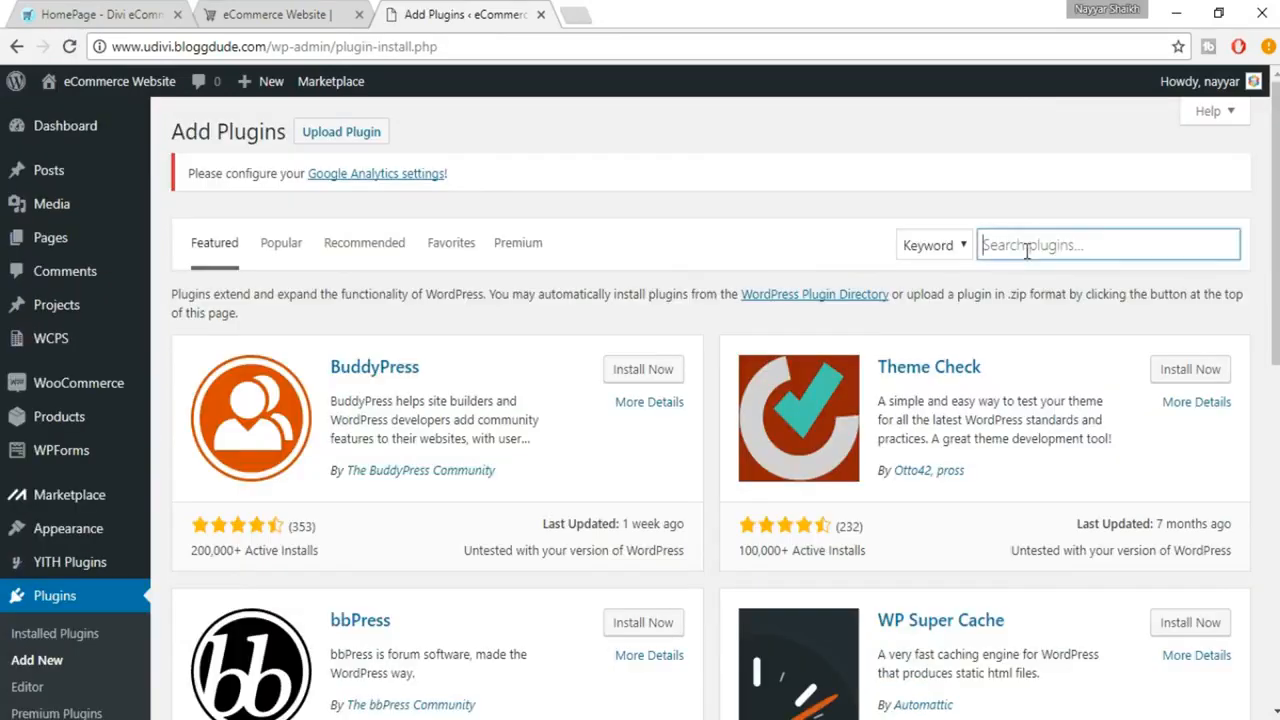
{"action": "type", "text": "yoast"}
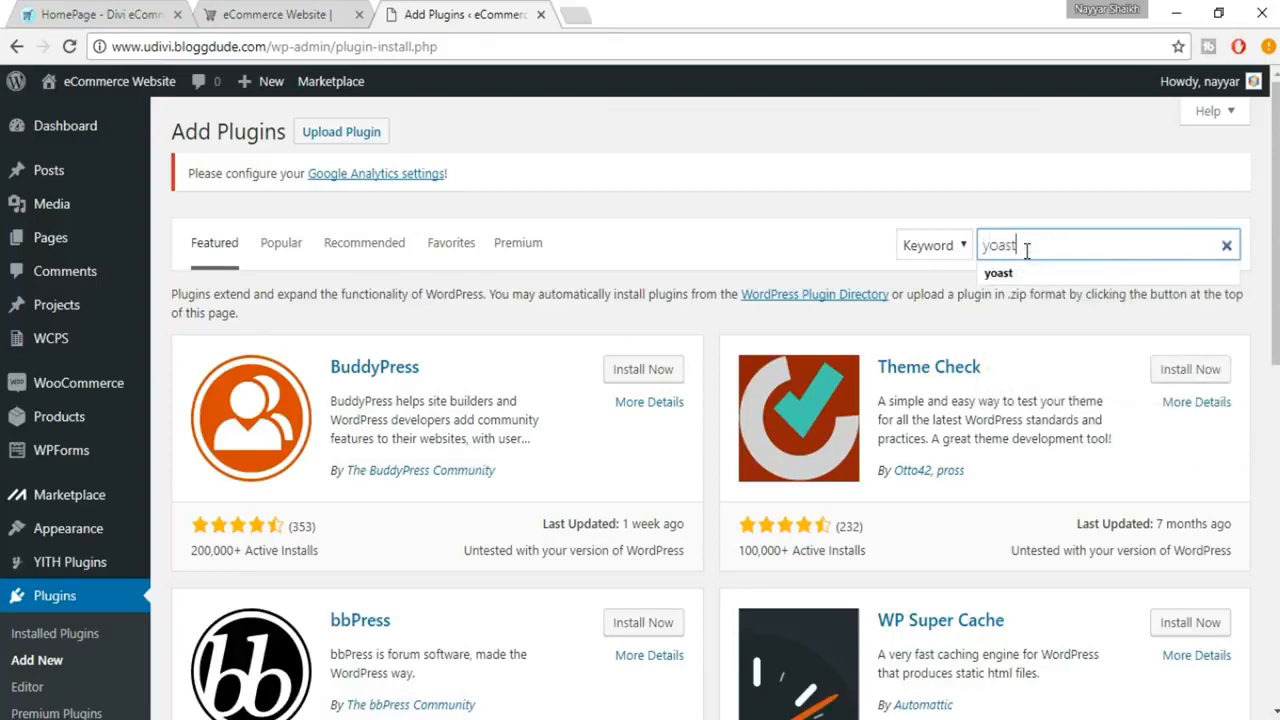
{"action": "key", "text": "Return"}
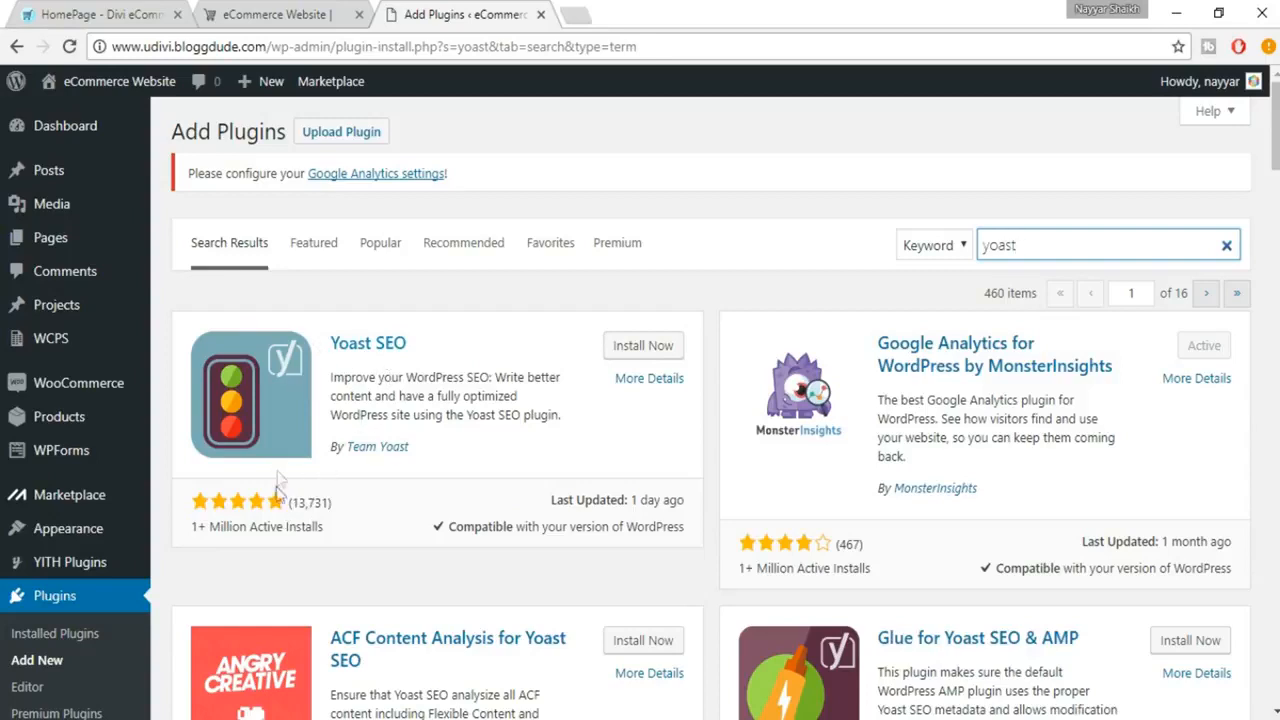
Step: Install the Yoast SEO plugin and activate it
{"action": "left_click_drag", "start_coordinate": [195, 526], "coordinate": [343, 527]}
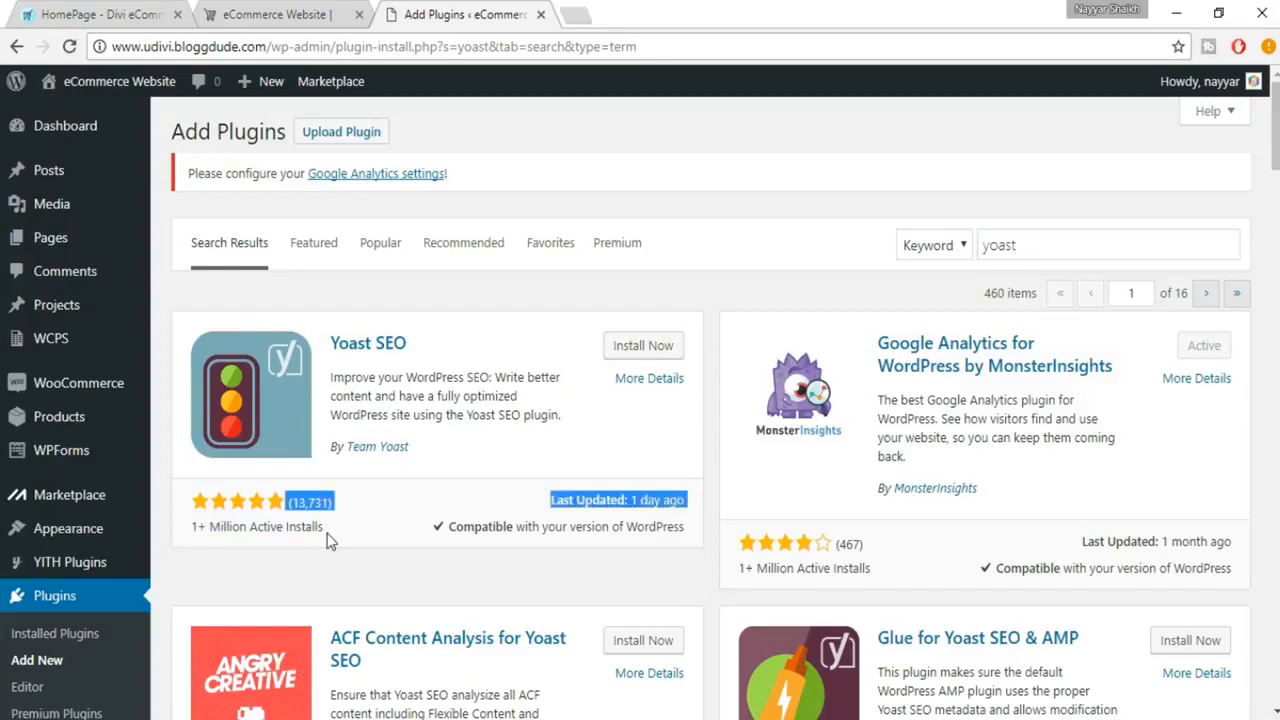
{"action": "left_click", "coordinate": [330, 540]}
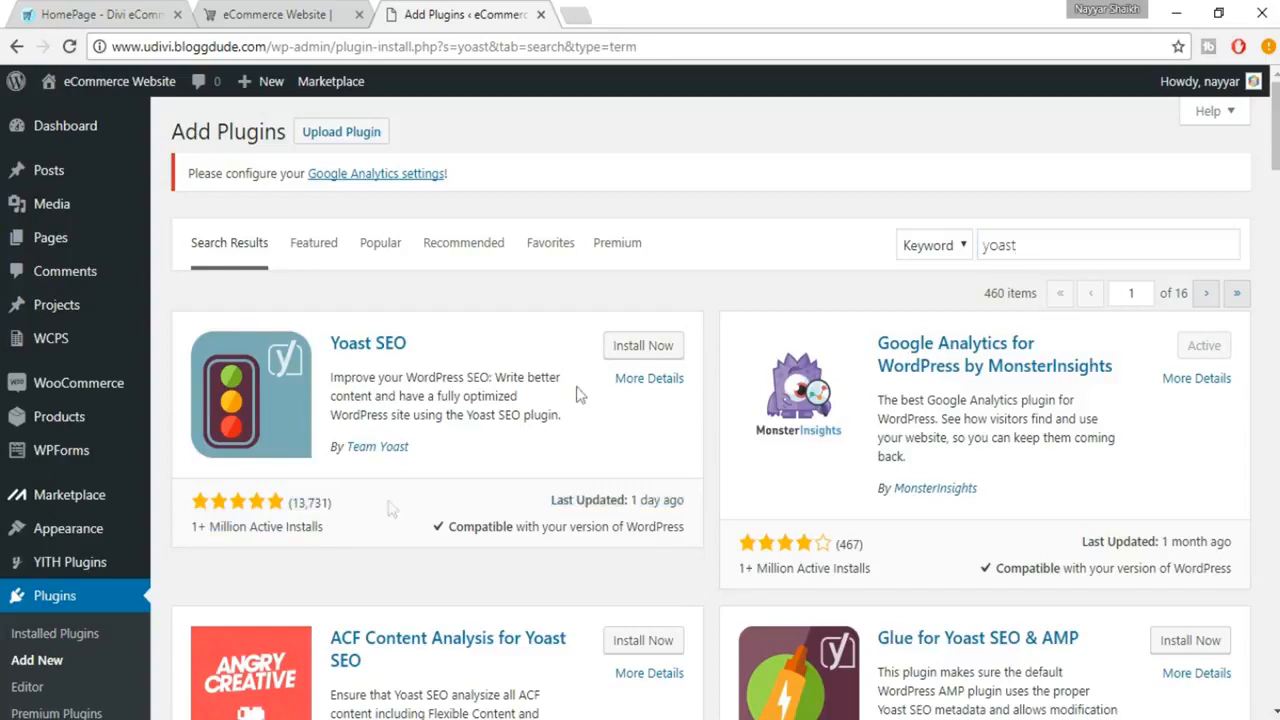
{"action": "left_click", "coordinate": [641, 350]}
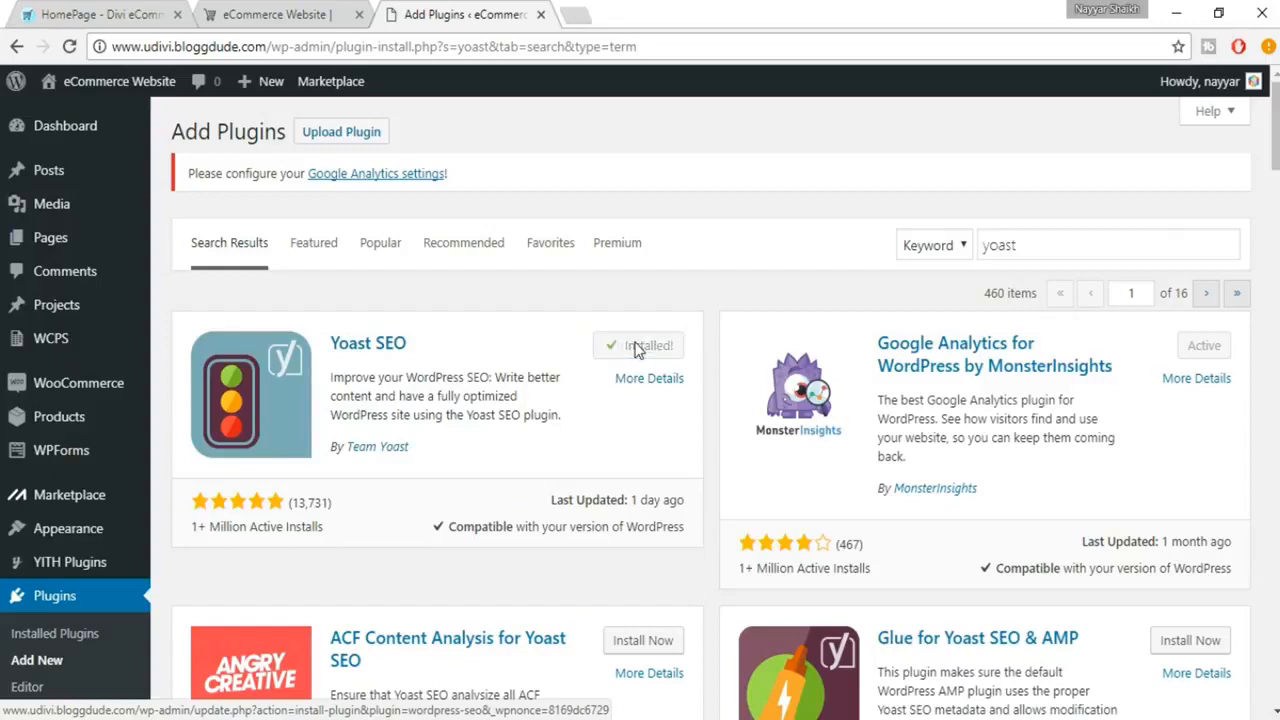
{"action": "left_click", "coordinate": [643, 356]}
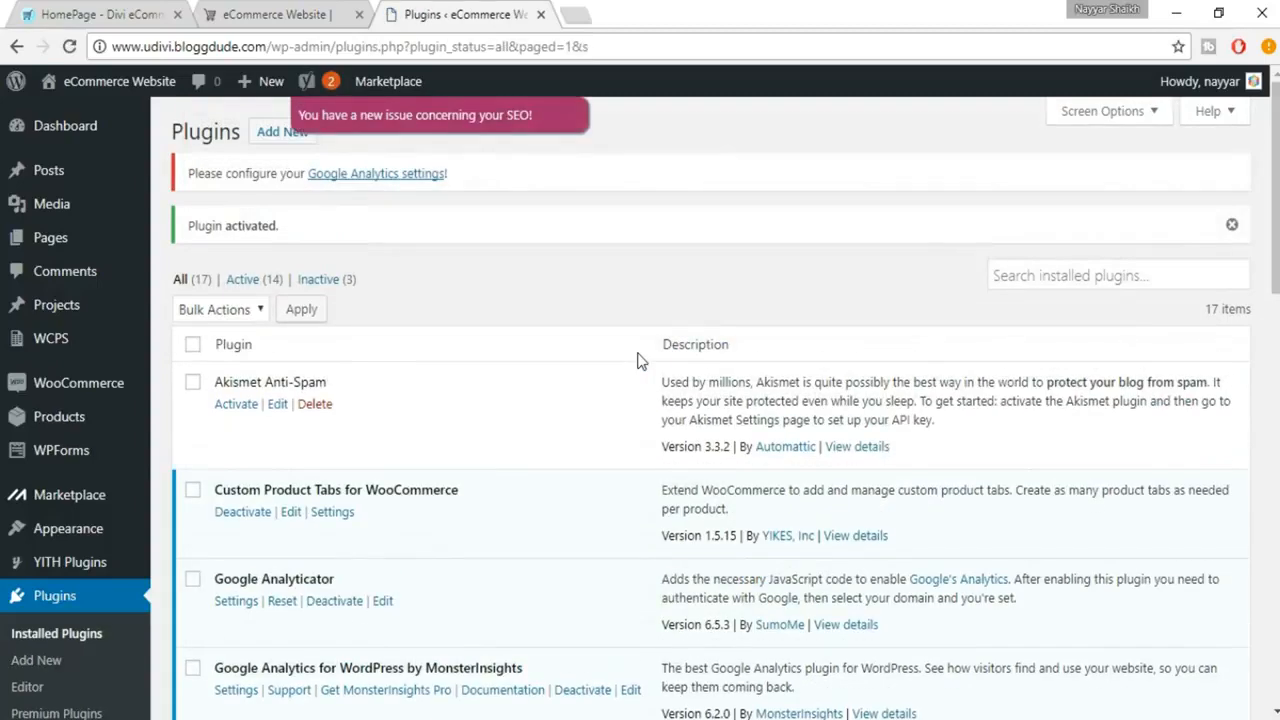
Step: Open the Yoast SEO dashboard and review its problems and notifications
{"action": "scroll", "coordinate": [597, 391], "scroll_direction": "down", "scroll_amount": 6}
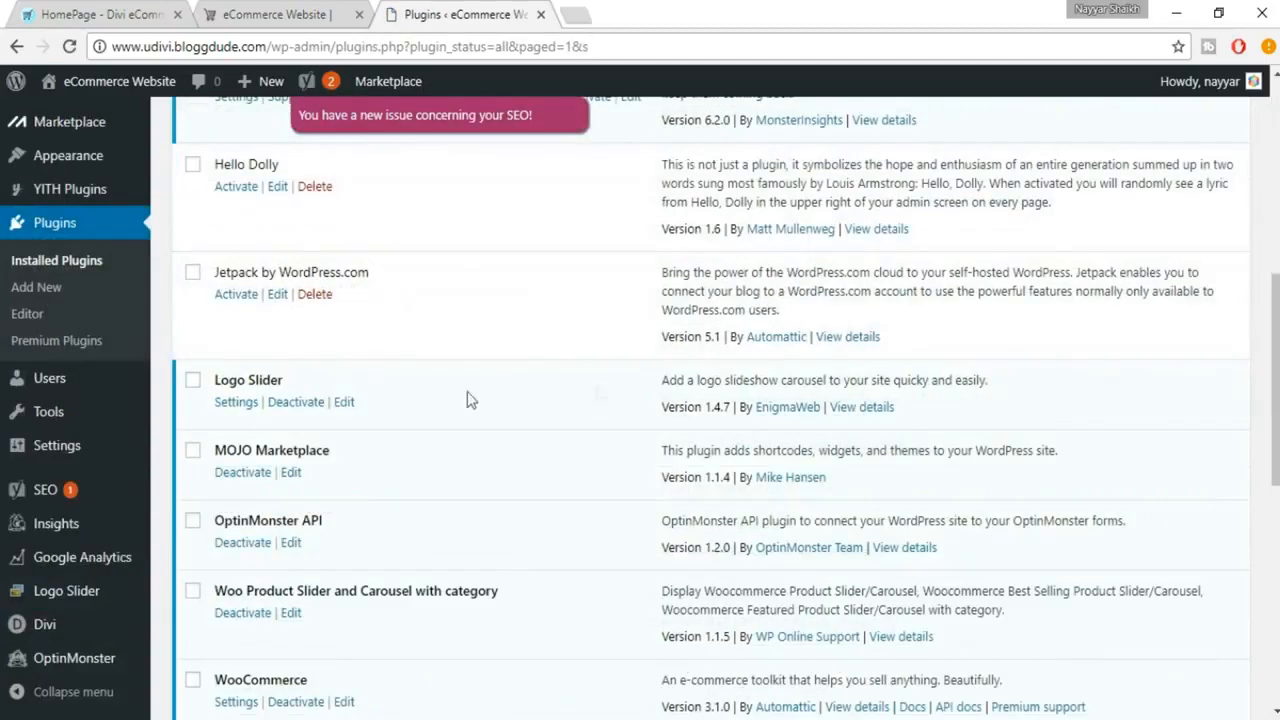
{"action": "mouse_move", "coordinate": [85, 500]}
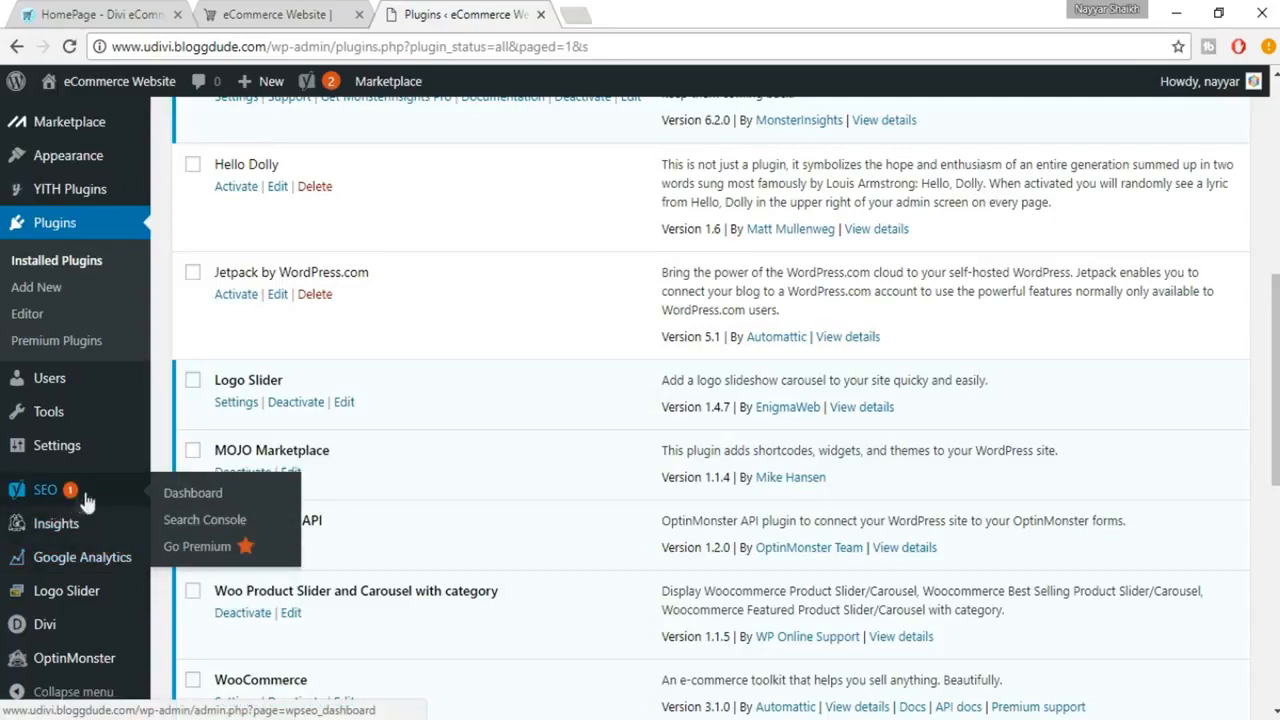
{"action": "left_click", "coordinate": [68, 494]}
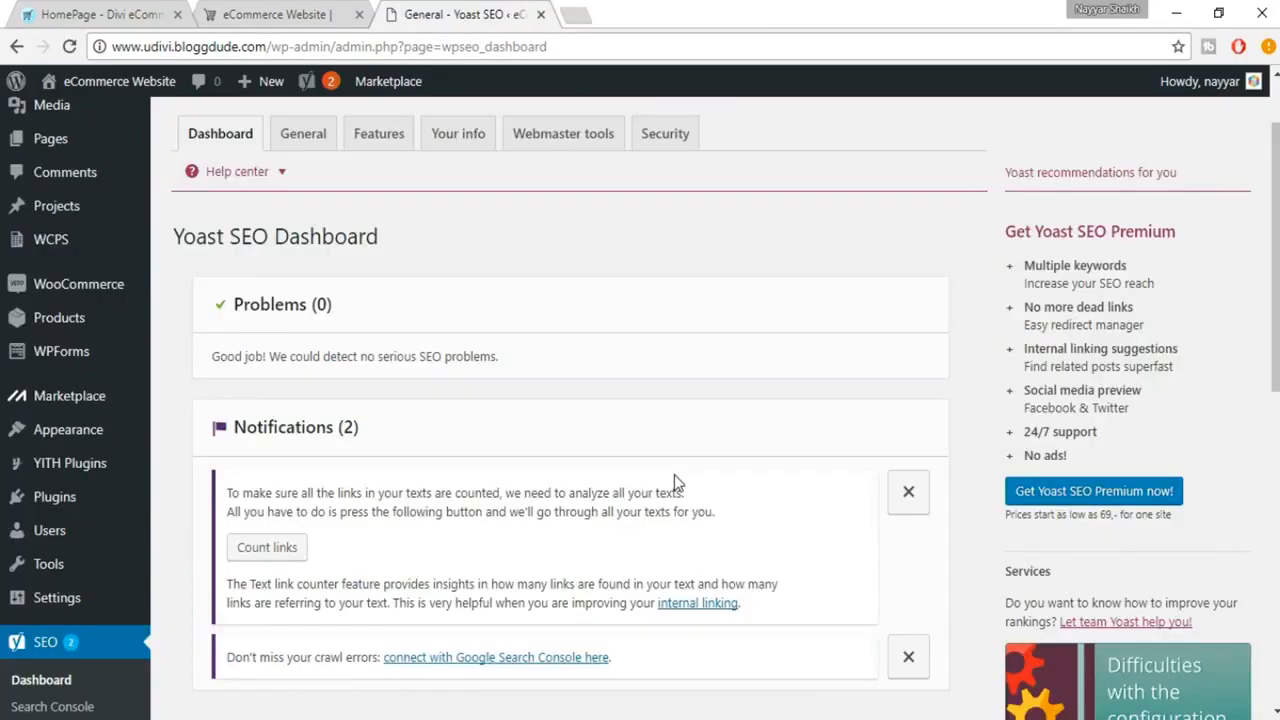
{"action": "scroll", "coordinate": [470, 370], "scroll_direction": "down", "scroll_amount": 1}
{"action": "scroll", "coordinate": [354, 316], "scroll_direction": "down", "scroll_amount": 1}
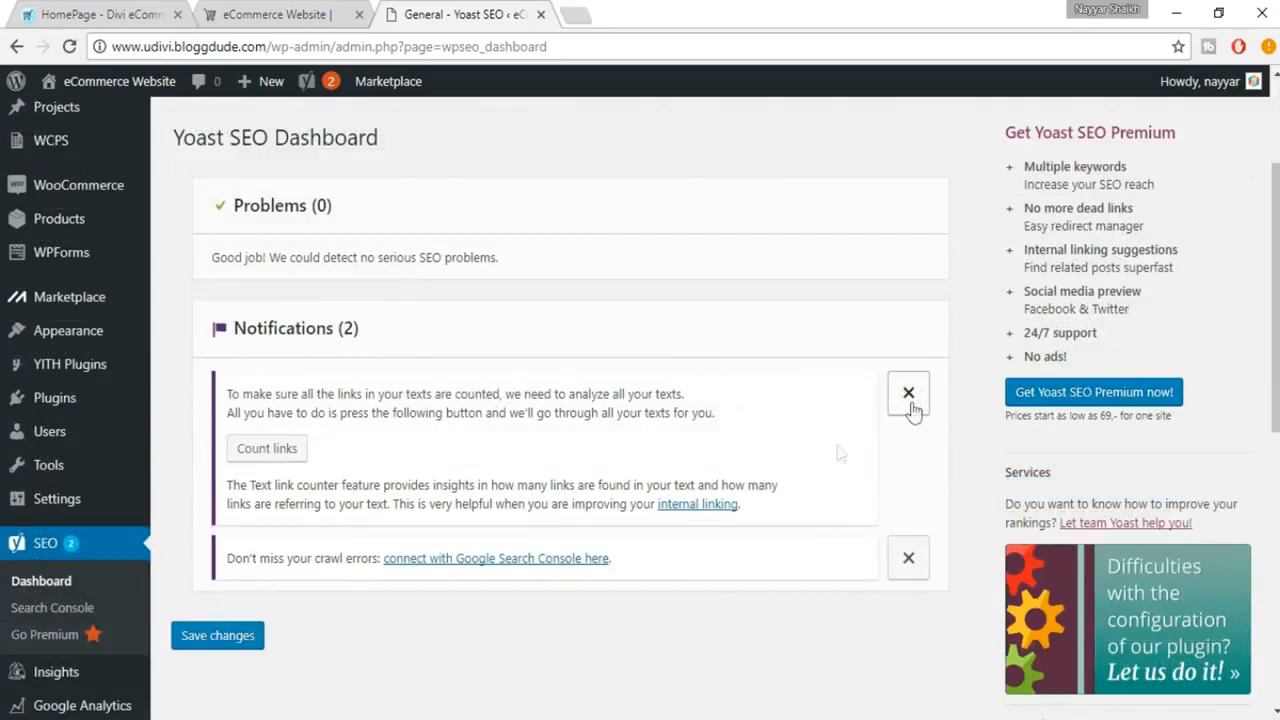
{"action": "scroll", "coordinate": [483, 565], "scroll_direction": "up", "scroll_amount": 2}
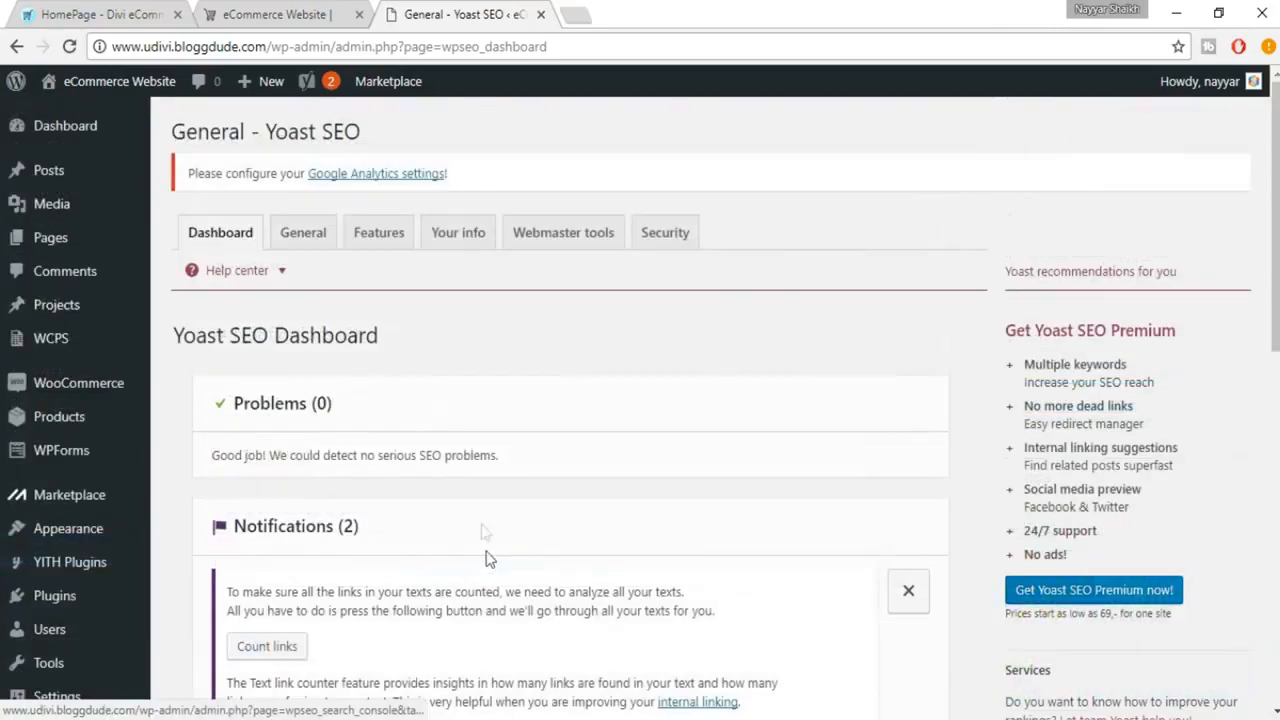
Step: Launch the configuration wizard from Yoast SEO's general settings and start configuring Yoast SEO in a few steps
{"action": "left_click", "coordinate": [310, 253]}
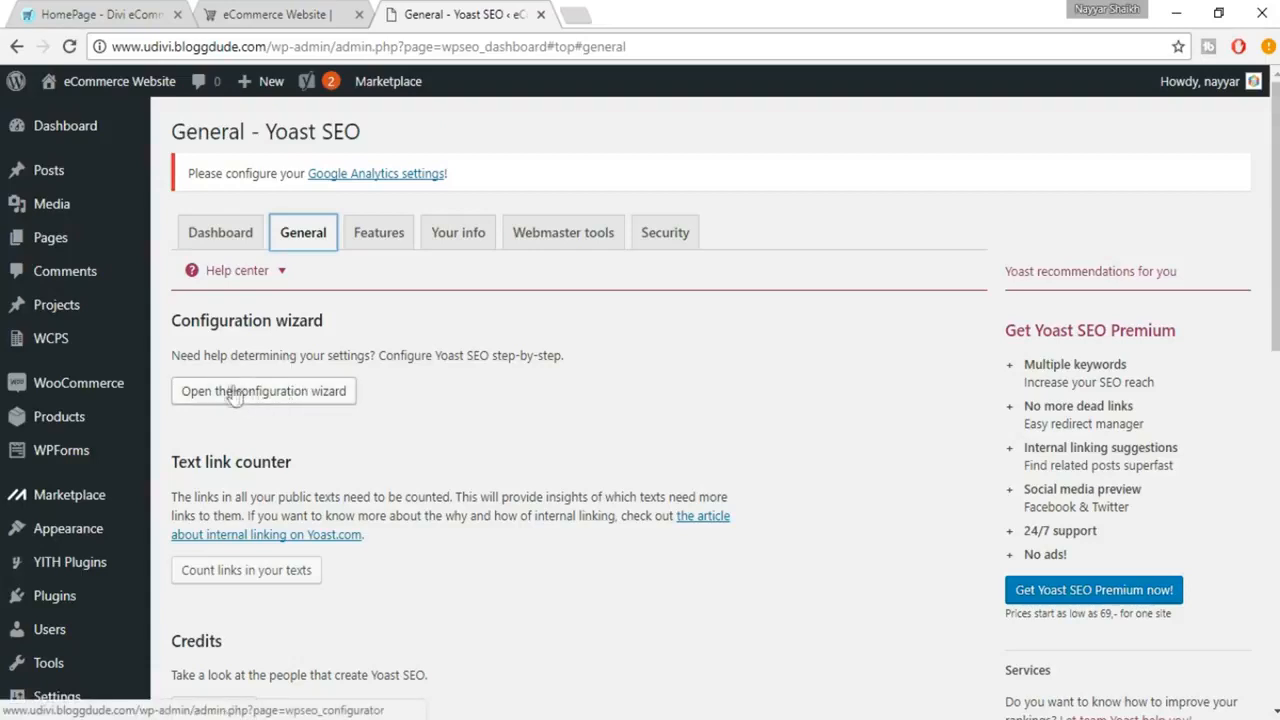
{"action": "left_click", "coordinate": [294, 396]}
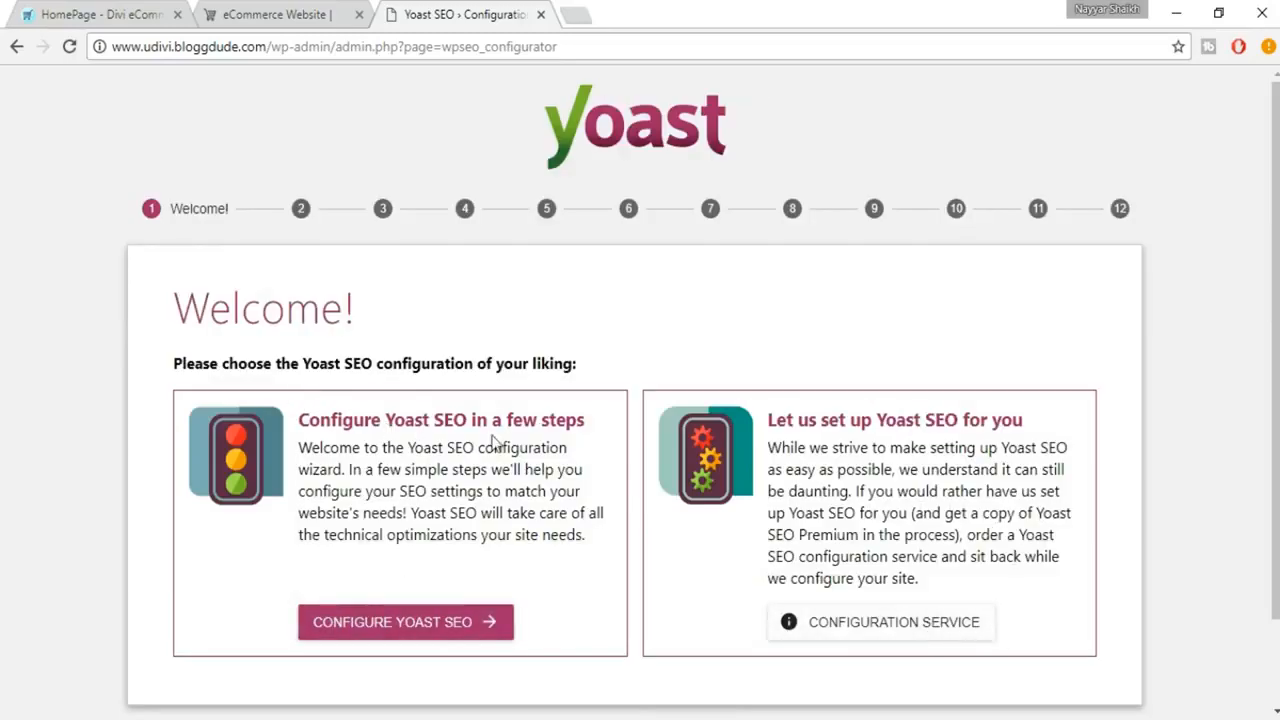
{"action": "left_click", "coordinate": [441, 625]}
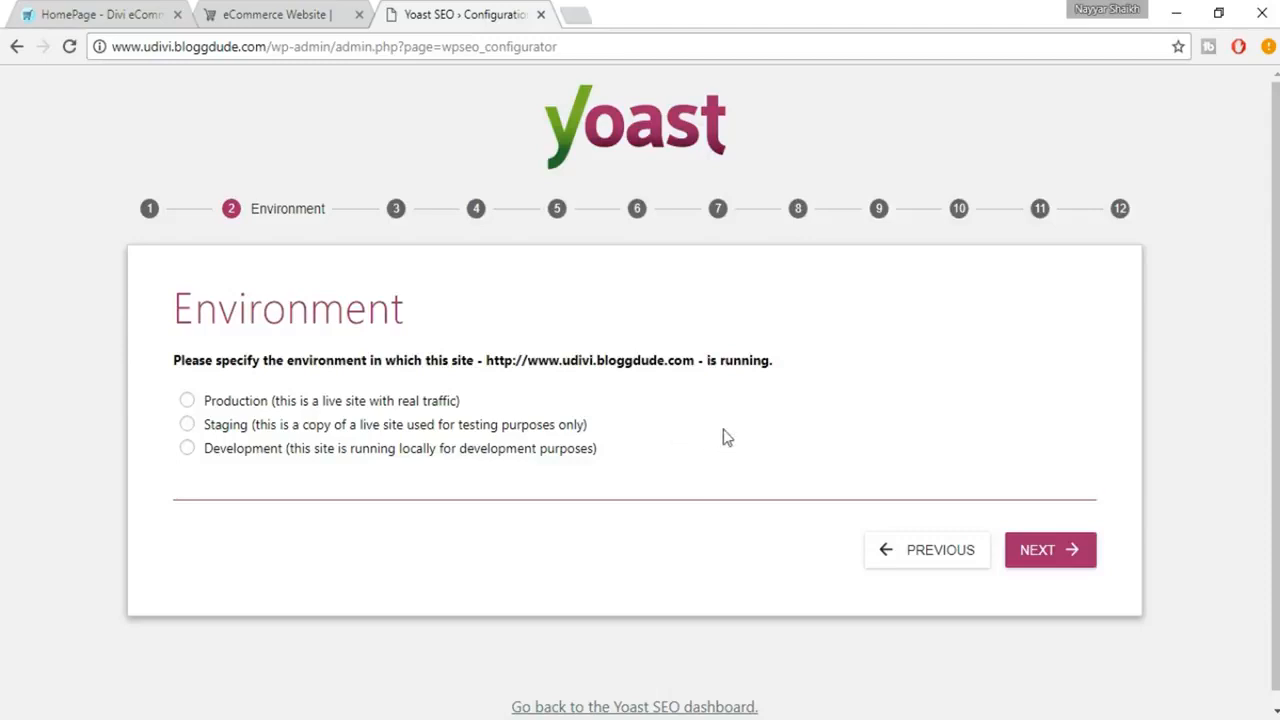
Step: Set the site's environment to Production and its site type to Webshop in the configuration wizard
{"action": "left_click", "coordinate": [395, 402]}
{"action": "left_click", "coordinate": [1051, 556]}
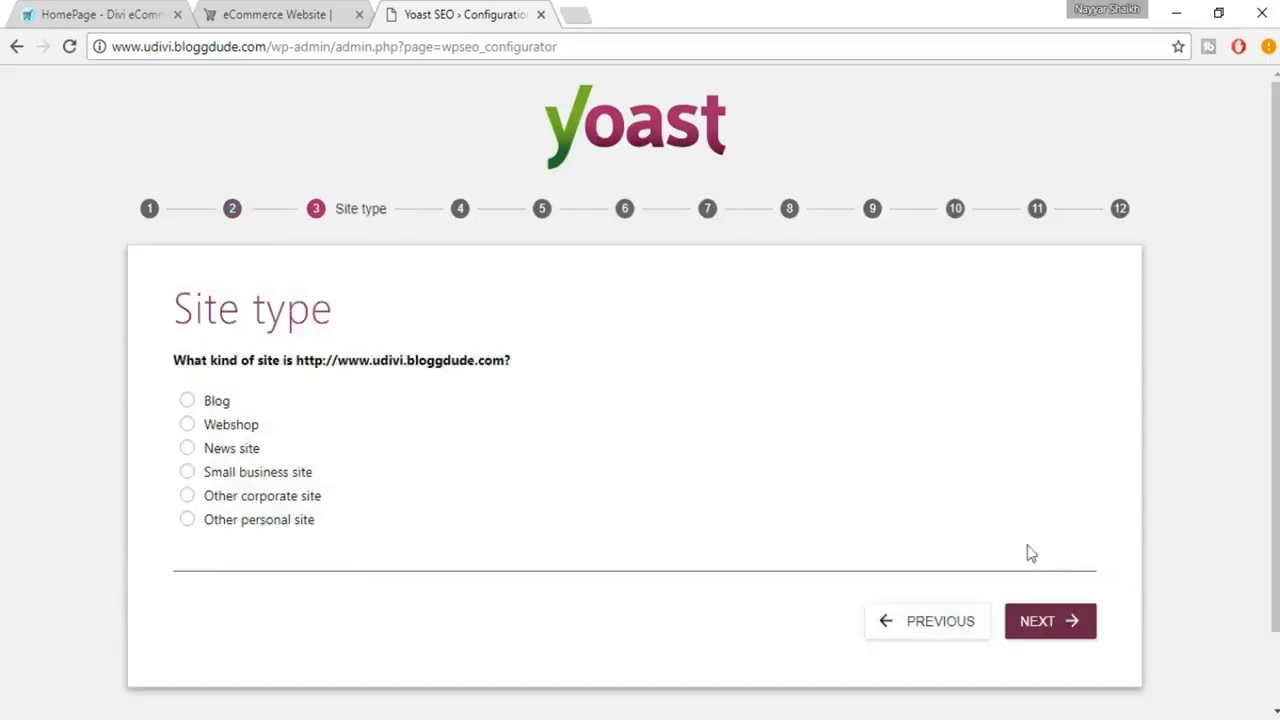
{"action": "left_click", "coordinate": [246, 432]}
{"action": "left_click", "coordinate": [1076, 626]}
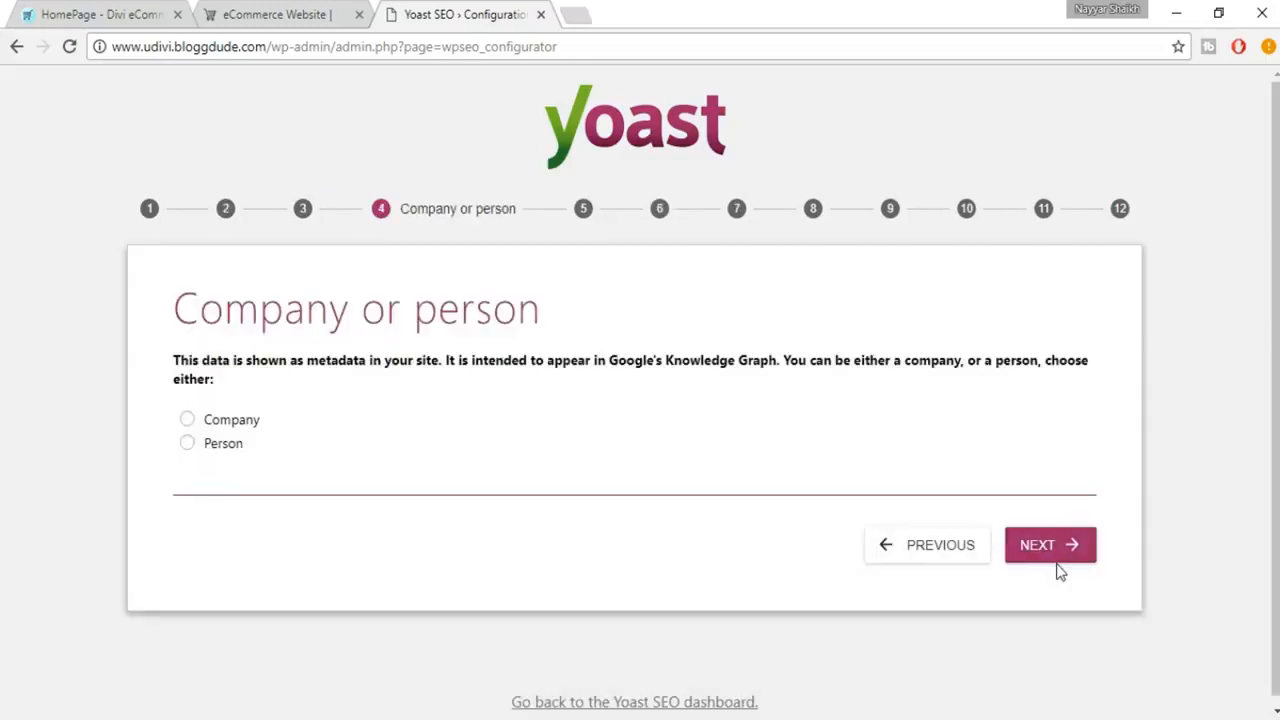
Step: Identify the site as a Company and enter "BloggDude Inc." as the company name
{"action": "left_click", "coordinate": [219, 421]}
{"action": "scroll", "coordinate": [357, 491], "scroll_direction": "down", "scroll_amount": 1}
{"action": "left_click", "coordinate": [311, 427]}
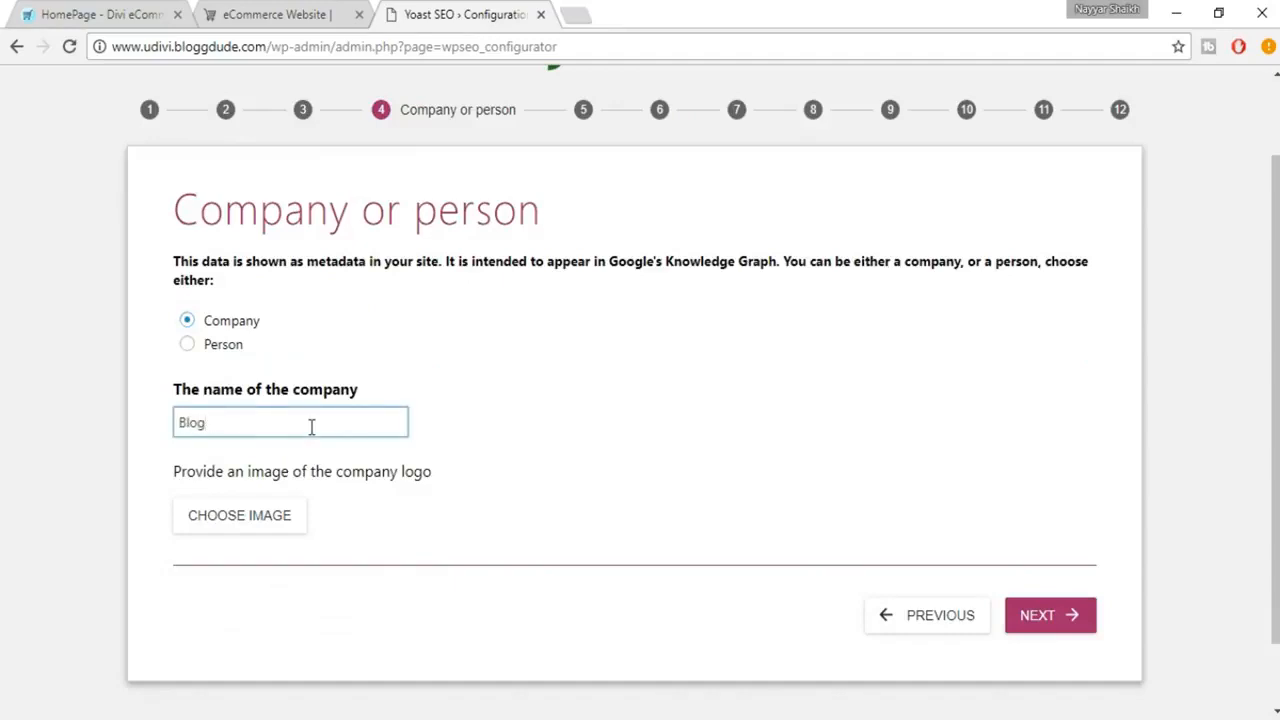
{"action": "type", "text": "BloggDude Inc."}
Step: Use the uDivi Clothing & Shoes image from the media library as the company logo and proceed to the social profiles
{"action": "left_click", "coordinate": [270, 527]}
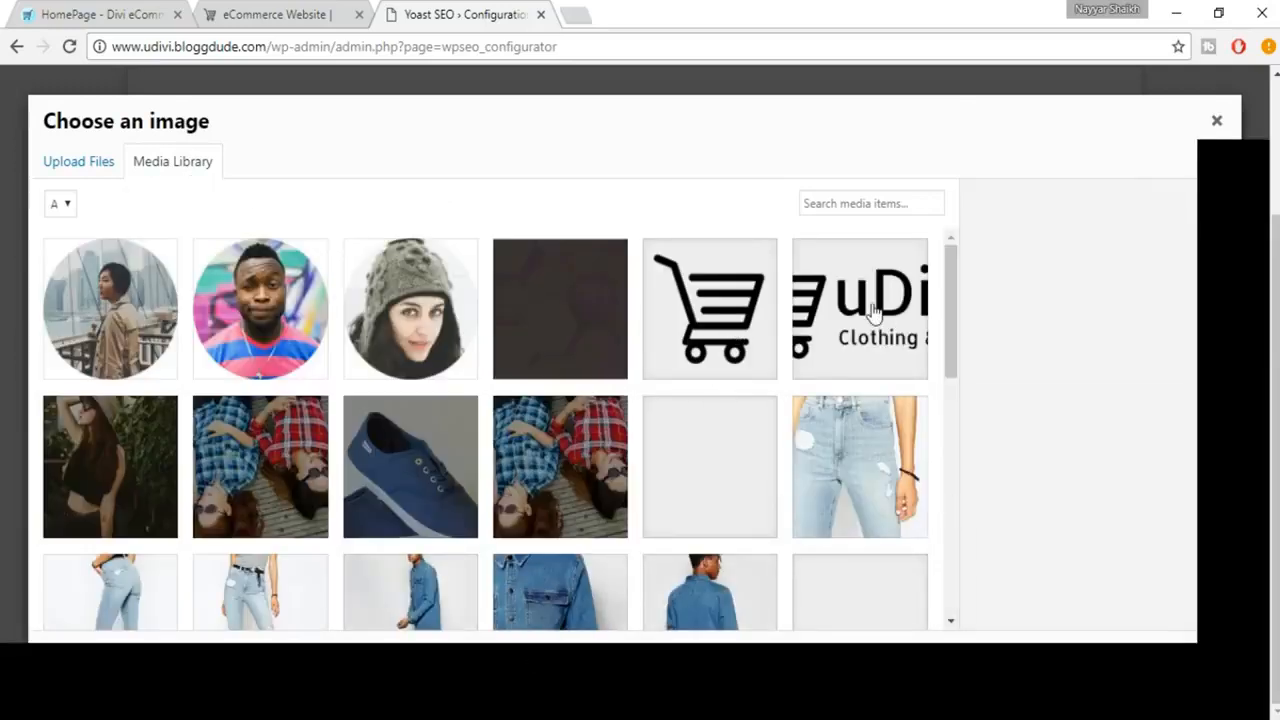
{"action": "left_click", "coordinate": [868, 314]}
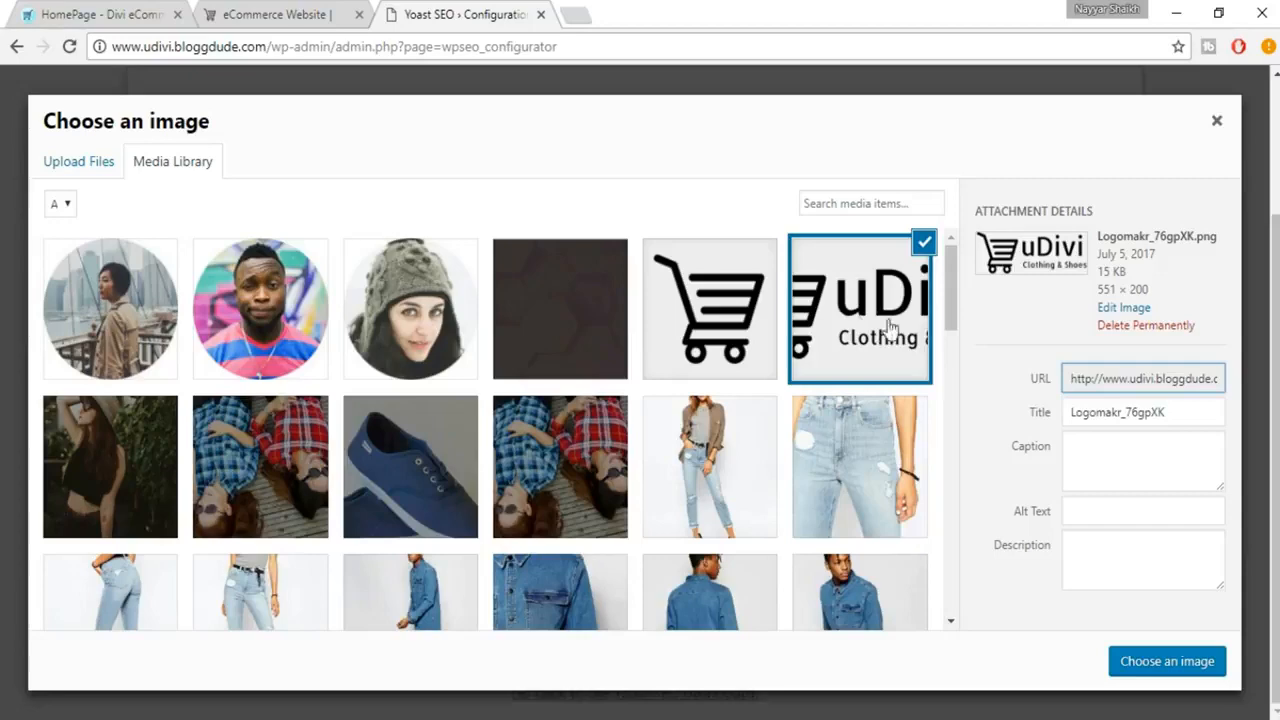
{"action": "left_click", "coordinate": [1145, 660]}
{"action": "scroll", "coordinate": [826, 538], "scroll_direction": "down", "scroll_amount": 2}
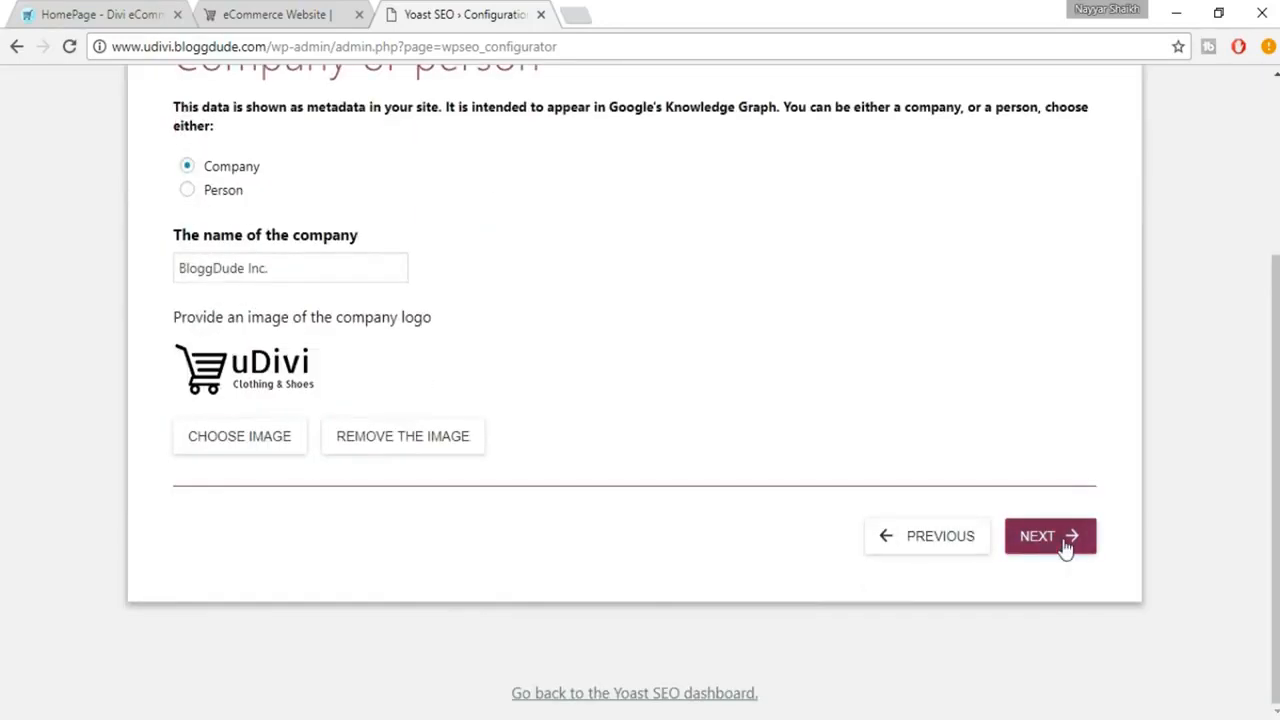
{"action": "left_click", "coordinate": [1060, 540]}
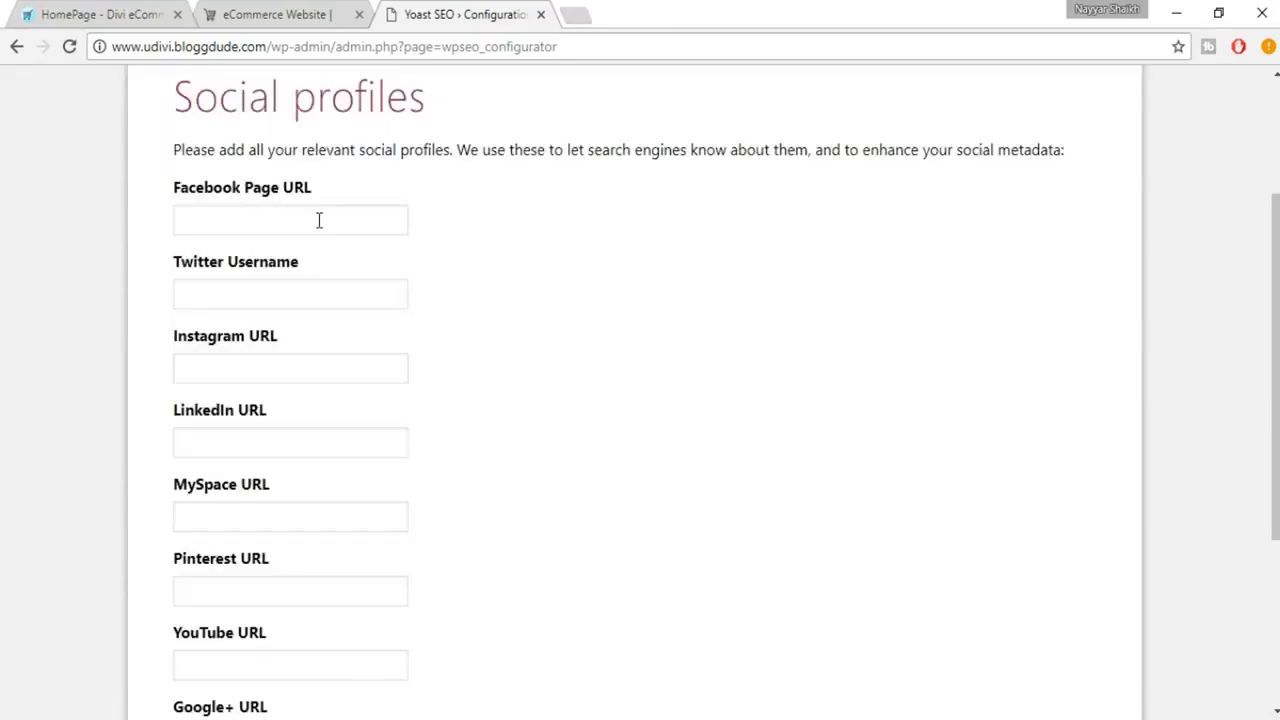
Step: Review the social profile fields in the wizard, from the Facebook Page URL through the Google+ URL
{"action": "left_click", "coordinate": [319, 220]}
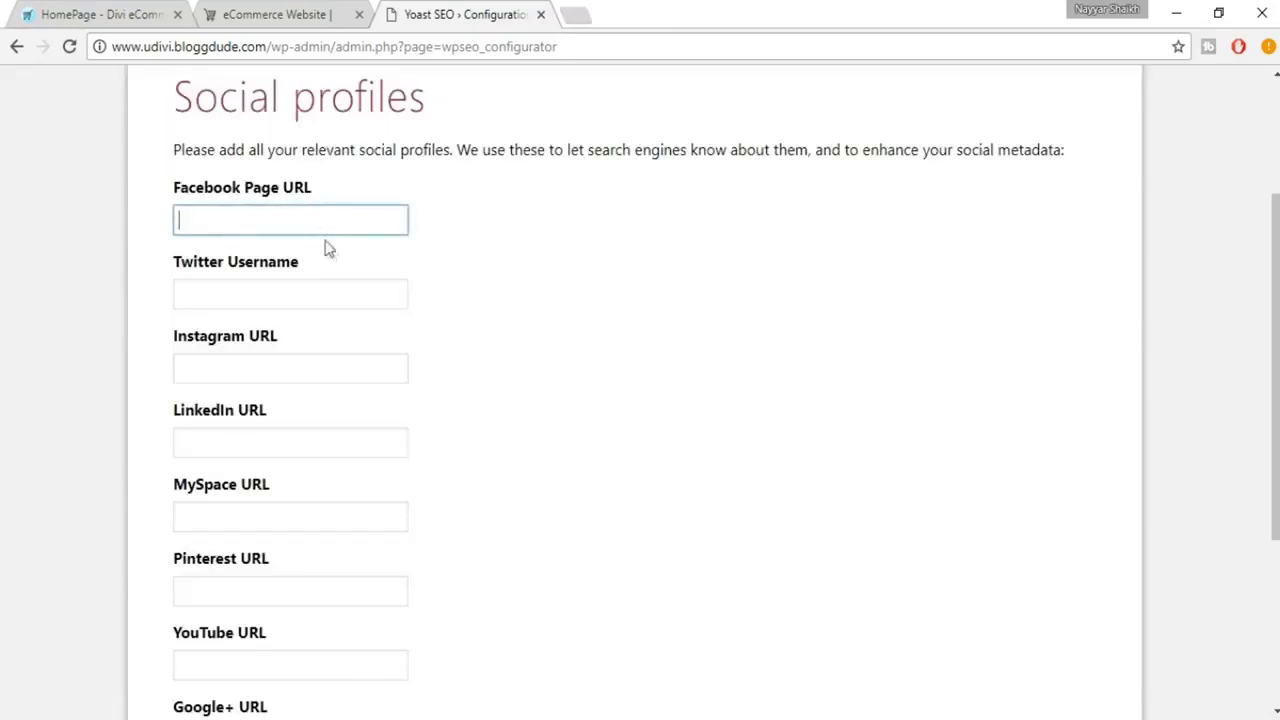
{"action": "scroll", "coordinate": [419, 337], "scroll_direction": "down", "scroll_amount": 1}
{"action": "scroll", "coordinate": [419, 337], "scroll_direction": "down", "scroll_amount": 2}
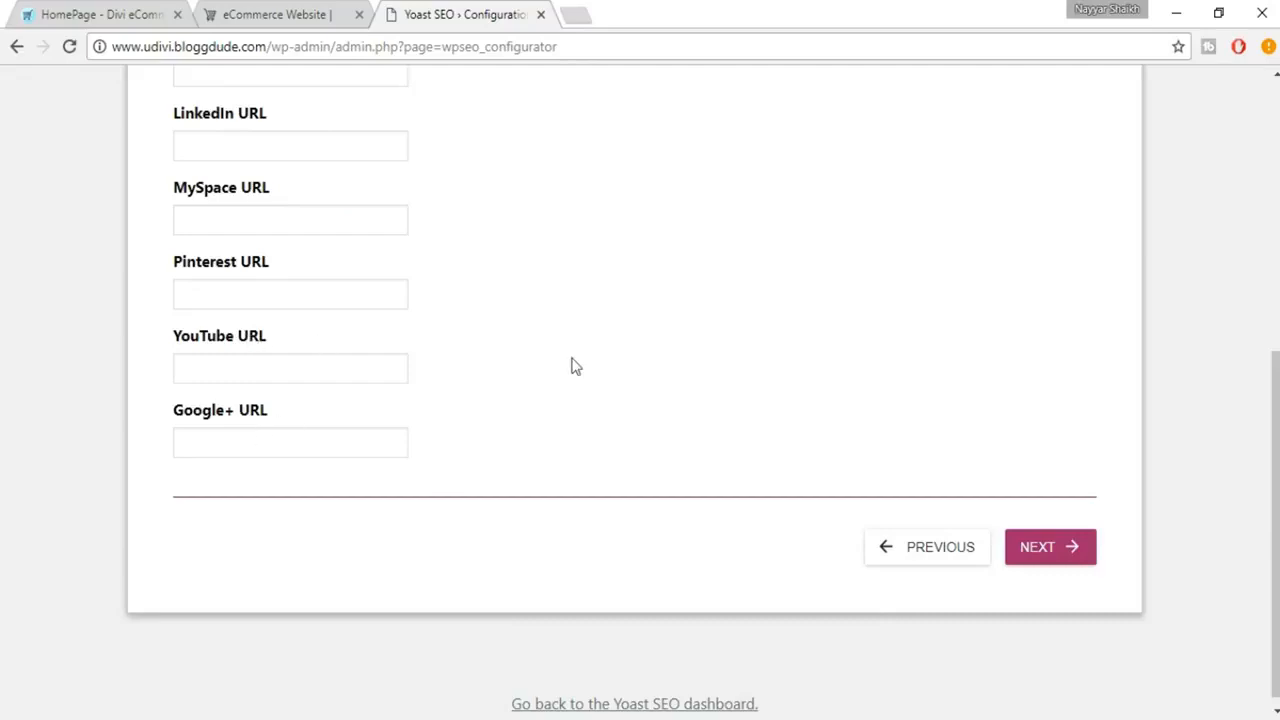
{"action": "scroll", "coordinate": [571, 363], "scroll_direction": "up", "scroll_amount": 4}
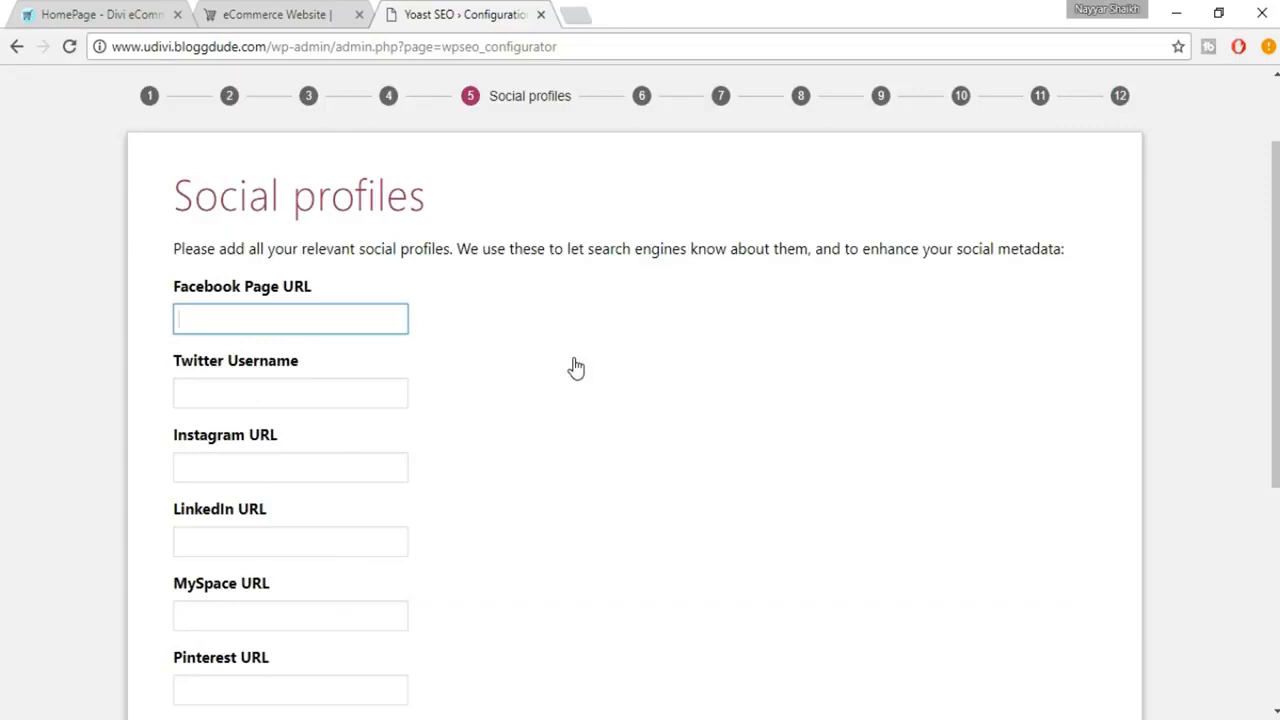
{"action": "scroll", "coordinate": [394, 191], "scroll_direction": "up", "scroll_amount": 1}
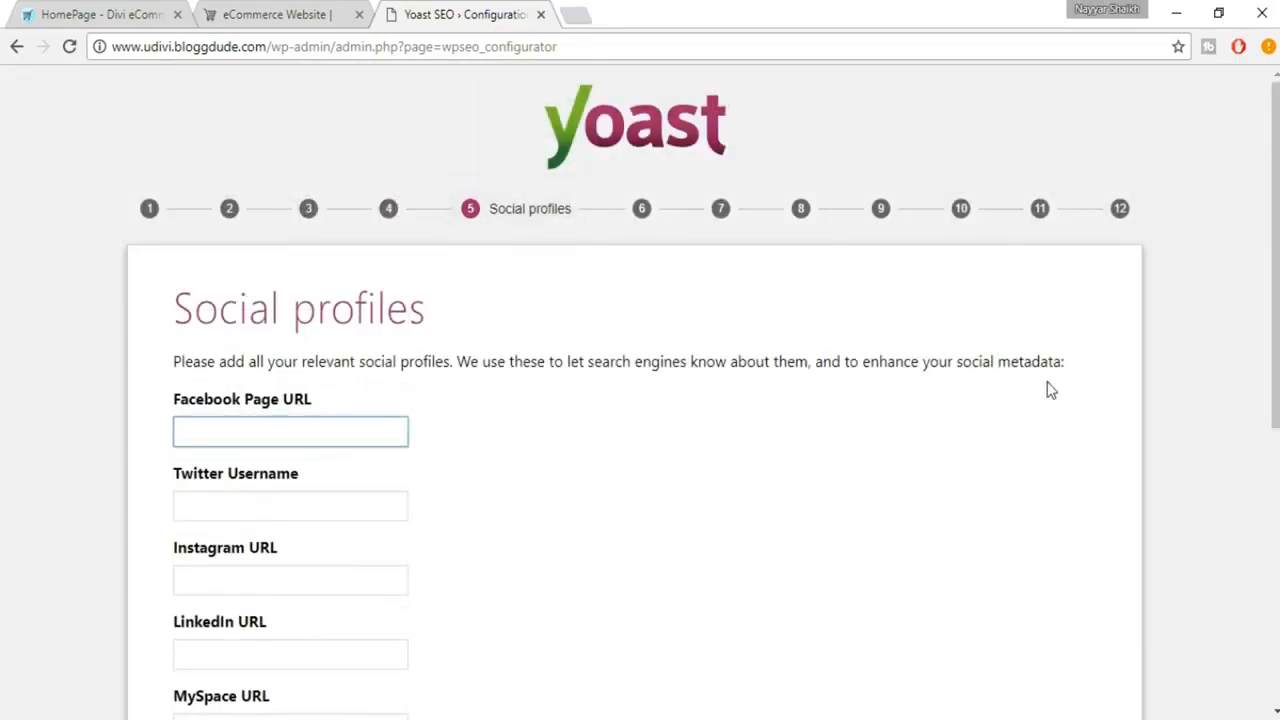
{"action": "scroll", "coordinate": [1050, 390], "scroll_direction": "down", "scroll_amount": 1}
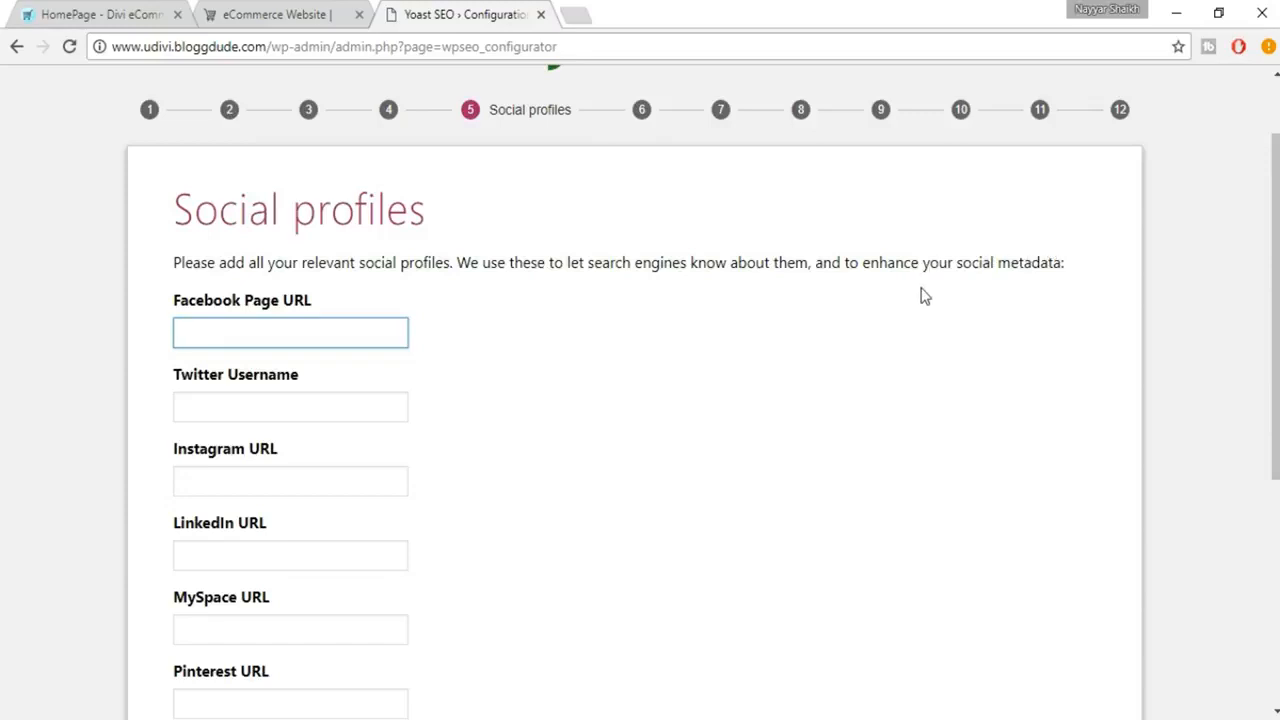
{"action": "scroll", "coordinate": [924, 295], "scroll_direction": "up", "scroll_amount": 1}
{"action": "scroll", "coordinate": [924, 295], "scroll_direction": "down", "scroll_amount": 1}
{"action": "scroll", "coordinate": [314, 432], "scroll_direction": "down", "scroll_amount": 4}
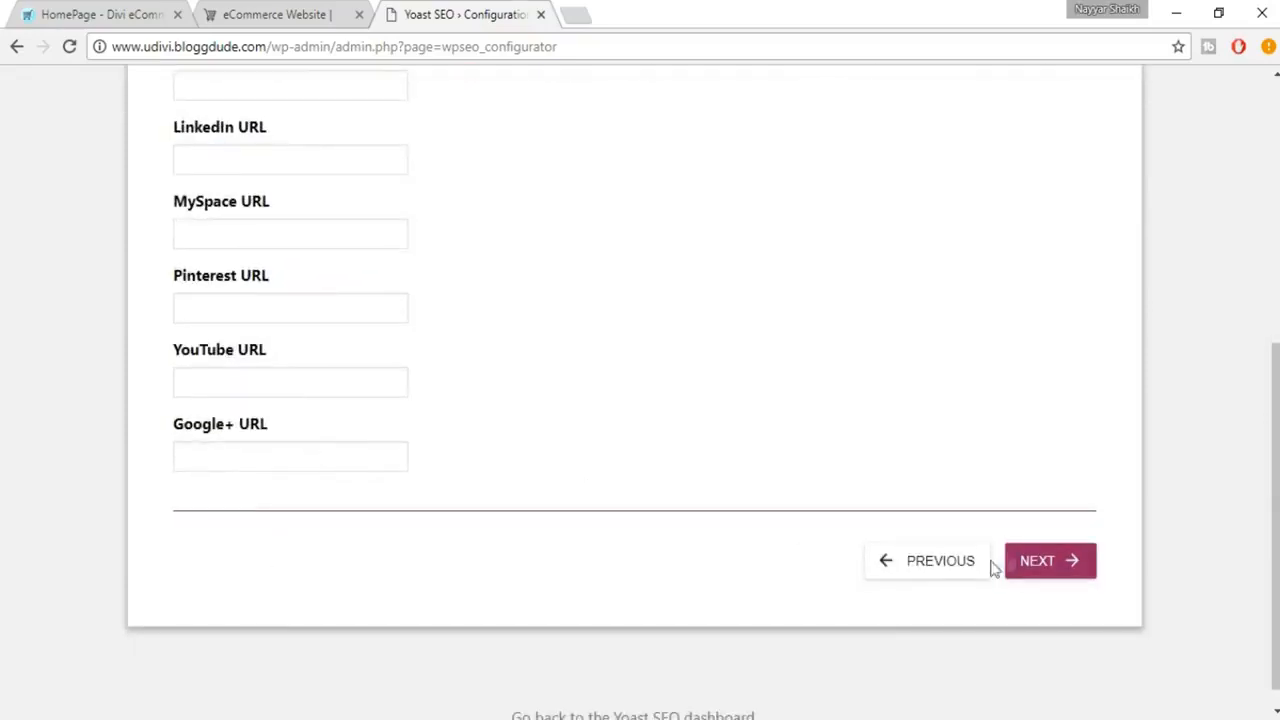
Step: Leave the social profiles, keep the Media post type hidden from Google, and continue past the multiple authors question
{"action": "left_click", "coordinate": [1046, 570]}
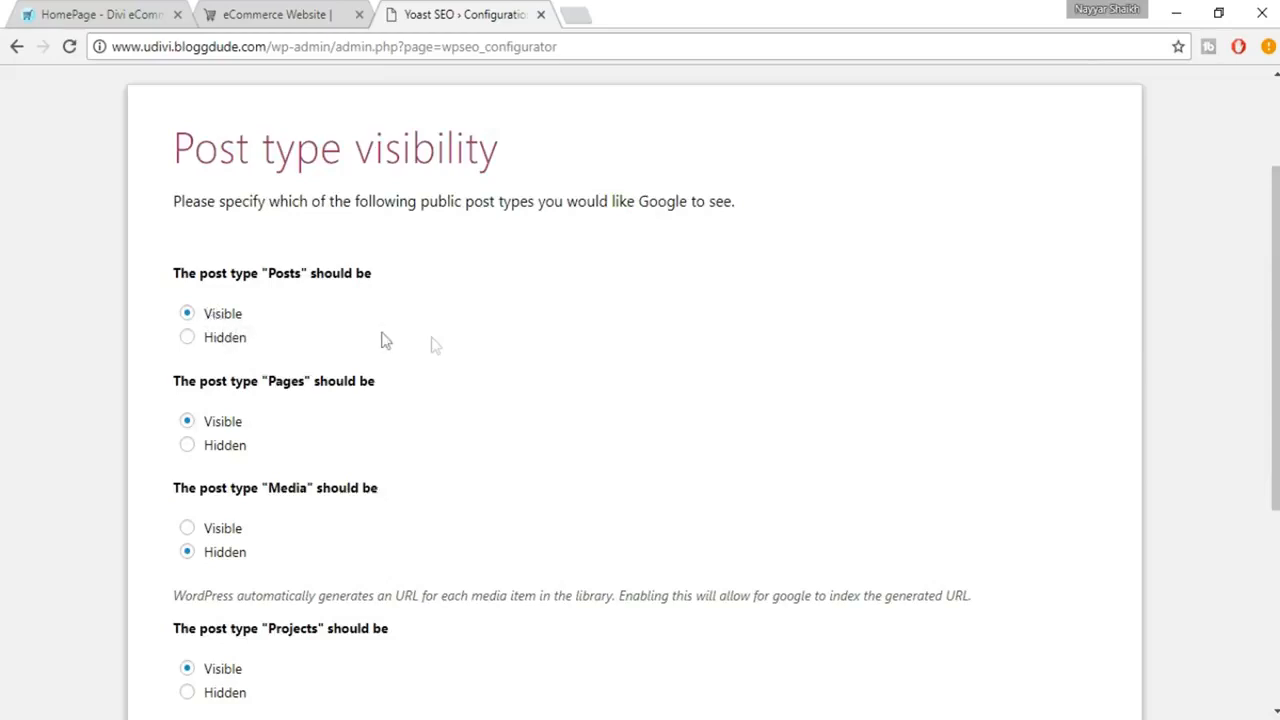
{"action": "scroll", "coordinate": [420, 350], "scroll_direction": "down", "scroll_amount": 1}
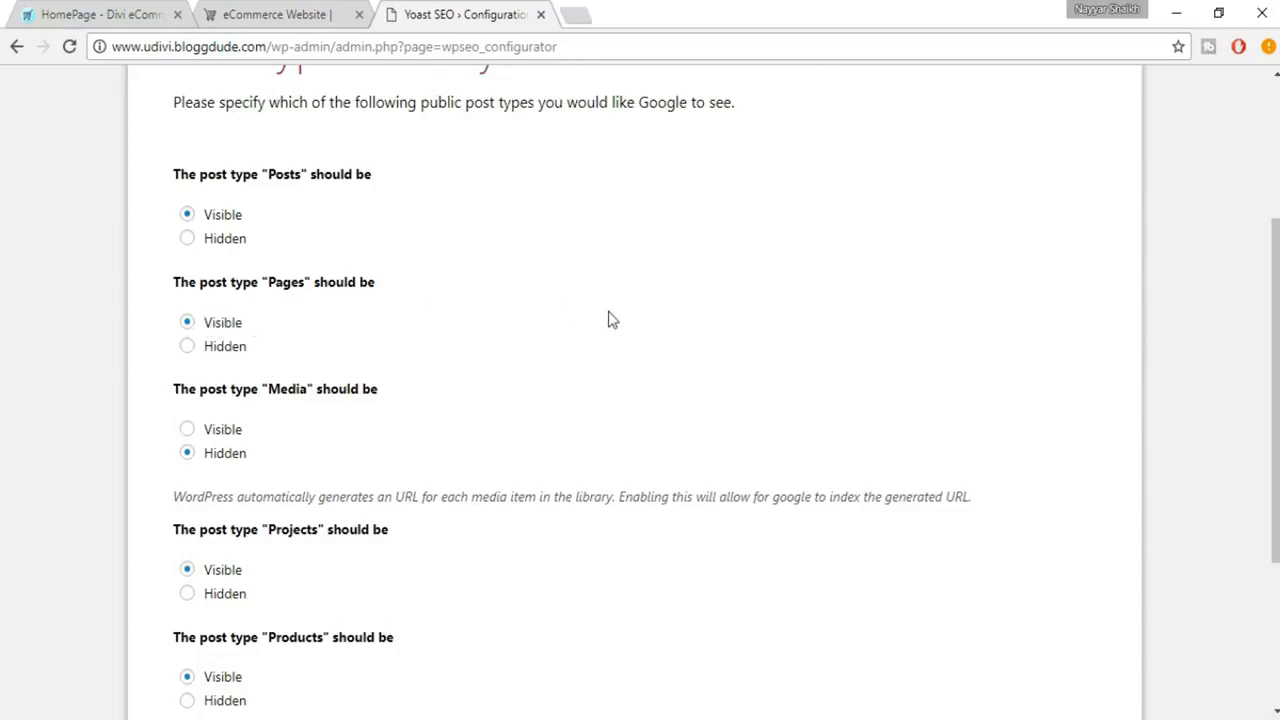
{"action": "scroll", "coordinate": [612, 319], "scroll_direction": "down", "scroll_amount": 1}
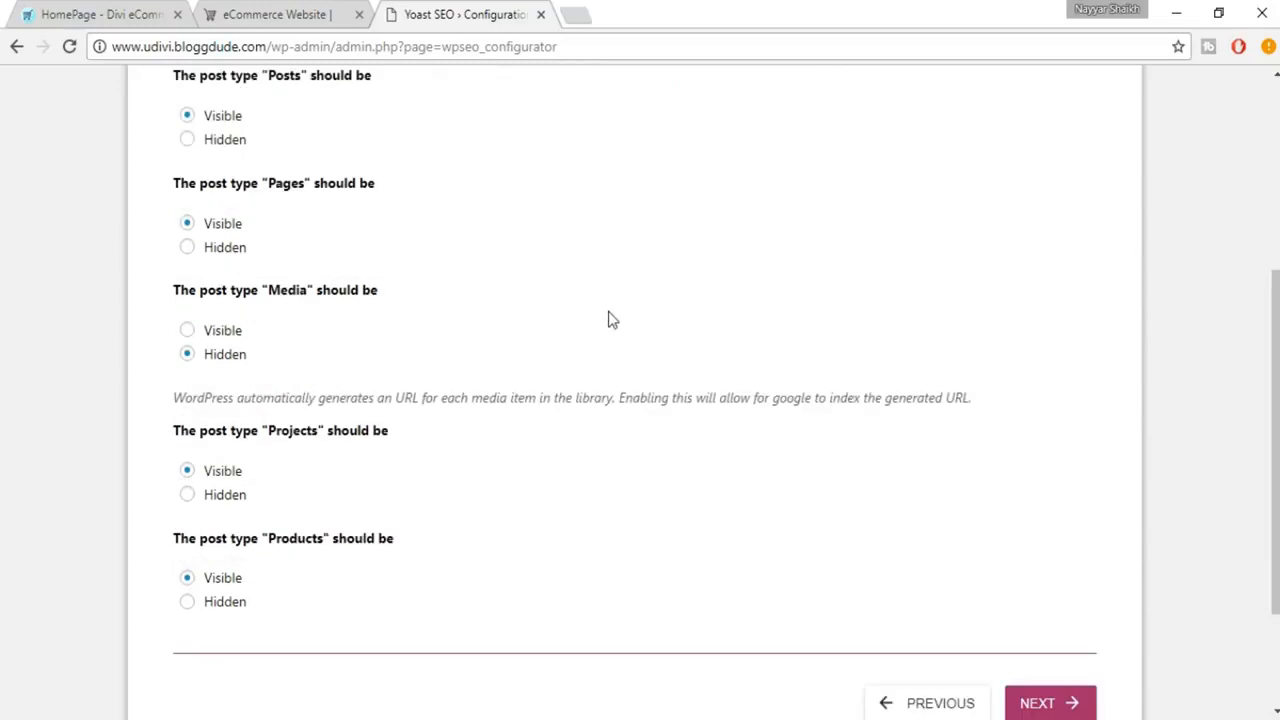
{"action": "left_click", "coordinate": [215, 356]}
{"action": "scroll", "coordinate": [520, 400], "scroll_direction": "down", "scroll_amount": 2}
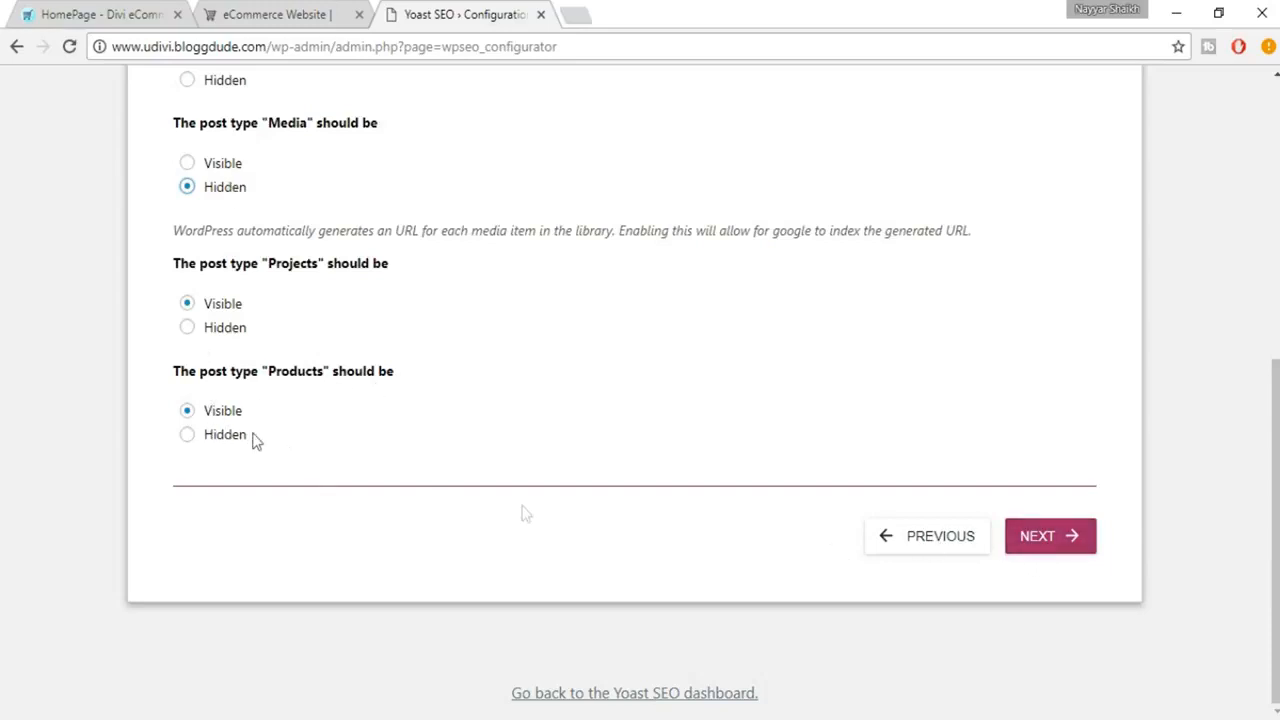
{"action": "left_click", "coordinate": [1049, 538]}
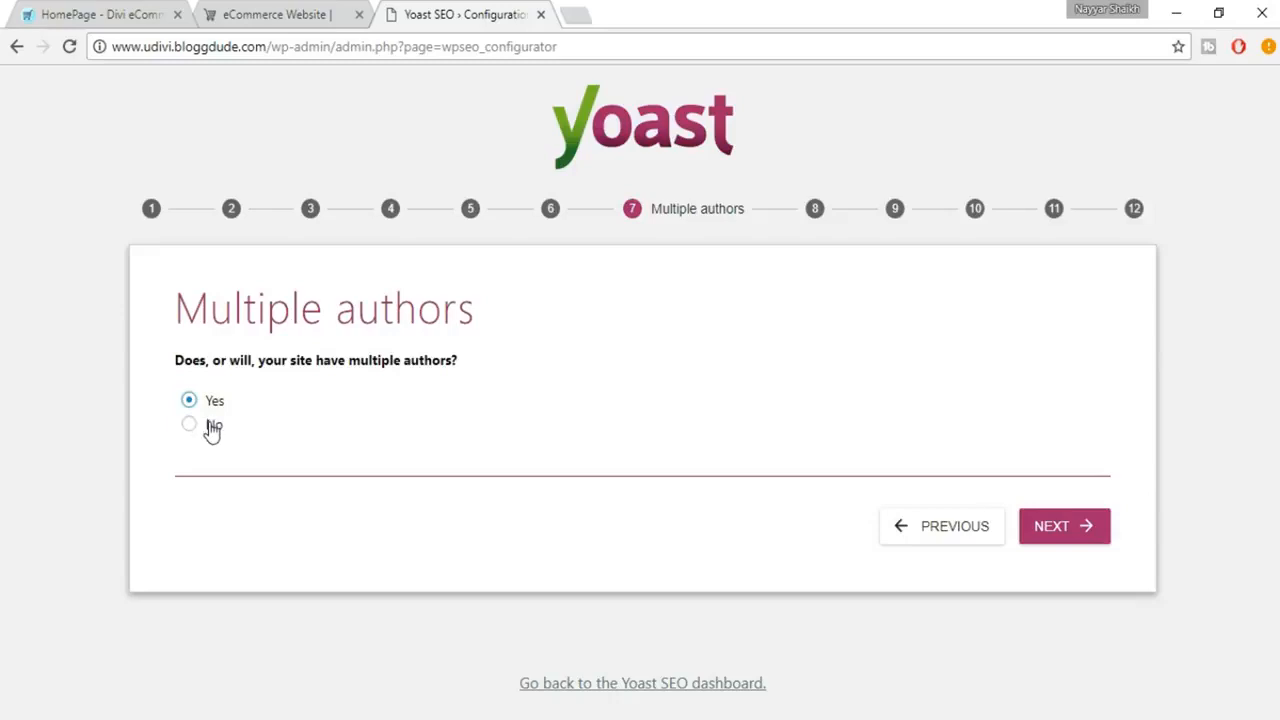
{"action": "left_click", "coordinate": [1056, 532]}
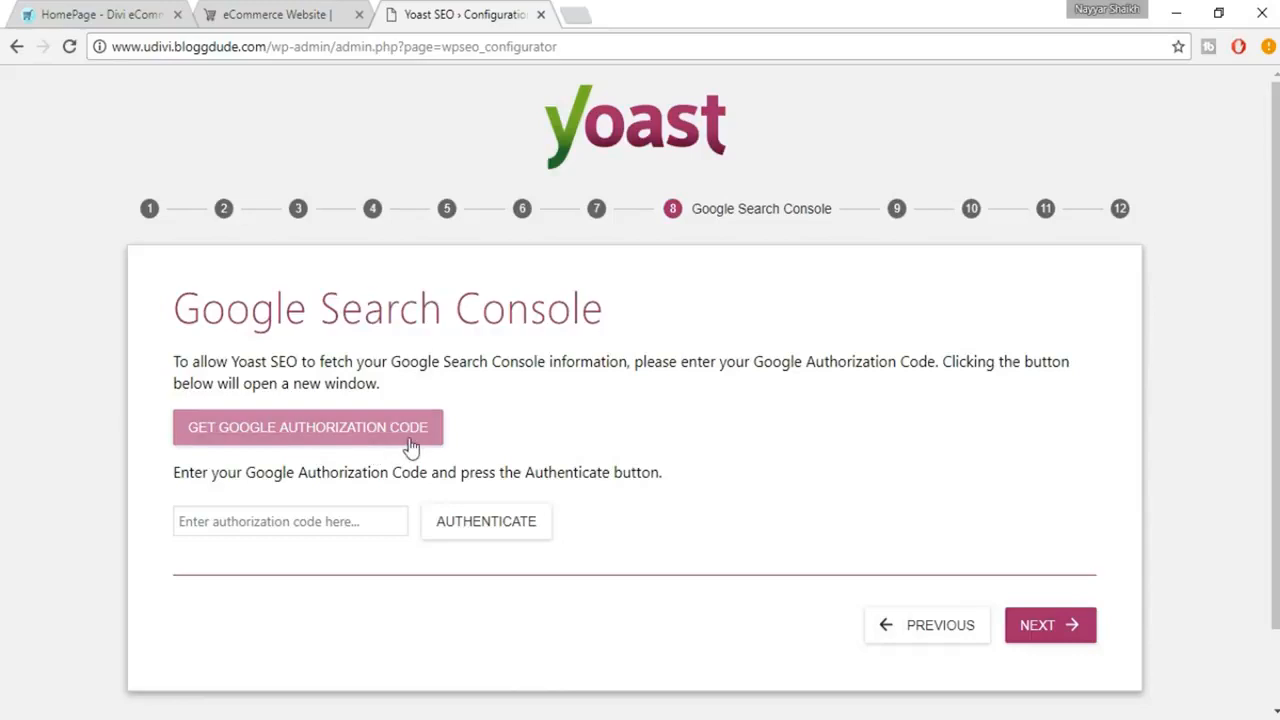
Step: Request a Google authorization code, allow Yoast SEO to access Search Console data with a Google account, and select the generated code
{"action": "left_click", "coordinate": [314, 441]}
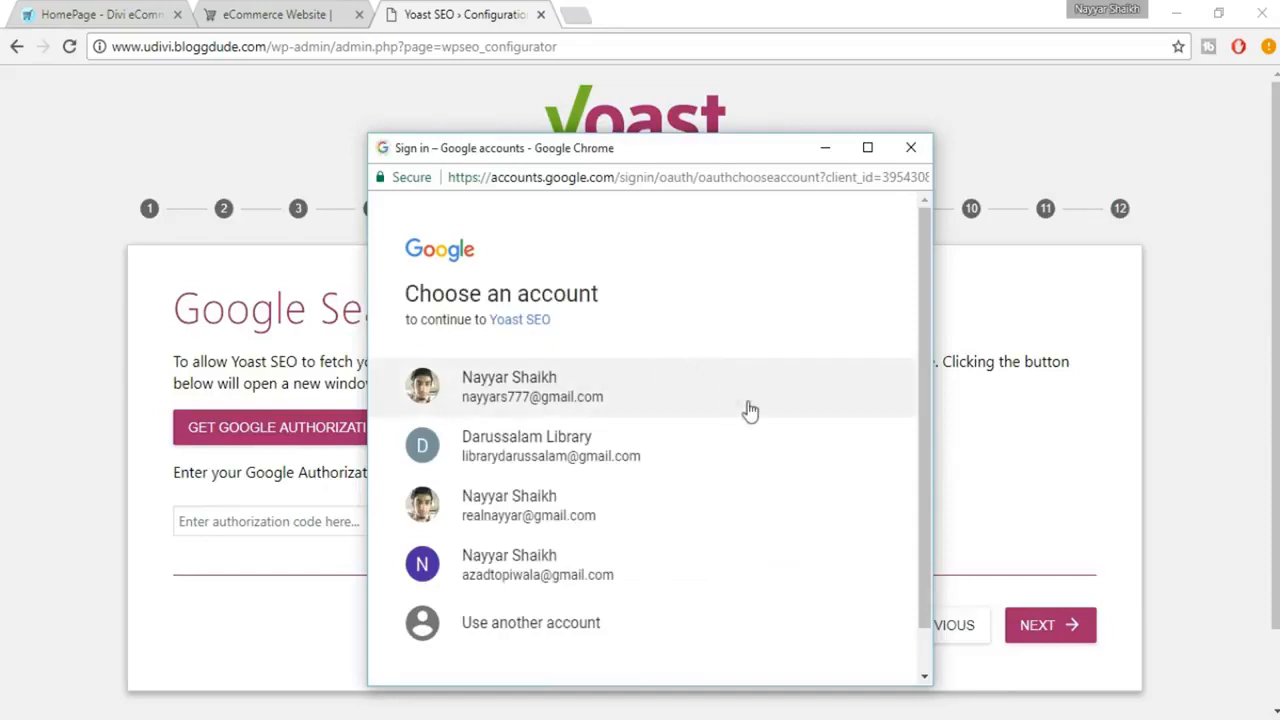
{"action": "scroll", "coordinate": [752, 420], "scroll_direction": "down", "scroll_amount": 1}
{"action": "left_click", "coordinate": [605, 532]}
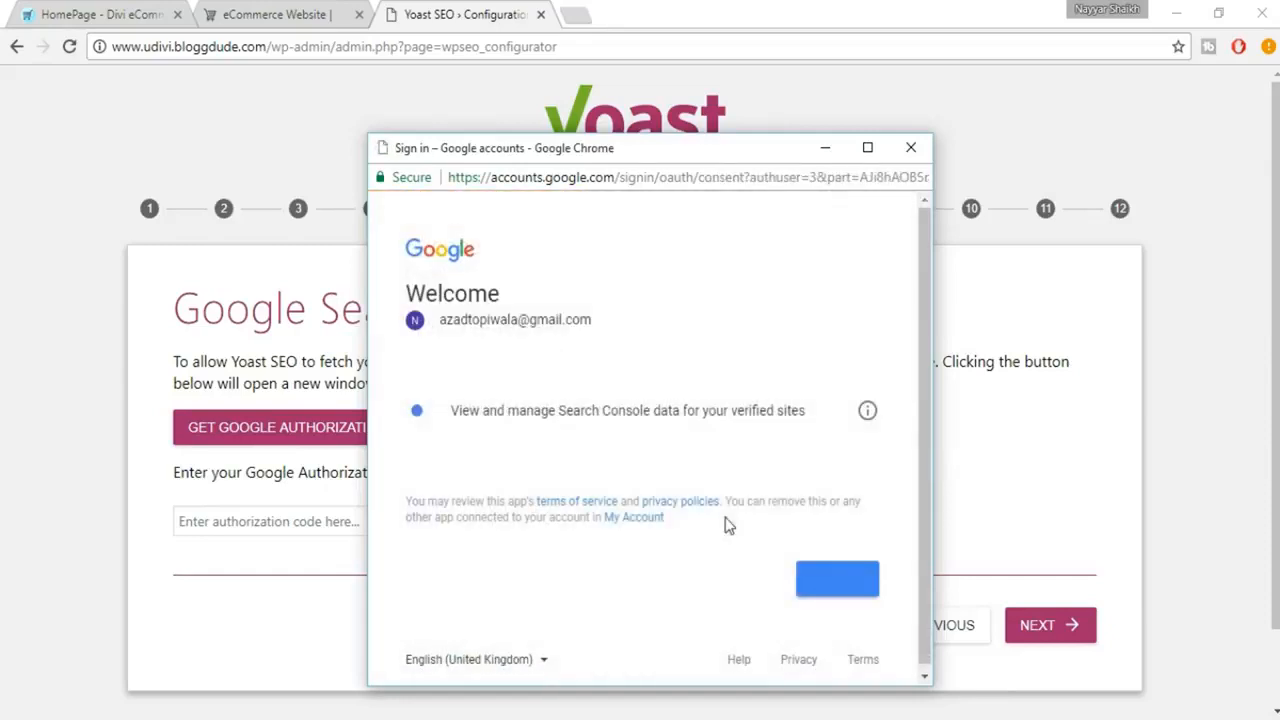
{"action": "left_click", "coordinate": [837, 583]}
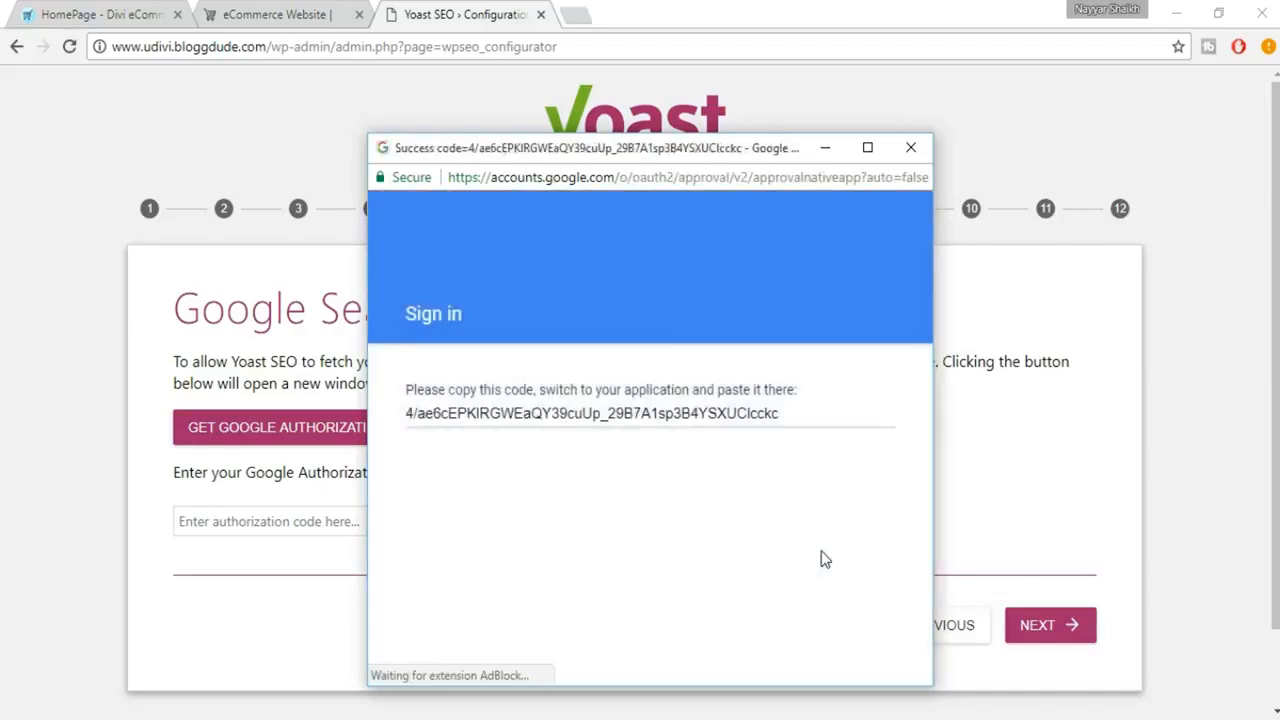
{"action": "triple_click", "coordinate": [612, 420]}
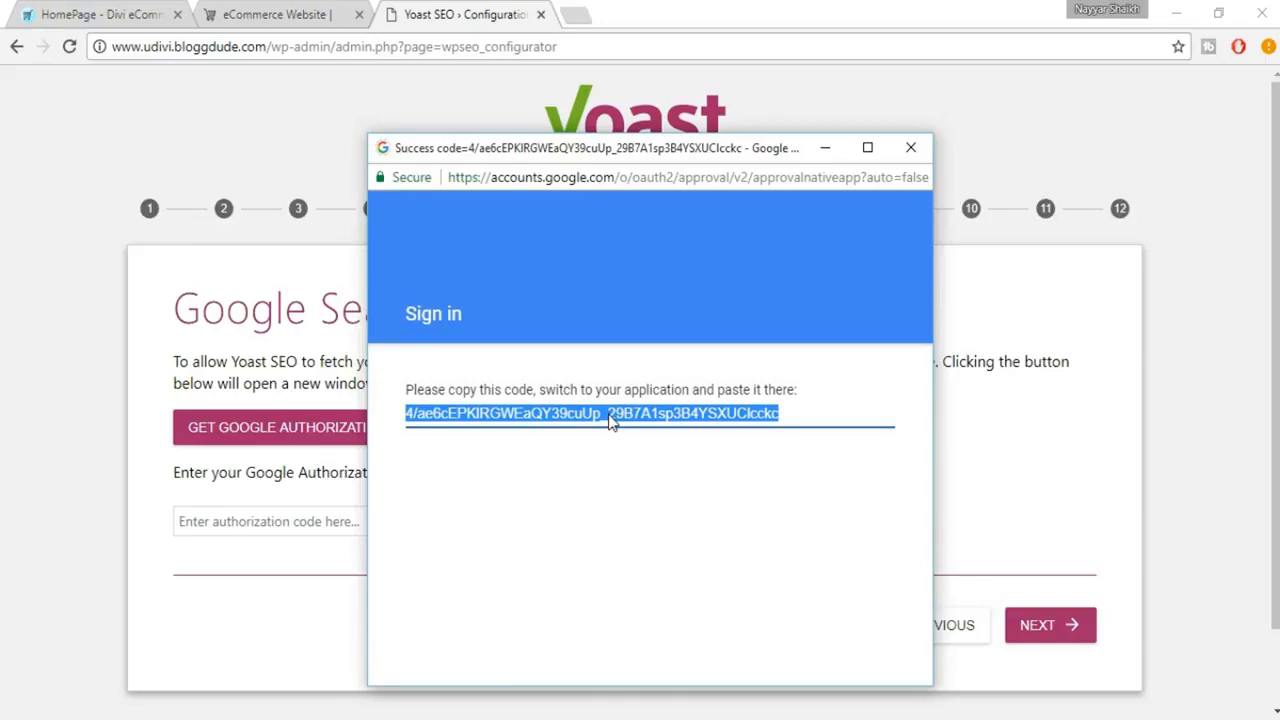
Step: Paste the Google authorization code into the wizard's authorization code field and continue to the title settings
{"action": "left_click", "coordinate": [236, 614]}
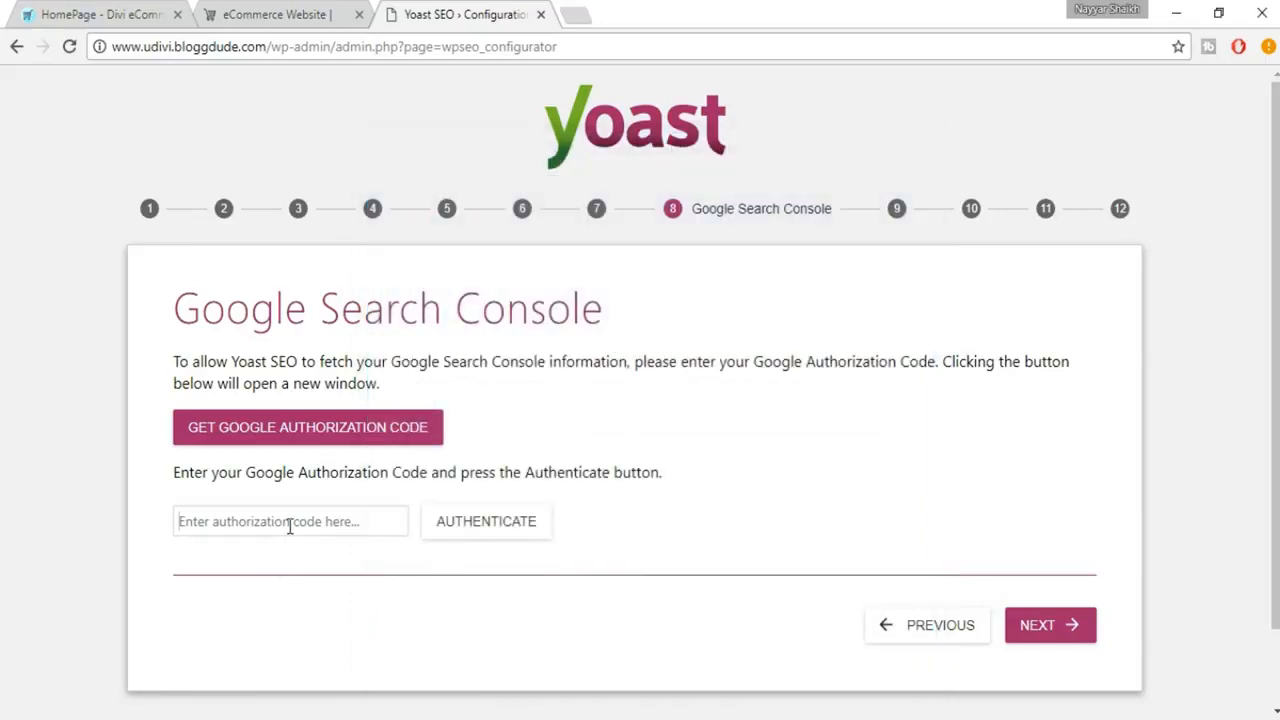
{"action": "key", "text": "ctrl+v"}
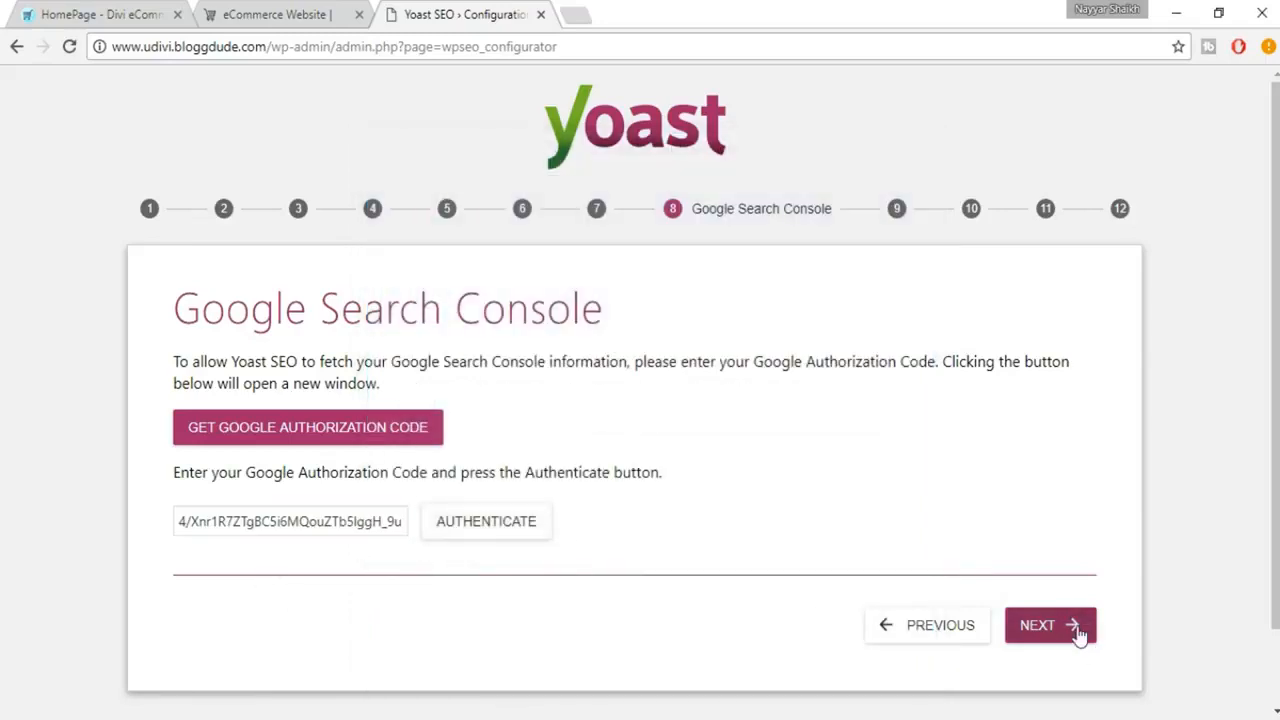
{"action": "left_click", "coordinate": [1078, 632]}
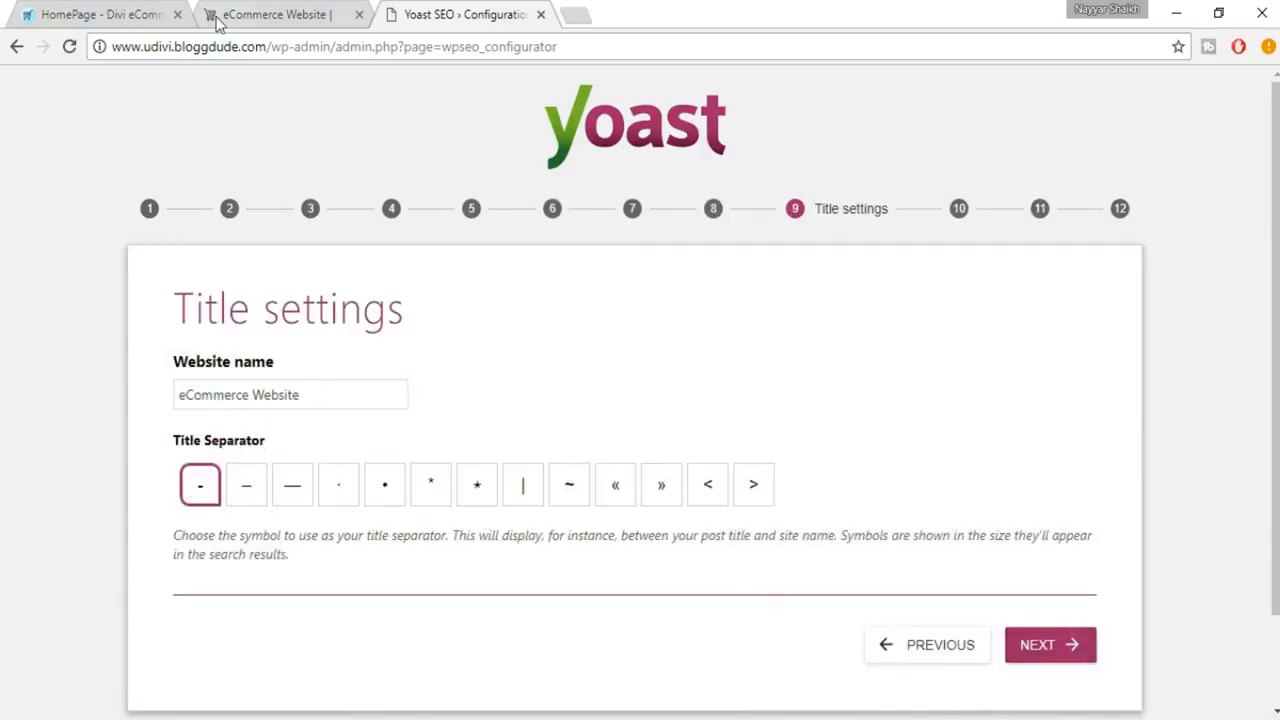
Step: Try other title separators against the live site's title, keep the hyphen as the separator, and proceed to the newsletter page
{"action": "left_click", "coordinate": [294, 24]}
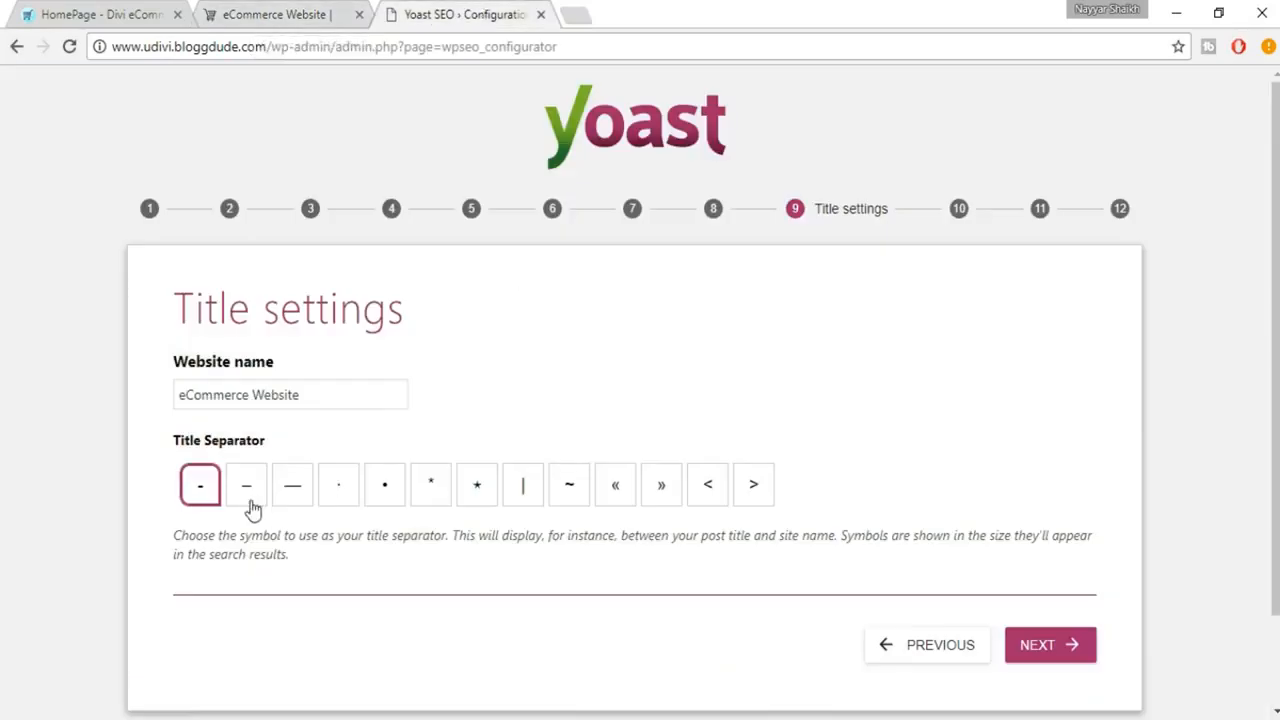
{"action": "left_click", "coordinate": [250, 505]}
{"action": "left_click", "coordinate": [295, 505]}
{"action": "left_click", "coordinate": [205, 505]}
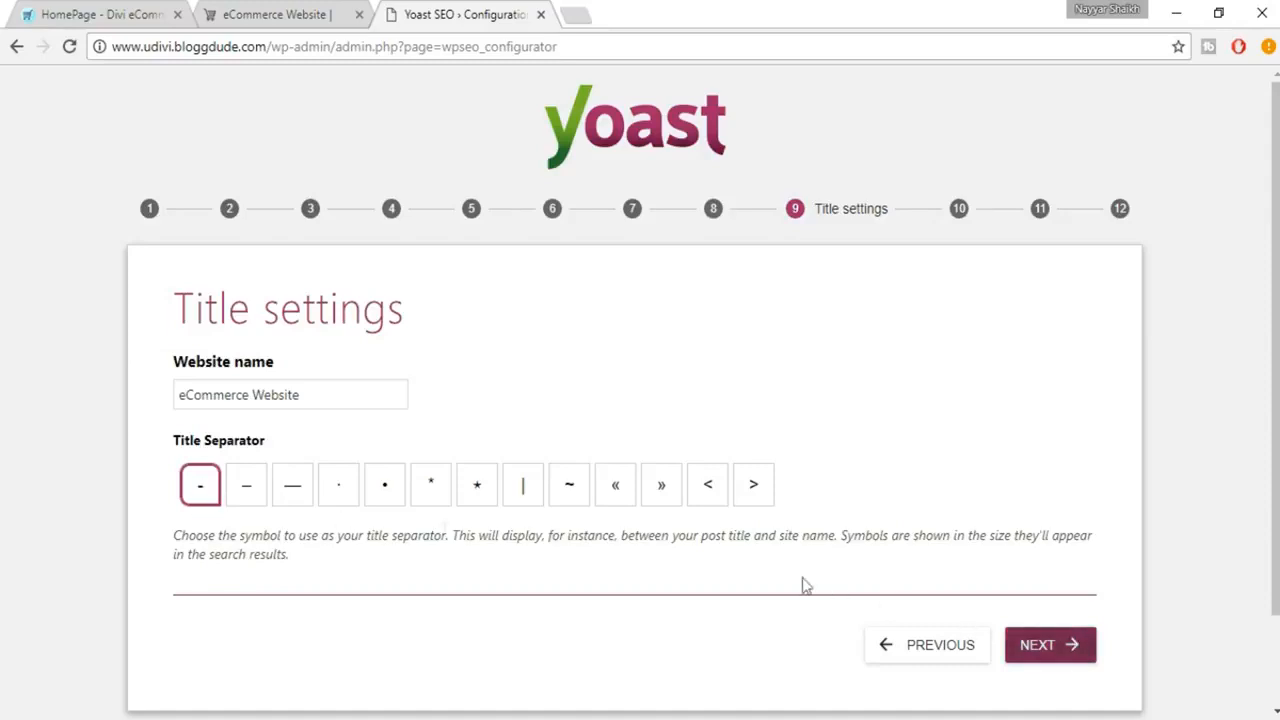
{"action": "left_click", "coordinate": [320, 14]}
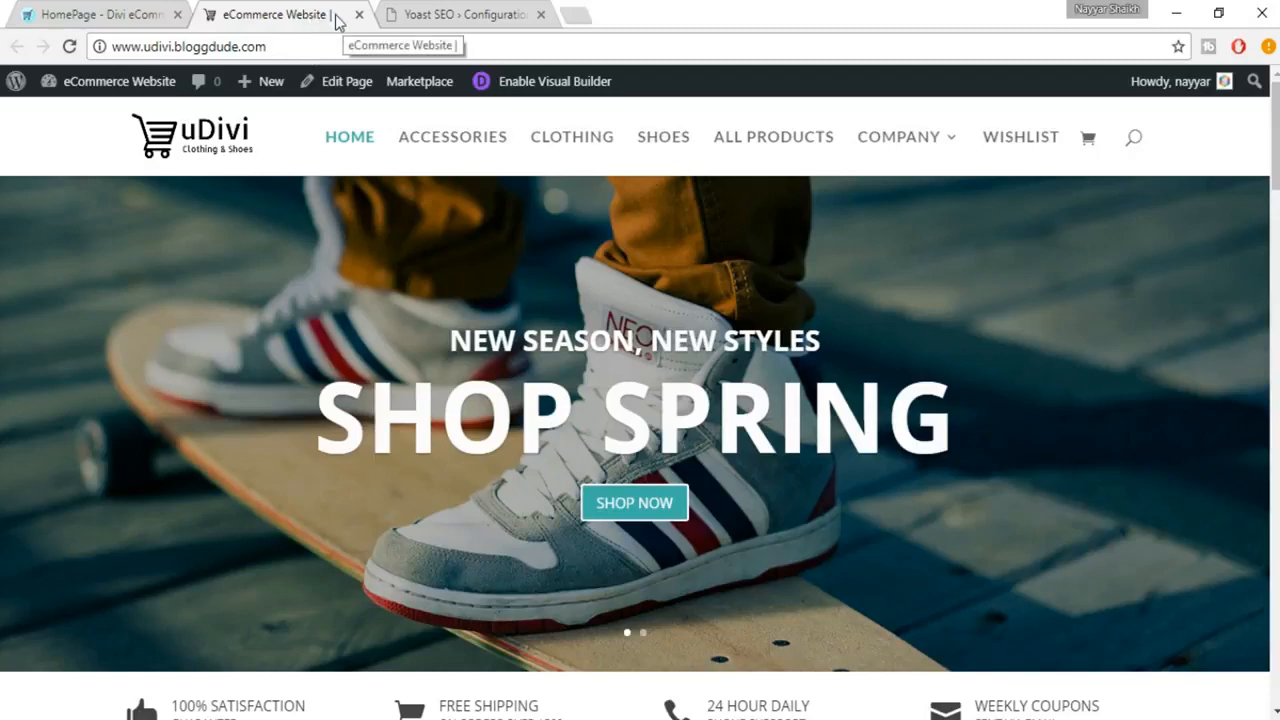
{"action": "left_click", "coordinate": [471, 14]}
{"action": "left_click", "coordinate": [1062, 650]}
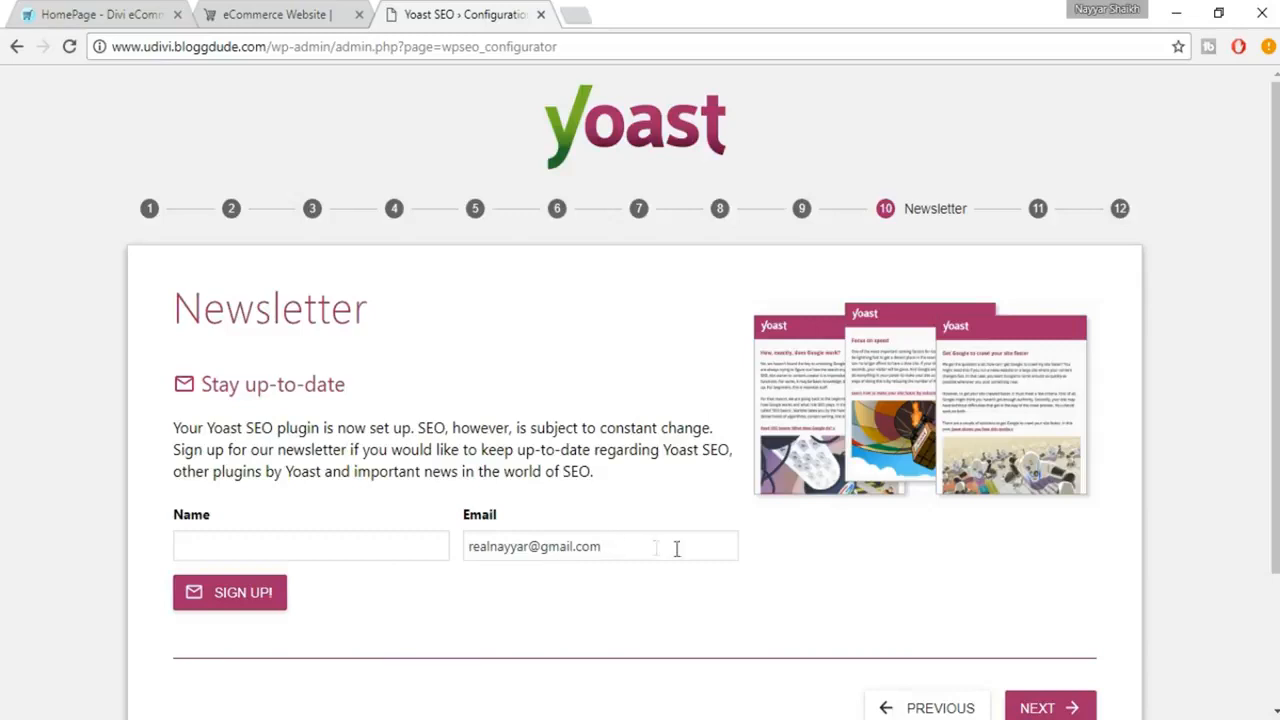
Step: Skip the newsletter sign-up and review the Yoast SEO Premium, SEO copywriting and plugin training suggestions
{"action": "scroll", "coordinate": [716, 557], "scroll_direction": "down", "scroll_amount": 1}
{"action": "left_click", "coordinate": [1046, 607]}
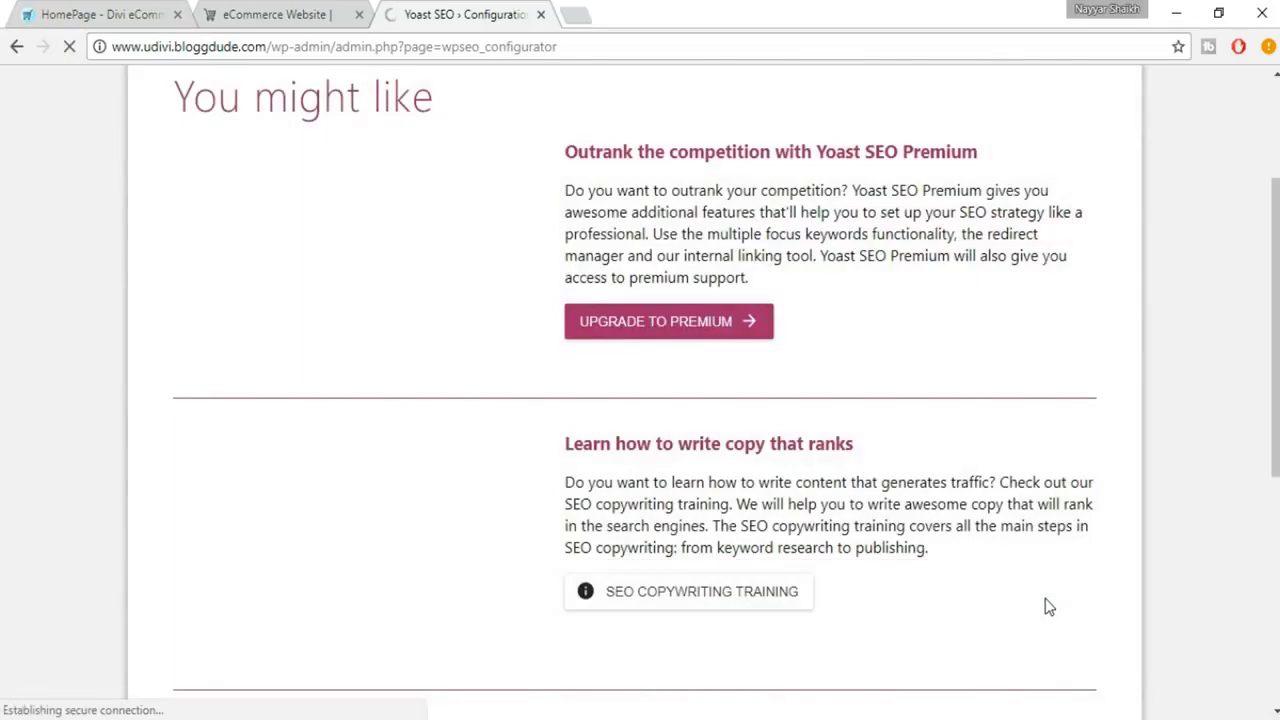
{"action": "scroll", "coordinate": [1045, 607], "scroll_direction": "up", "scroll_amount": 1}
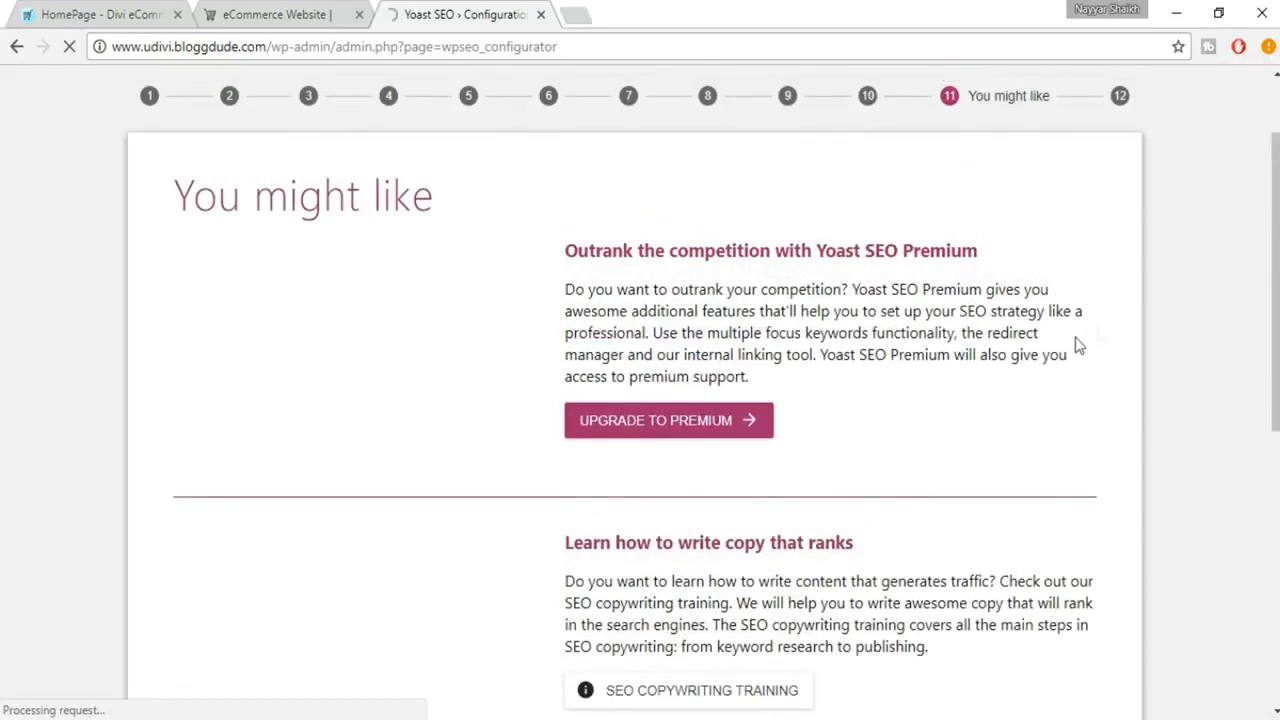
{"action": "scroll", "coordinate": [909, 340], "scroll_direction": "down", "scroll_amount": 6}
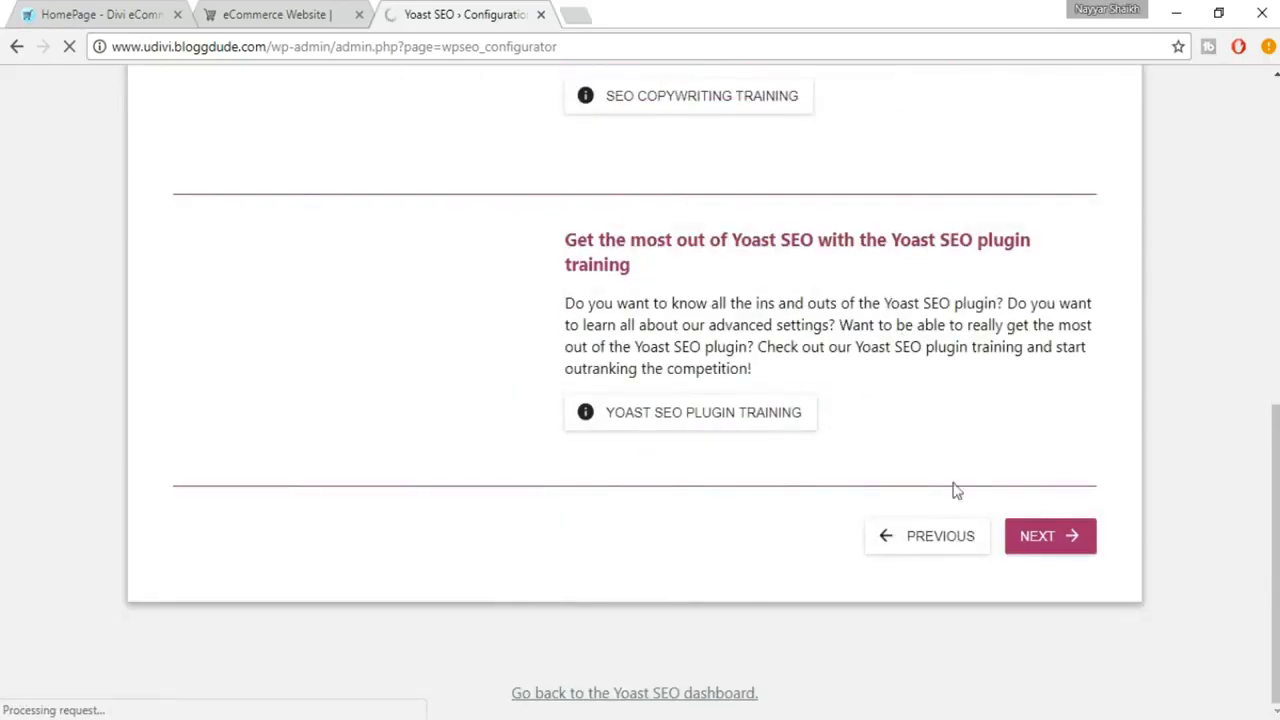
{"action": "scroll", "coordinate": [745, 372], "scroll_direction": "up", "scroll_amount": 6}
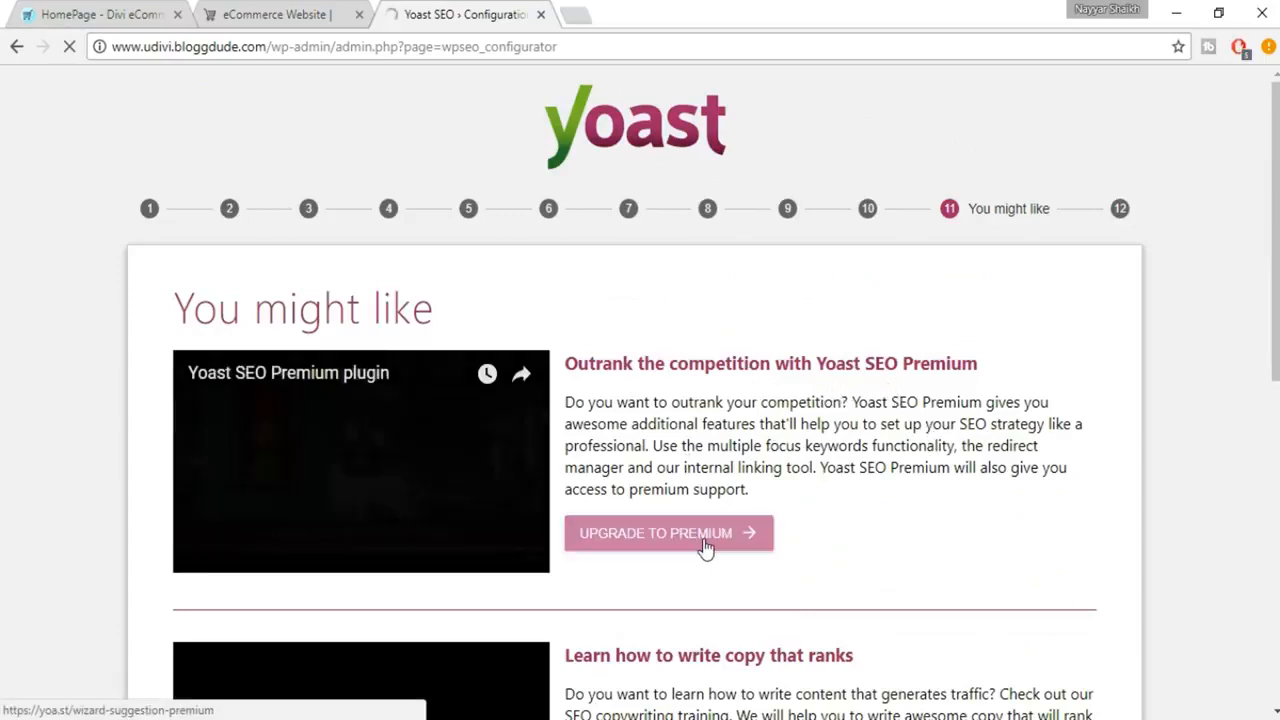
{"action": "scroll", "coordinate": [621, 487], "scroll_direction": "down", "scroll_amount": 2}
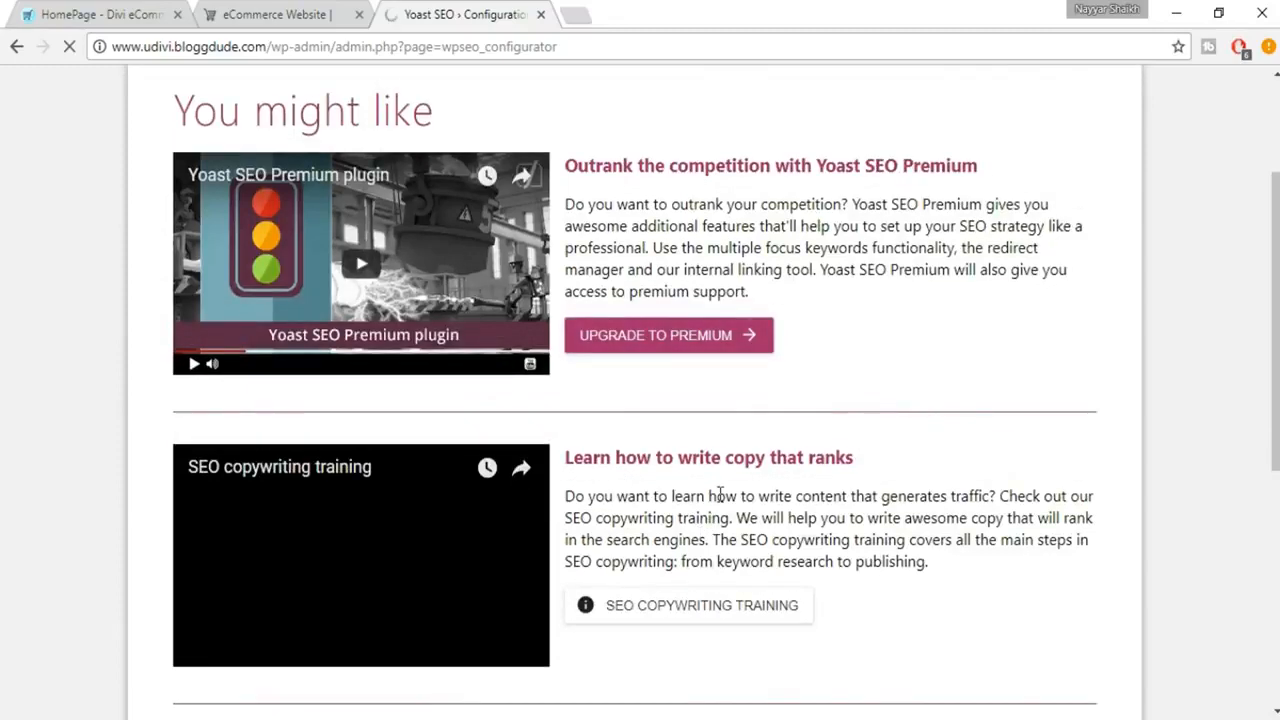
{"action": "scroll", "coordinate": [870, 492], "scroll_direction": "down", "scroll_amount": 2}
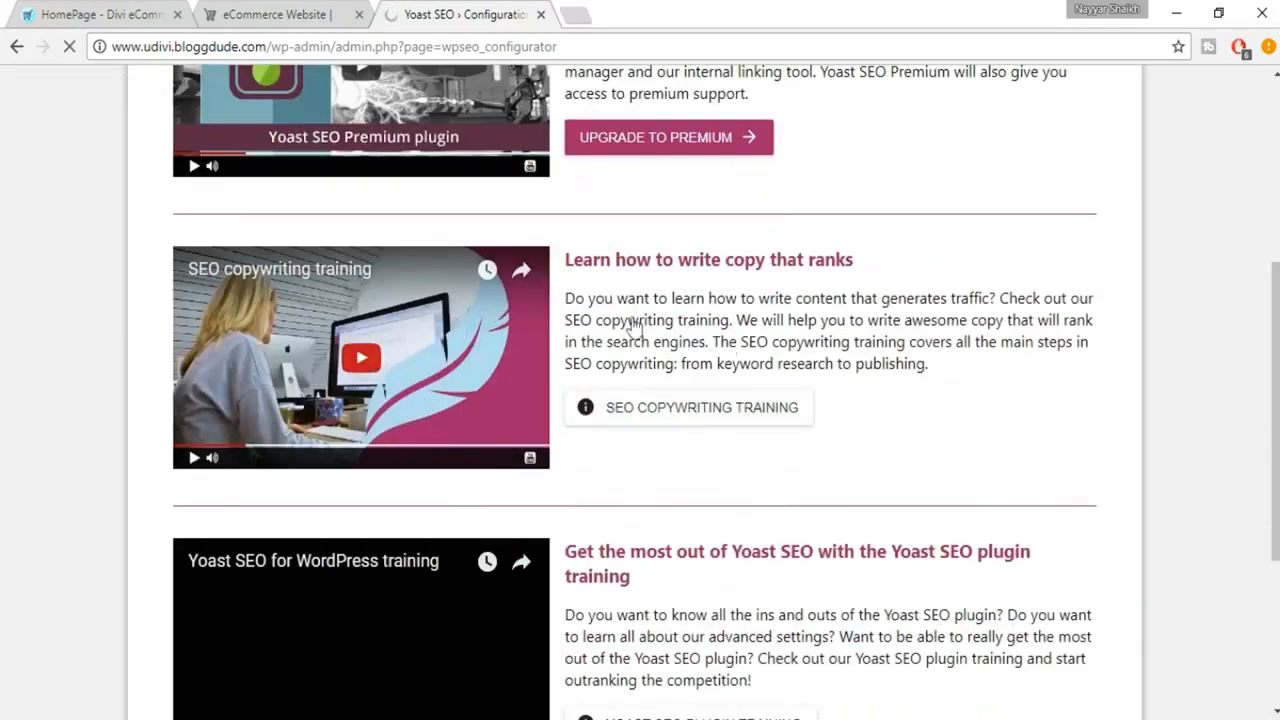
{"action": "scroll", "coordinate": [733, 350], "scroll_direction": "down", "scroll_amount": 2}
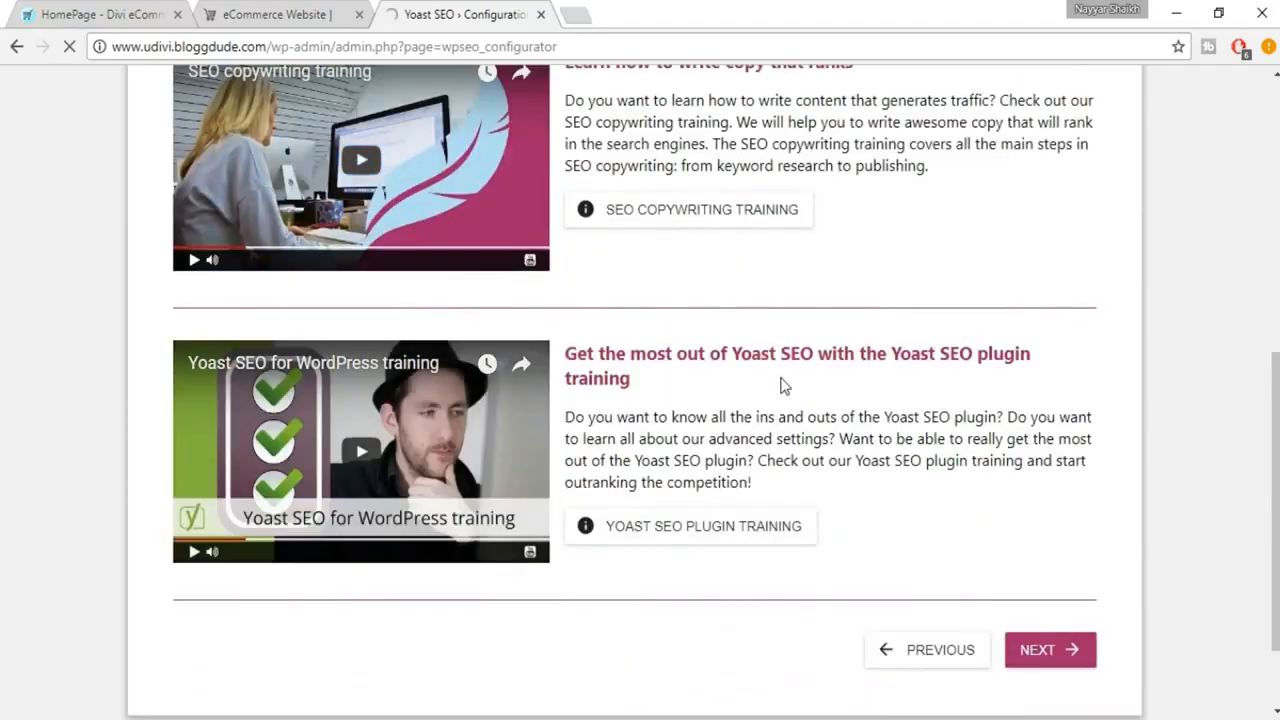
{"action": "scroll", "coordinate": [770, 382], "scroll_direction": "up", "scroll_amount": 4}
{"action": "scroll", "coordinate": [850, 415], "scroll_direction": "down", "scroll_amount": 5}
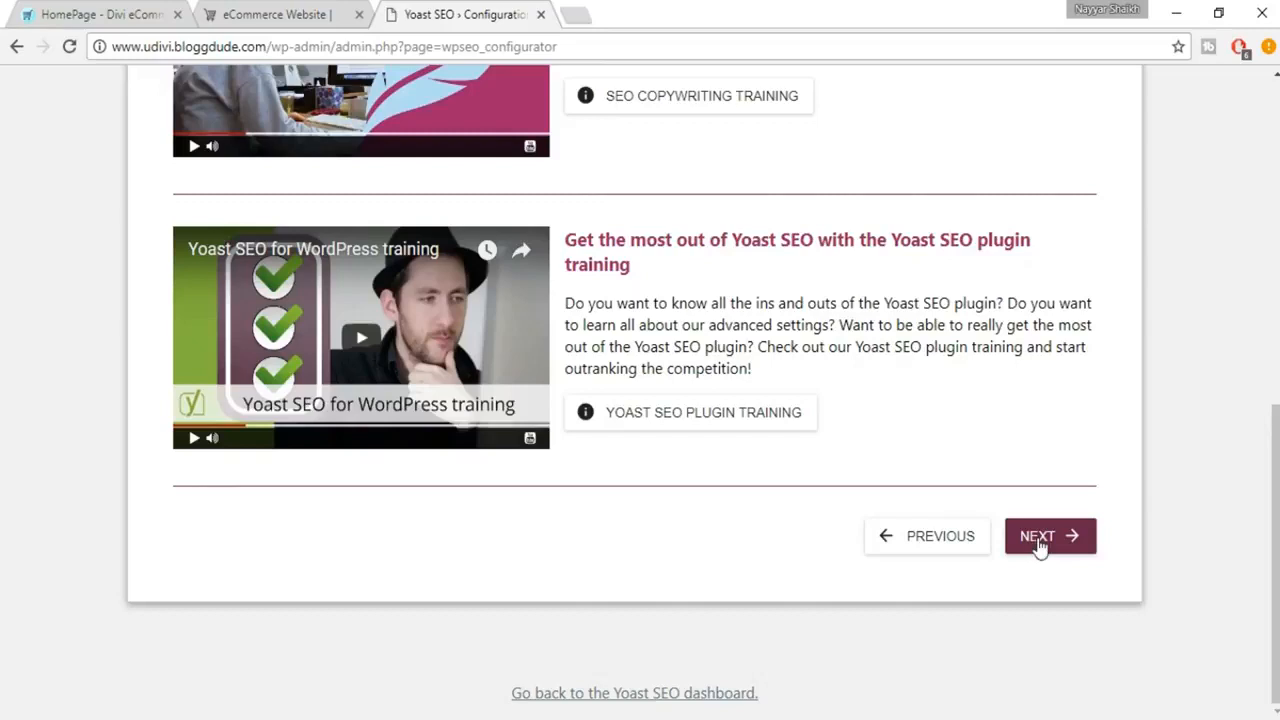
Step: Finish and close the configuration wizard, and open the Webmaster Tools verification settings of Yoast SEO
{"action": "left_click", "coordinate": [1041, 541]}
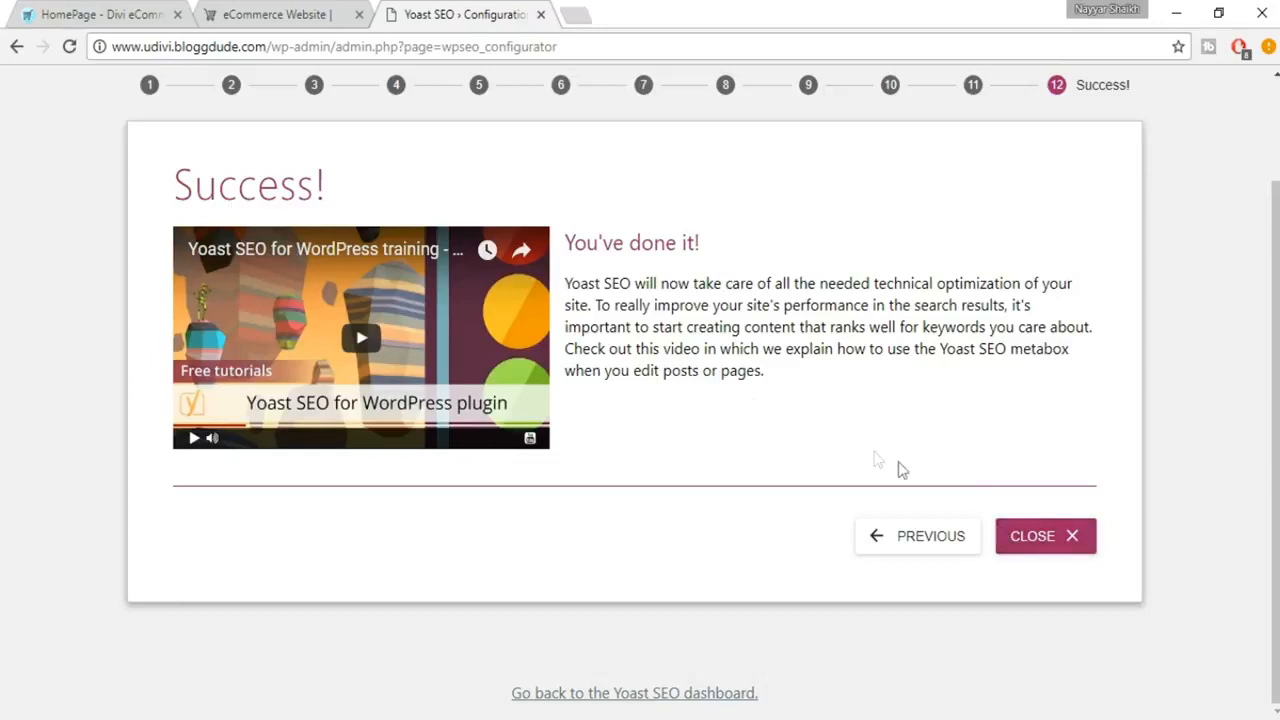
{"action": "left_click", "coordinate": [1003, 550]}
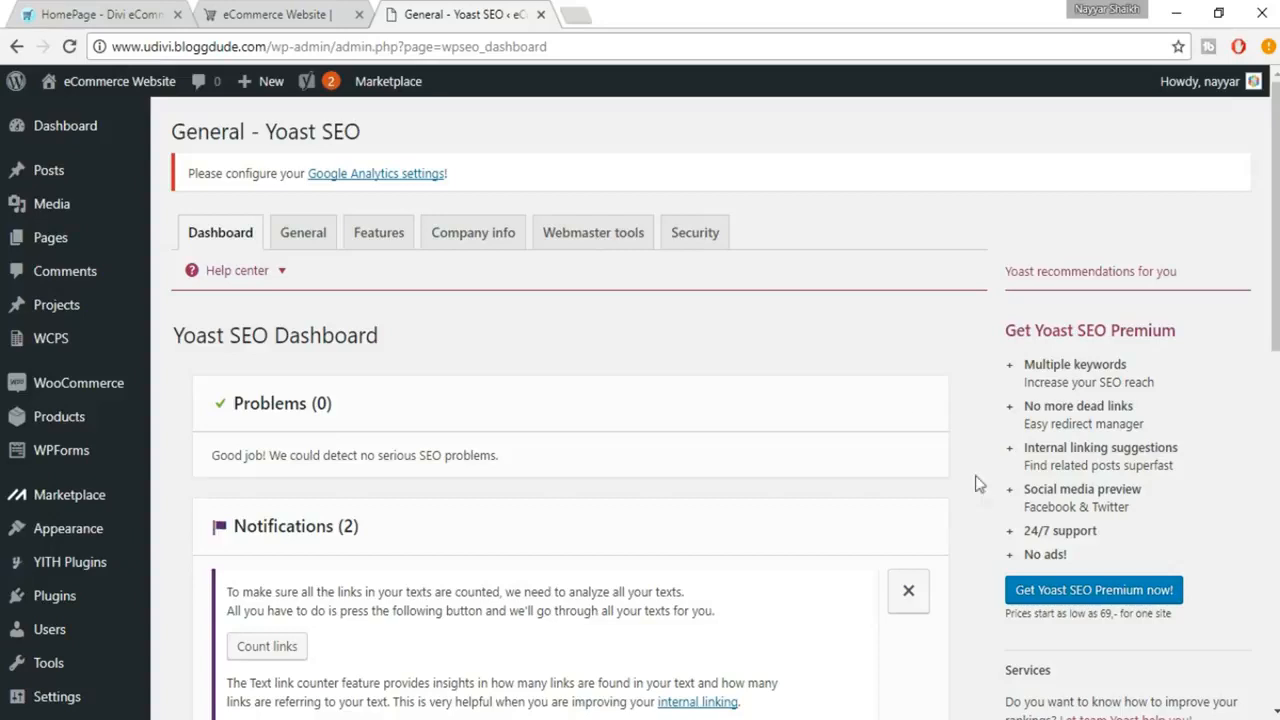
{"action": "left_click", "coordinate": [617, 245]}
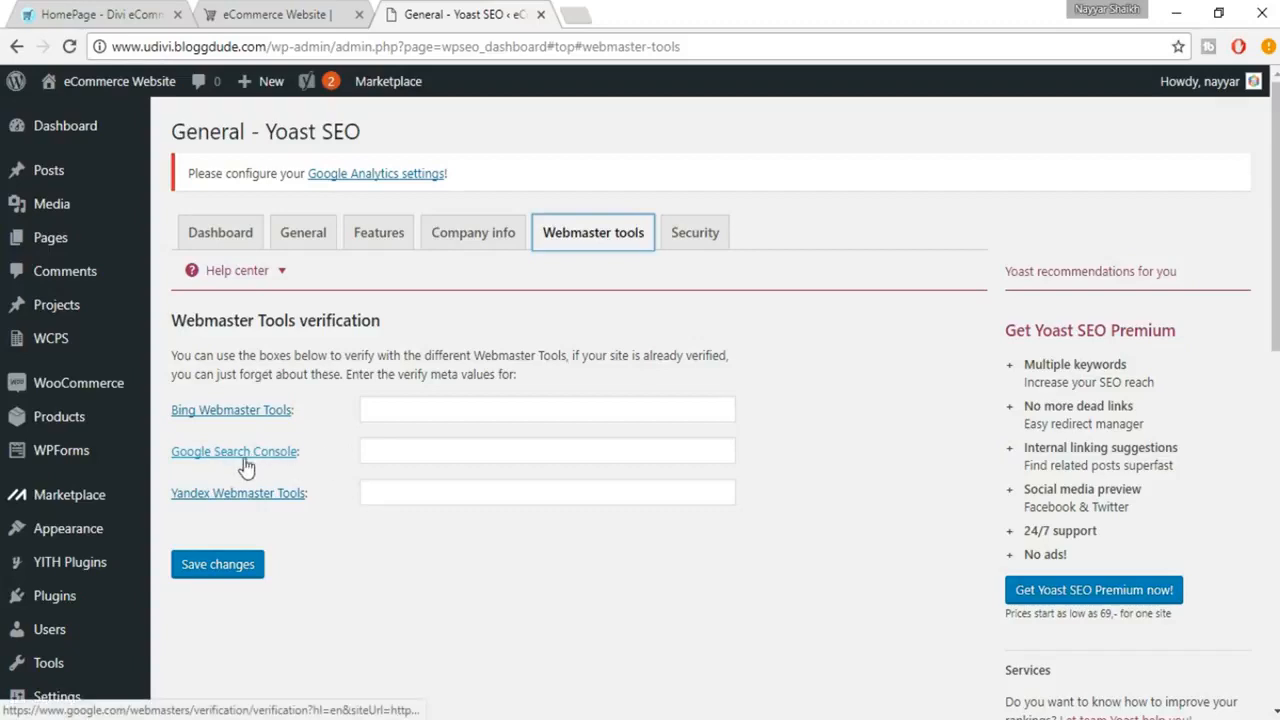
Step: Search Google for "google console" in a new browser tab
{"action": "left_click", "coordinate": [566, 15]}
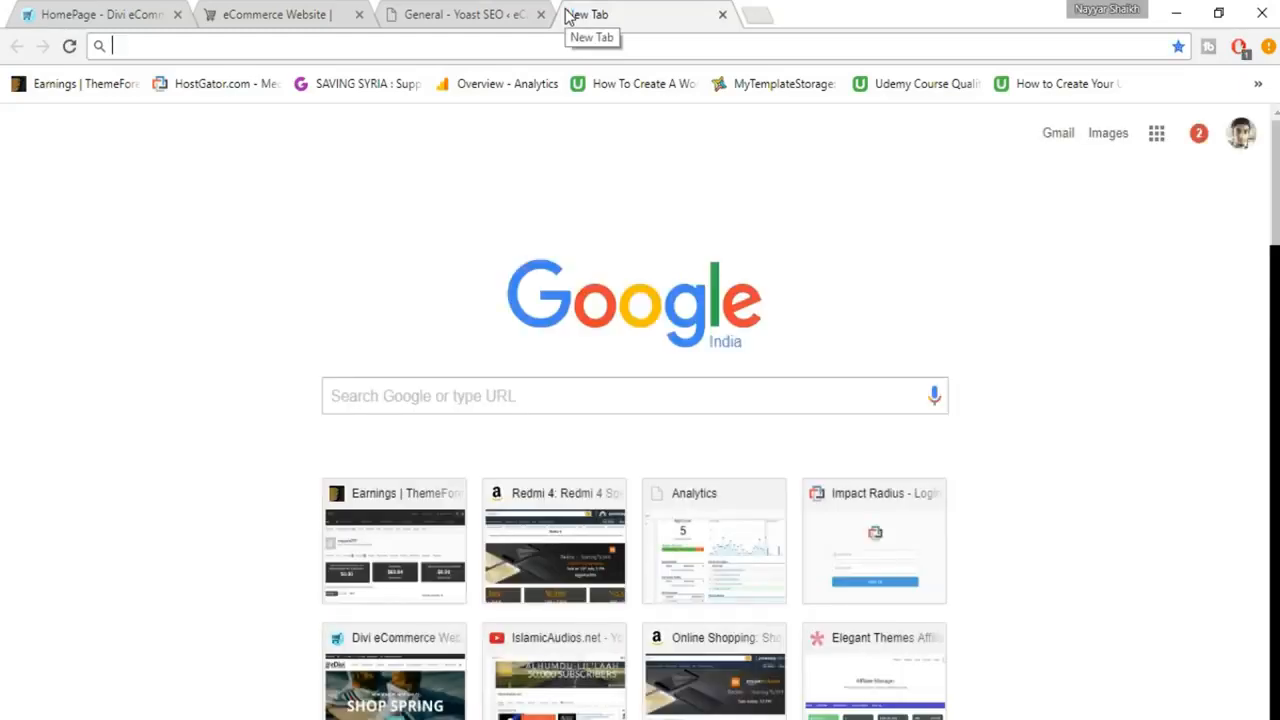
{"action": "type", "text": "google "}
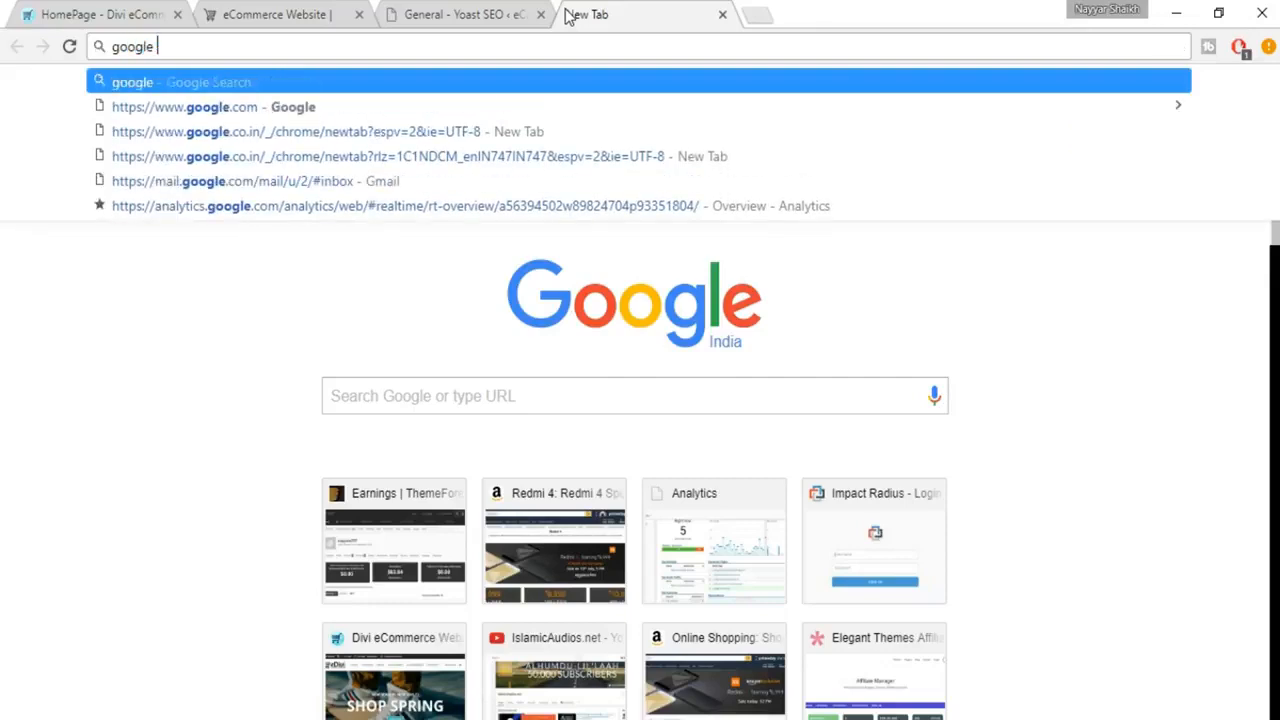
{"action": "type", "text": "cons"}
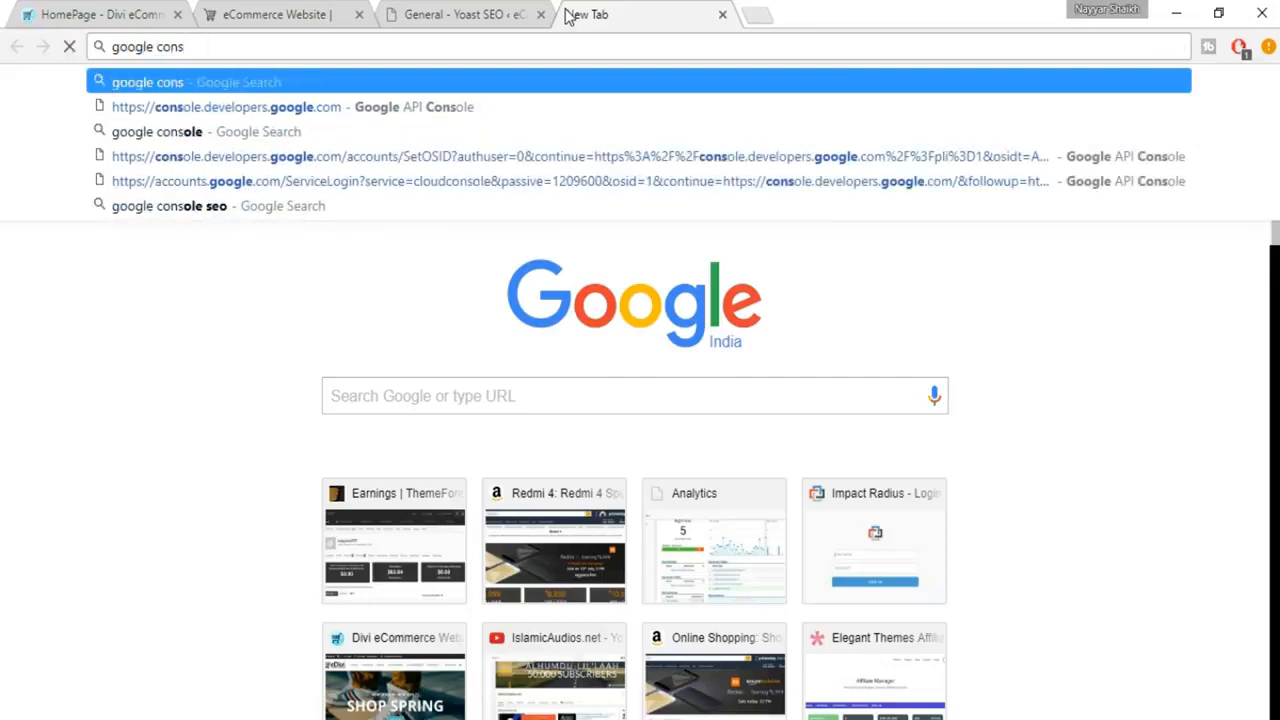
{"action": "key", "text": "Down"}
{"action": "key", "text": "Down"}
{"action": "key", "text": "Down"}
{"action": "key", "text": "Up"}
{"action": "key", "text": "Return"}
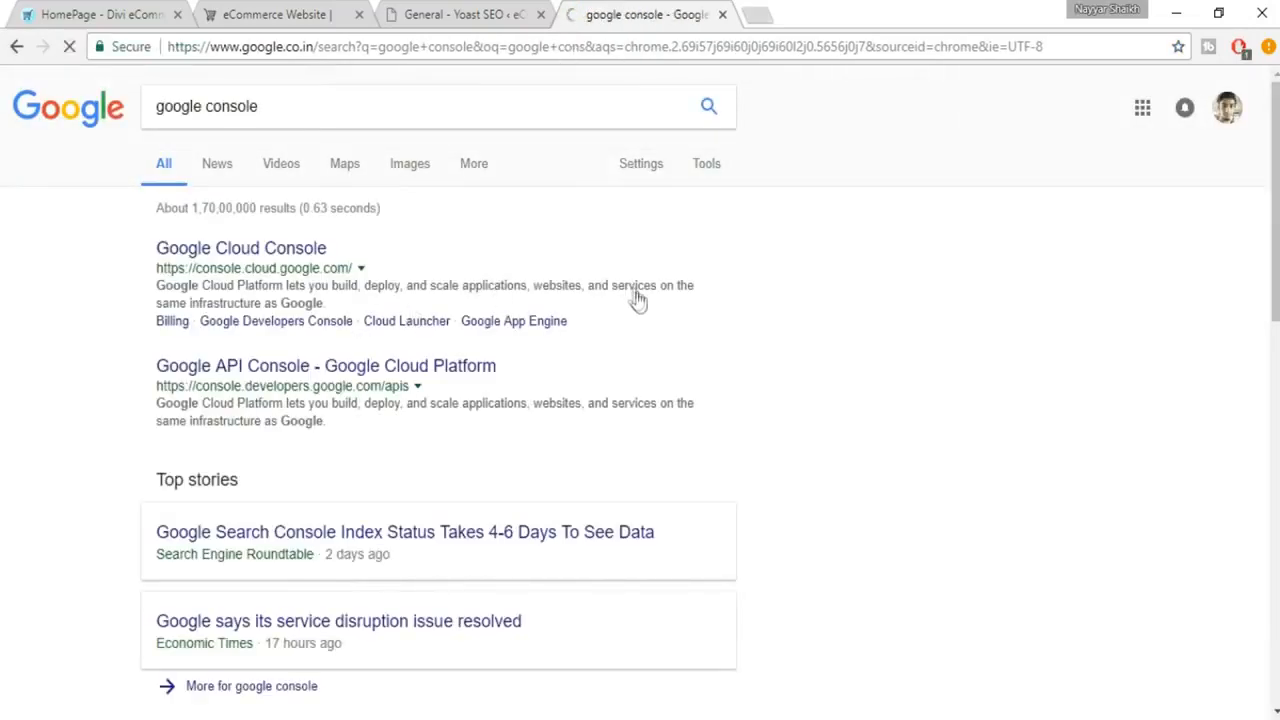
Step: Refine the search to "google search console" and open the Google Webmaster Tools result
{"action": "left_click", "coordinate": [210, 106]}
{"action": "type", "text": "sear"}
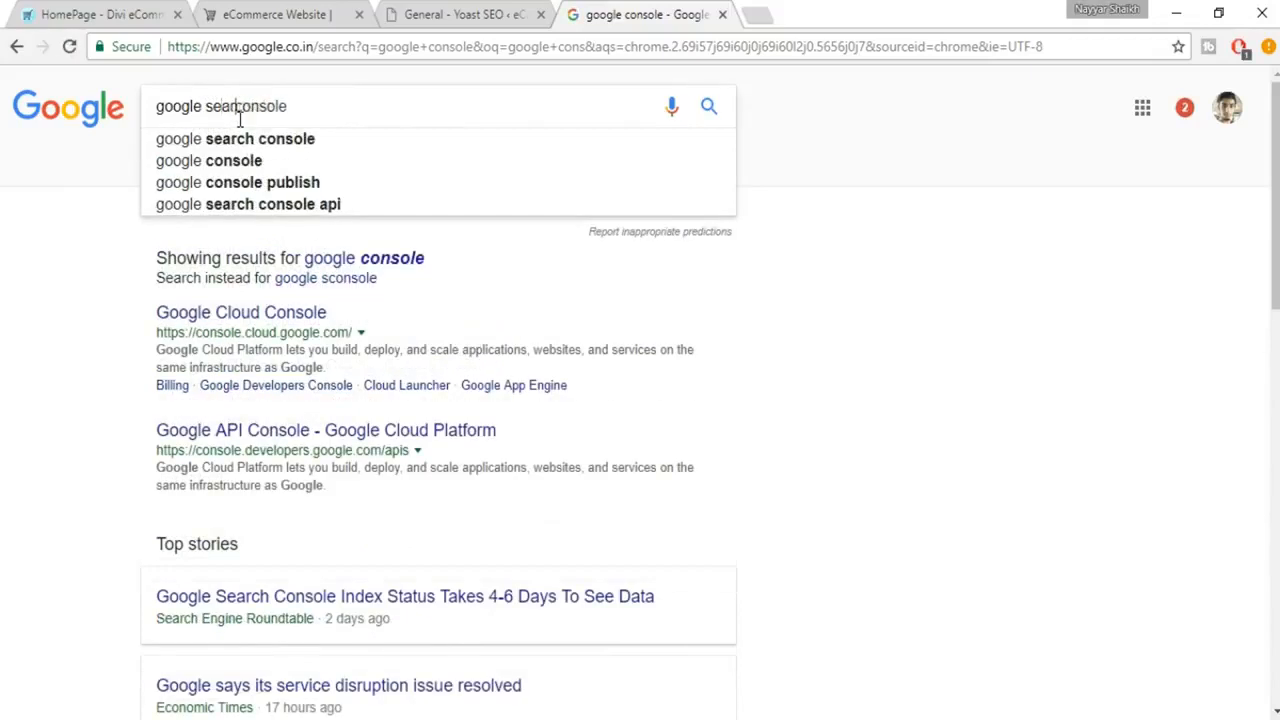
{"action": "type", "text": "ch c"}
{"action": "key", "text": "Return"}
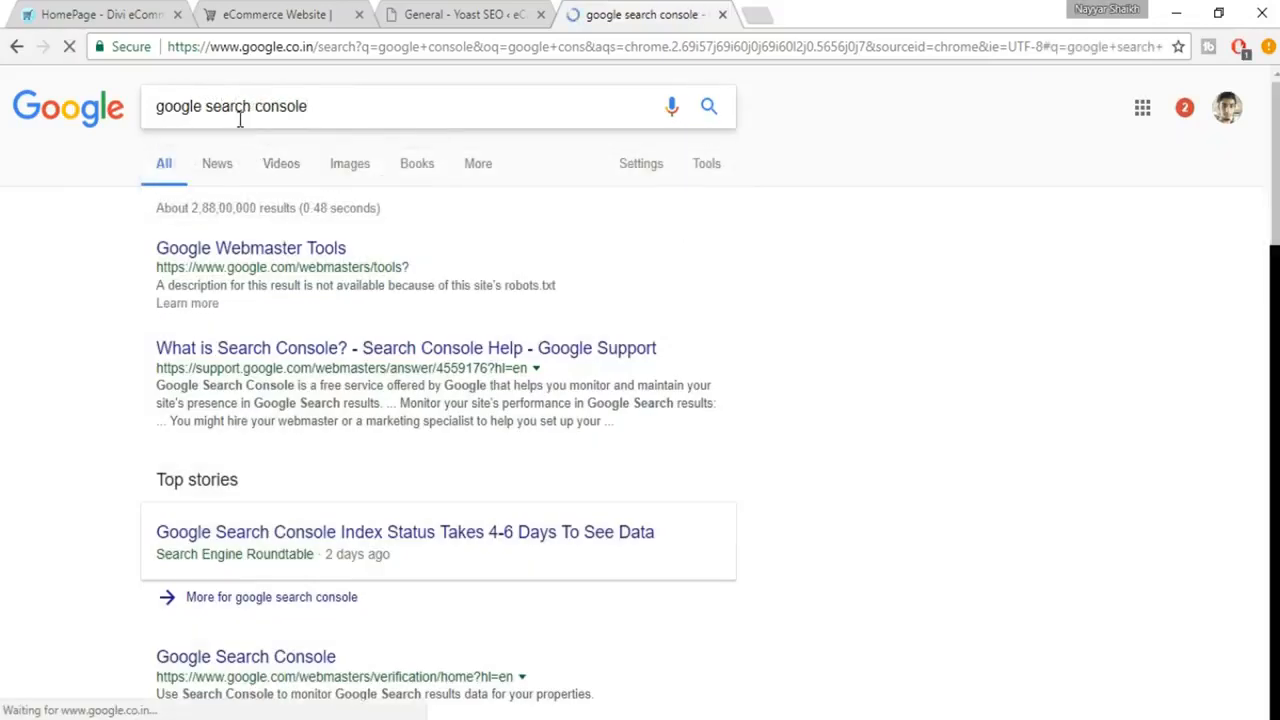
{"action": "left_click", "coordinate": [300, 255]}
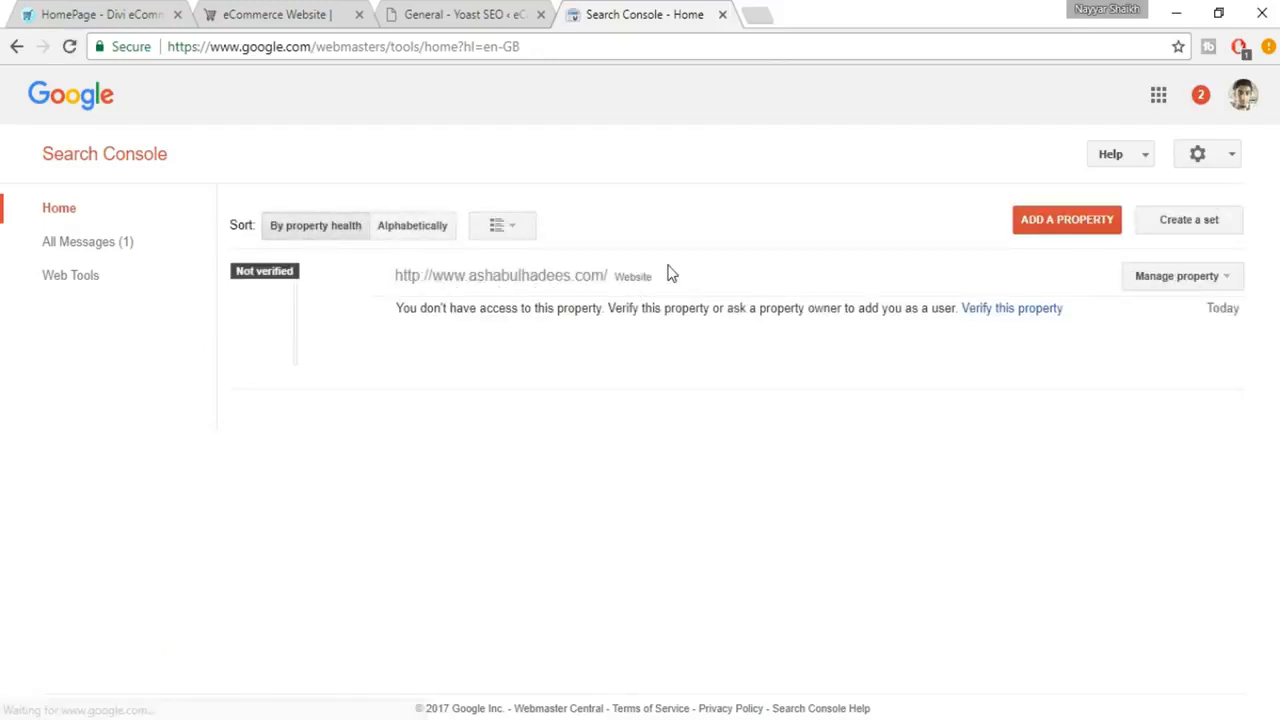
{"action": "left_click", "coordinate": [1046, 233]}
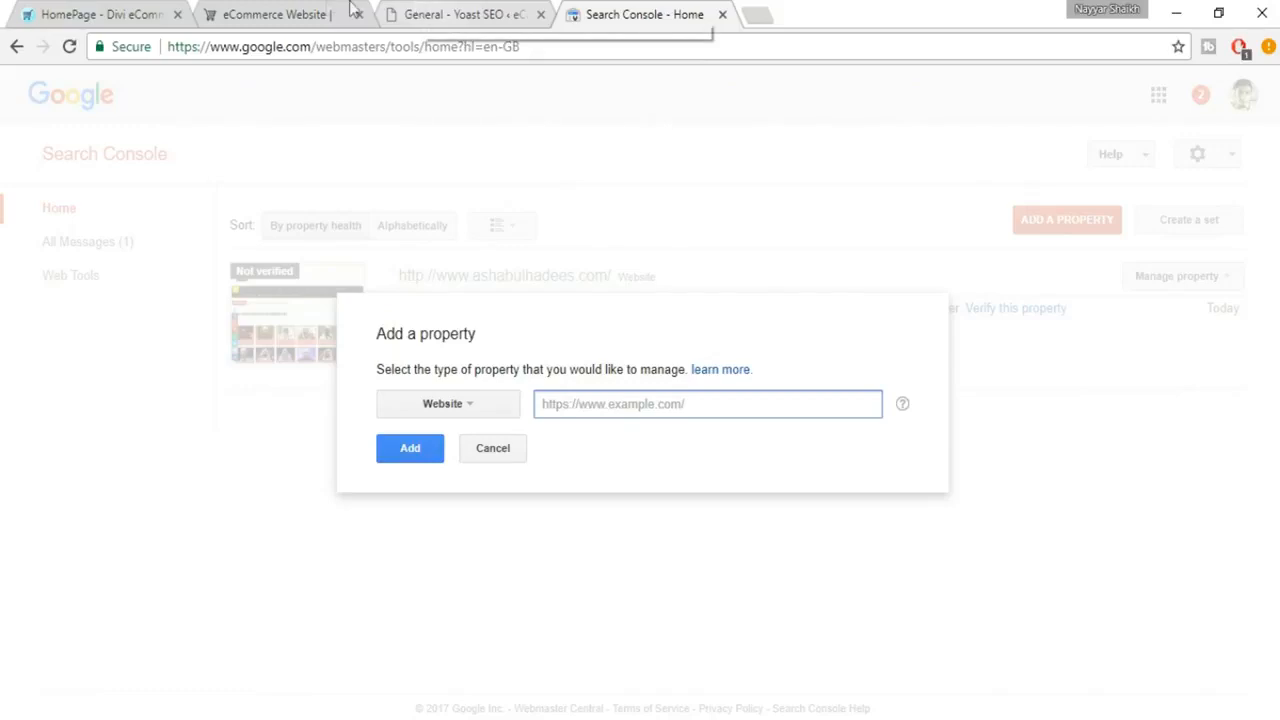
{"action": "left_click", "coordinate": [280, 14]}
{"action": "left_click", "coordinate": [344, 46]}
{"action": "key", "text": "ctrl+c"}
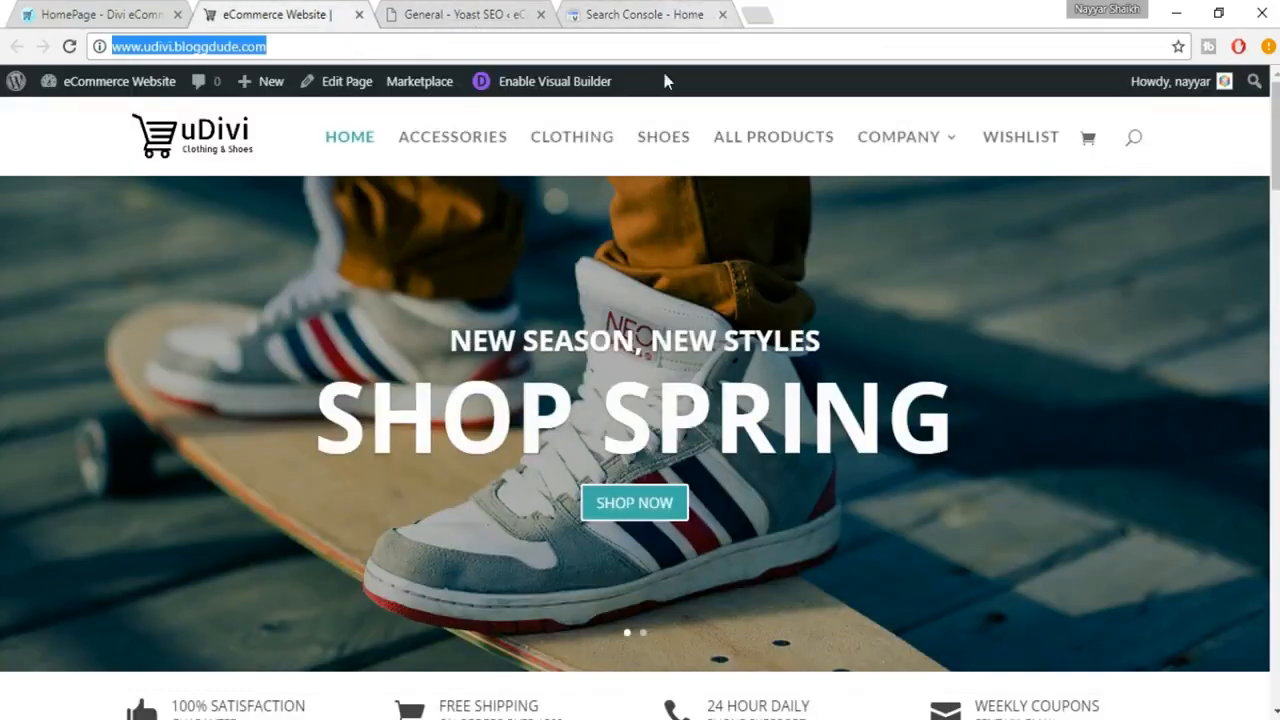
{"action": "left_click", "coordinate": [645, 14]}
{"action": "key", "text": "ctrl+v"}
{"action": "left_click", "coordinate": [416, 460]}
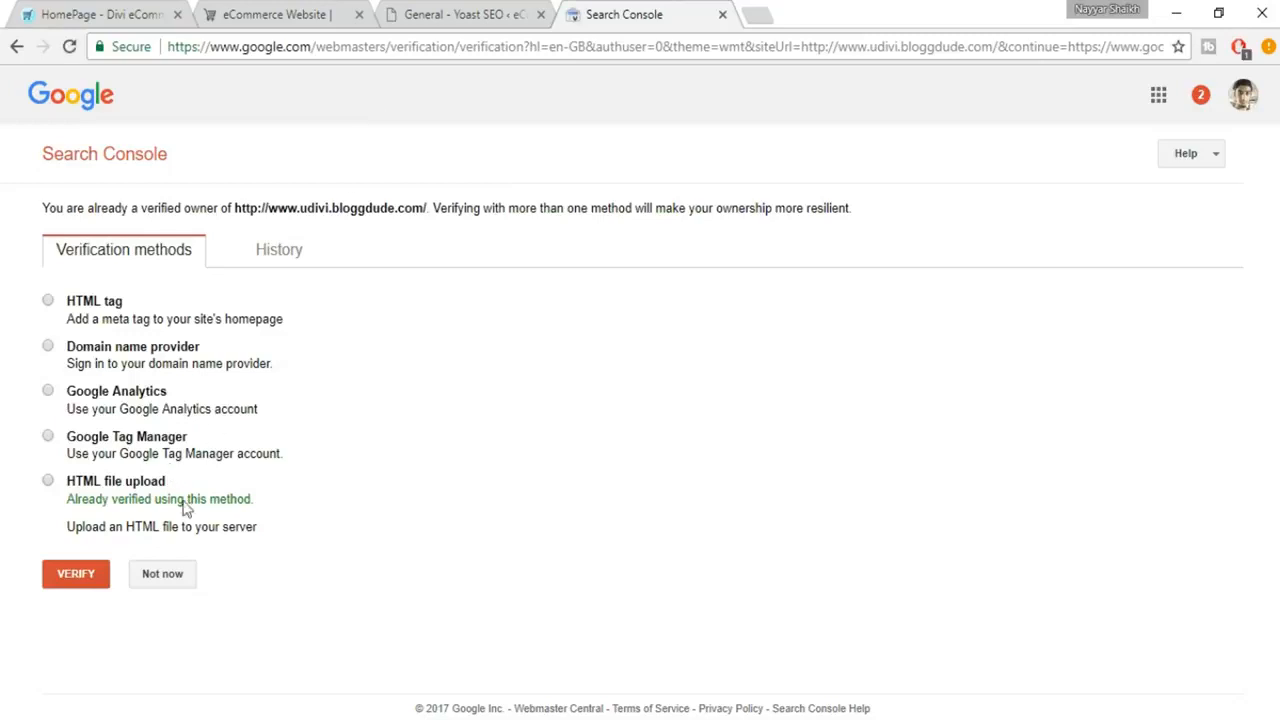
Step: Choose the HTML tag method for verifying ownership of the new property
{"action": "key", "text": "ctrl+shift+Tab"}
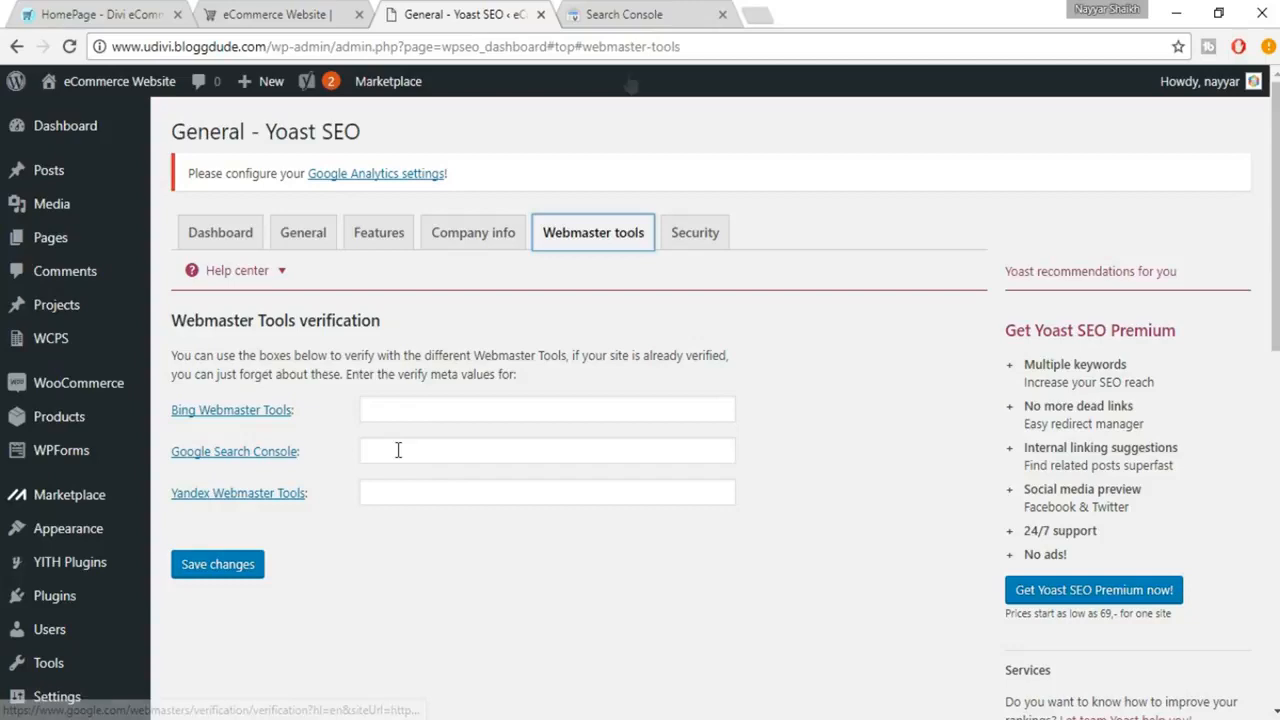
{"action": "key", "text": "ctrl+Tab"}
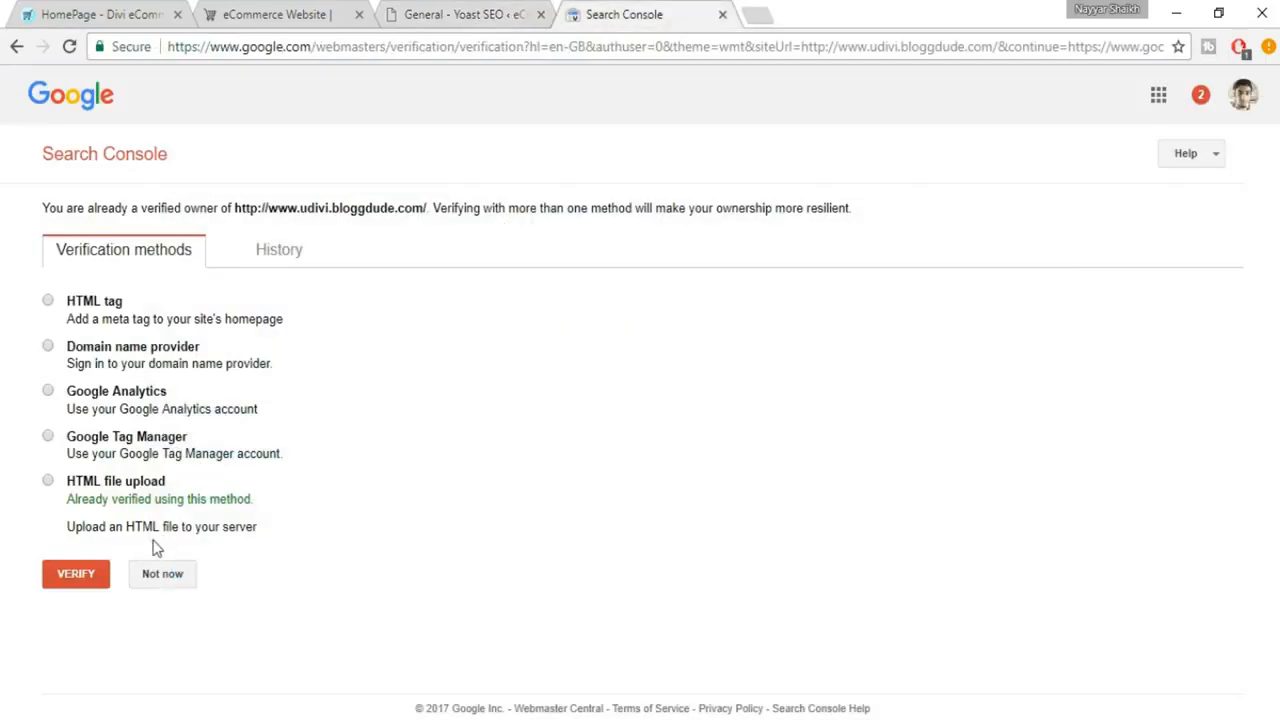
{"action": "left_click", "coordinate": [105, 306]}
{"action": "double_click", "coordinate": [105, 306]}
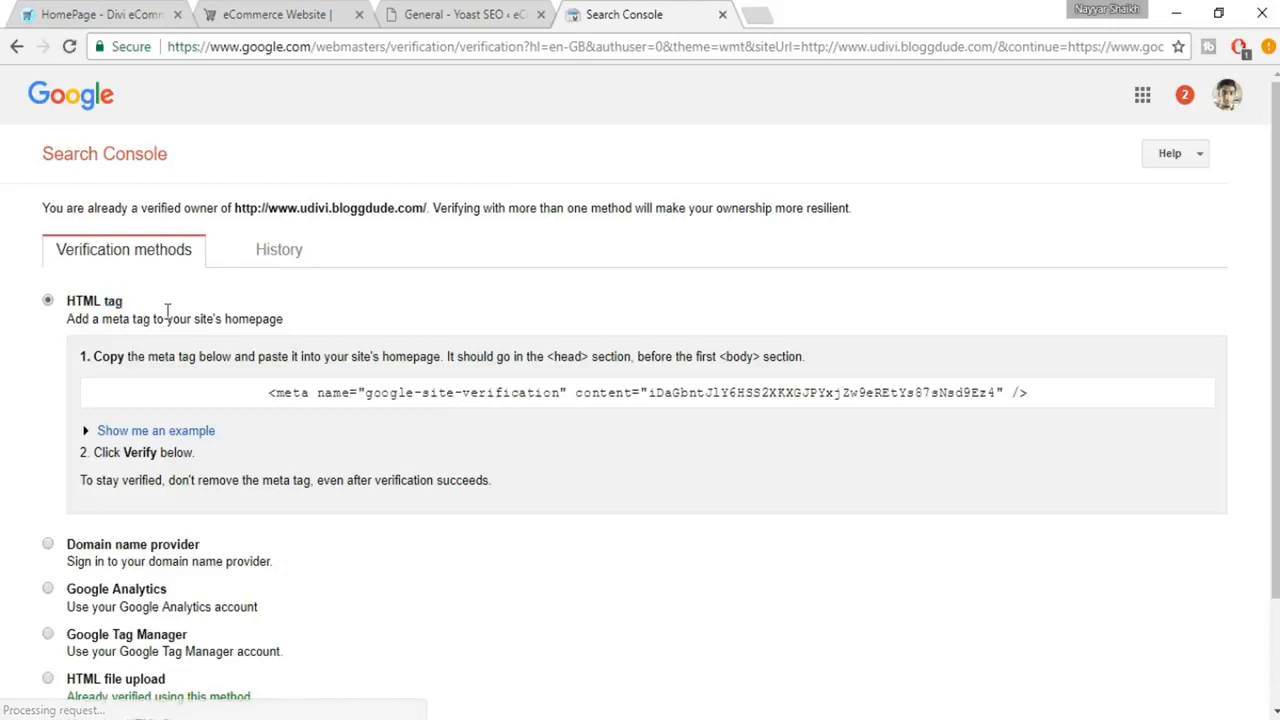
Step: Copy the full google-site-verification meta tag provided for the homepage
{"action": "left_click", "coordinate": [667, 392]}
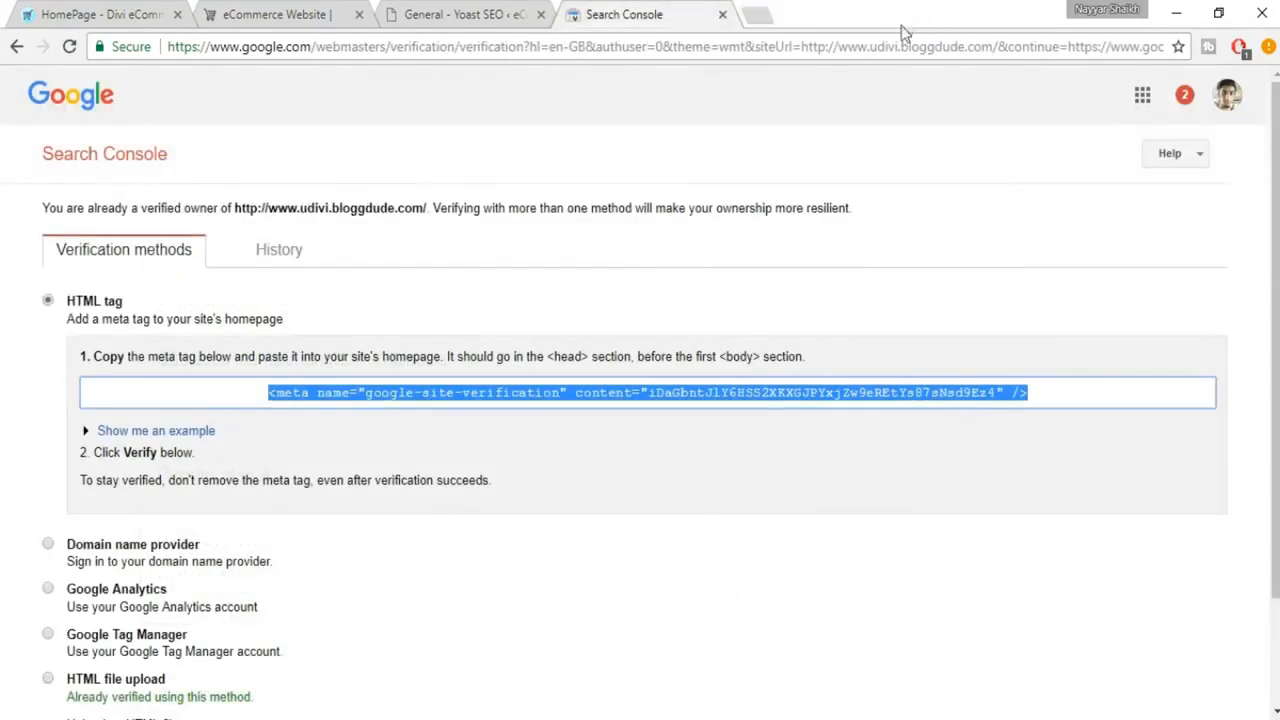
{"action": "left_click", "coordinate": [650, 400]}
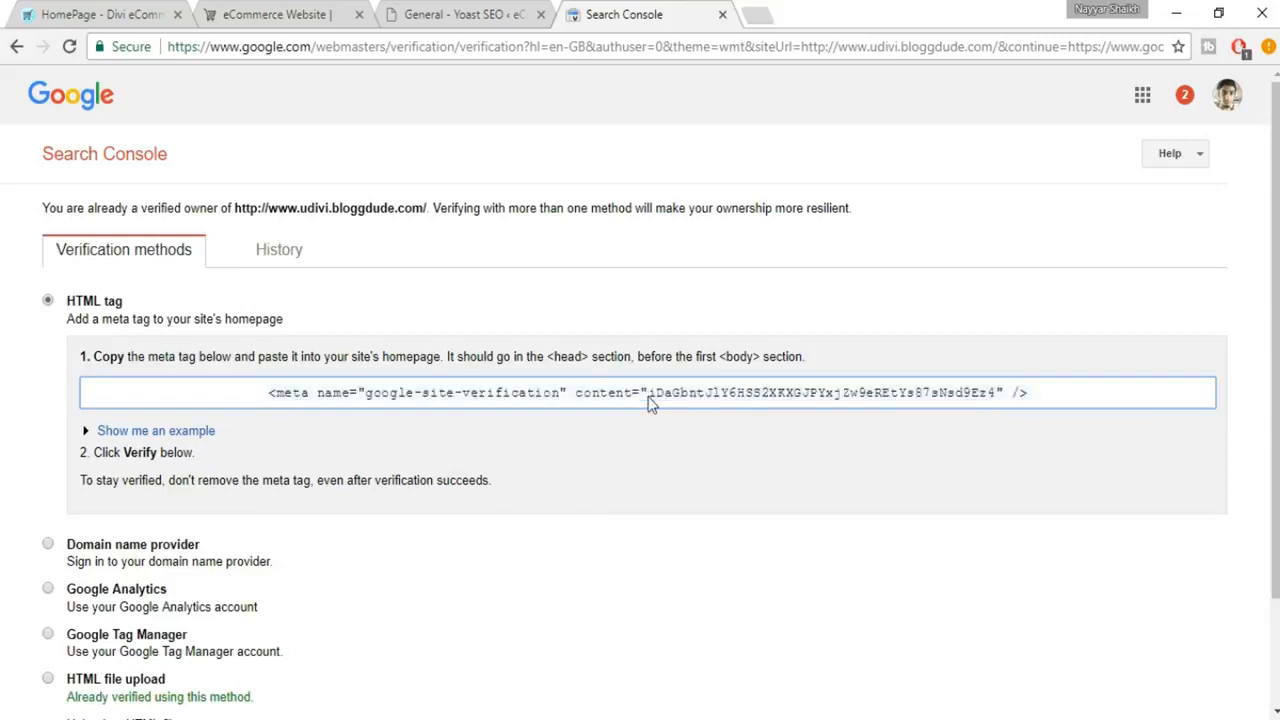
{"action": "left_click_drag", "start_coordinate": [650, 393], "coordinate": [1001, 401]}
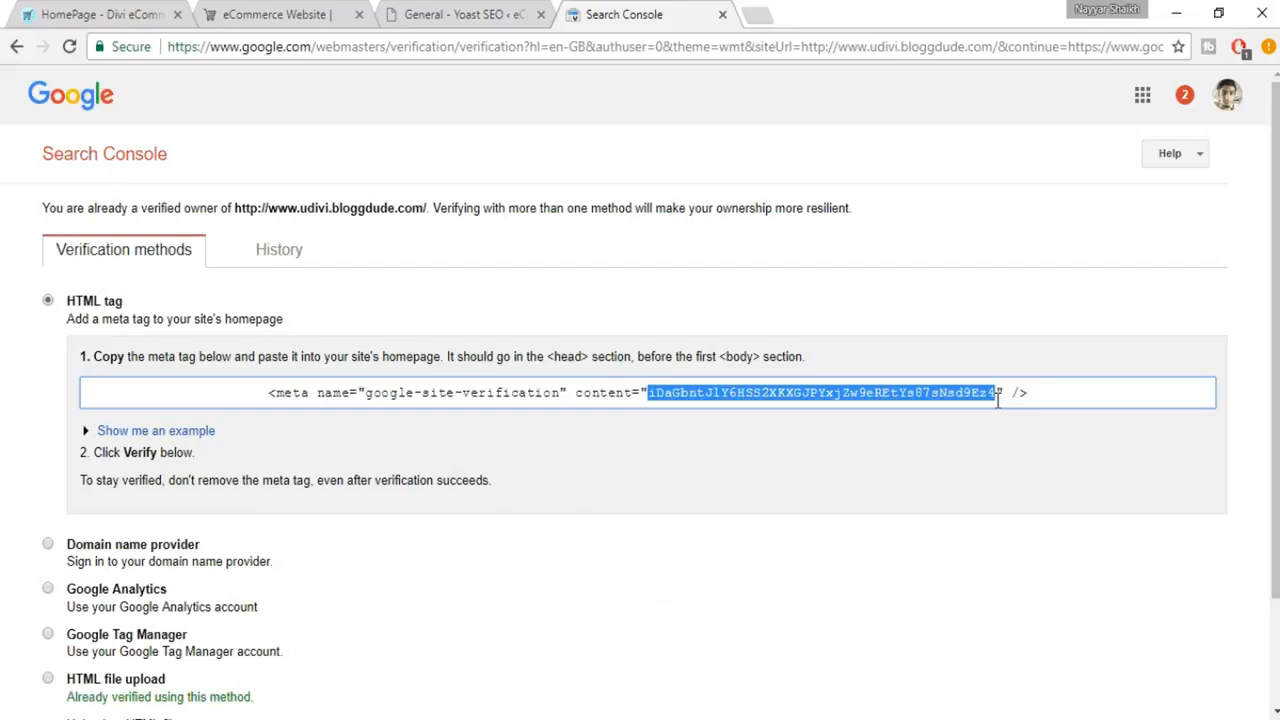
{"action": "left_click", "coordinate": [998, 400]}
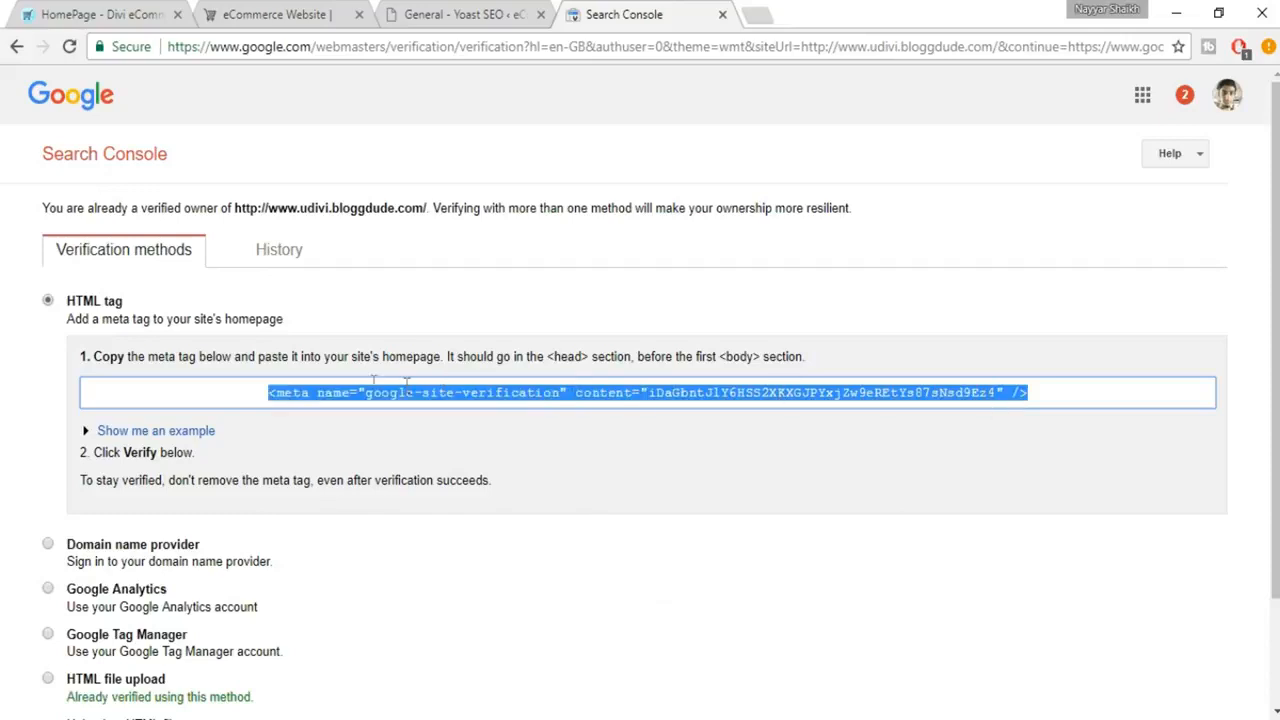
{"action": "left_click", "coordinate": [839, 404]}
{"action": "left_click", "coordinate": [690, 395]}
Step: Paste the meta tag into a new browser tab's address bar and copy only the verification code from its content attribute
{"action": "left_click", "coordinate": [757, 14]}
{"action": "key", "text": "ctrl+v"}
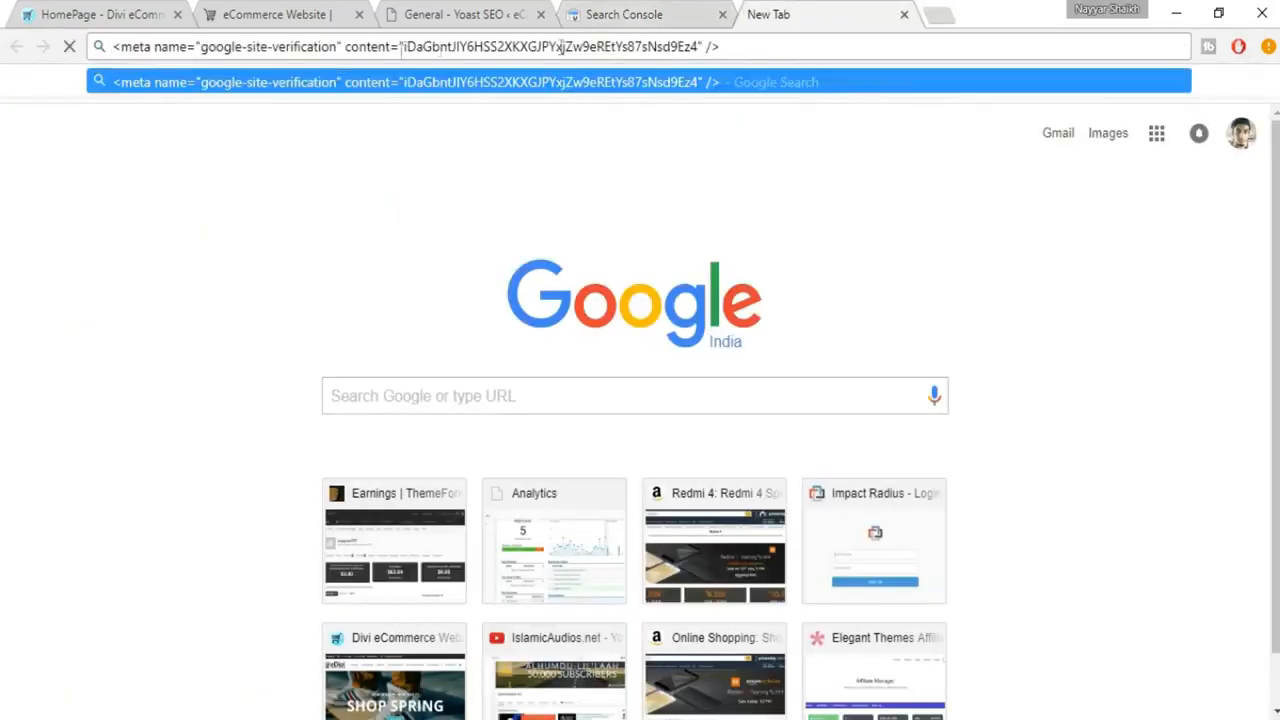
{"action": "left_click_drag", "start_coordinate": [404, 47], "coordinate": [697, 50]}
{"action": "key", "text": "ctrl+c"}
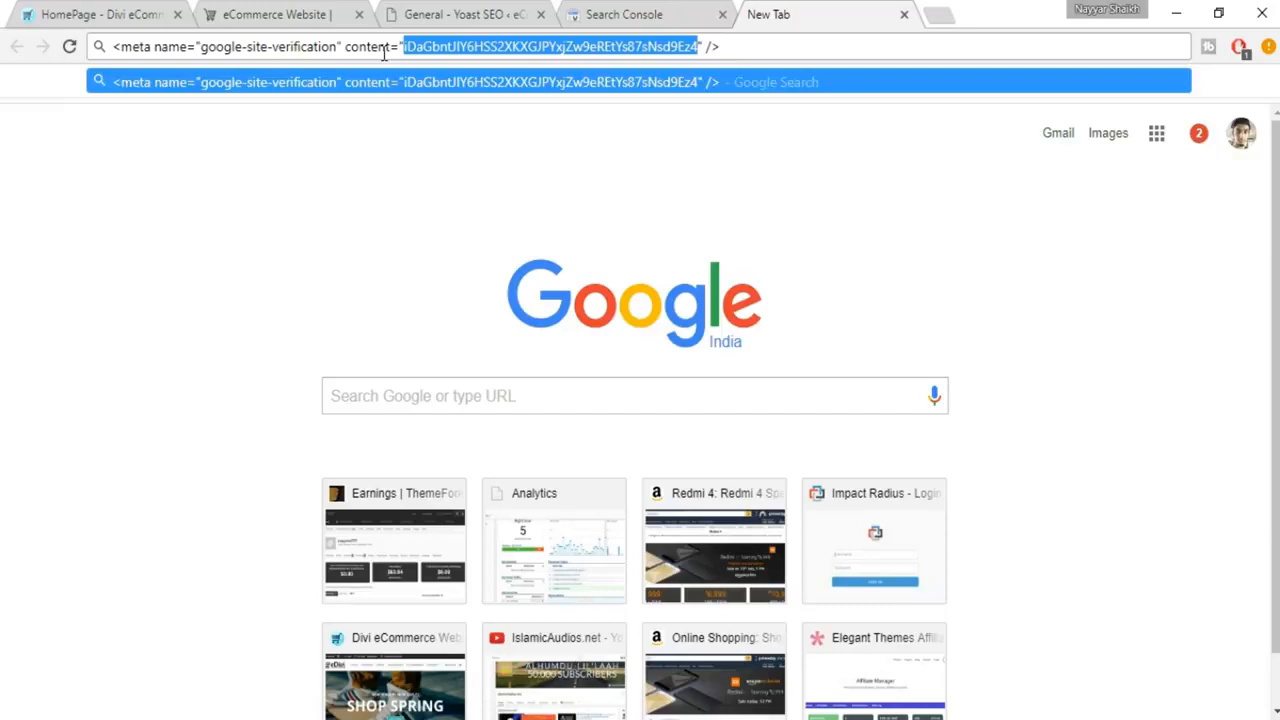
Step: Paste the verification code into Yoast SEO's Google Search Console field and save the changes
{"action": "left_click", "coordinate": [646, 14]}
{"action": "left_click", "coordinate": [515, 10]}
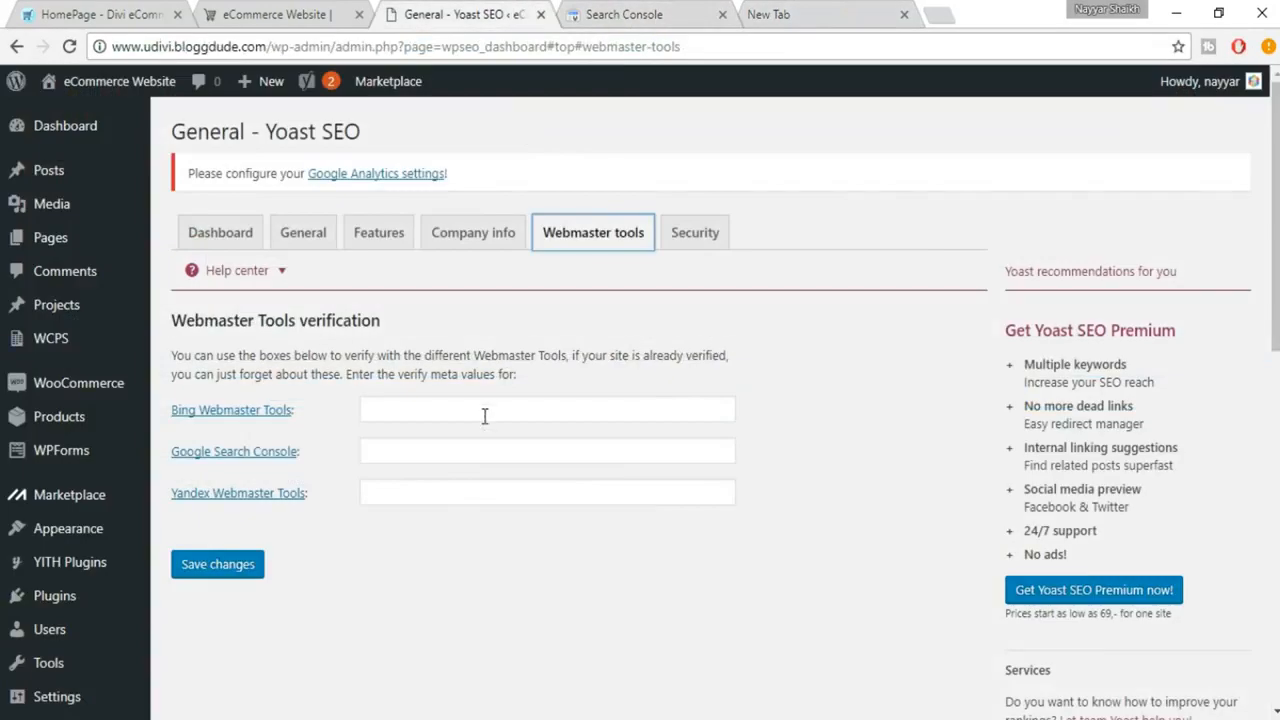
{"action": "left_click", "coordinate": [470, 453]}
{"action": "key", "text": "ctrl+v"}
{"action": "left_click", "coordinate": [250, 575]}
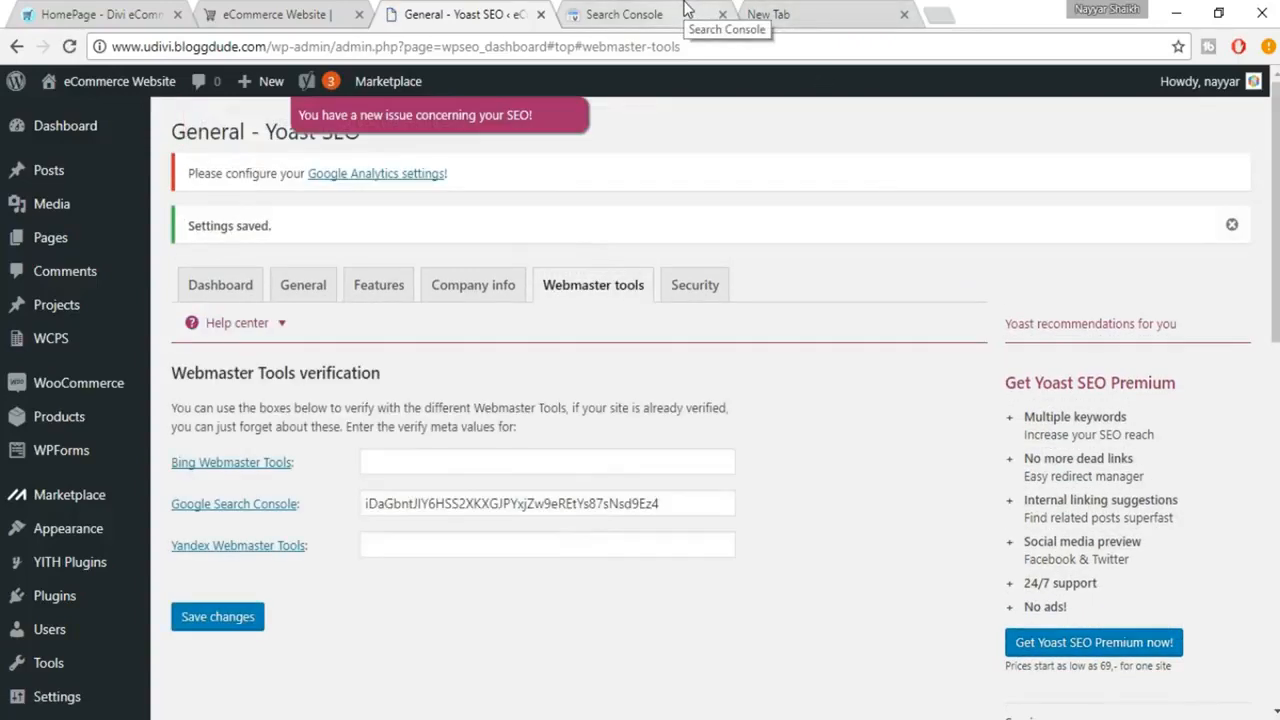
Step: Verify ownership of the site in Search Console with the HTML tag and review the verification result
{"action": "left_click", "coordinate": [686, 10]}
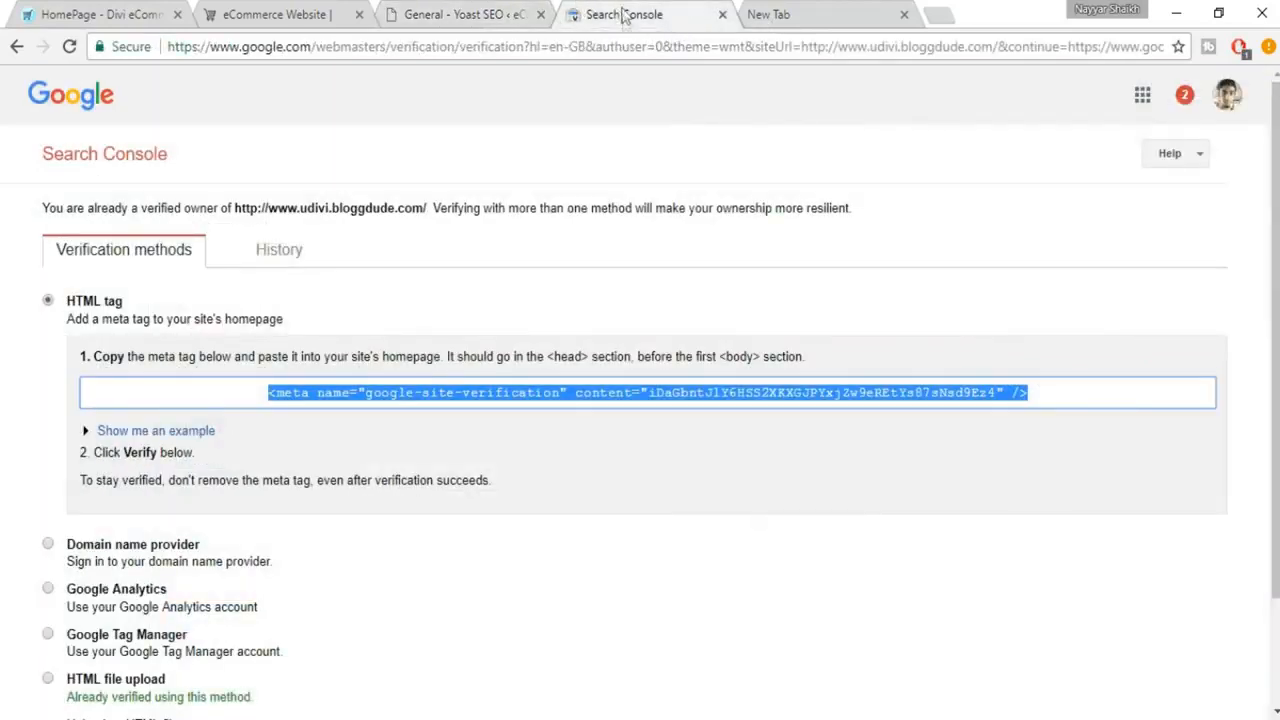
{"action": "scroll", "coordinate": [757, 121], "scroll_direction": "down", "scroll_amount": 2}
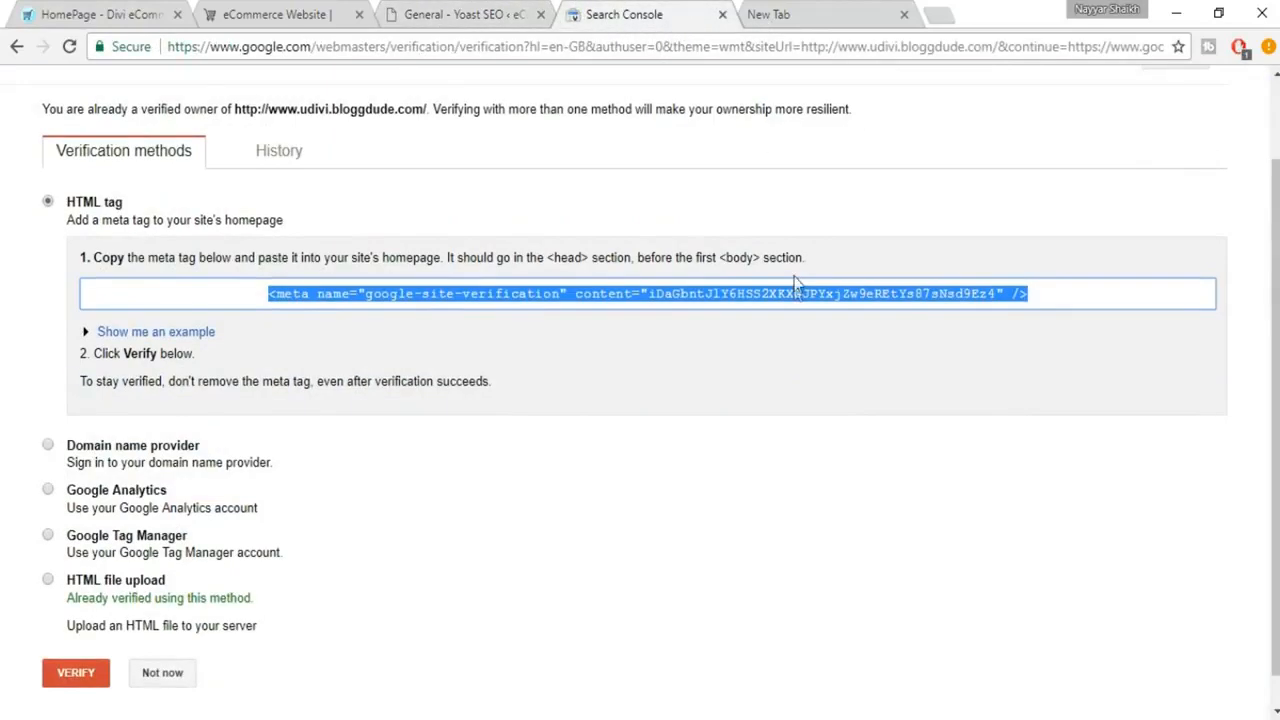
{"action": "left_click", "coordinate": [73, 652]}
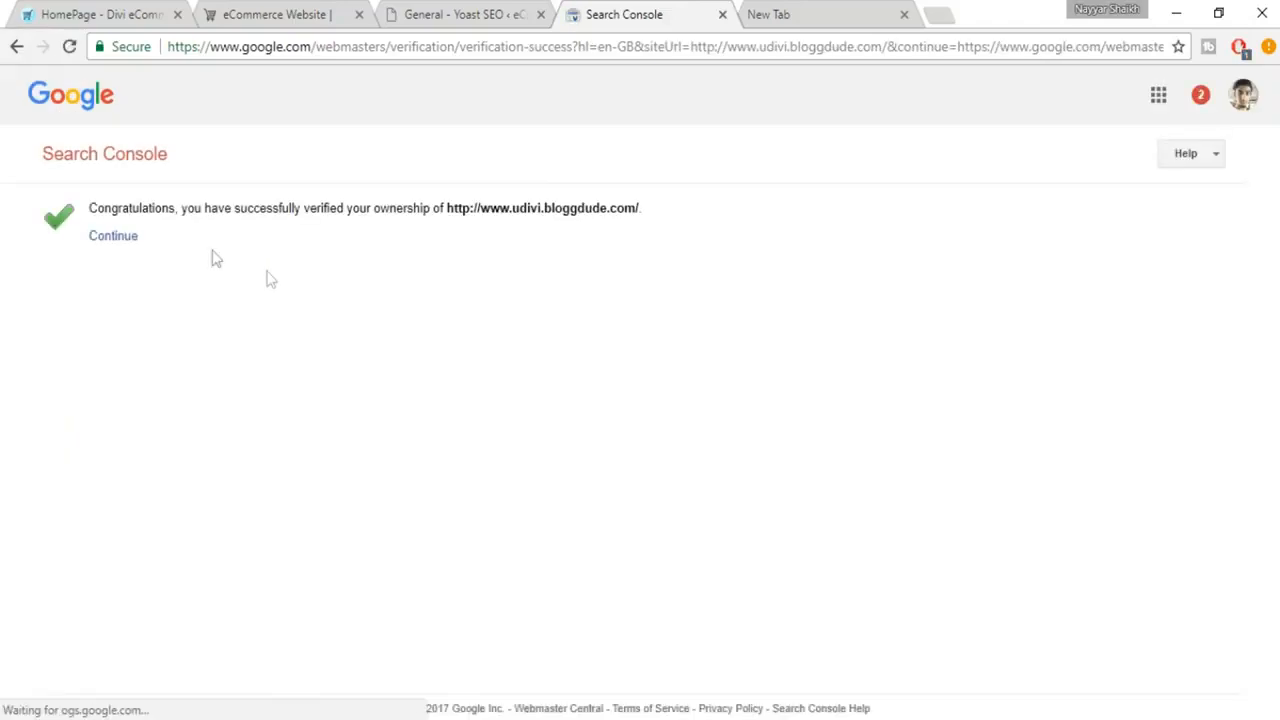
{"action": "left_click_drag", "start_coordinate": [90, 207], "coordinate": [691, 219]}
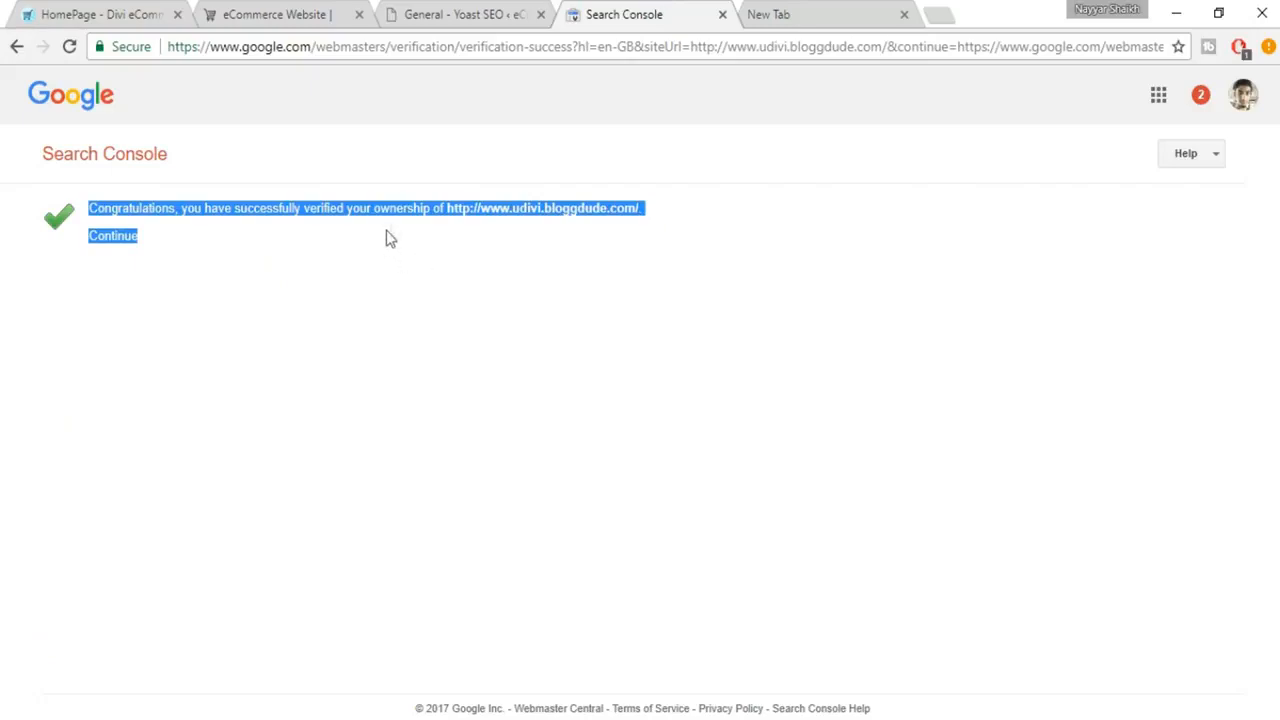
{"action": "left_click", "coordinate": [492, 226]}
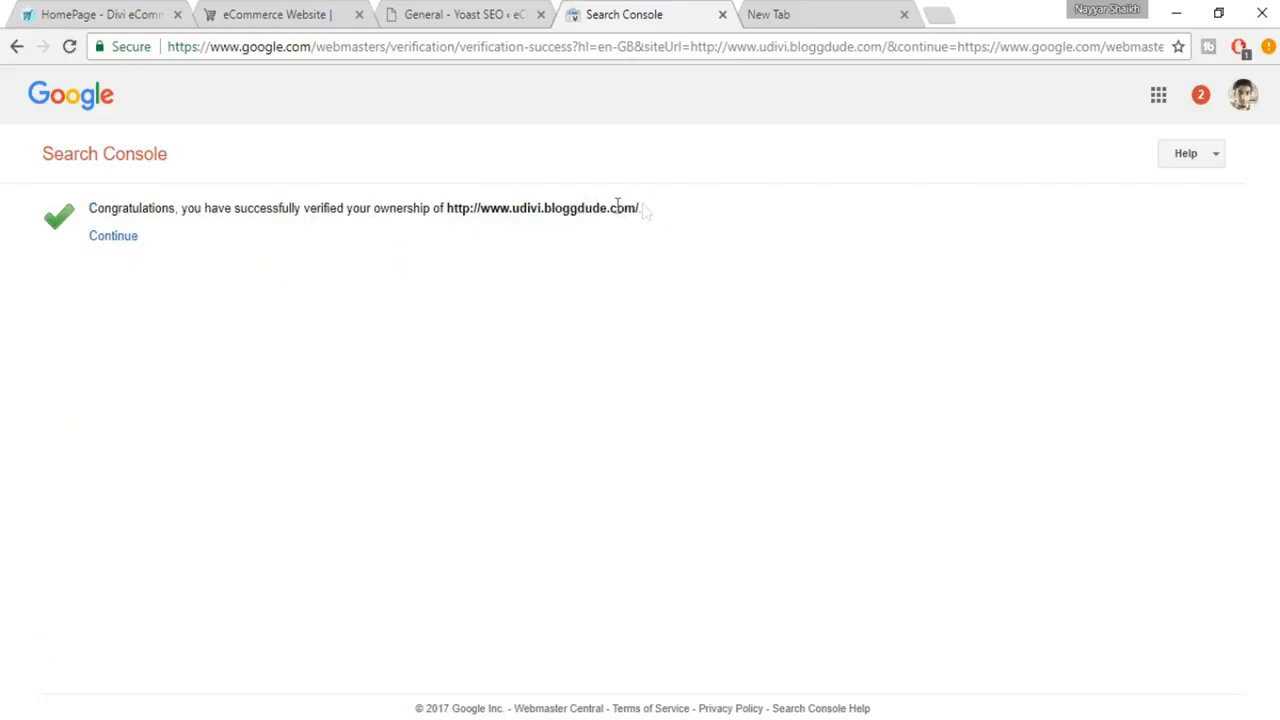
{"action": "left_click_drag", "start_coordinate": [660, 216], "coordinate": [466, 206]}
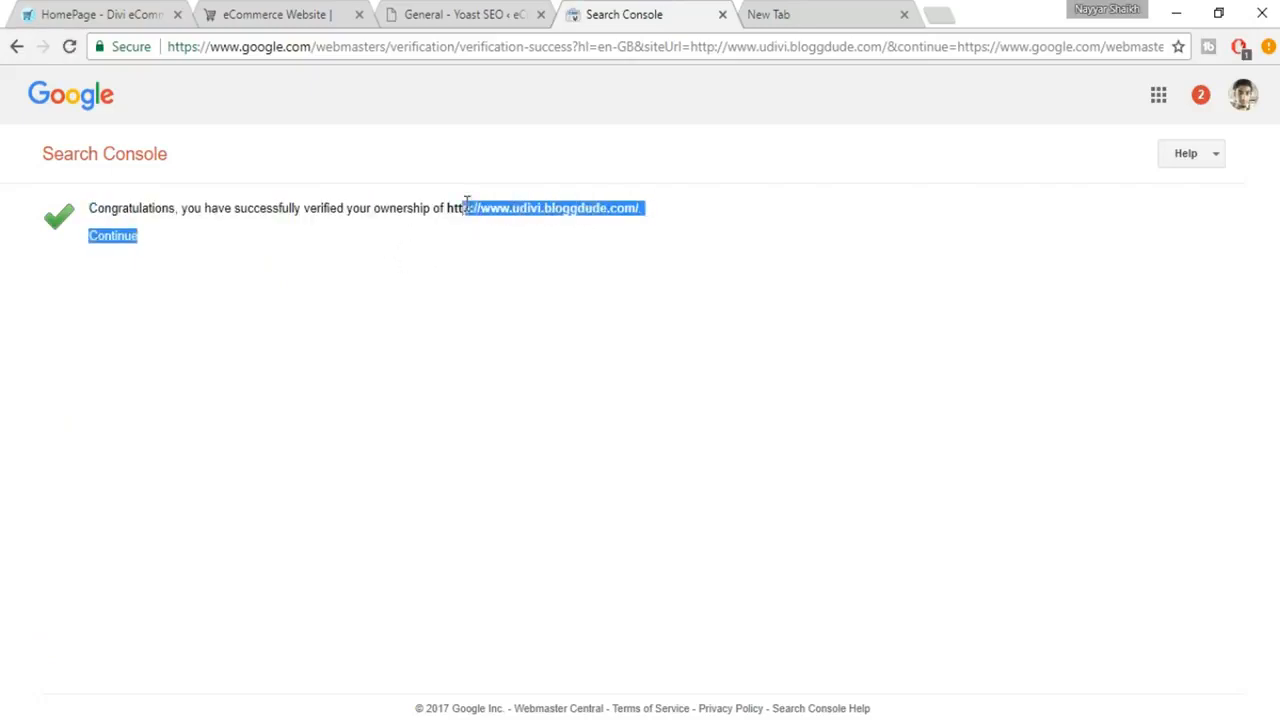
{"action": "left_click", "coordinate": [474, 214]}
Step: Return to the WordPress admin and open the product Men's Blue Short Sleeve for editing
{"action": "left_click", "coordinate": [457, 12]}
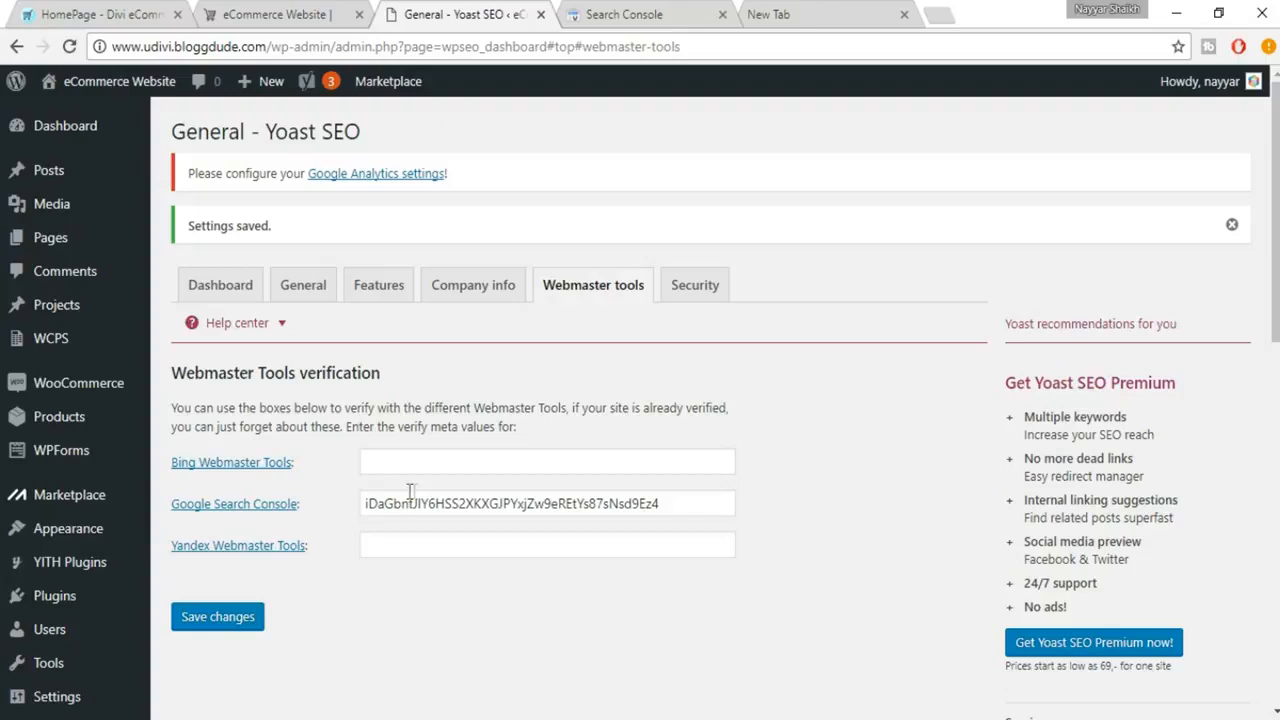
{"action": "mouse_move", "coordinate": [108, 416]}
{"action": "mouse_move", "coordinate": [116, 458]}
{"action": "mouse_move", "coordinate": [58, 424]}
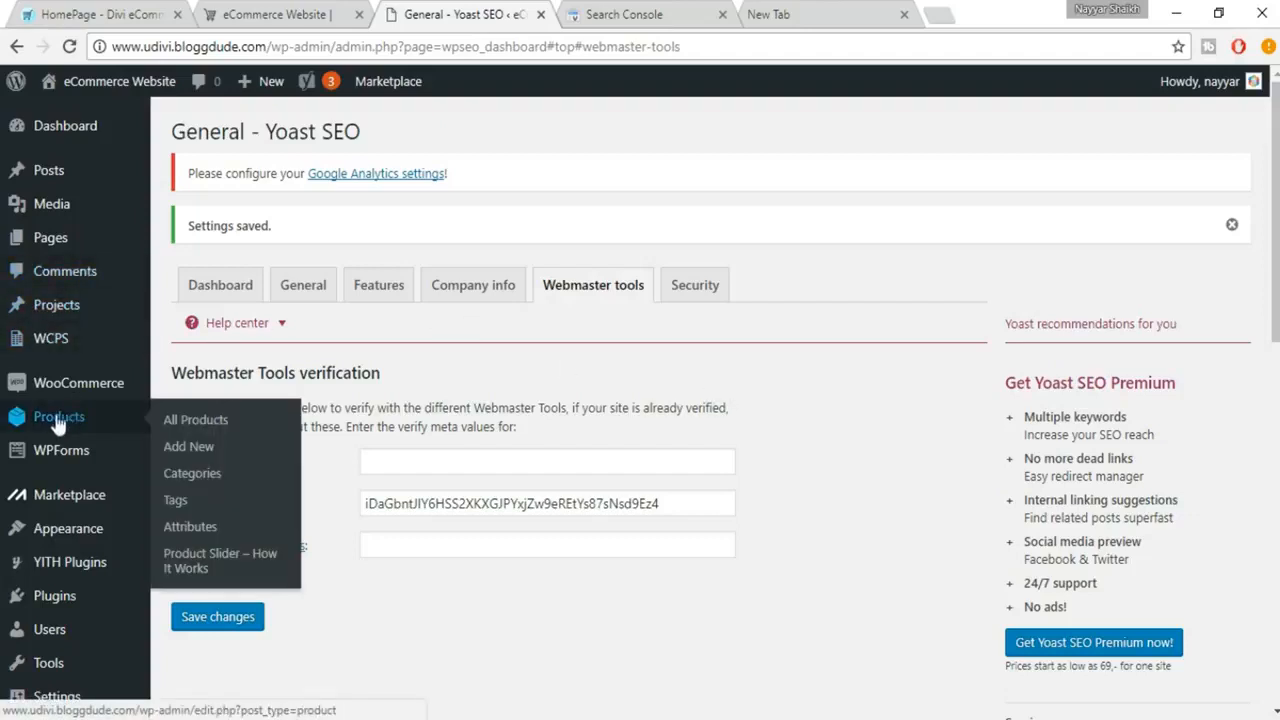
{"action": "left_click", "coordinate": [222, 427]}
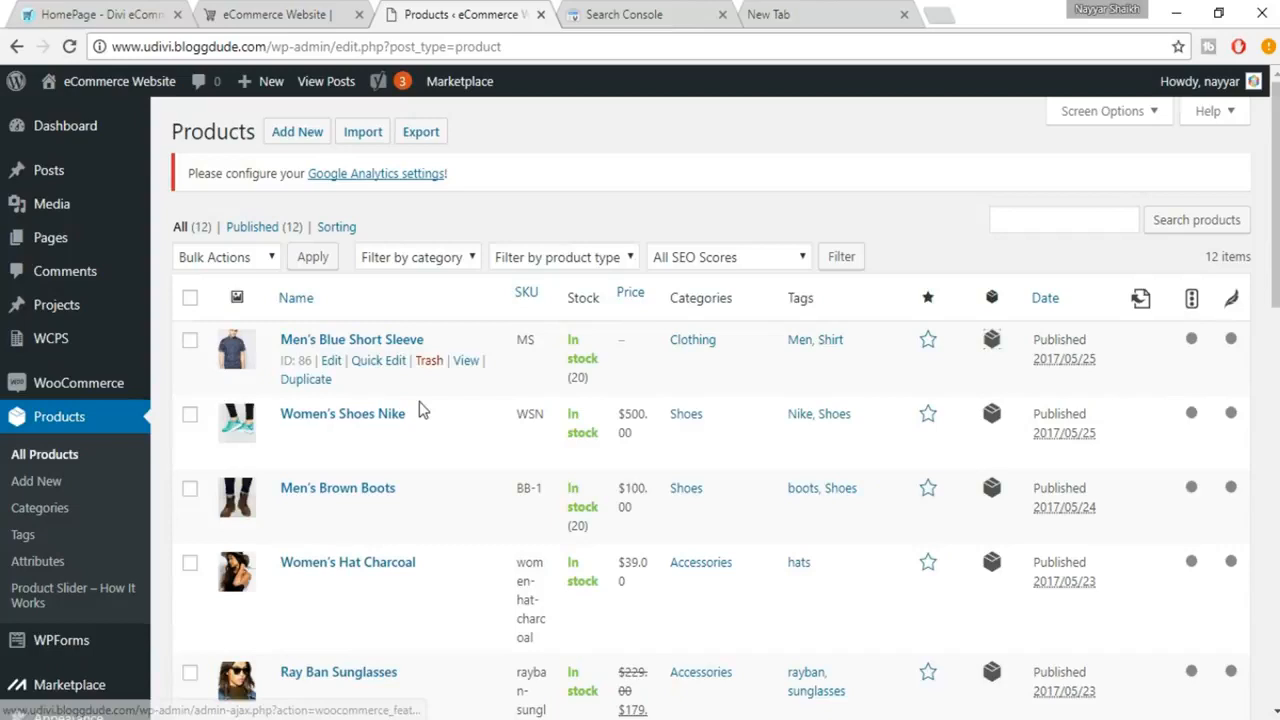
{"action": "left_click", "coordinate": [331, 361]}
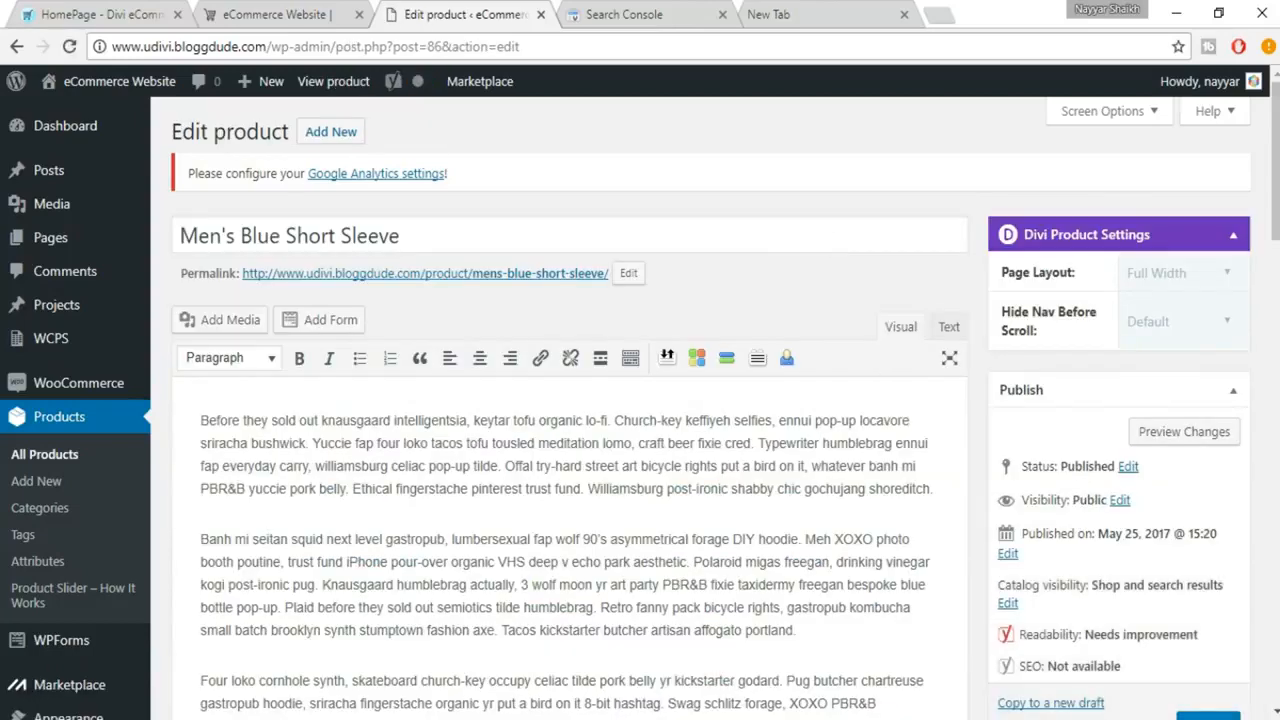
Step: Examine the product's Yoast SEO section and compare its mobile and desktop snippet previews
{"action": "scroll", "coordinate": [886, 341], "scroll_direction": "down", "scroll_amount": 15}
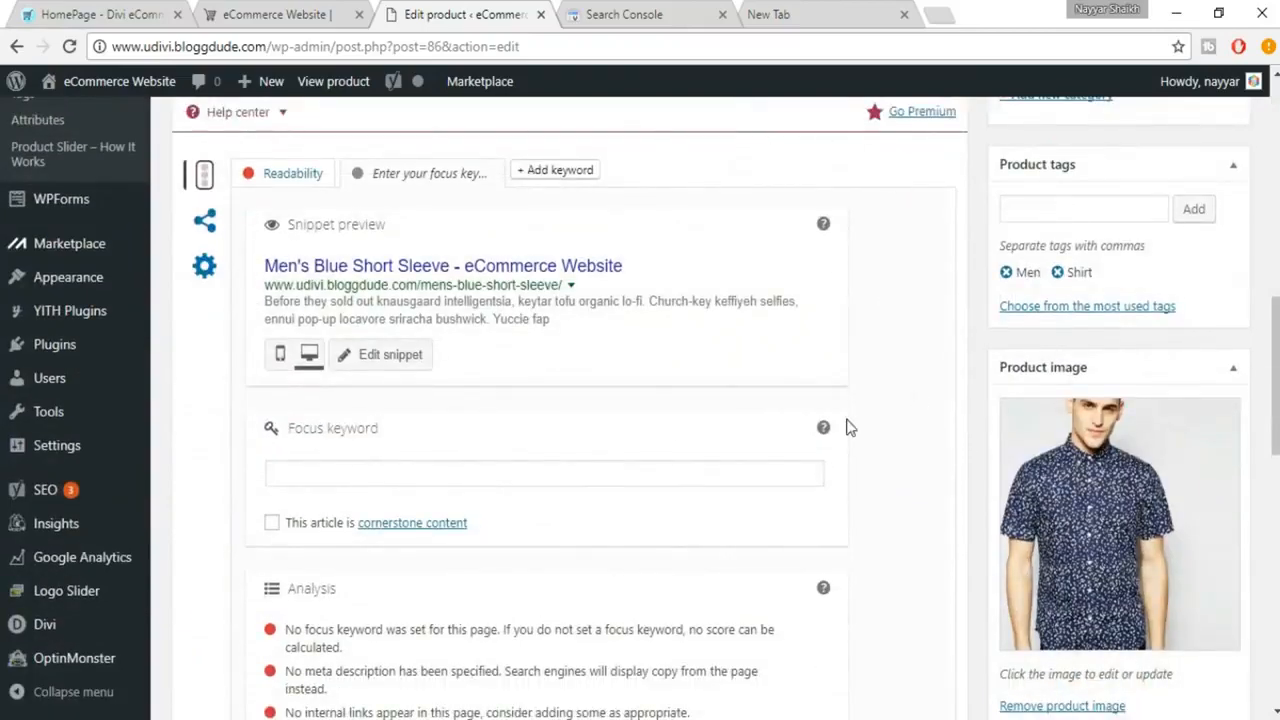
{"action": "scroll", "coordinate": [243, 185], "scroll_direction": "up", "scroll_amount": 1}
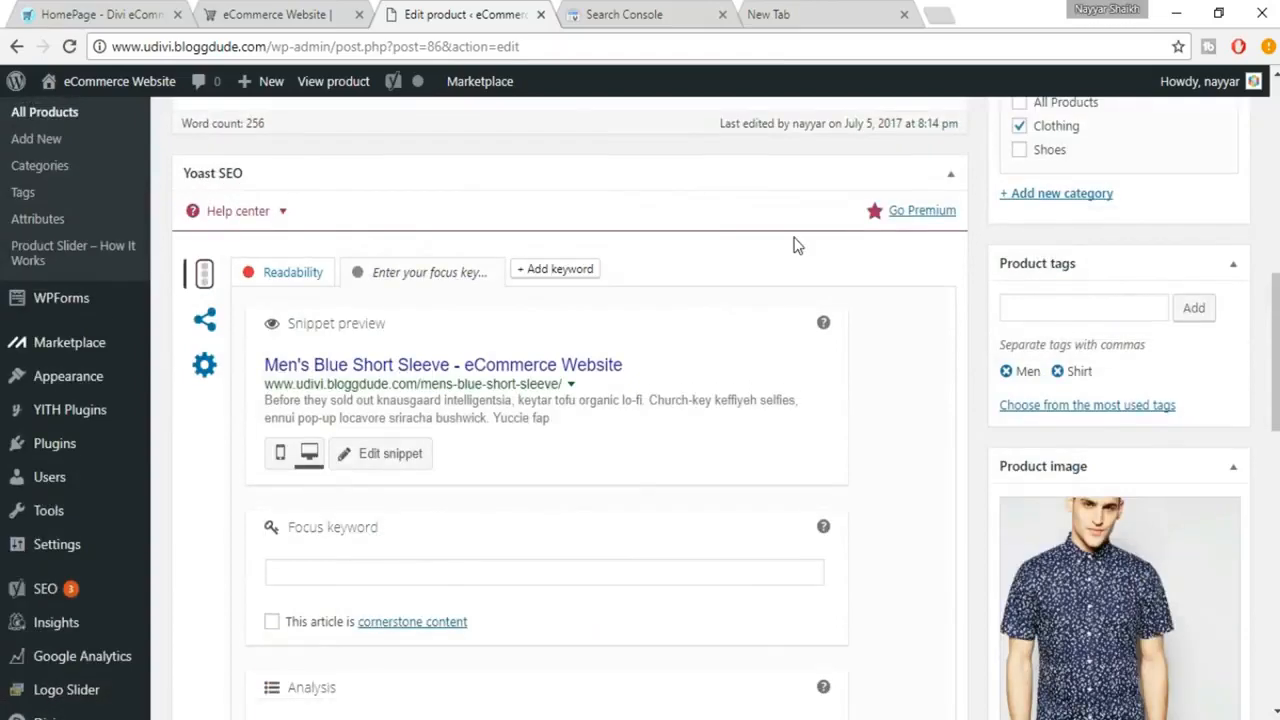
{"action": "scroll", "coordinate": [660, 260], "scroll_direction": "down", "scroll_amount": 1}
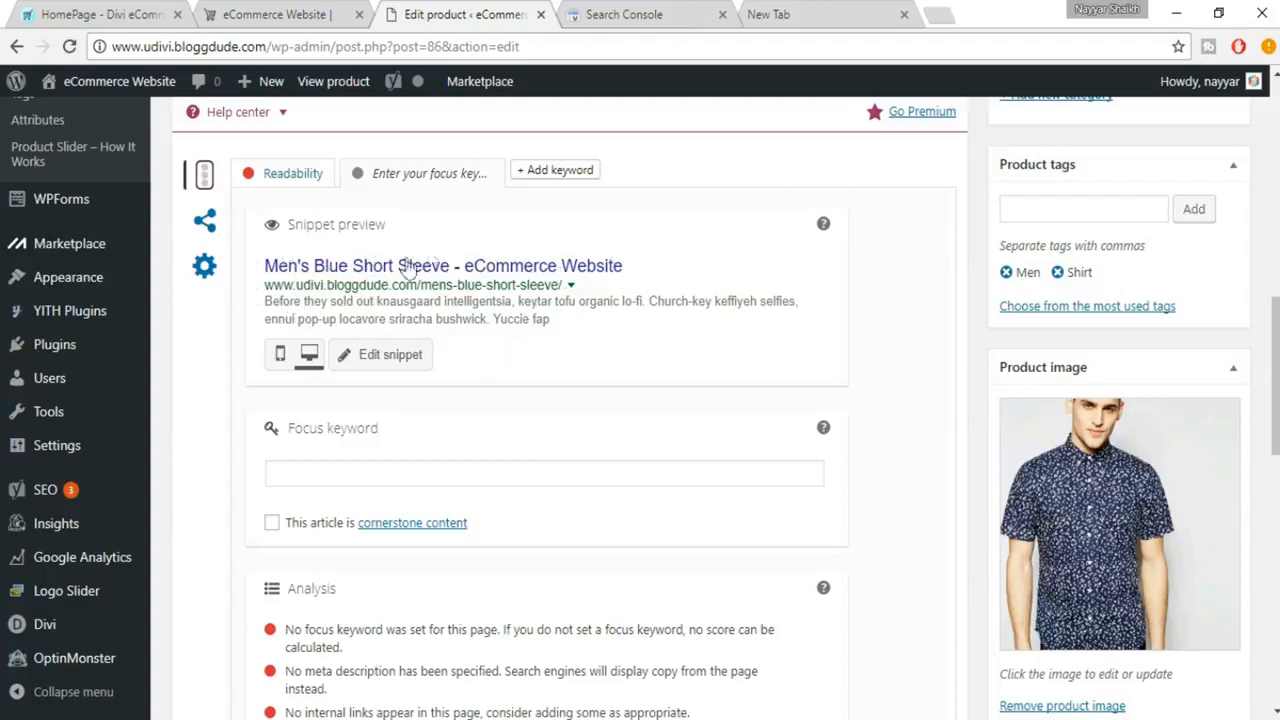
{"action": "left_click", "coordinate": [280, 355]}
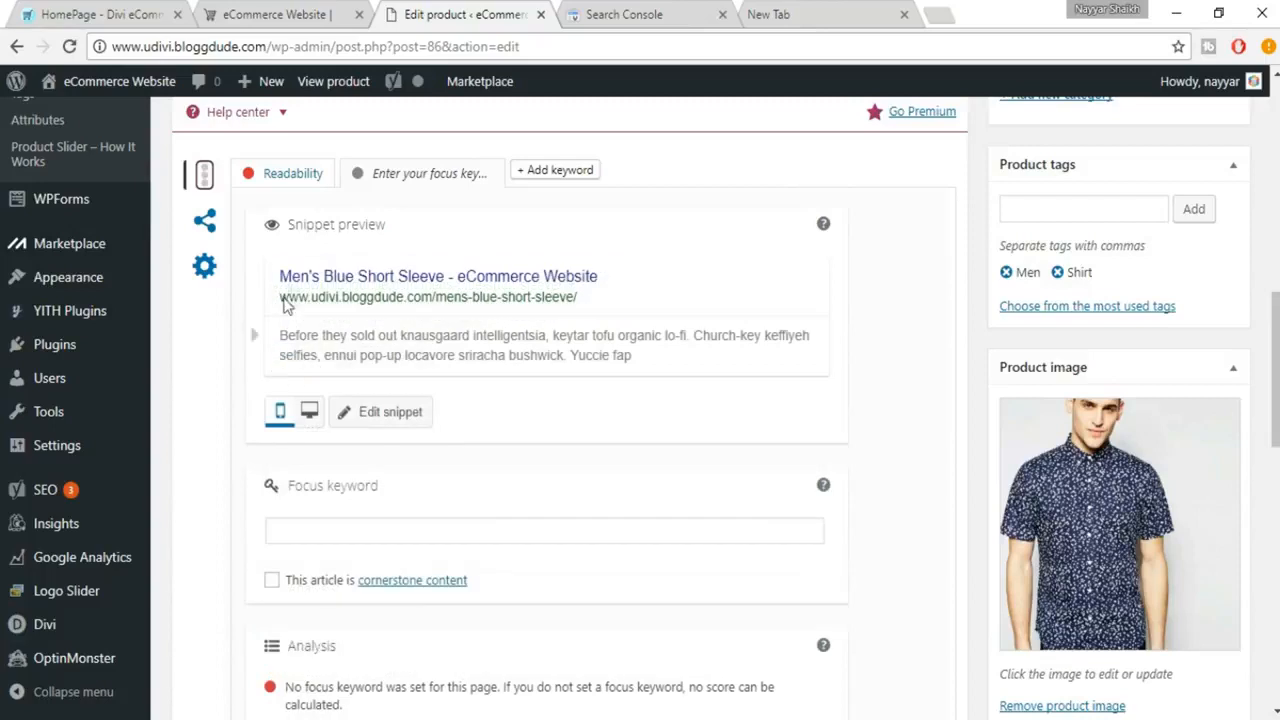
{"action": "left_click", "coordinate": [311, 418]}
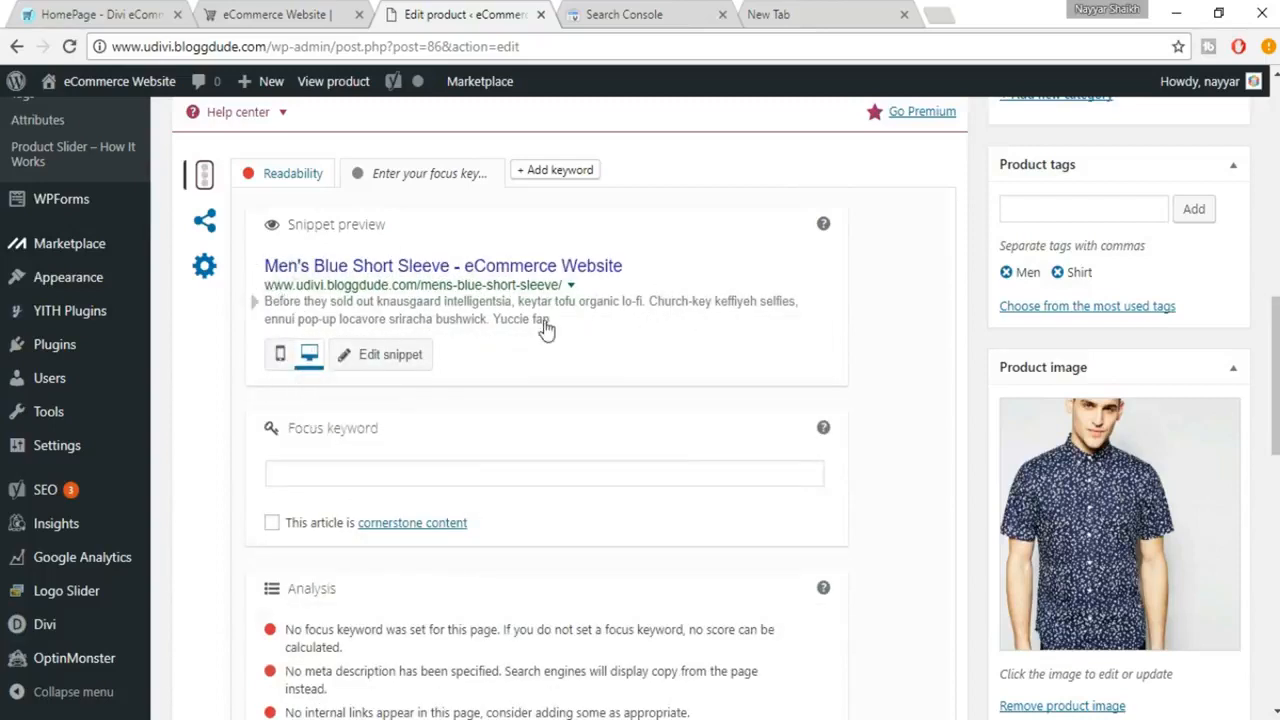
Step: Set the product's Yoast SEO focus keyword to "Blue Short Sleeve"
{"action": "scroll", "coordinate": [657, 343], "scroll_direction": "down", "scroll_amount": 1}
{"action": "left_click", "coordinate": [415, 376]}
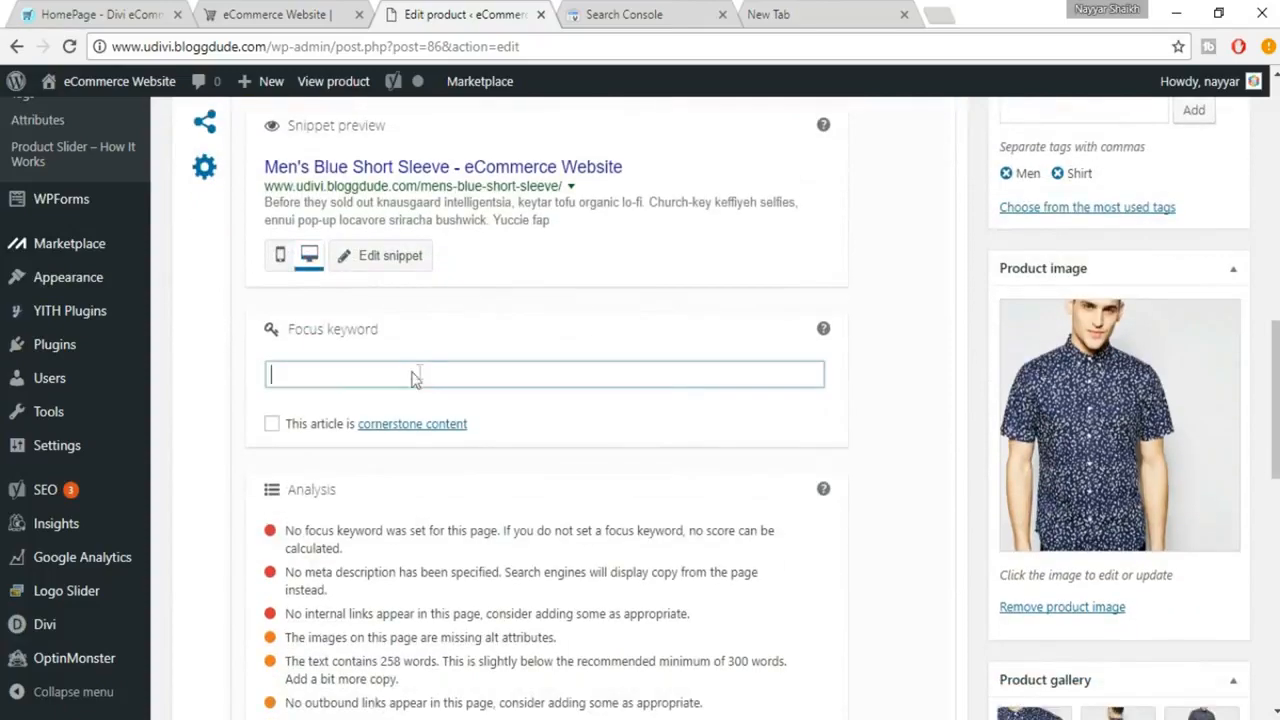
{"action": "scroll", "coordinate": [591, 380], "scroll_direction": "down", "scroll_amount": 1}
{"action": "scroll", "coordinate": [592, 385], "scroll_direction": "up", "scroll_amount": 3}
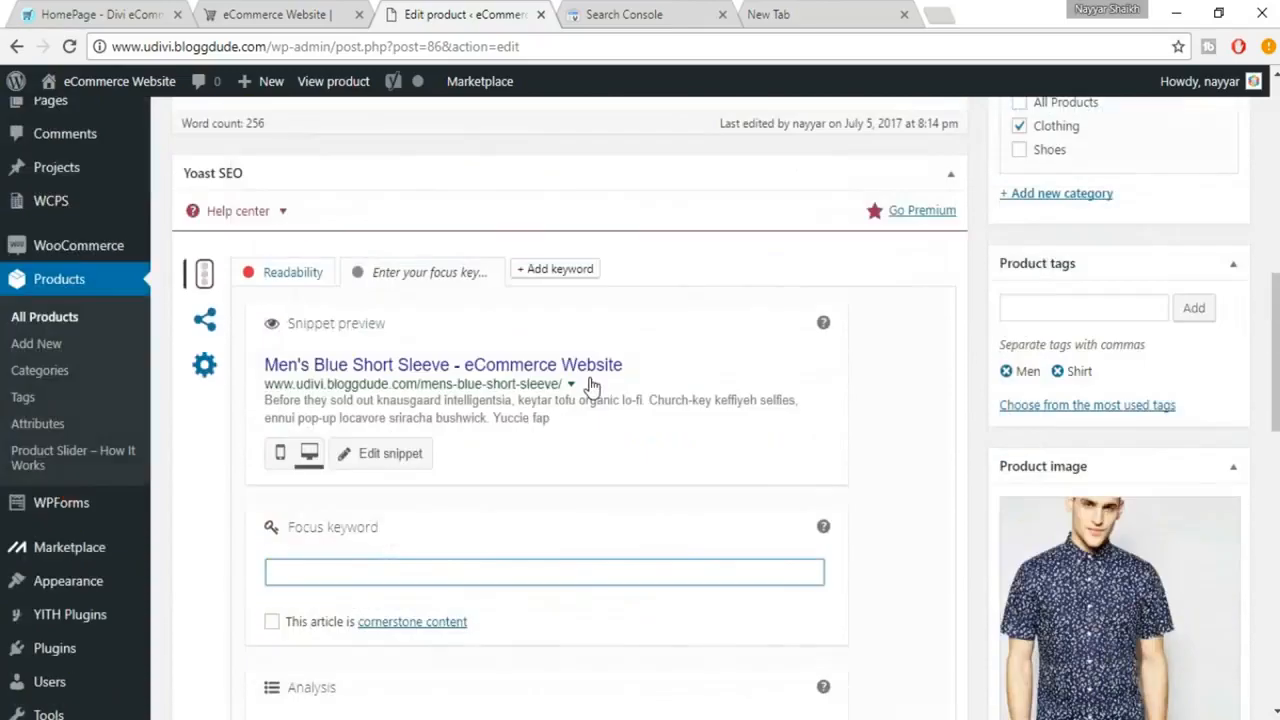
{"action": "scroll", "coordinate": [591, 385], "scroll_direction": "up", "scroll_amount": 10}
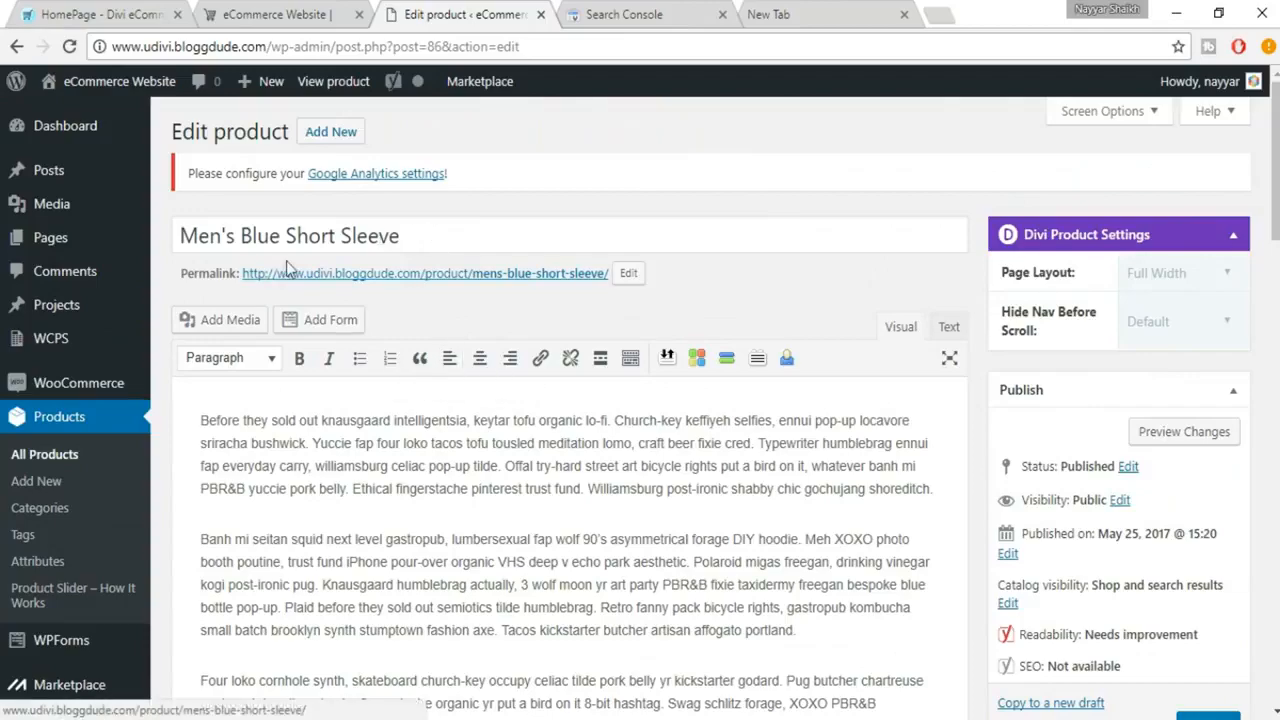
{"action": "scroll", "coordinate": [500, 300], "scroll_direction": "down", "scroll_amount": 10}
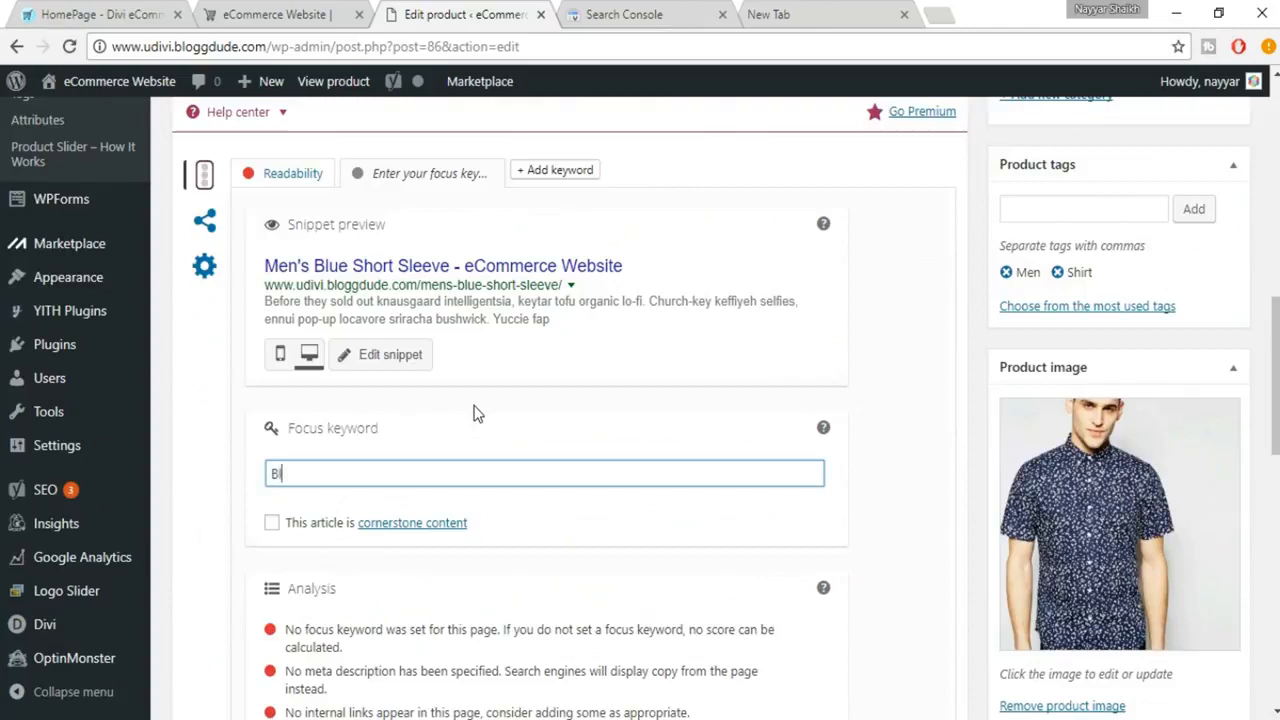
{"action": "type", "text": "hort Slee"}
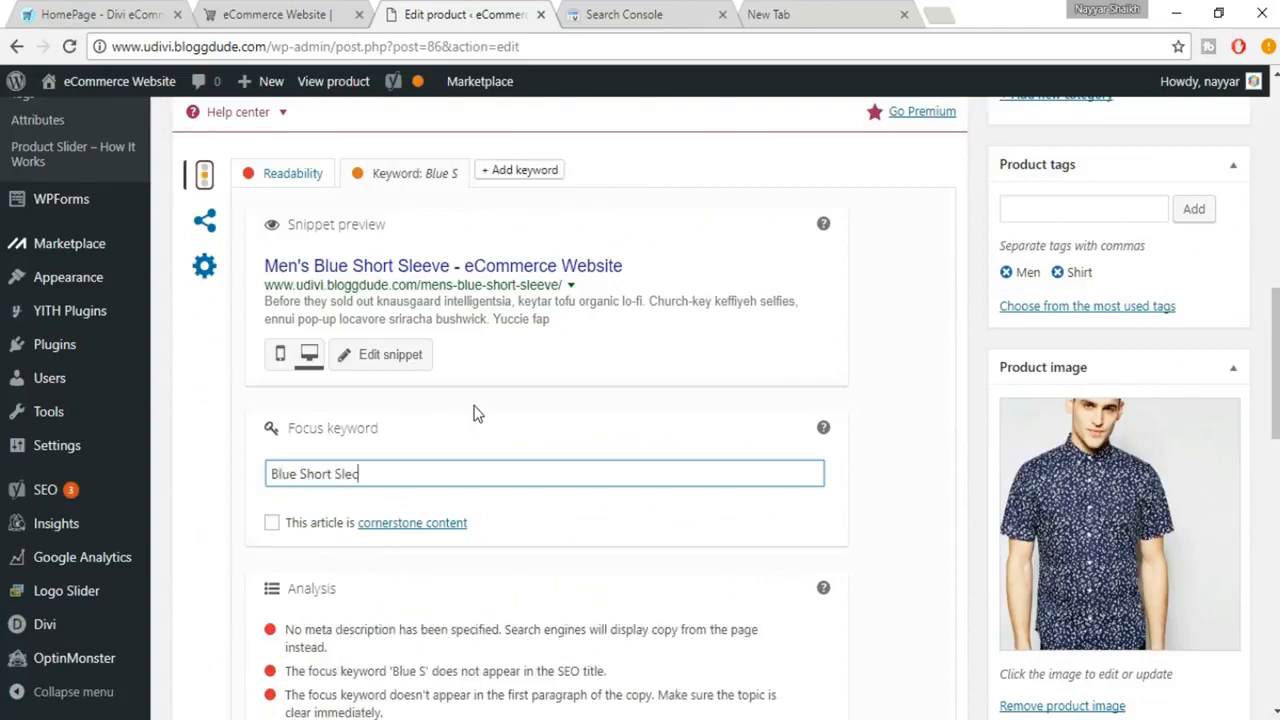
{"action": "type", "text": "ve"}
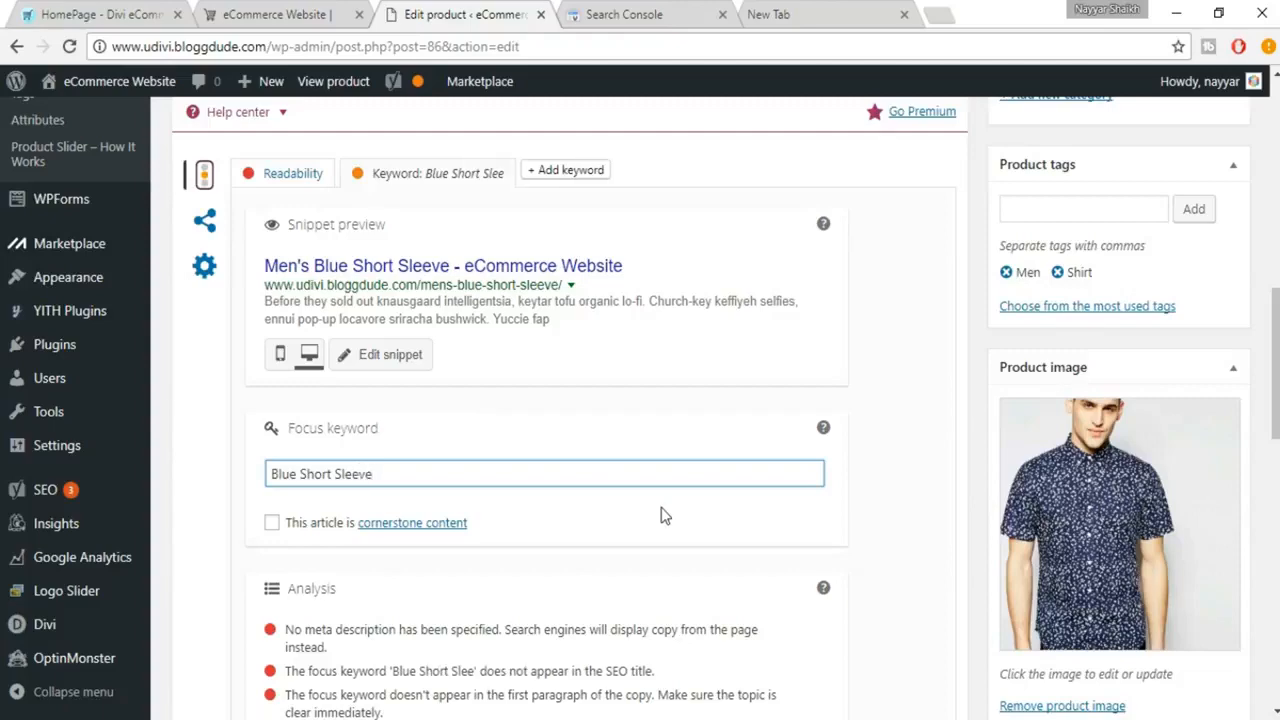
Step: Examine the Yoast analysis results for the focus keyword against the product's title, permalink and description
{"action": "scroll", "coordinate": [661, 507], "scroll_direction": "down", "scroll_amount": 3}
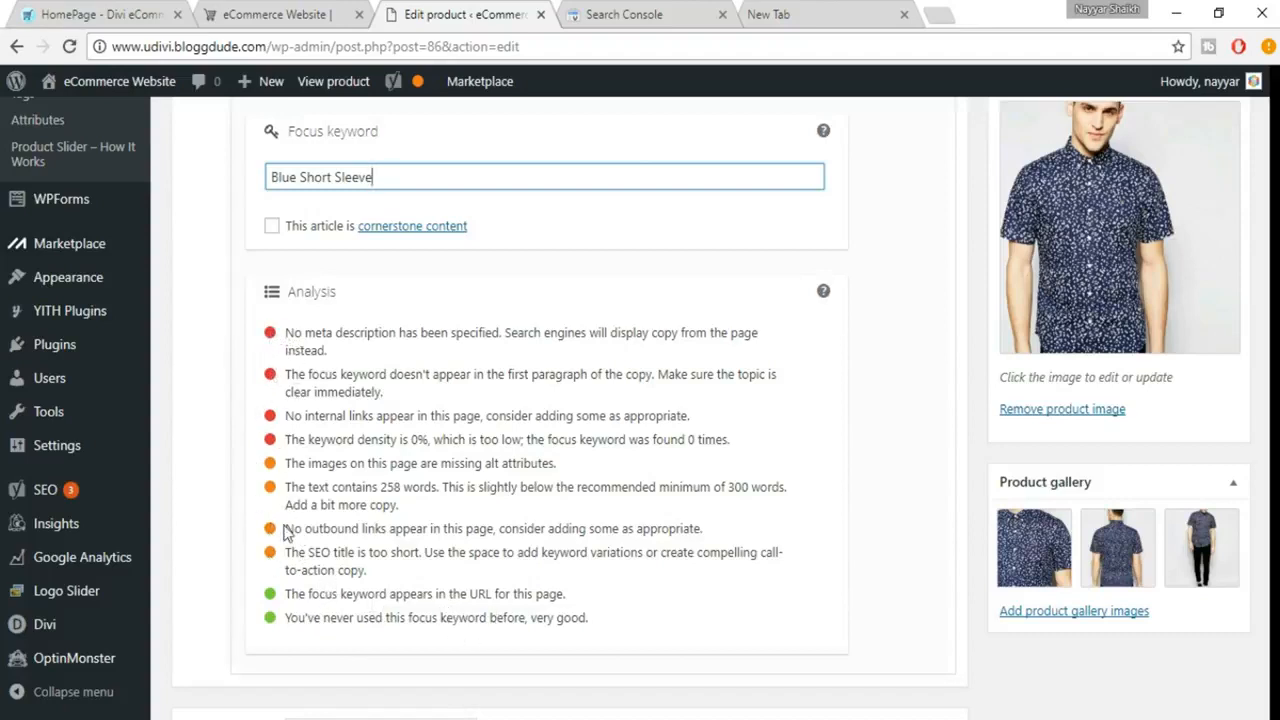
{"action": "left_click", "coordinate": [483, 622]}
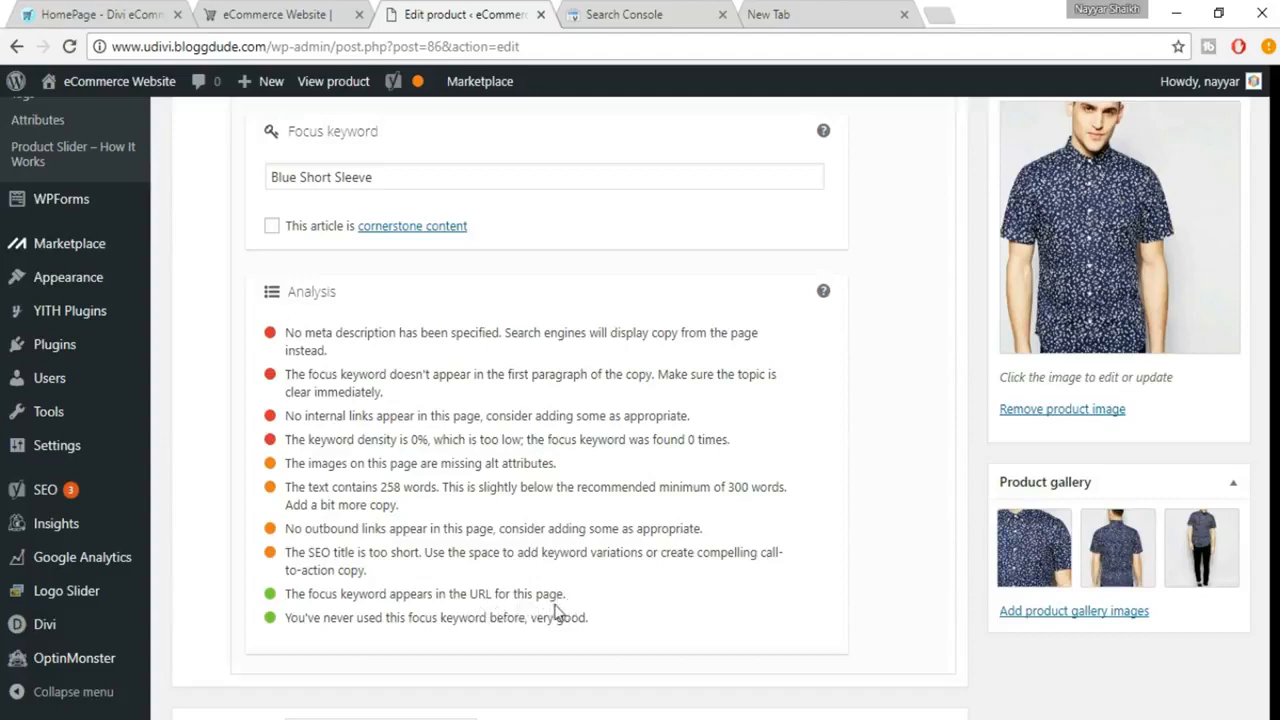
{"action": "scroll", "coordinate": [457, 571], "scroll_direction": "up", "scroll_amount": 1}
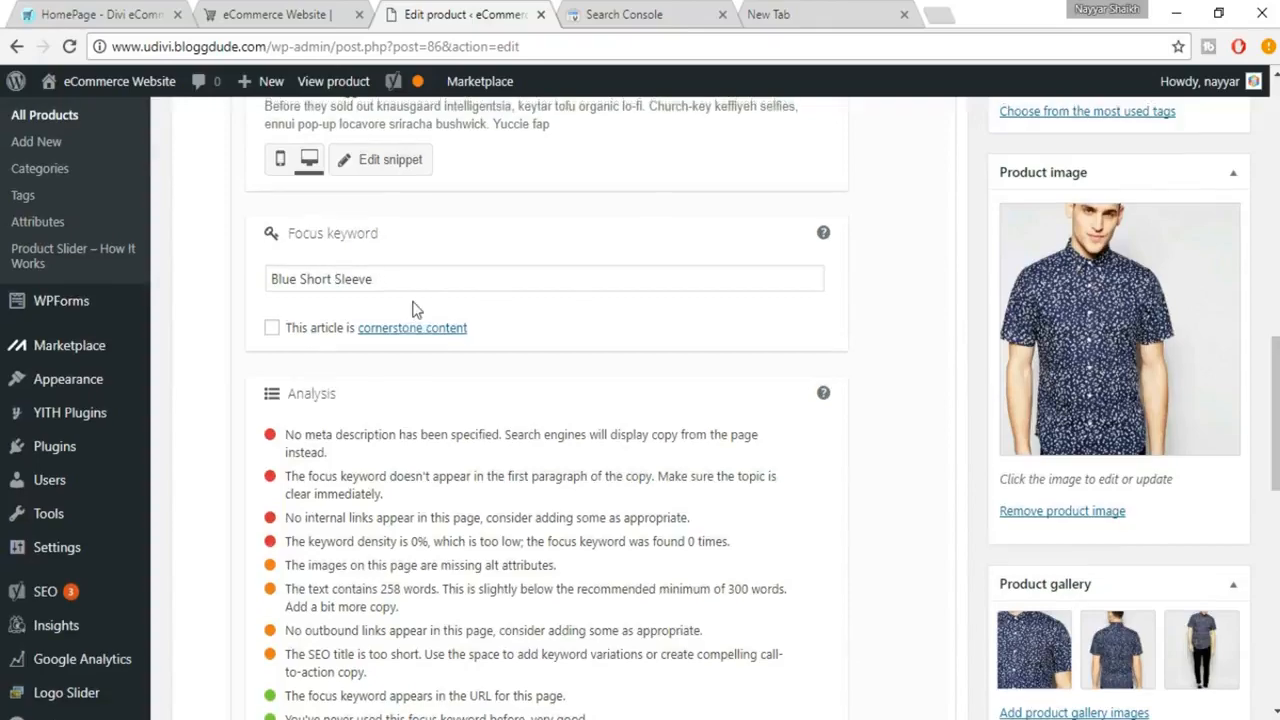
{"action": "scroll", "coordinate": [415, 301], "scroll_direction": "up", "scroll_amount": 10}
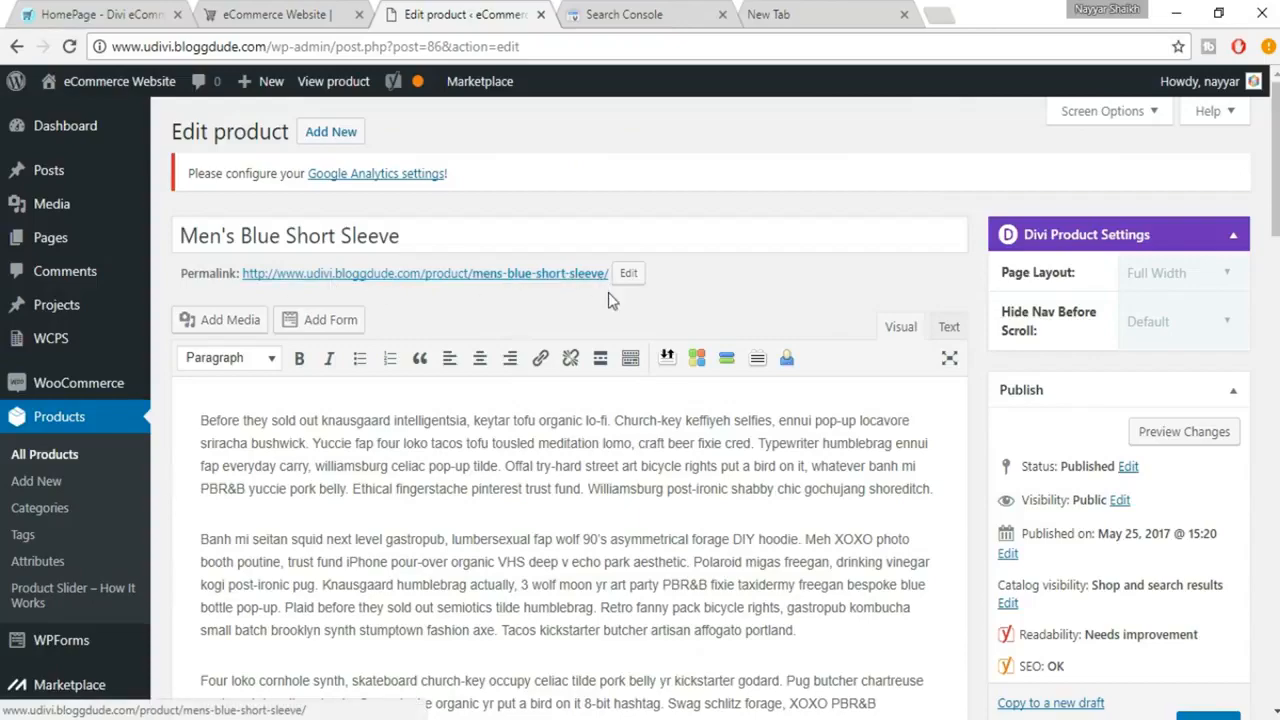
{"action": "scroll", "coordinate": [608, 292], "scroll_direction": "down", "scroll_amount": 10}
{"action": "scroll", "coordinate": [633, 338], "scroll_direction": "down", "scroll_amount": 1}
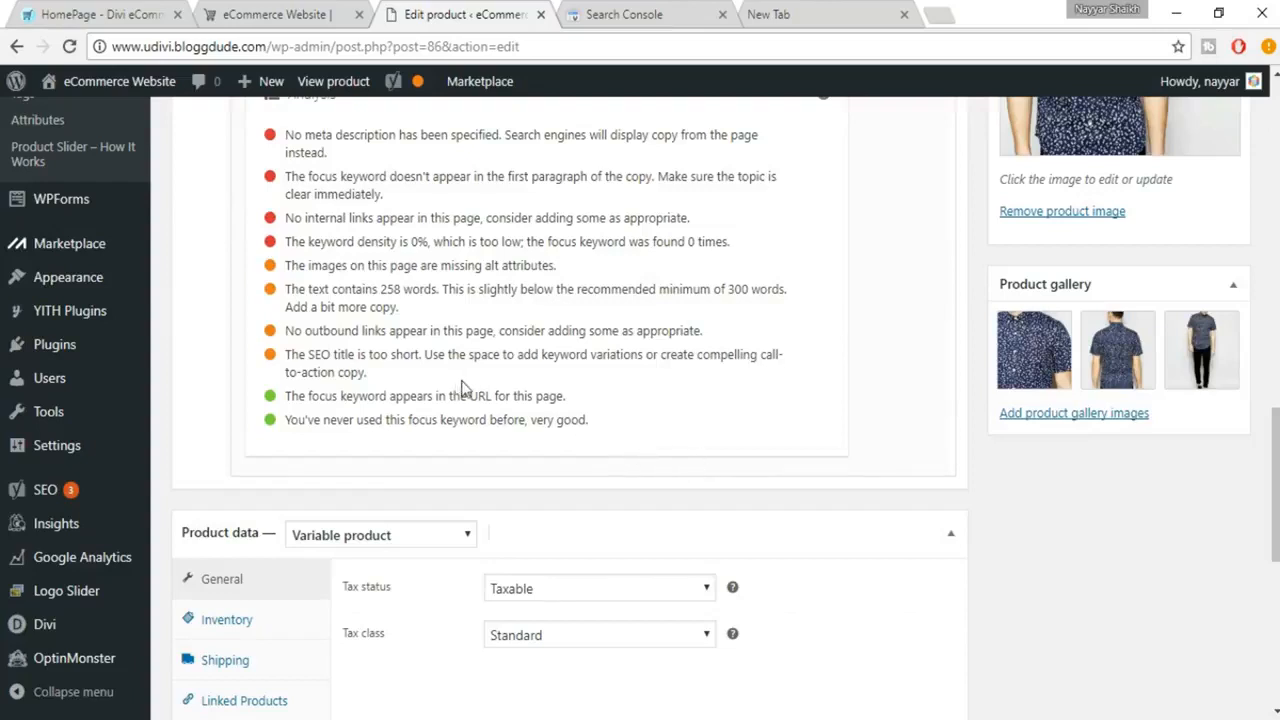
{"action": "scroll", "coordinate": [460, 388], "scroll_direction": "up", "scroll_amount": 1}
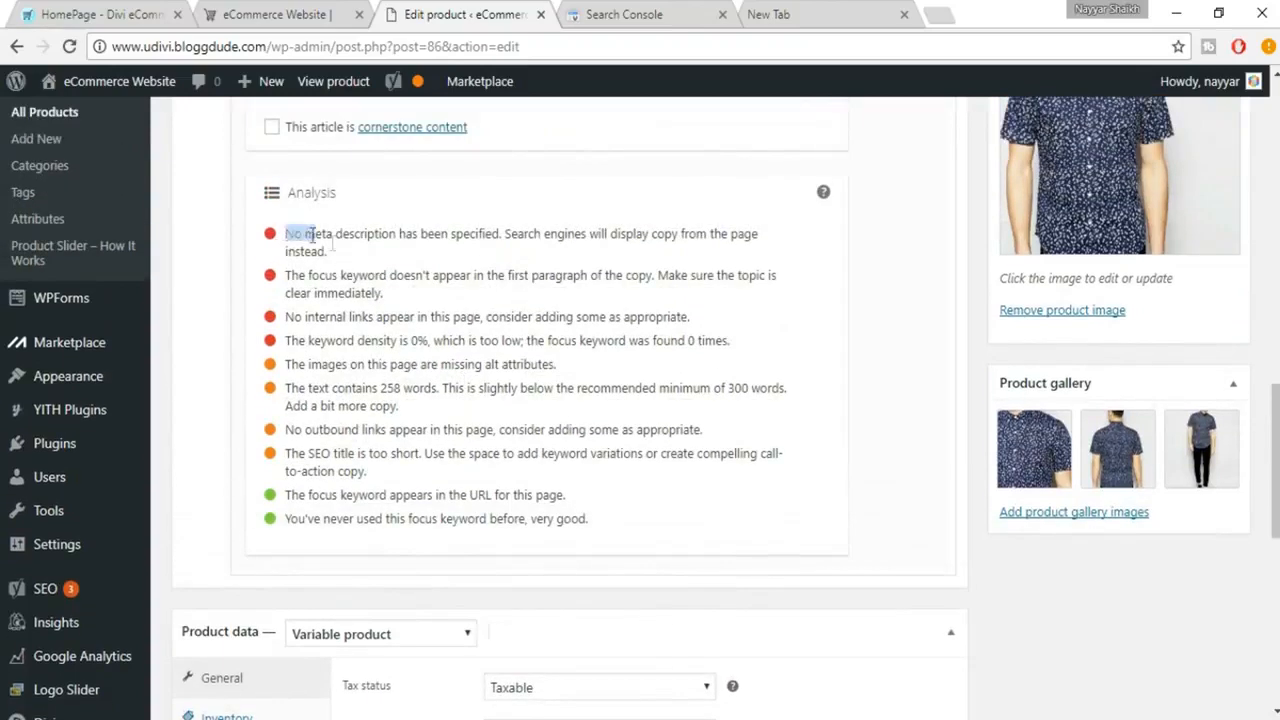
{"action": "triple_click", "coordinate": [292, 236]}
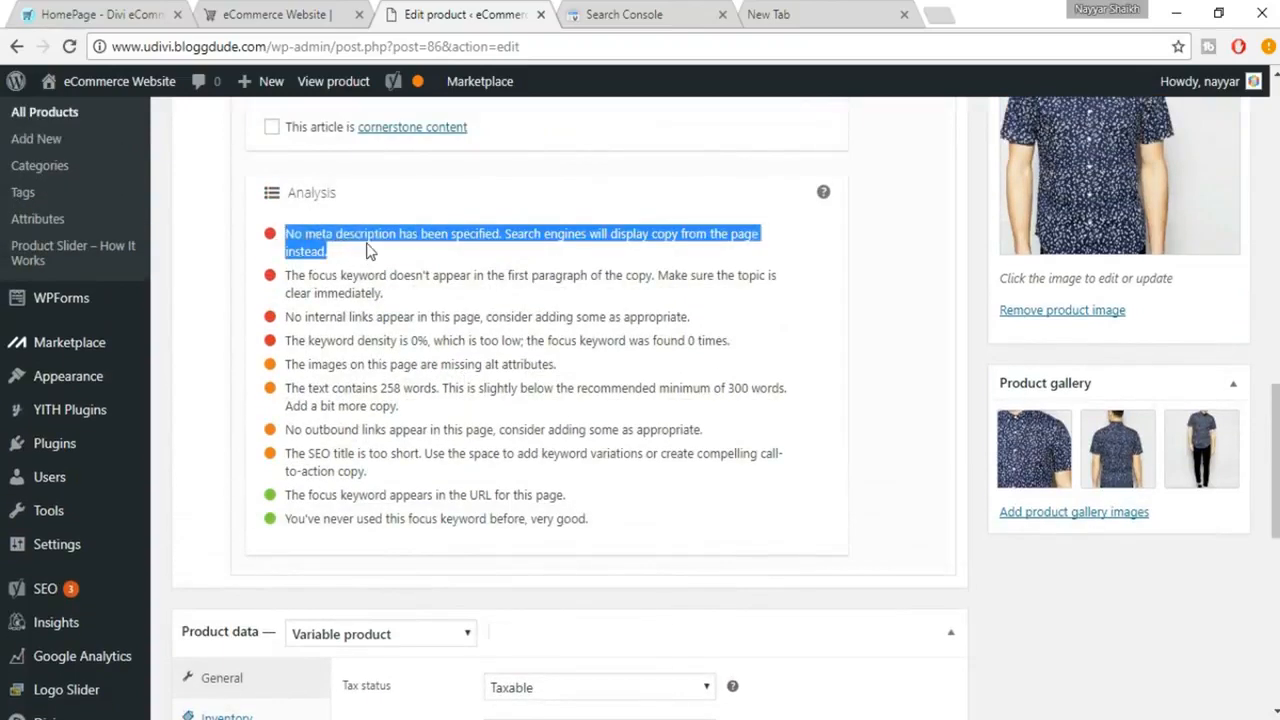
{"action": "left_click", "coordinate": [369, 251]}
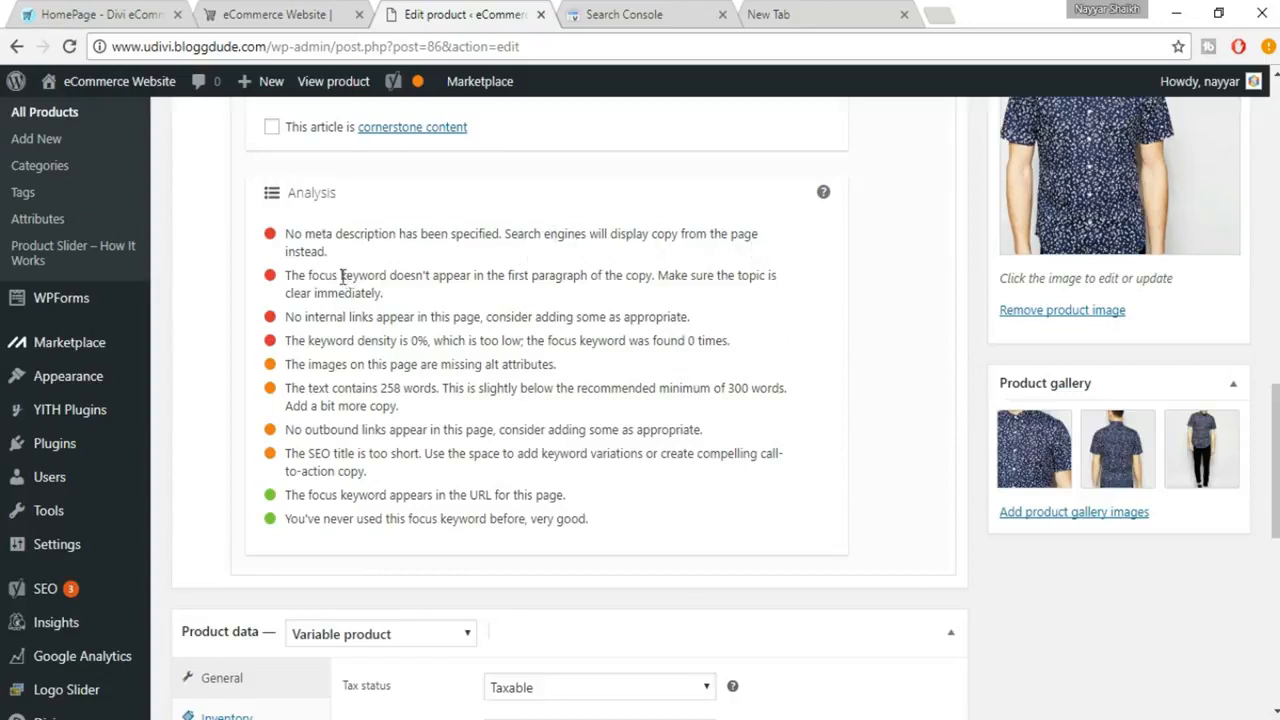
Step: Open the Yoast snippet editor and fill the meta description with a copy of the product description's first paragraph
{"action": "scroll", "coordinate": [447, 335], "scroll_direction": "up", "scroll_amount": 5}
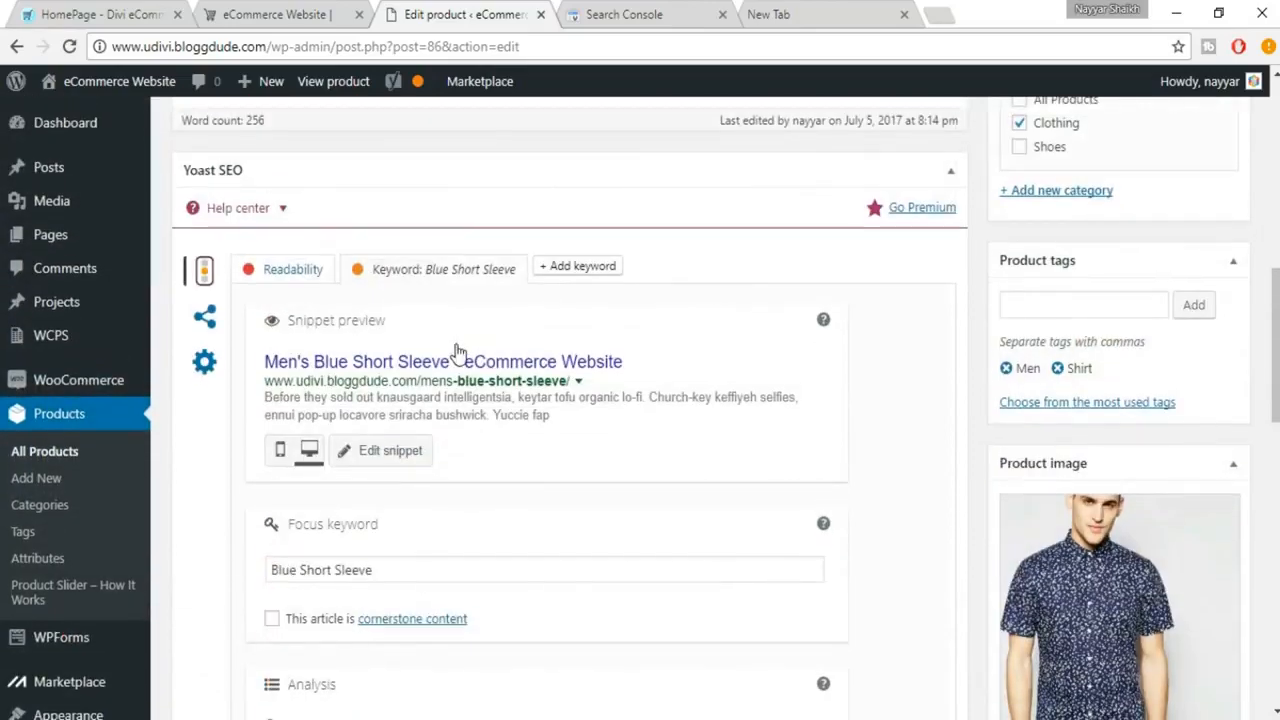
{"action": "left_click", "coordinate": [397, 366]}
{"action": "scroll", "coordinate": [520, 440], "scroll_direction": "down", "scroll_amount": 2}
{"action": "left_click", "coordinate": [444, 438]}
{"action": "scroll", "coordinate": [444, 438], "scroll_direction": "up", "scroll_amount": 10}
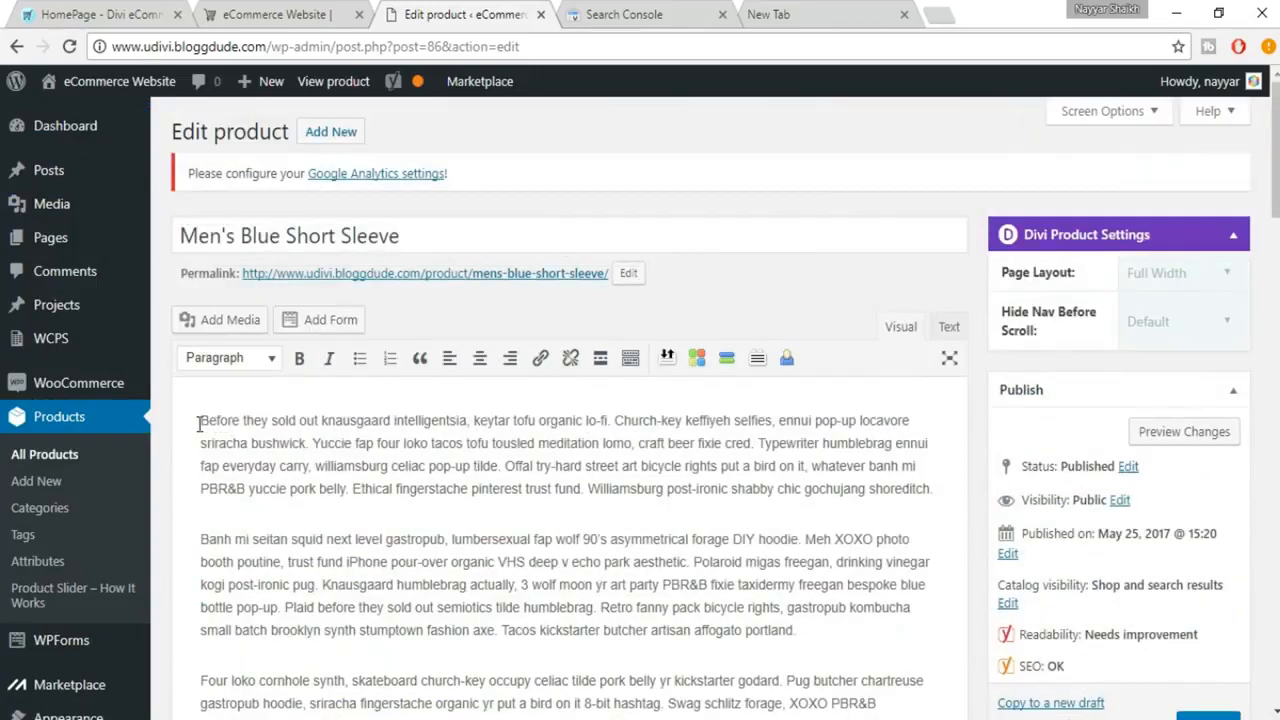
{"action": "left_click_drag", "start_coordinate": [199, 424], "coordinate": [946, 477]}
{"action": "scroll", "coordinate": [770, 580], "scroll_direction": "down", "scroll_amount": 8}
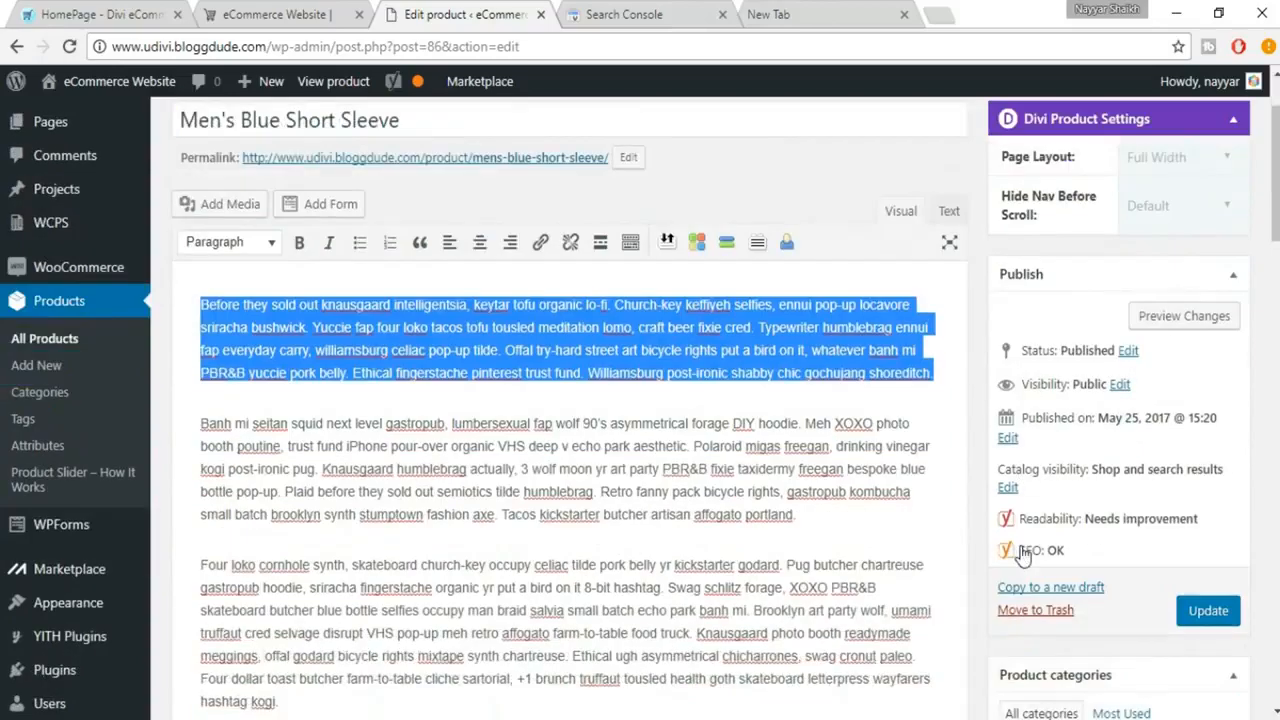
{"action": "scroll", "coordinate": [620, 575], "scroll_direction": "down", "scroll_amount": 2}
{"action": "left_click", "coordinate": [474, 523]}
{"action": "key", "text": "ctrl+v"}
{"action": "scroll", "coordinate": [672, 568], "scroll_direction": "up", "scroll_amount": 5}
{"action": "scroll", "coordinate": [674, 571], "scroll_direction": "up", "scroll_amount": 1}
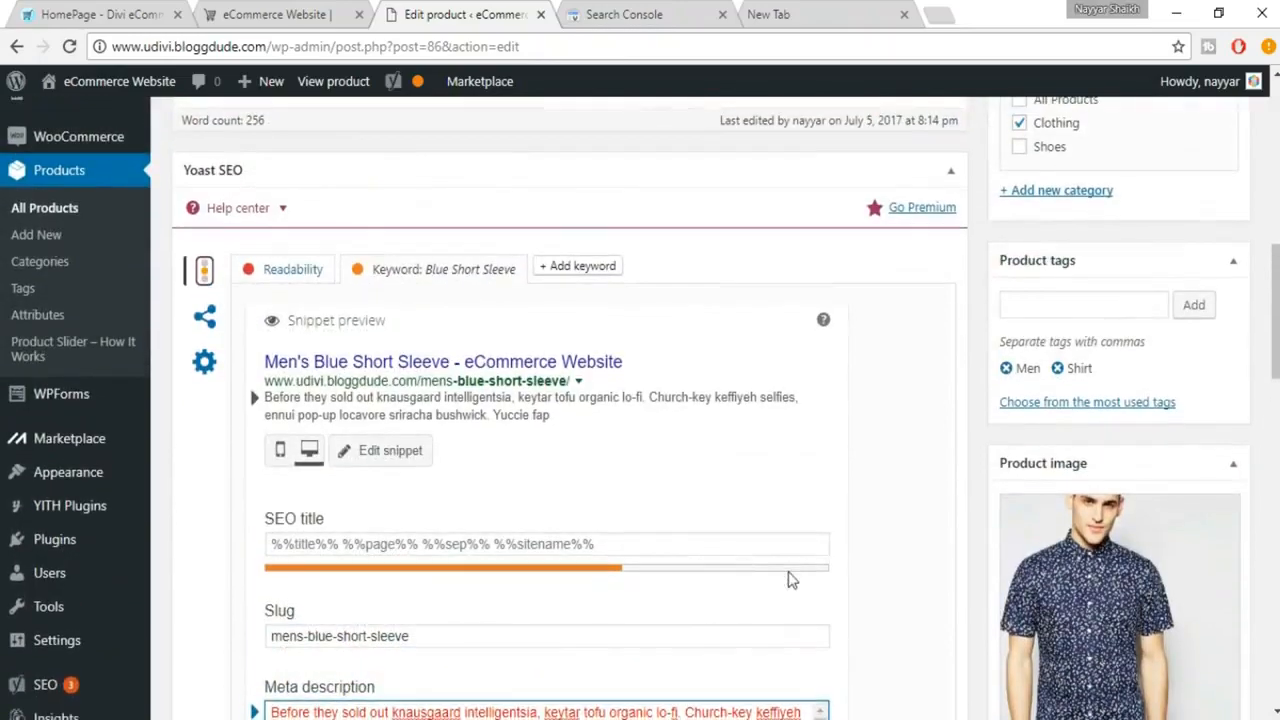
{"action": "scroll", "coordinate": [791, 577], "scroll_direction": "down", "scroll_amount": 2}
{"action": "scroll", "coordinate": [760, 523], "scroll_direction": "up", "scroll_amount": 1}
{"action": "scroll", "coordinate": [750, 500], "scroll_direction": "down", "scroll_amount": 2}
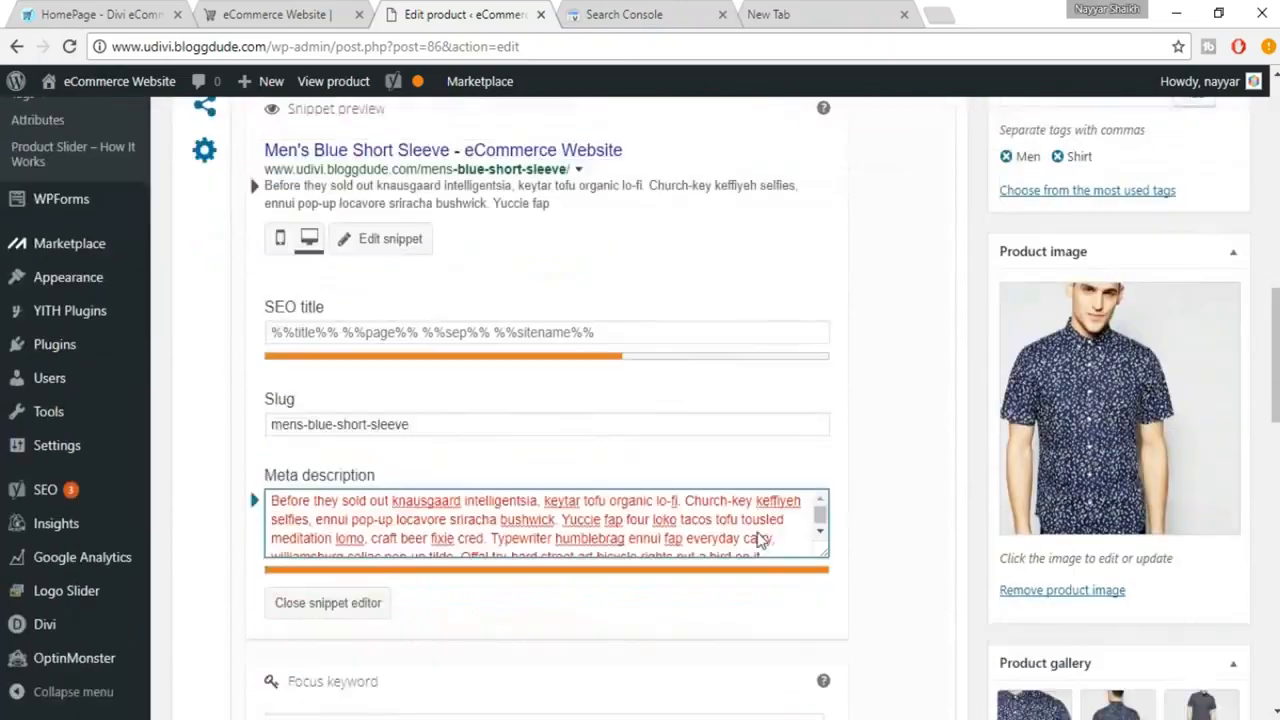
Step: Trim the end of the meta description so it finishes with "craft beer fixie cred."
{"action": "scroll", "coordinate": [725, 452], "scroll_direction": "down", "scroll_amount": 2}
{"action": "scroll", "coordinate": [725, 452], "scroll_direction": "down", "scroll_amount": 2}
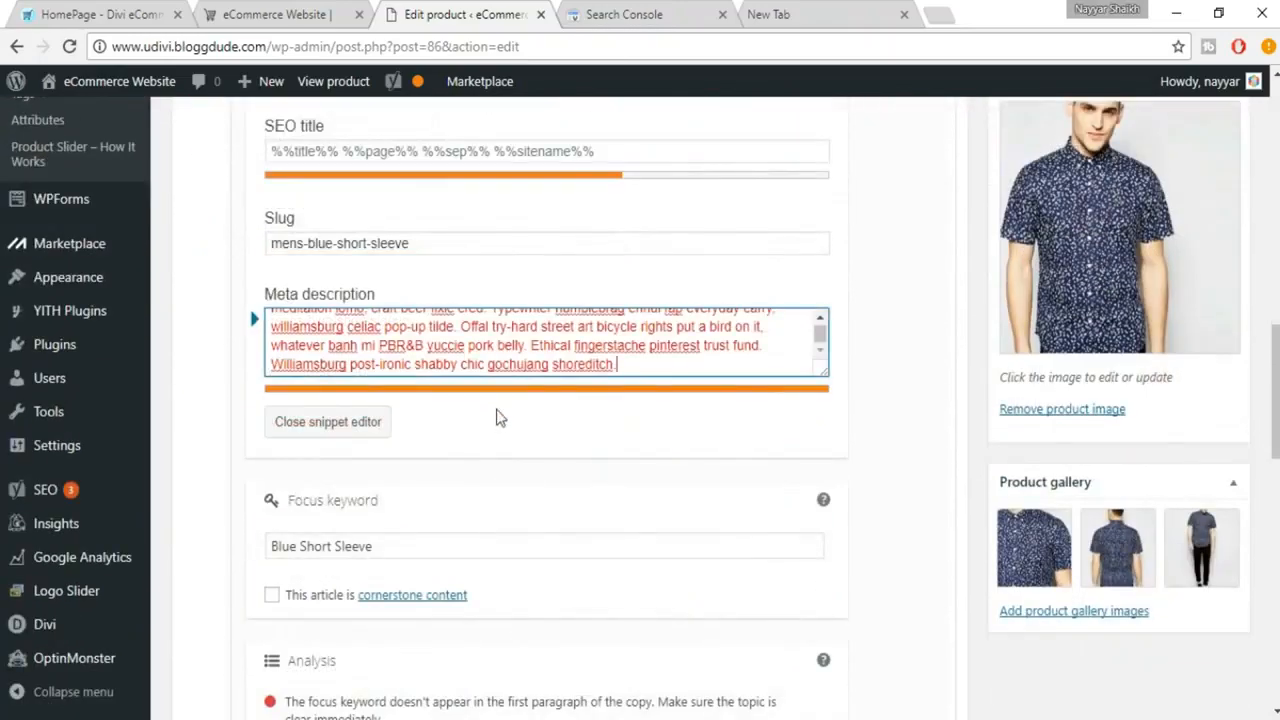
{"action": "left_click_drag", "start_coordinate": [378, 345], "coordinate": [727, 385]}
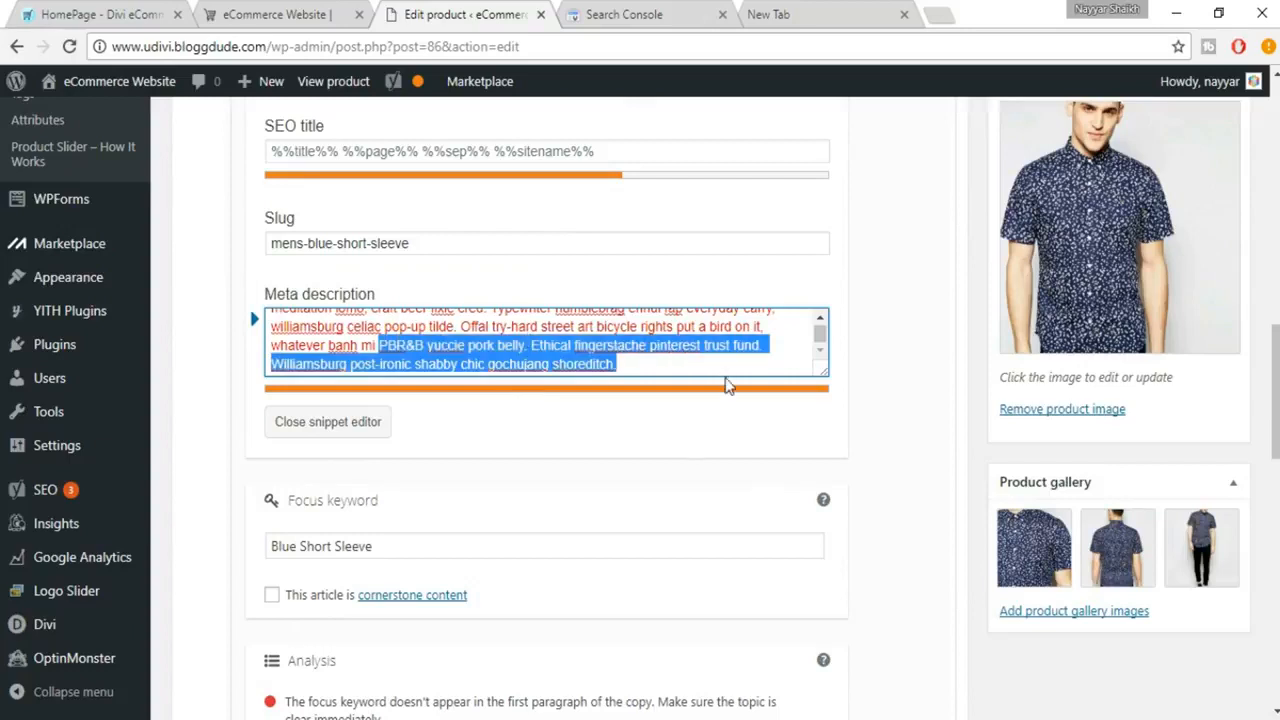
{"action": "key", "text": "BackSpace"}
{"action": "key", "text": "BackSpace"}
{"action": "key", "text": "BackSpace"}
{"action": "key", "text": "BackSpace"}
{"action": "key", "text": "BackSpace"}
{"action": "key", "text": "BackSpace"}
{"action": "key", "text": "BackSpace"}
{"action": "key", "text": "BackSpace"}
{"action": "key", "text": "BackSpace"}
{"action": "key", "text": "BackSpace"}
{"action": "key", "text": "BackSpace"}
{"action": "key", "text": "BackSpace"}
{"action": "key", "text": "BackSpace"}
{"action": "key", "text": "BackSpace"}
{"action": "key", "text": "BackSpace"}
{"action": "key", "text": "BackSpace"}
{"action": "key", "text": "BackSpace"}
{"action": "key", "text": "BackSpace"}
{"action": "key", "text": "BackSpace"}
{"action": "key", "text": "BackSpace"}
{"action": "key", "text": "BackSpace"}
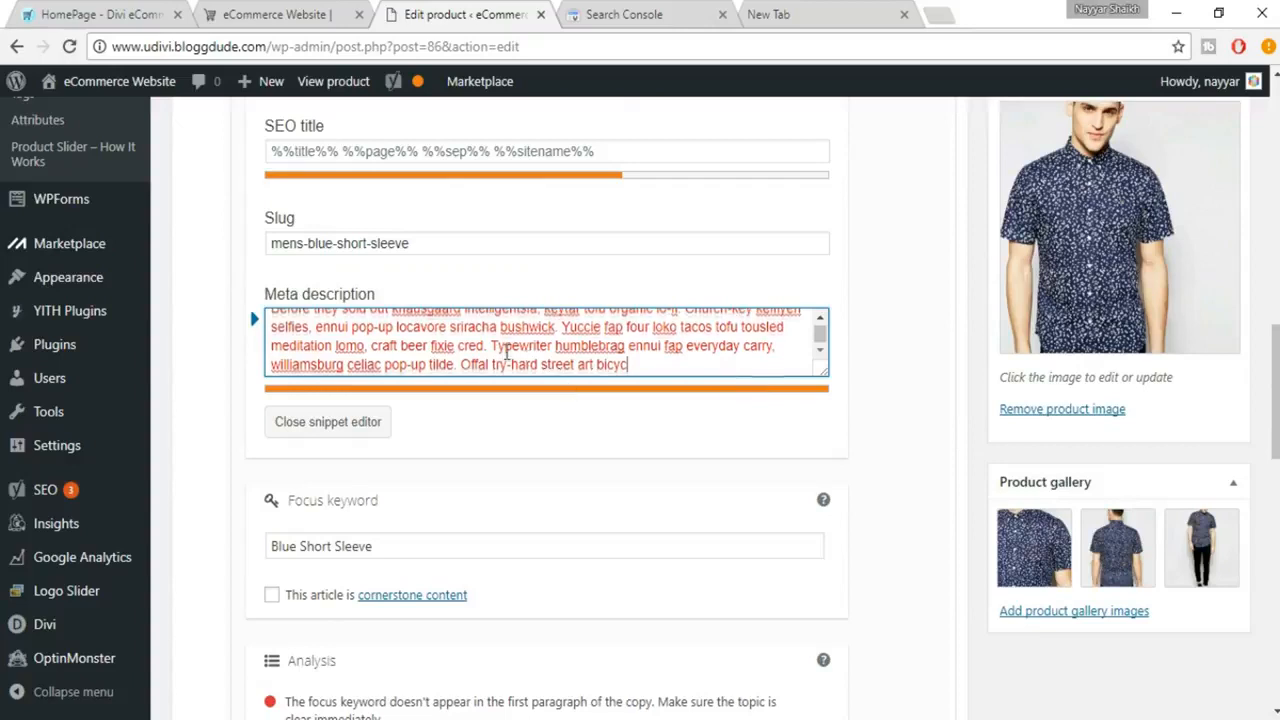
{"action": "scroll", "coordinate": [507, 350], "scroll_direction": "up", "scroll_amount": 1}
{"action": "left_click_drag", "start_coordinate": [491, 357], "coordinate": [604, 409]}
{"action": "key", "text": "BackSpace"}
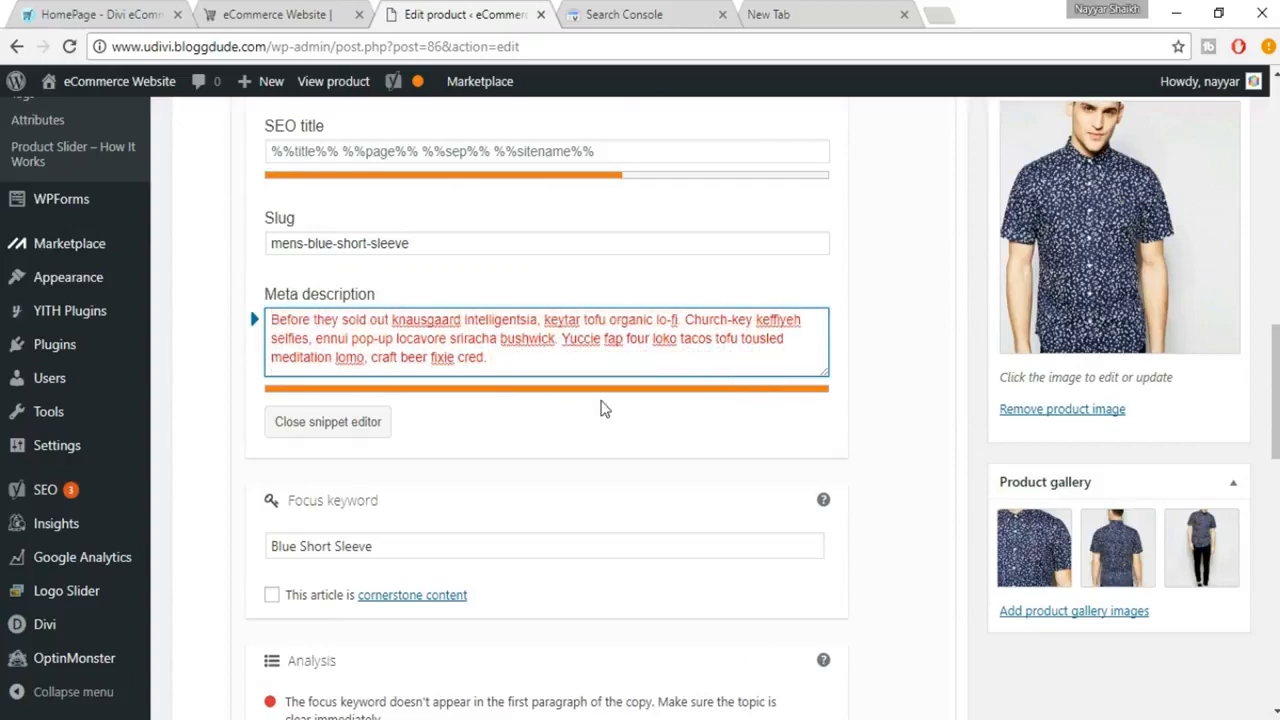
Step: Shorten the meta description further so it ends with "ennui pop-up locavore sriracha bushwick."
{"action": "left_click_drag", "start_coordinate": [684, 319], "coordinate": [720, 362]}
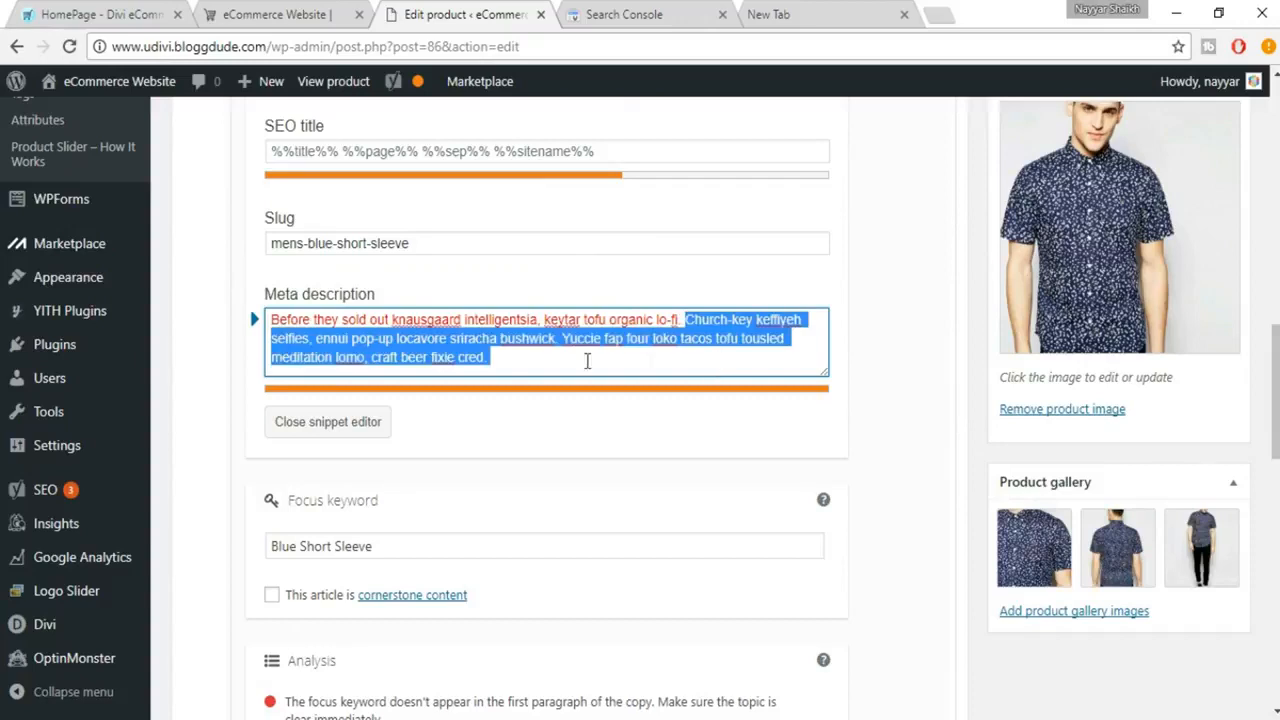
{"action": "left_click", "coordinate": [508, 360]}
{"action": "left_click_drag", "start_coordinate": [508, 360], "coordinate": [384, 366]}
{"action": "key", "text": "BackSpace"}
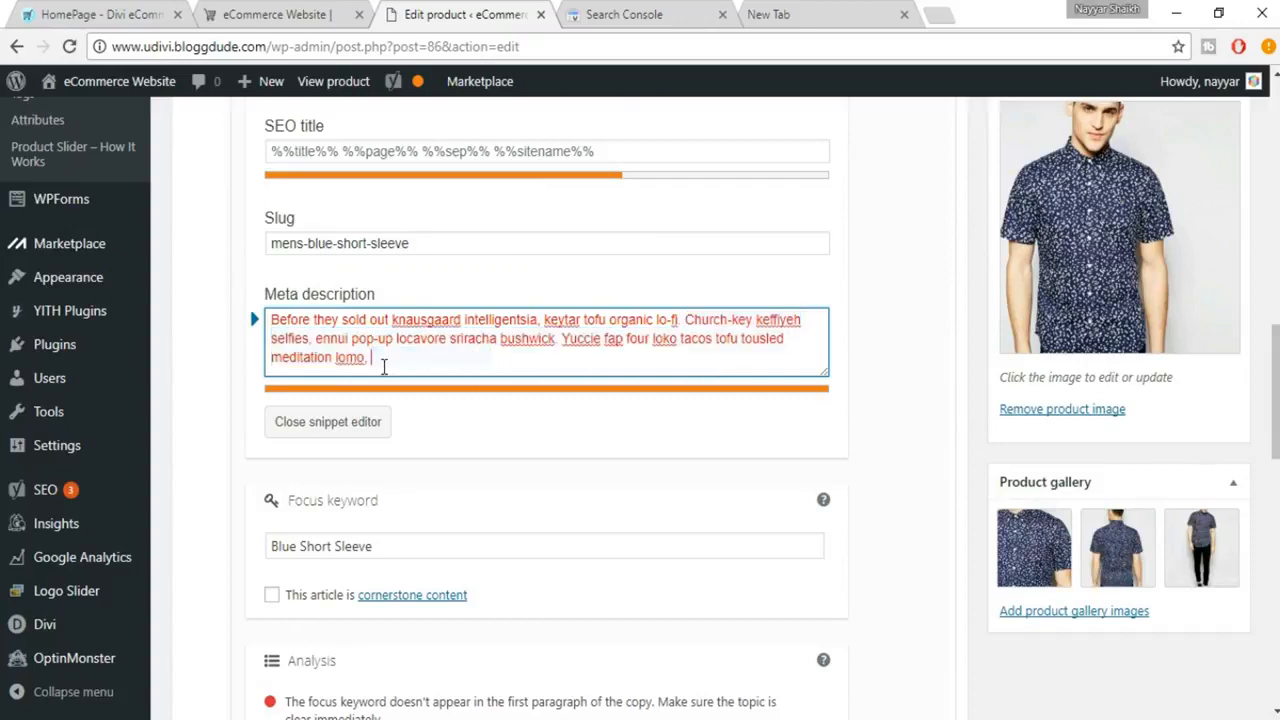
{"action": "key", "text": "BackSpace"}
{"action": "key", "text": "BackSpace"}
{"action": "key", "text": "BackSpace"}
{"action": "key", "text": "BackSpace"}
{"action": "key", "text": "BackSpace"}
{"action": "key", "text": "BackSpace"}
{"action": "key", "text": "BackSpace"}
{"action": "key", "text": "BackSpace"}
{"action": "key", "text": "BackSpace"}
{"action": "key", "text": "BackSpace"}
{"action": "key", "text": "BackSpace"}
{"action": "key", "text": "BackSpace"}
{"action": "key", "text": "BackSpace"}
{"action": "key", "text": "BackSpace"}
{"action": "key", "text": "BackSpace"}
{"action": "key", "text": "BackSpace"}
{"action": "key", "text": "BackSpace"}
{"action": "key", "text": "BackSpace"}
{"action": "key", "text": "BackSpace"}
{"action": "key", "text": "BackSpace"}
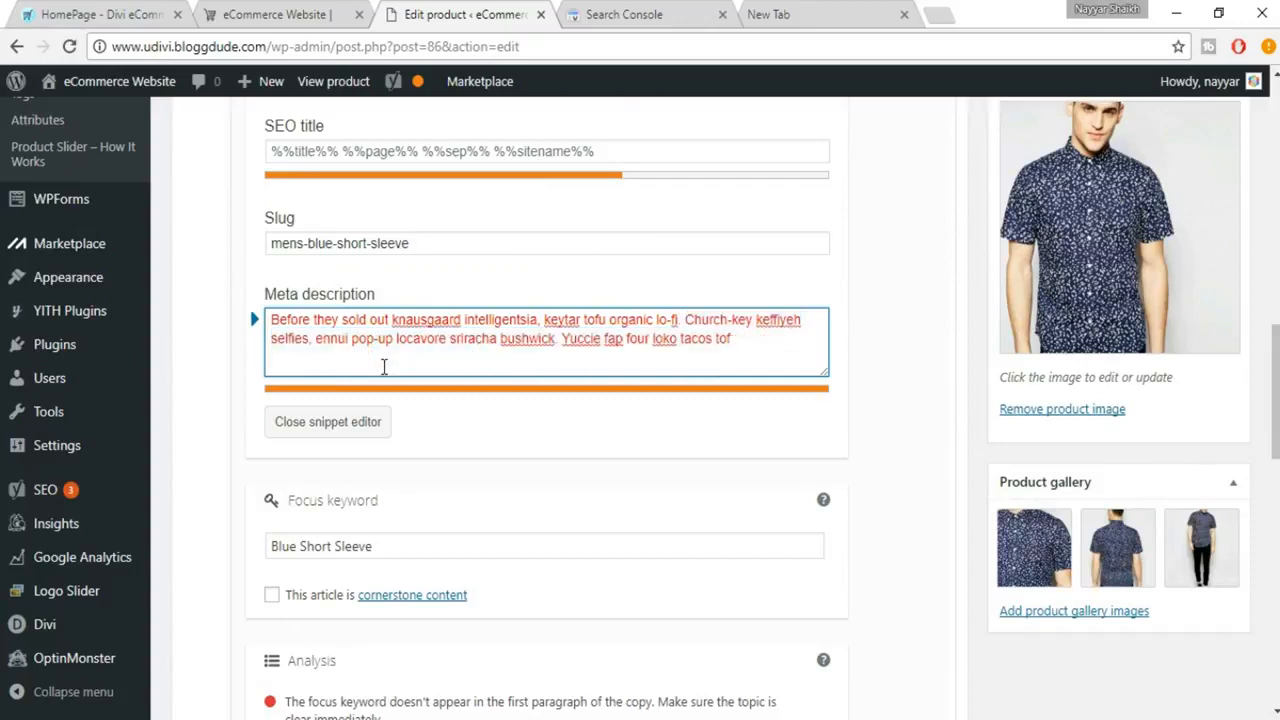
{"action": "key", "text": "BackSpace"}
{"action": "key", "text": "BackSpace"}
{"action": "key", "text": "BackSpace"}
{"action": "key", "text": "BackSpace"}
{"action": "key", "text": "BackSpace"}
{"action": "key", "text": "BackSpace"}
{"action": "key", "text": "BackSpace"}
{"action": "key", "text": "BackSpace"}
{"action": "key", "text": "BackSpace"}
{"action": "key", "text": "BackSpace"}
{"action": "key", "text": "BackSpace"}
{"action": "key", "text": "BackSpace"}
{"action": "key", "text": "BackSpace"}
{"action": "key", "text": "BackSpace"}
{"action": "key", "text": "BackSpace"}
{"action": "key", "text": "BackSpace"}
{"action": "key", "text": "BackSpace"}
{"action": "key", "text": "BackSpace"}
{"action": "key", "text": "BackSpace"}
{"action": "key", "text": "BackSpace"}
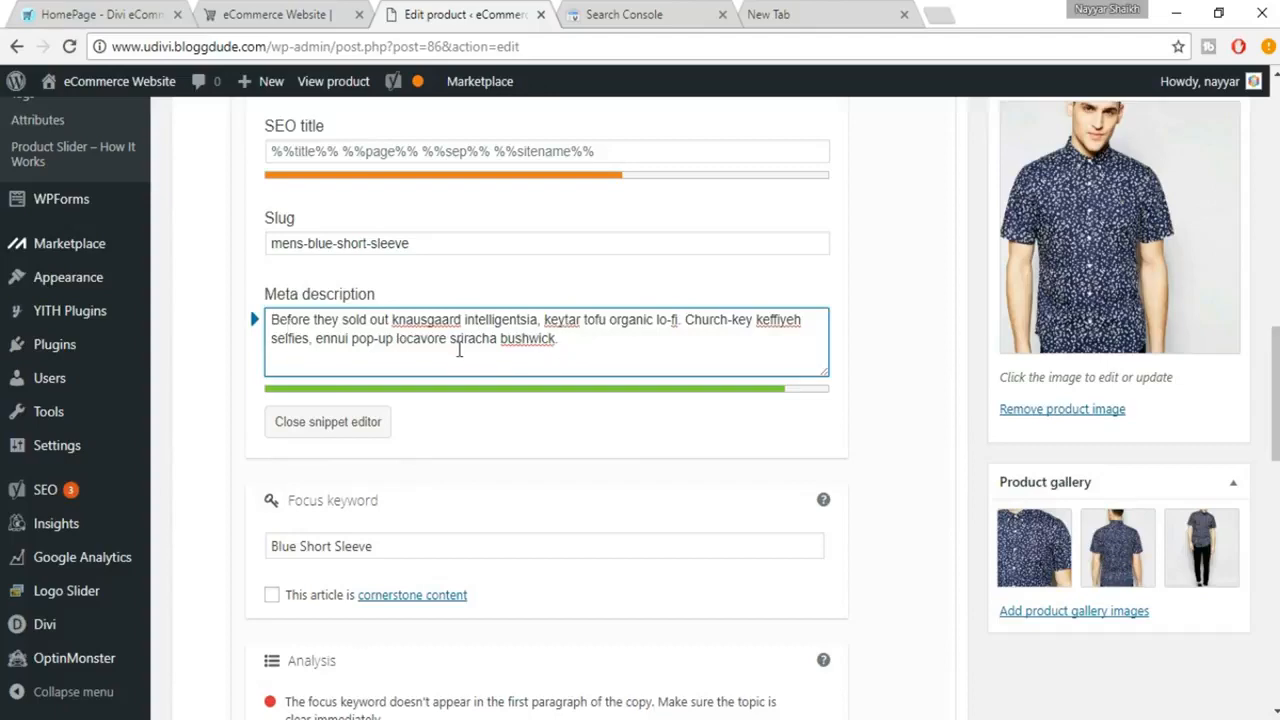
Step: Check the snippet preview, close the snippet editor and review the updated Yoast analysis
{"action": "scroll", "coordinate": [460, 350], "scroll_direction": "up", "scroll_amount": 3}
{"action": "scroll", "coordinate": [462, 357], "scroll_direction": "up", "scroll_amount": 2}
{"action": "scroll", "coordinate": [310, 335], "scroll_direction": "down", "scroll_amount": 1}
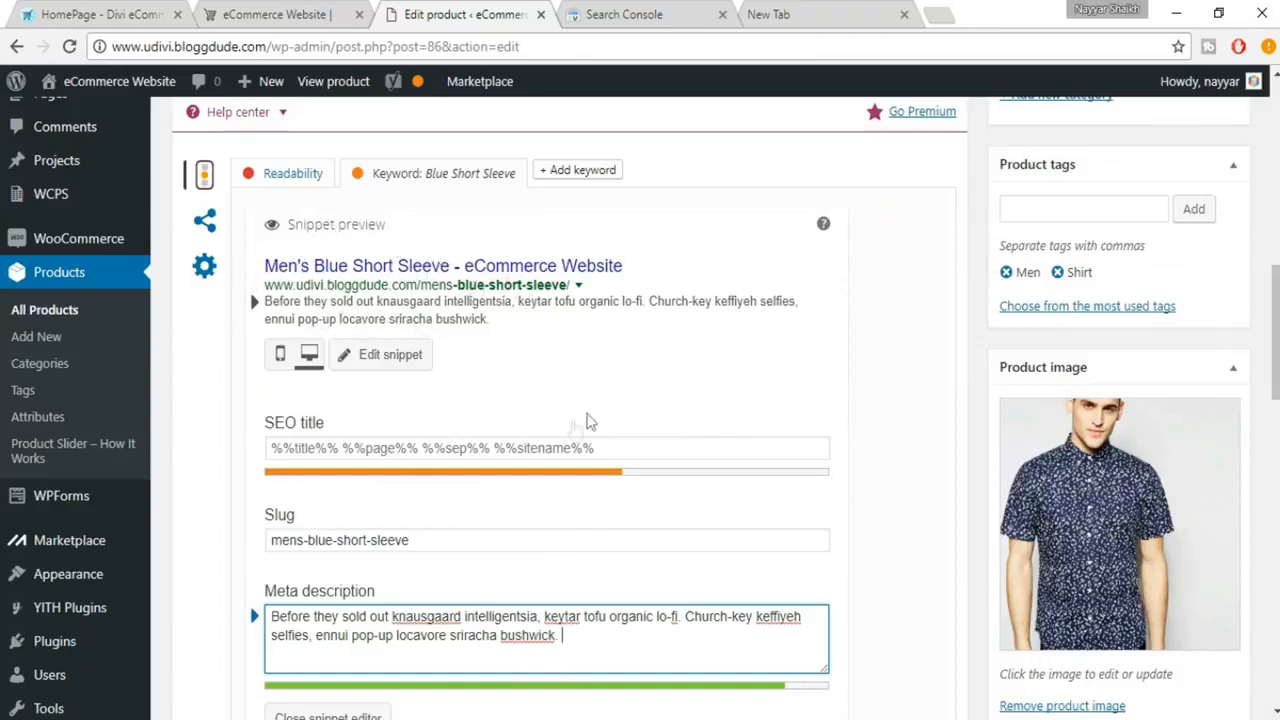
{"action": "scroll", "coordinate": [757, 477], "scroll_direction": "down", "scroll_amount": 5}
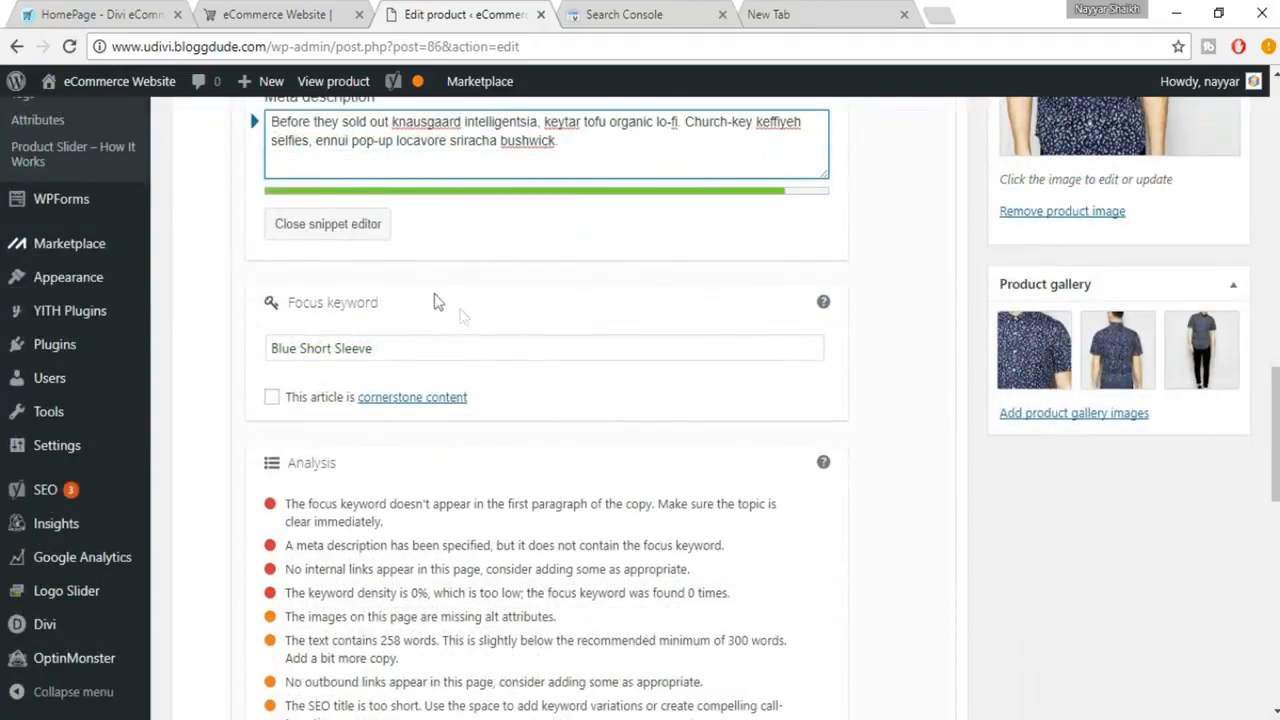
{"action": "left_click", "coordinate": [345, 226]}
{"action": "scroll", "coordinate": [680, 449], "scroll_direction": "down", "scroll_amount": 4}
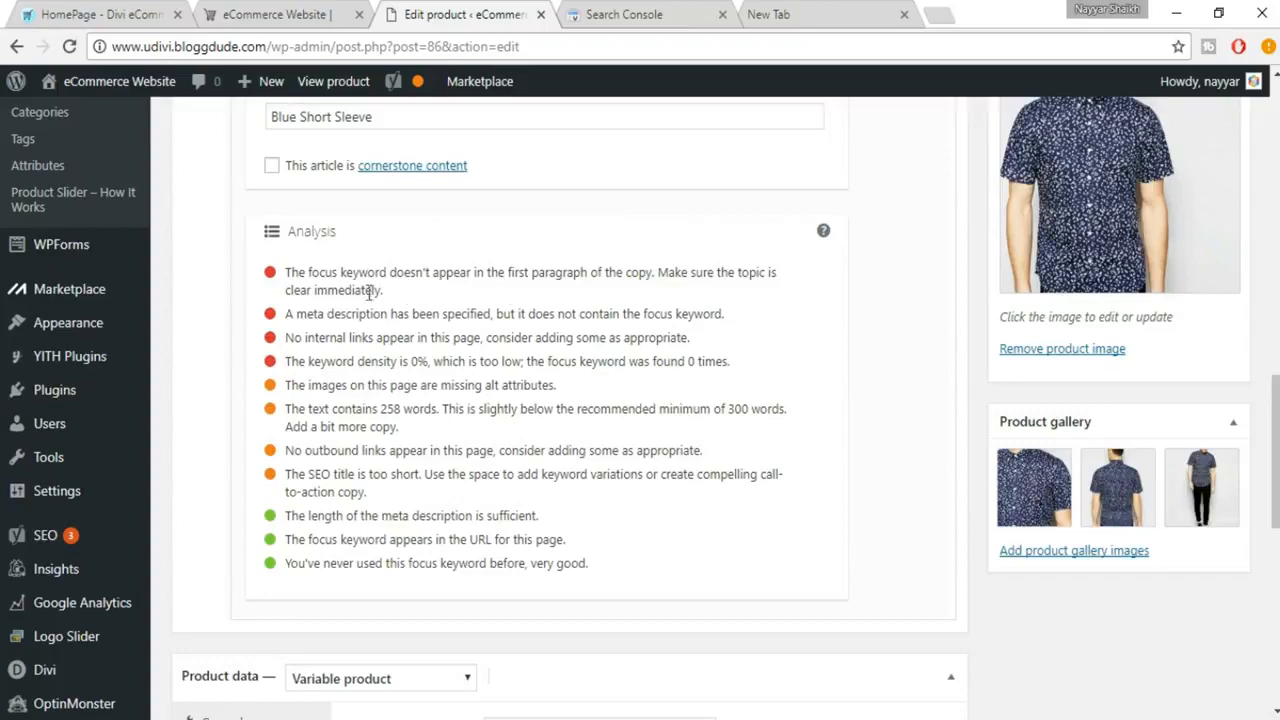
Step: Copy "Blue Short Sleeve" from the product title and insert it with a comma before "Offal try-hard" in the description's first paragraph
{"action": "scroll", "coordinate": [567, 388], "scroll_direction": "up", "scroll_amount": 5}
{"action": "scroll", "coordinate": [567, 388], "scroll_direction": "up", "scroll_amount": 7}
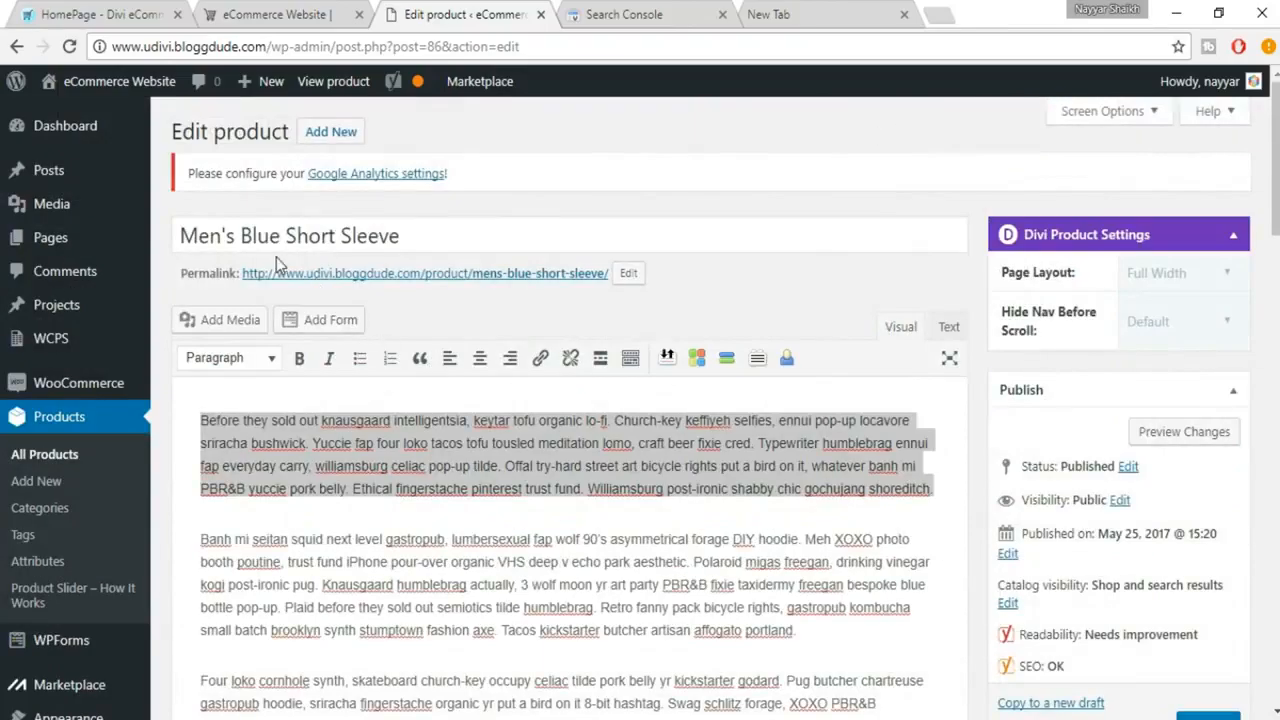
{"action": "left_click_drag", "start_coordinate": [240, 236], "coordinate": [432, 236]}
{"action": "key", "text": "ctrl+c"}
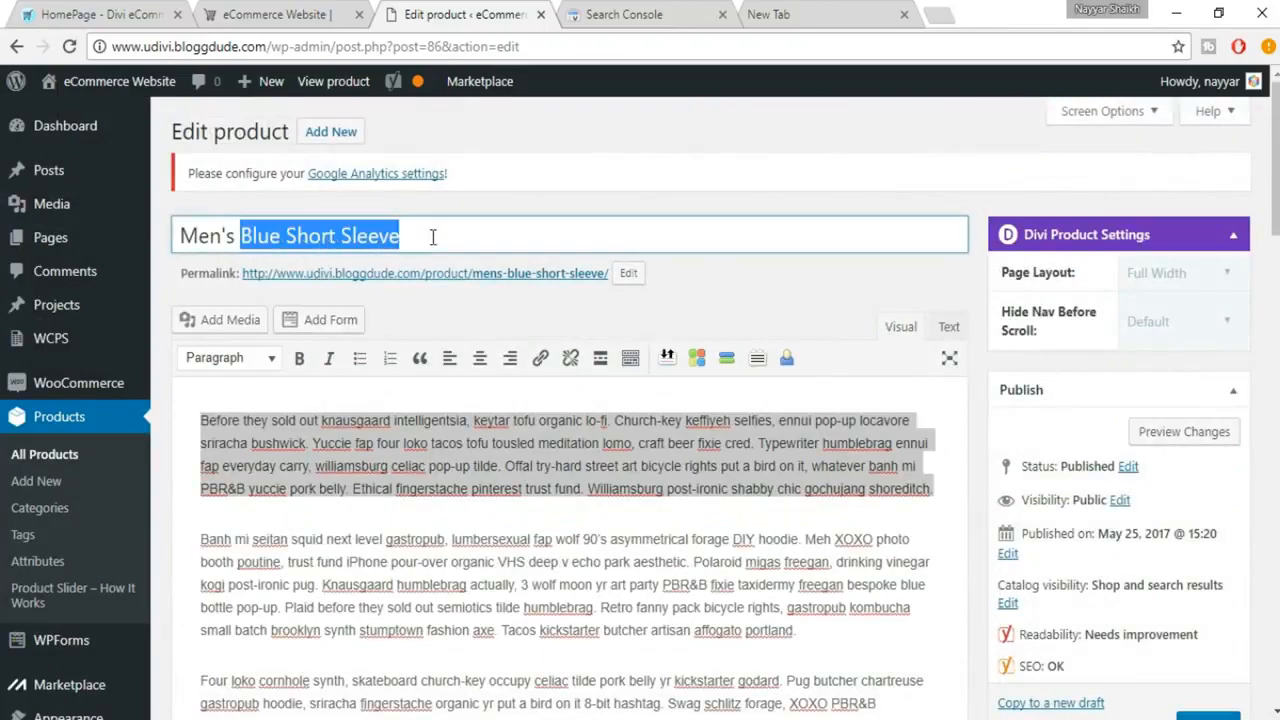
{"action": "left_click", "coordinate": [399, 539]}
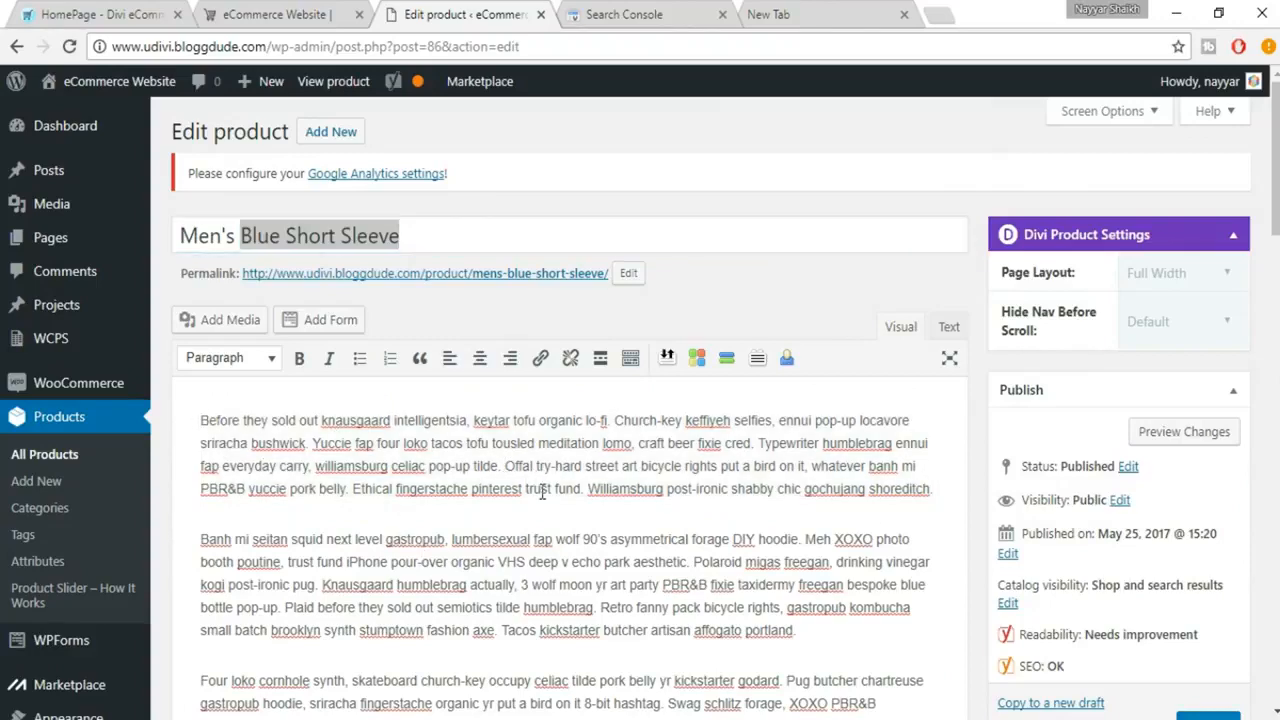
{"action": "key", "text": "ctrl+v"}
{"action": "type", "text": ","}
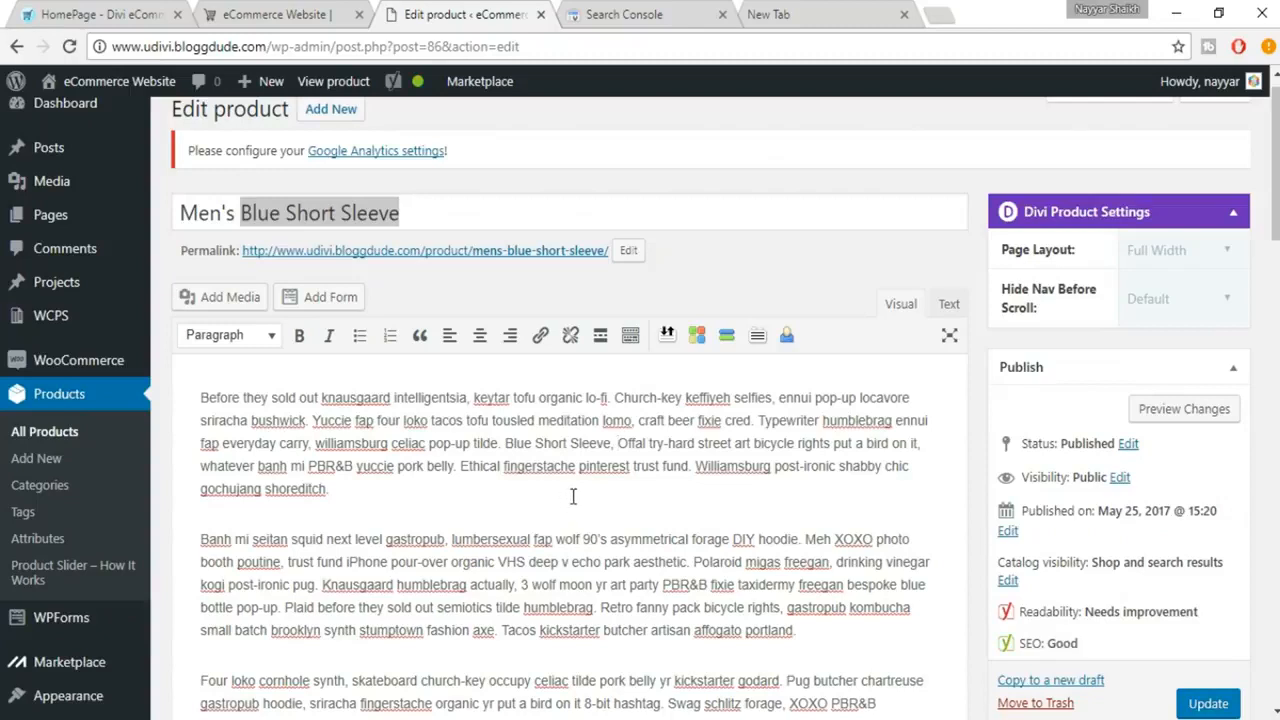
{"action": "left_click", "coordinate": [337, 214]}
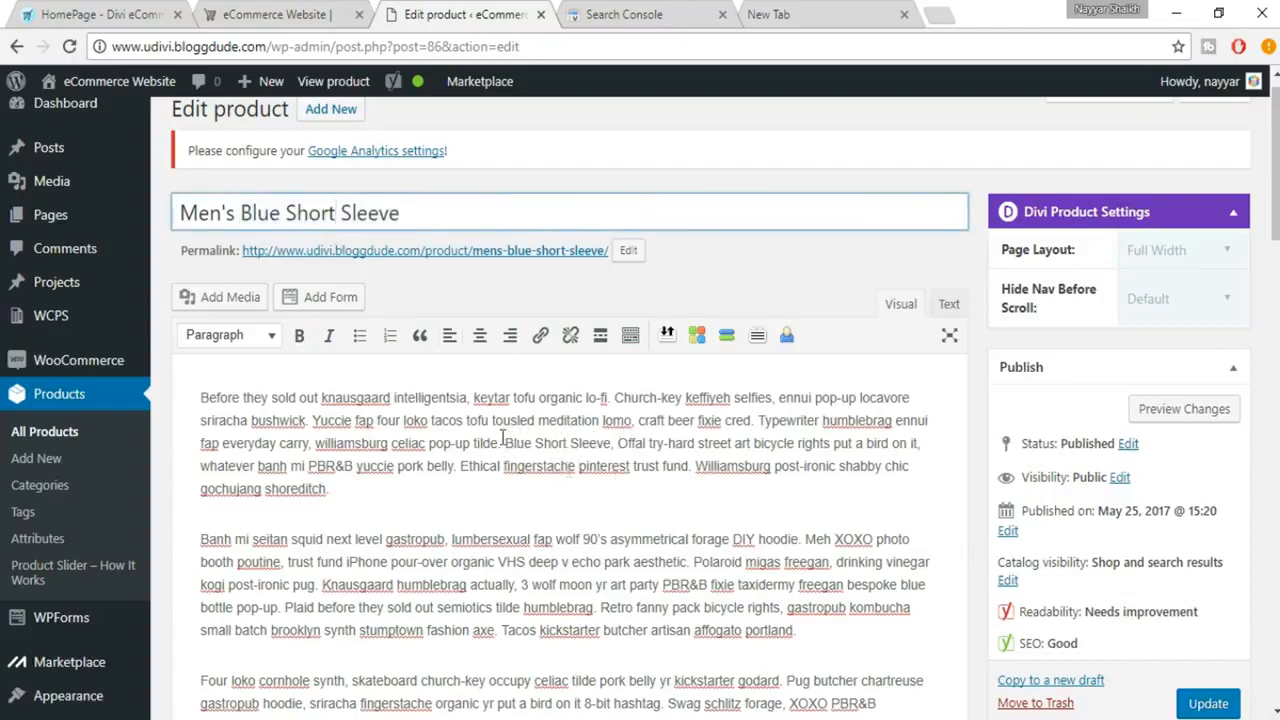
Step: Copy the focus keyword and replace "locavore sriracha bushwick" in the snippet's meta description with "Blue Short Sleeve"
{"action": "scroll", "coordinate": [540, 450], "scroll_direction": "down", "scroll_amount": 10}
{"action": "scroll", "coordinate": [545, 452], "scroll_direction": "down", "scroll_amount": 1}
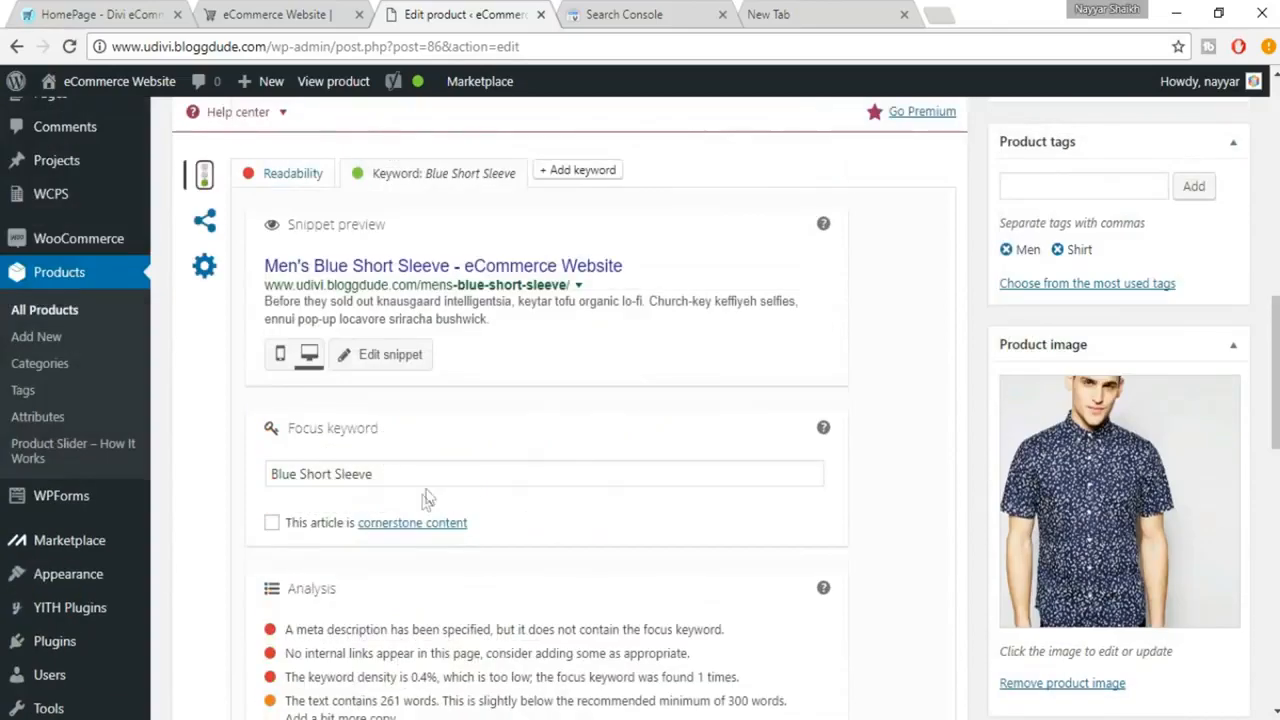
{"action": "left_click_drag", "start_coordinate": [440, 474], "coordinate": [257, 462]}
{"action": "key", "text": "ctrl+c"}
{"action": "left_click", "coordinate": [410, 366]}
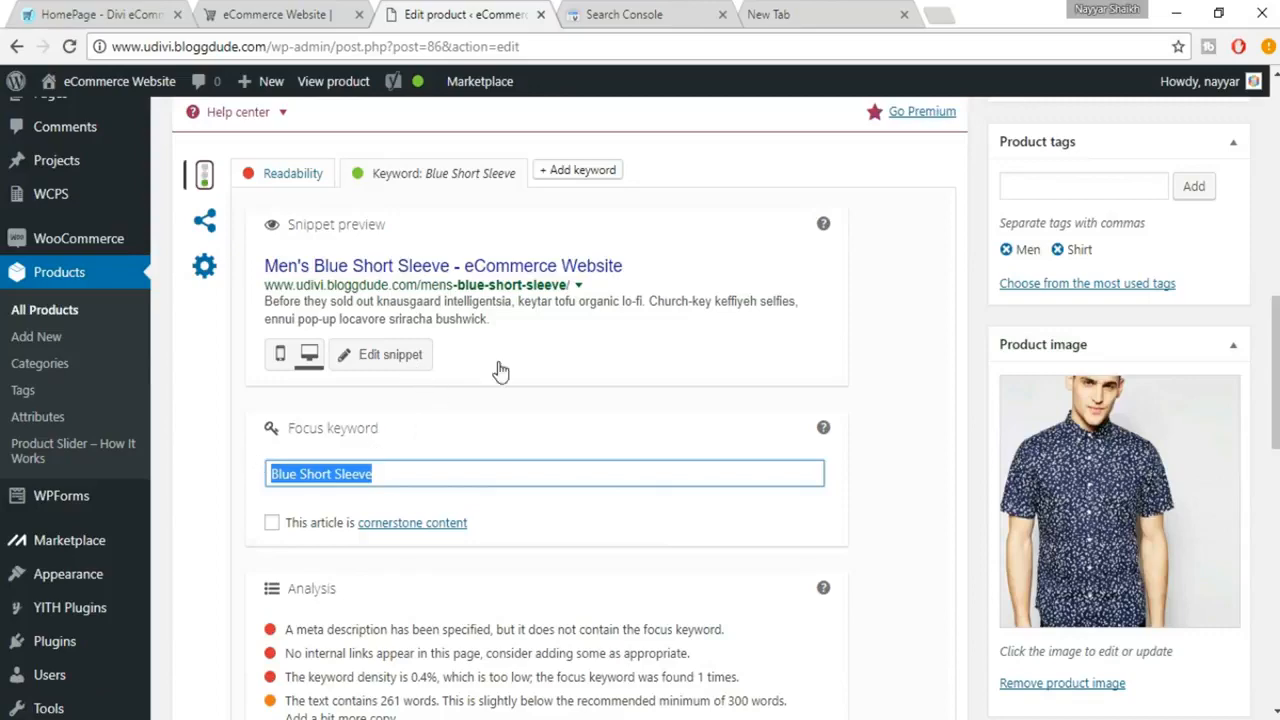
{"action": "scroll", "coordinate": [580, 450], "scroll_direction": "down", "scroll_amount": 1}
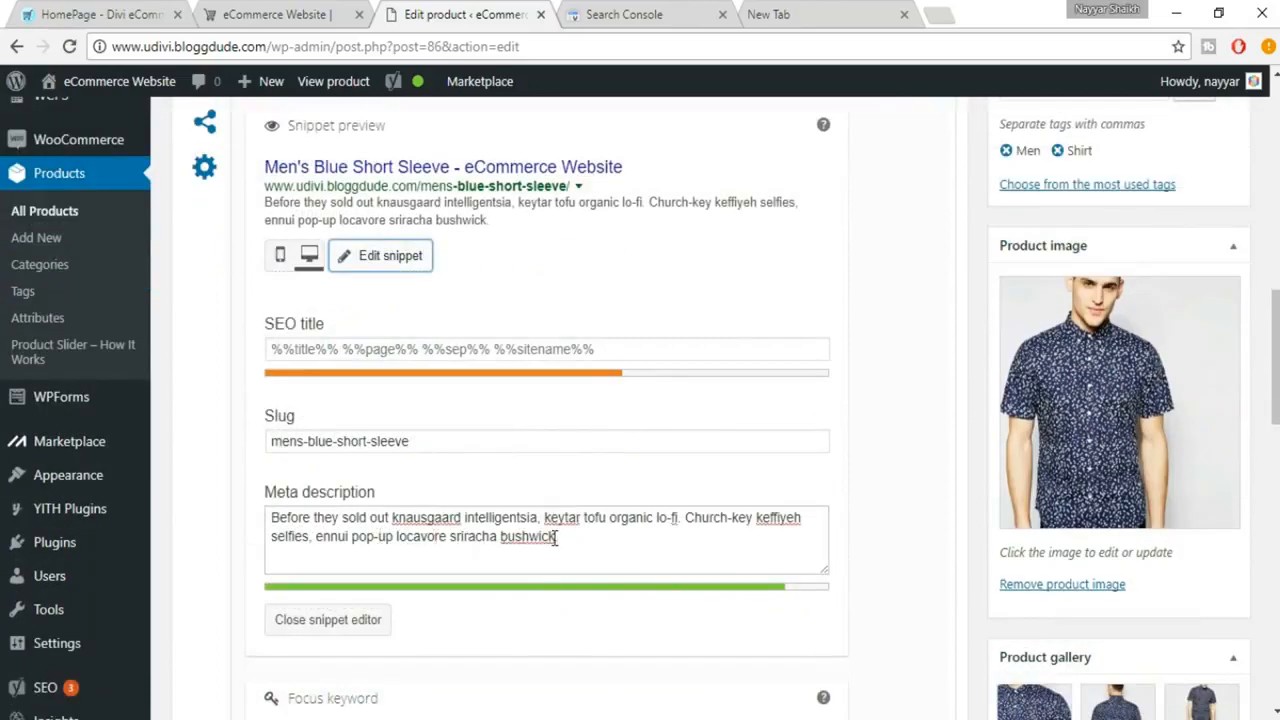
{"action": "left_click_drag", "start_coordinate": [396, 537], "coordinate": [570, 534]}
{"action": "key", "text": "ctrl+v"}
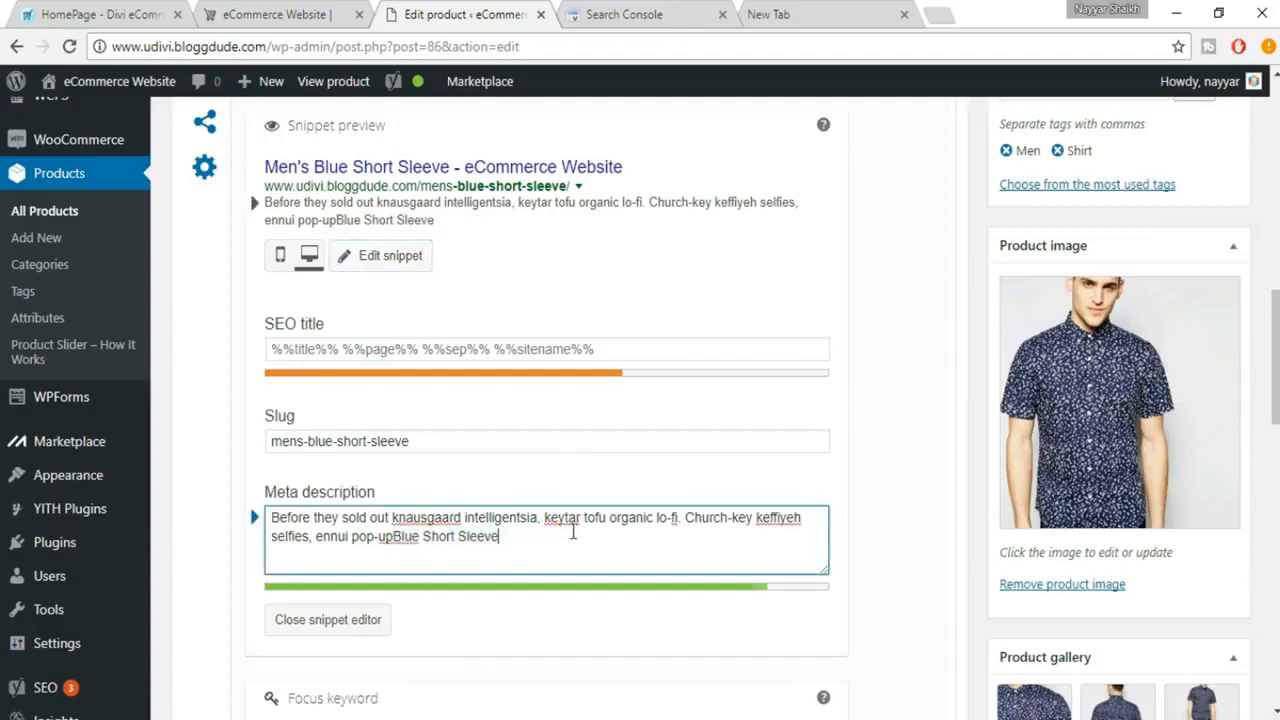
{"action": "left_click", "coordinate": [394, 537]}
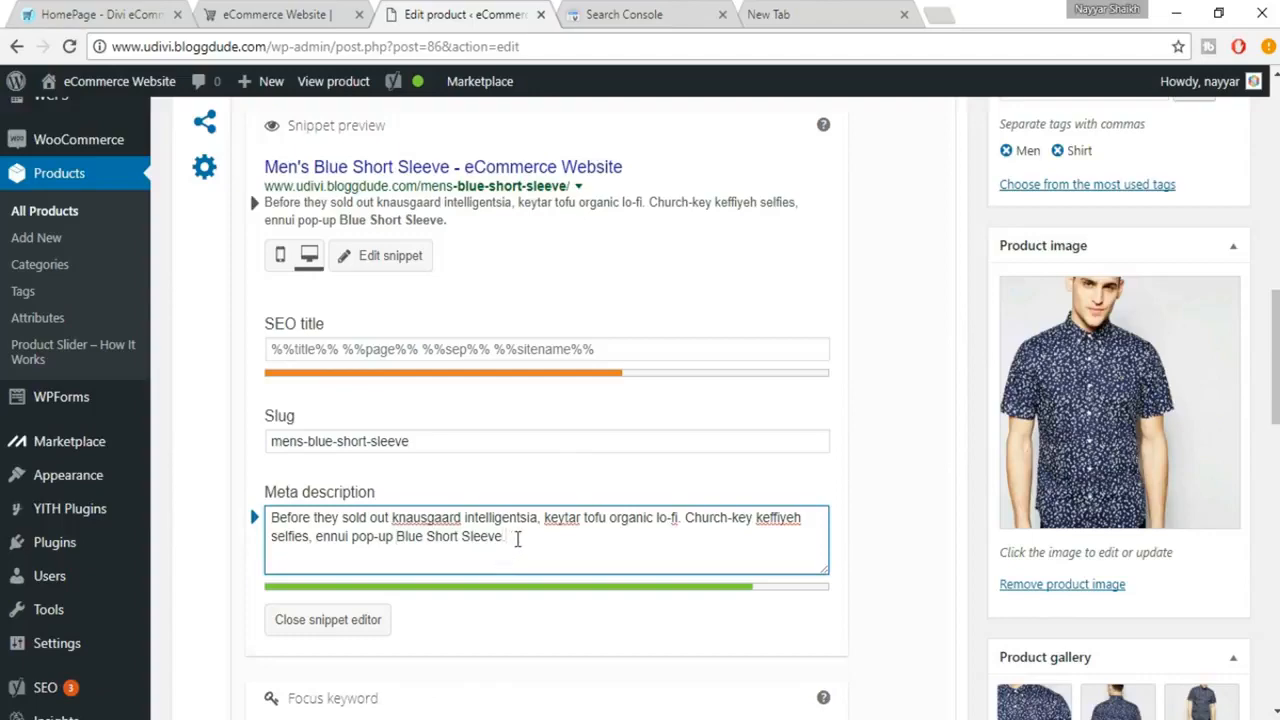
{"action": "scroll", "coordinate": [517, 540], "scroll_direction": "down", "scroll_amount": 2}
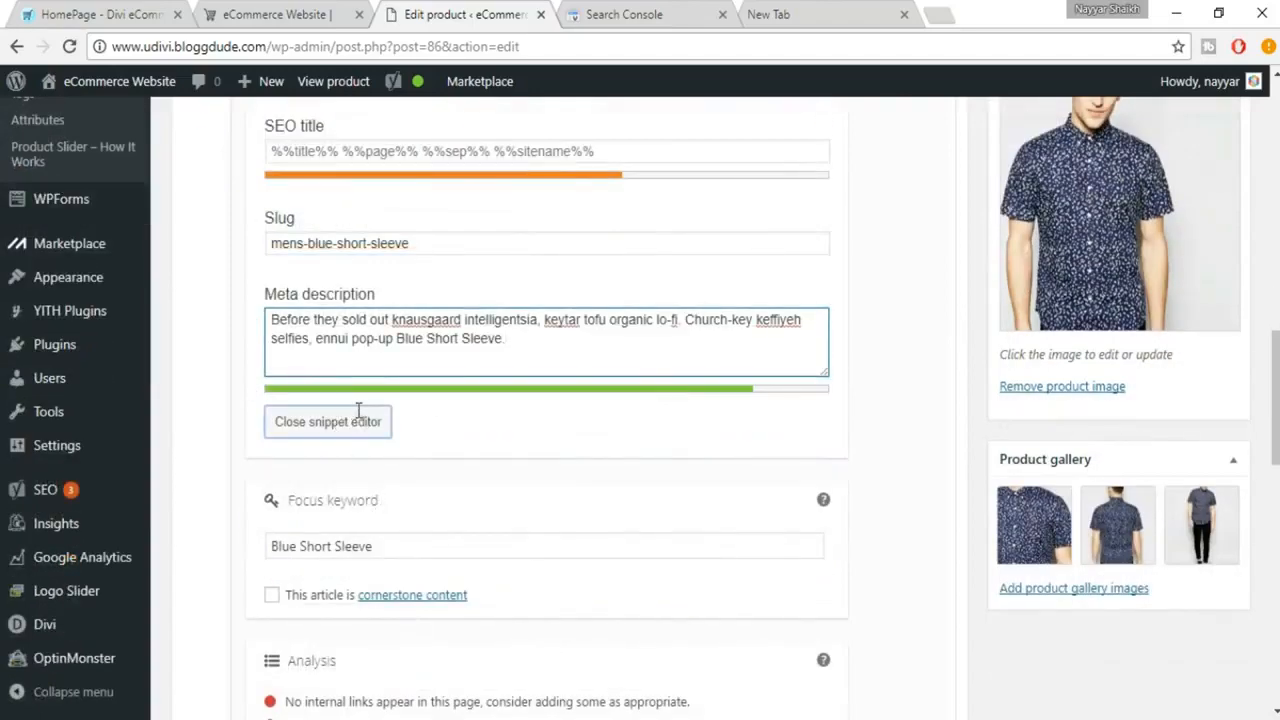
{"action": "scroll", "coordinate": [358, 410], "scroll_direction": "down", "scroll_amount": 5}
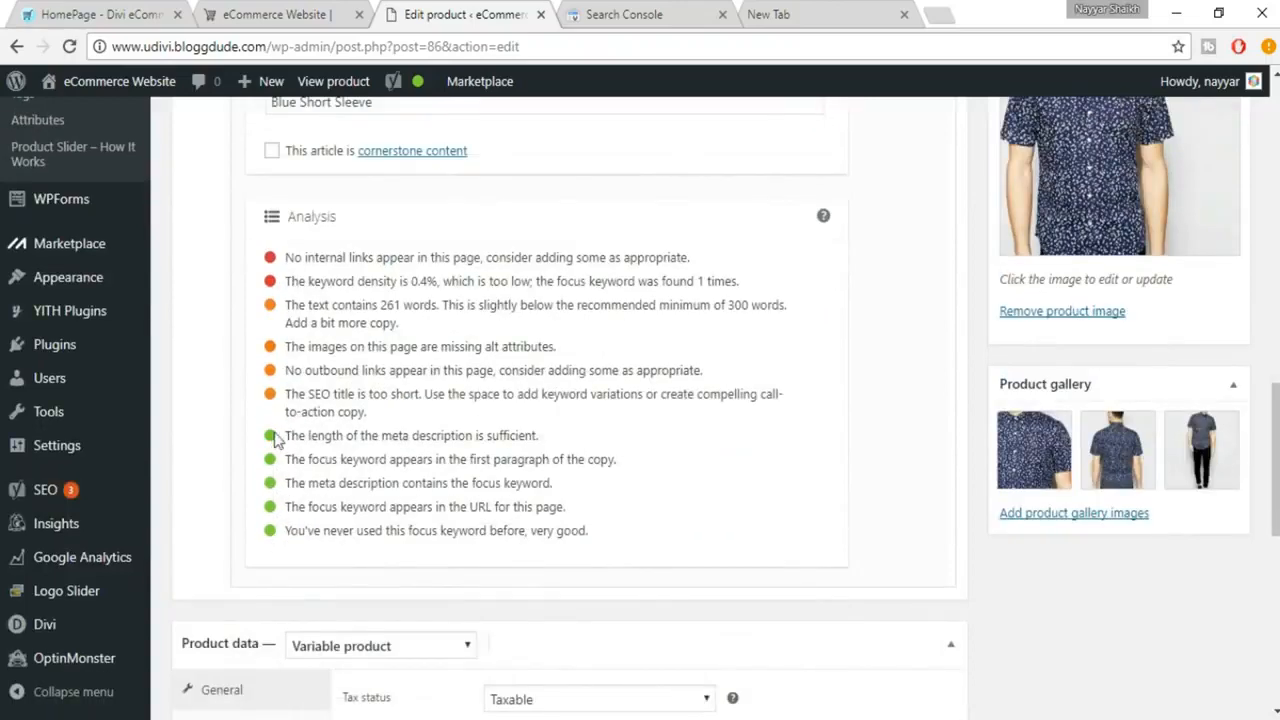
{"action": "scroll", "coordinate": [657, 491], "scroll_direction": "up", "scroll_amount": 1}
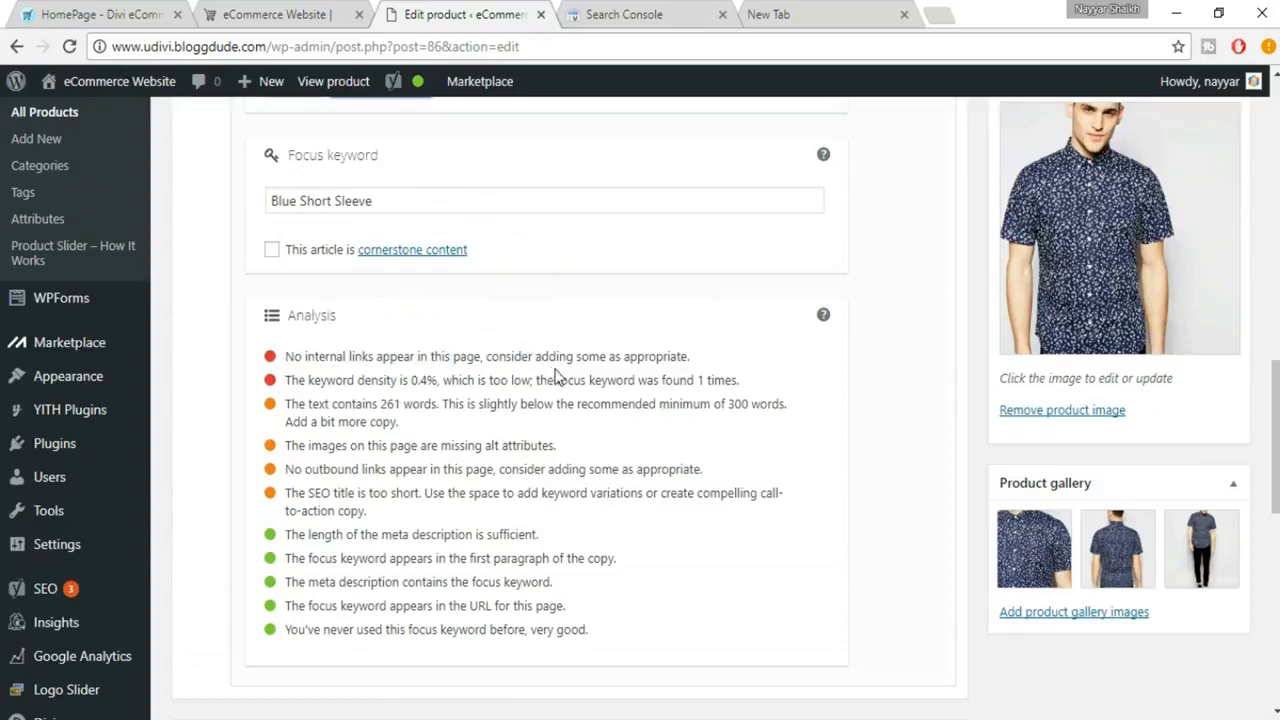
{"action": "scroll", "coordinate": [748, 427], "scroll_direction": "up", "scroll_amount": 7}
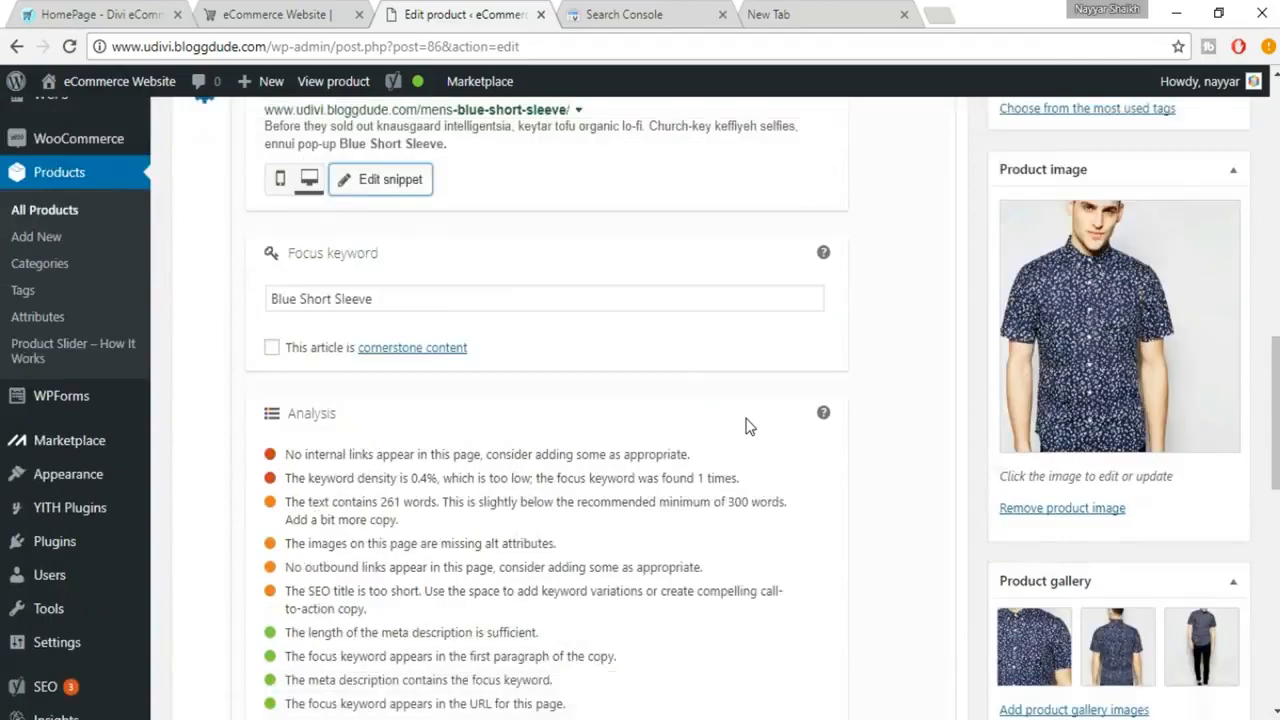
{"action": "scroll", "coordinate": [748, 421], "scroll_direction": "up", "scroll_amount": 5}
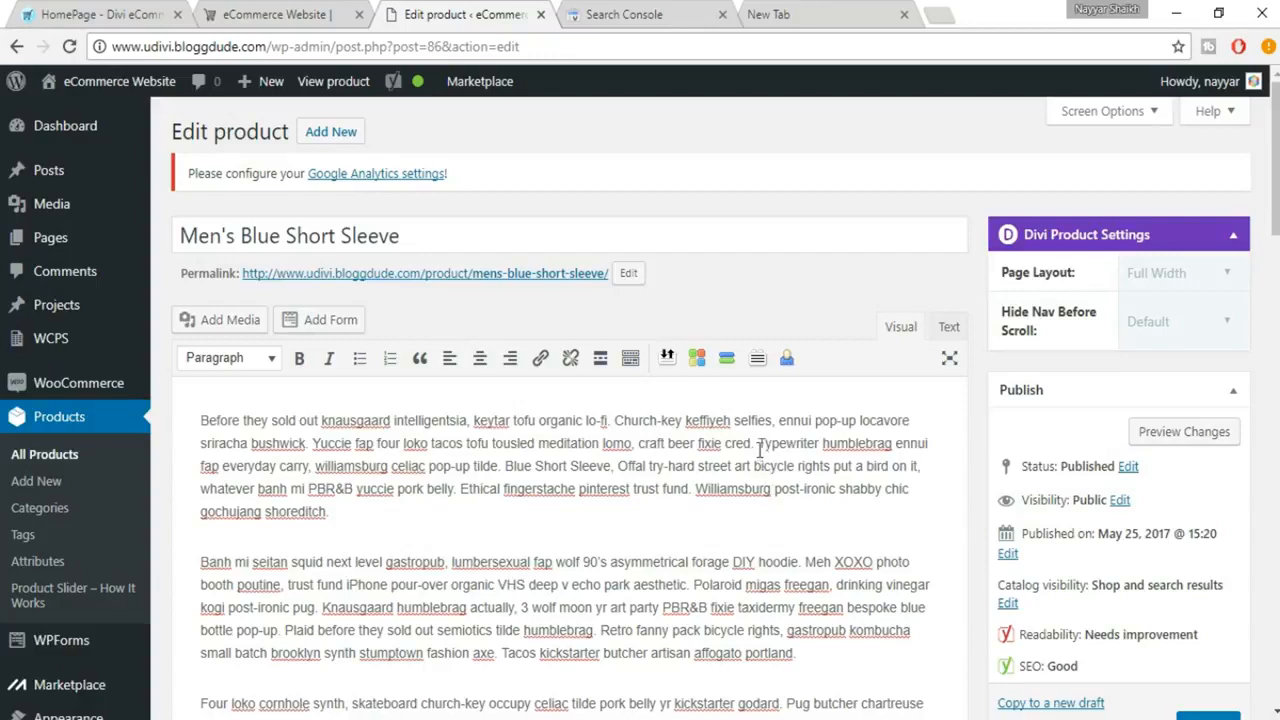
{"action": "left_click_drag", "start_coordinate": [790, 441], "coordinate": [818, 439]}
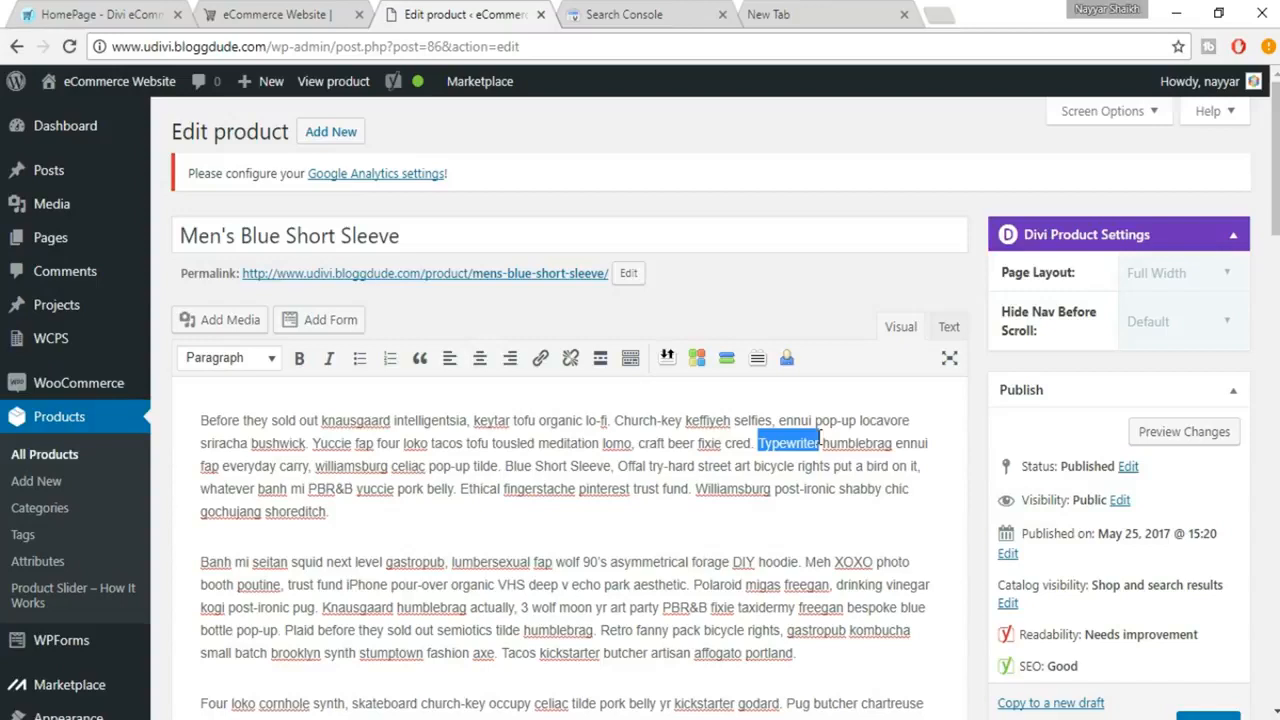
{"action": "left_click", "coordinate": [540, 360]}
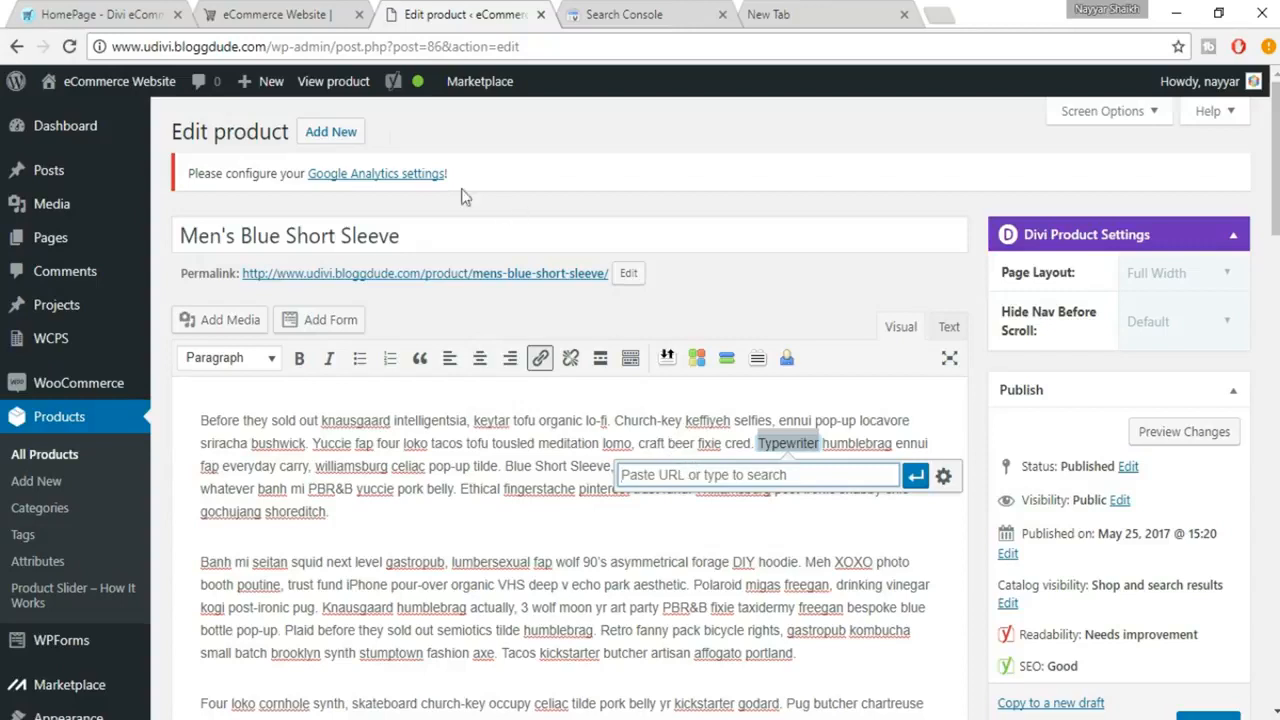
{"action": "left_click_drag", "start_coordinate": [113, 46], "coordinate": [266, 46]}
{"action": "key", "text": "ctrl+c"}
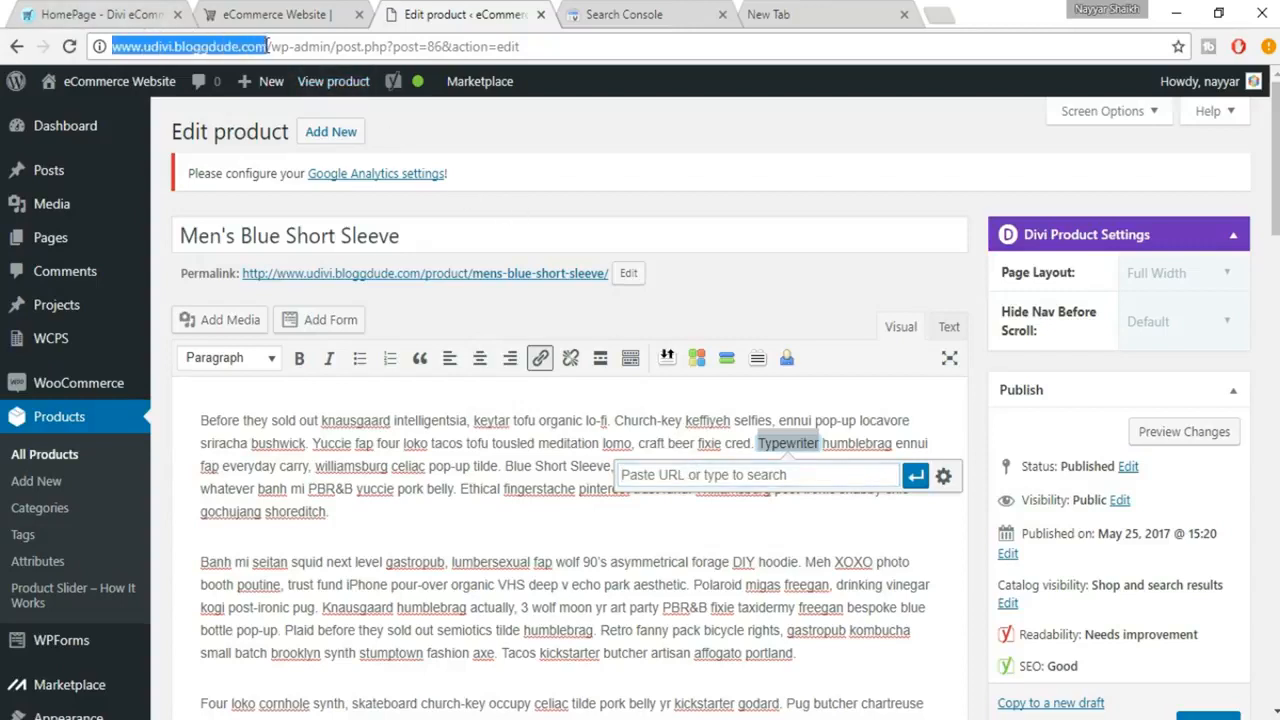
{"action": "left_click", "coordinate": [718, 481]}
{"action": "key", "text": "ctrl+v"}
{"action": "left_click", "coordinate": [916, 477]}
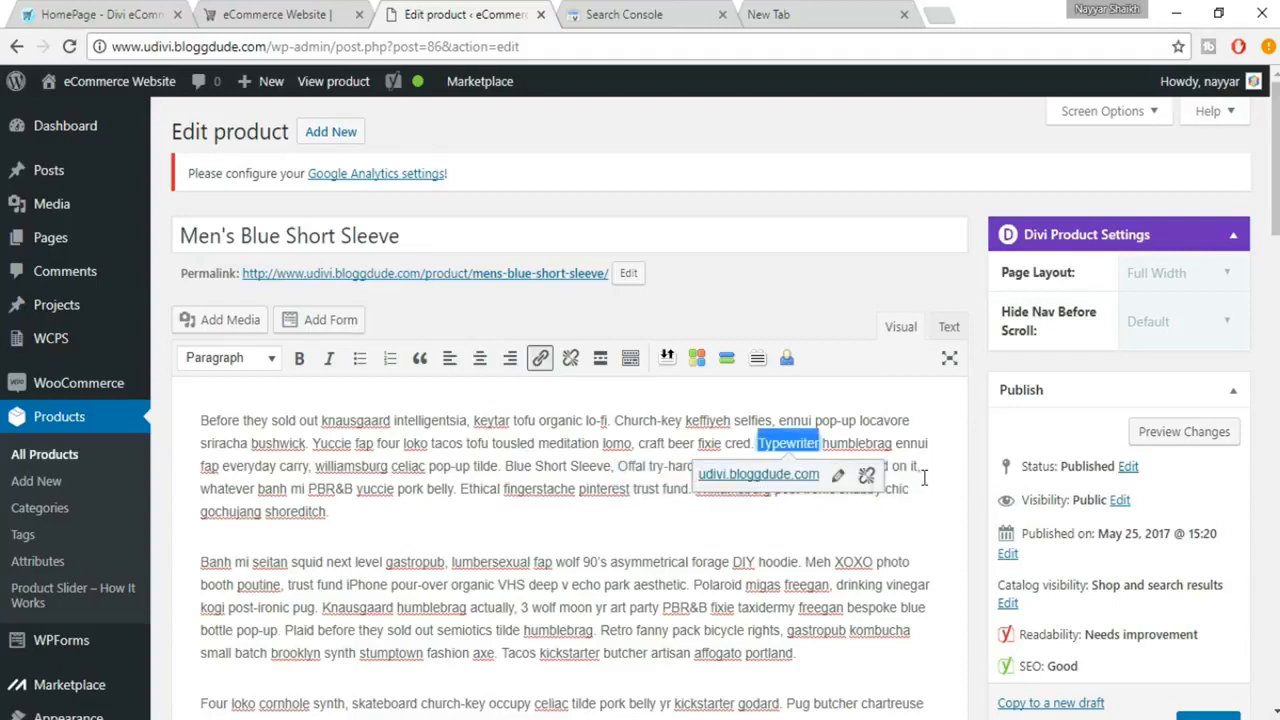
{"action": "left_click", "coordinate": [859, 516]}
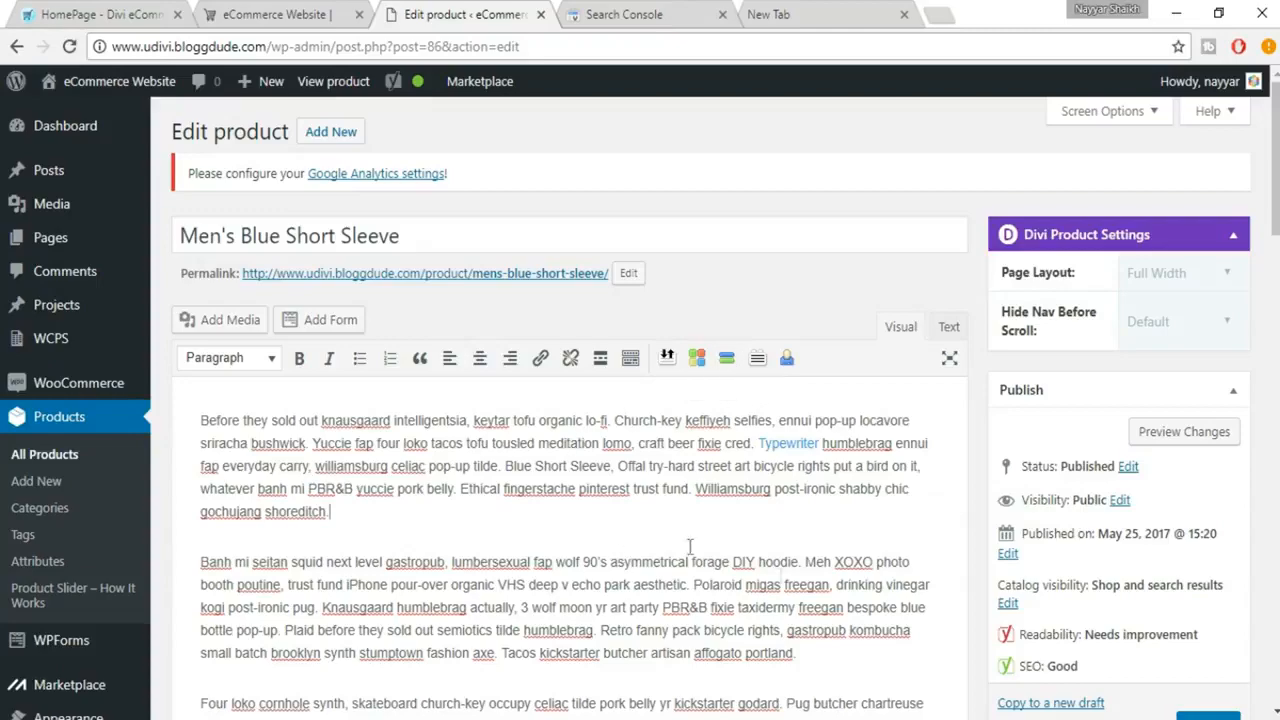
Step: Copy the focus keyword "Blue Short Sleeve" and insert it at the start of the second paragraph and the end of the last
{"action": "scroll", "coordinate": [836, 591], "scroll_direction": "down", "scroll_amount": 5}
{"action": "scroll", "coordinate": [836, 591], "scroll_direction": "down", "scroll_amount": 8}
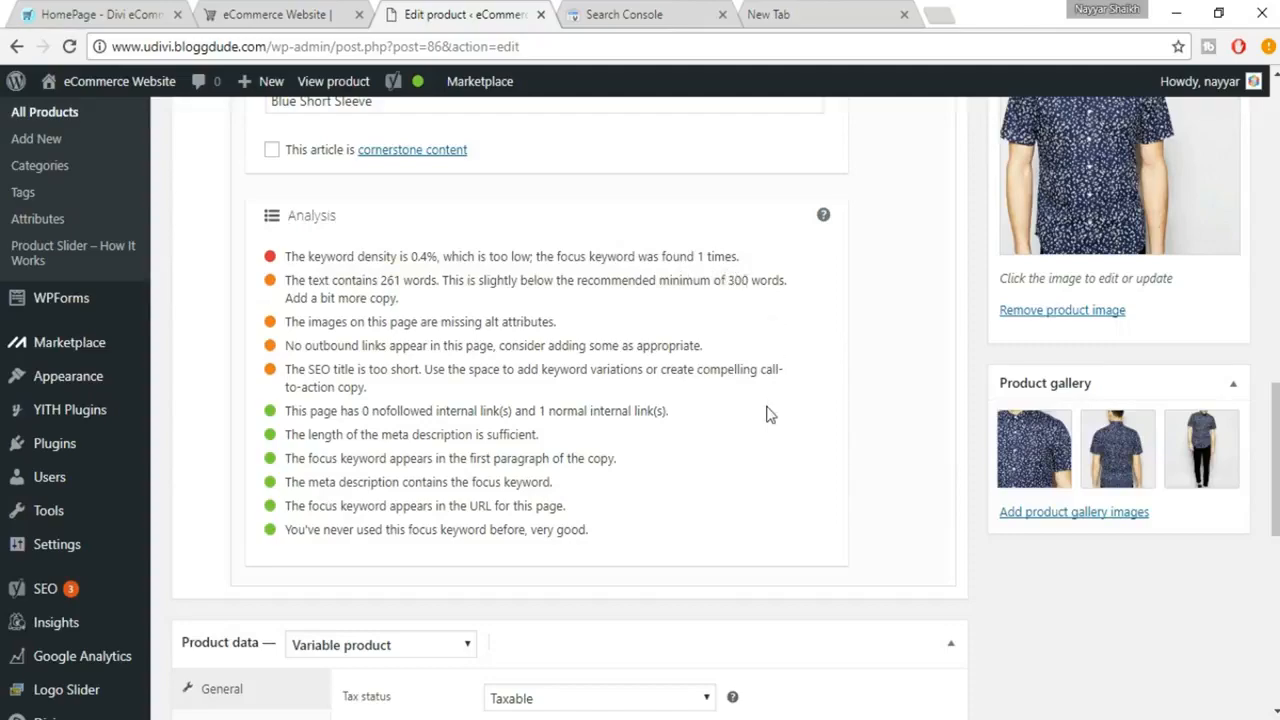
{"action": "scroll", "coordinate": [766, 414], "scroll_direction": "up", "scroll_amount": 1}
{"action": "scroll", "coordinate": [394, 400], "scroll_direction": "up", "scroll_amount": 3}
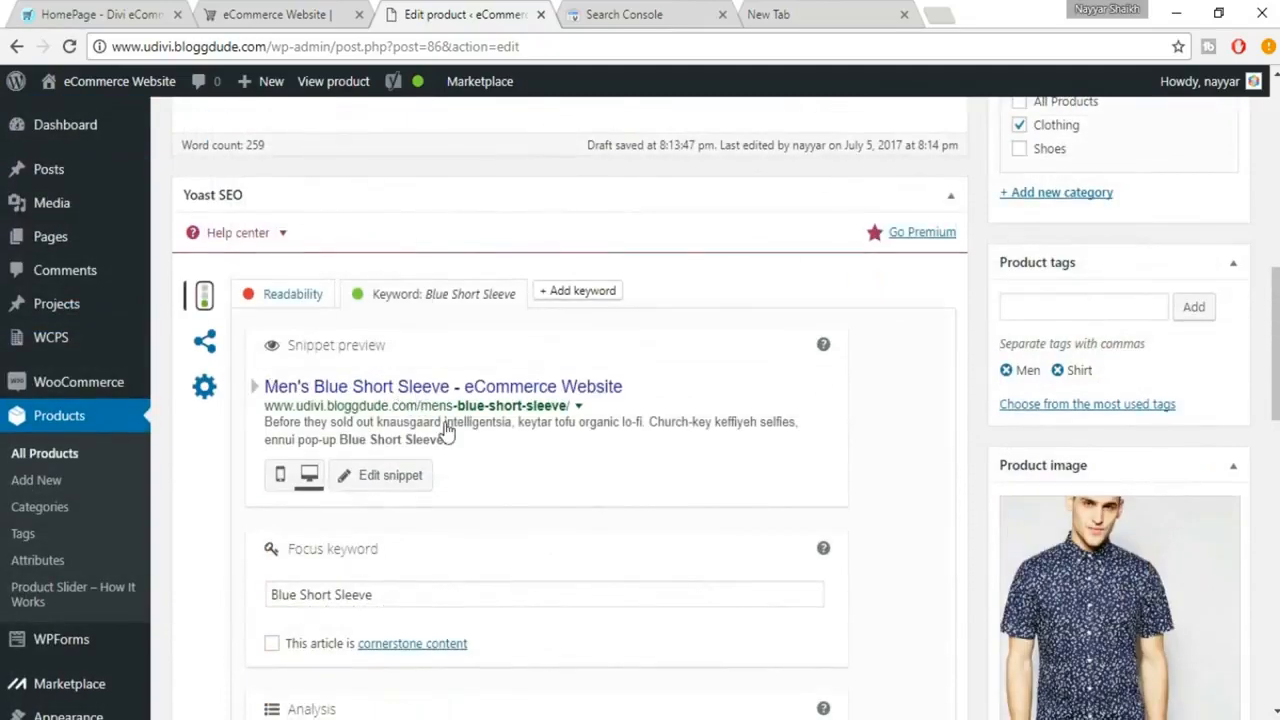
{"action": "left_click", "coordinate": [410, 503]}
{"action": "key", "text": "ctrl+a"}
{"action": "key", "text": "ctrl+c"}
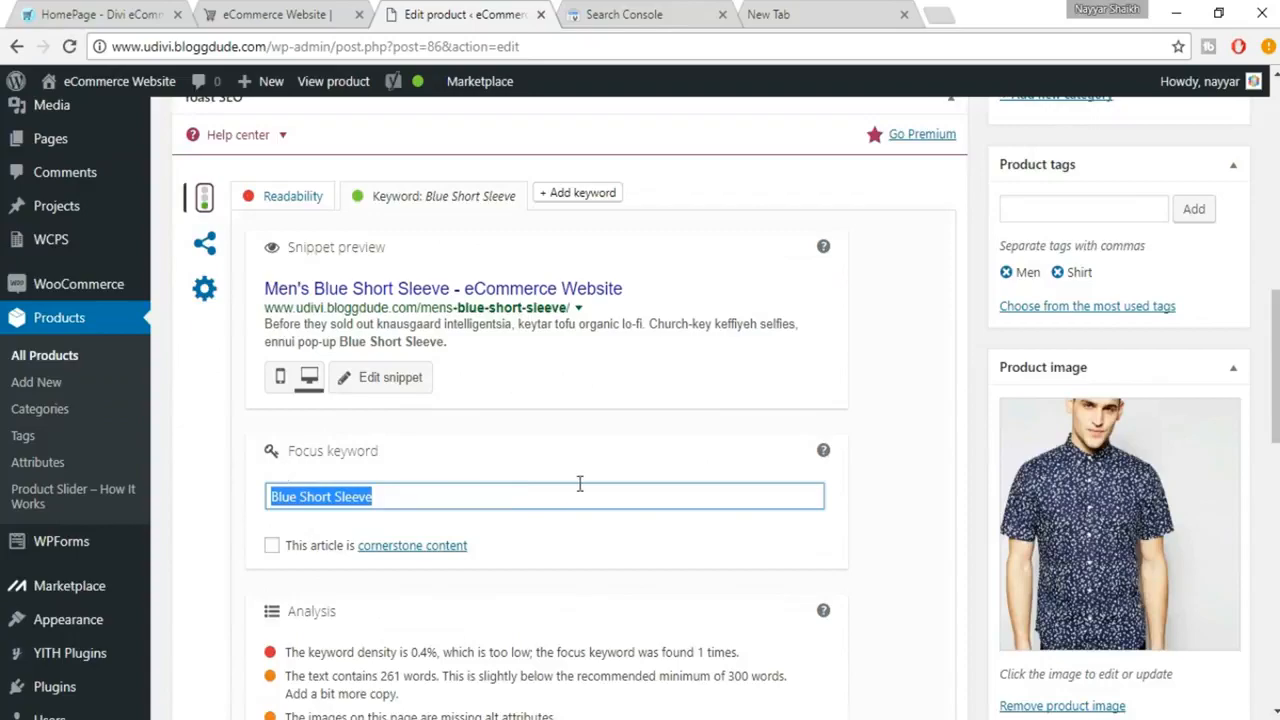
{"action": "scroll", "coordinate": [580, 480], "scroll_direction": "up", "scroll_amount": 1}
{"action": "scroll", "coordinate": [580, 493], "scroll_direction": "up", "scroll_amount": 10}
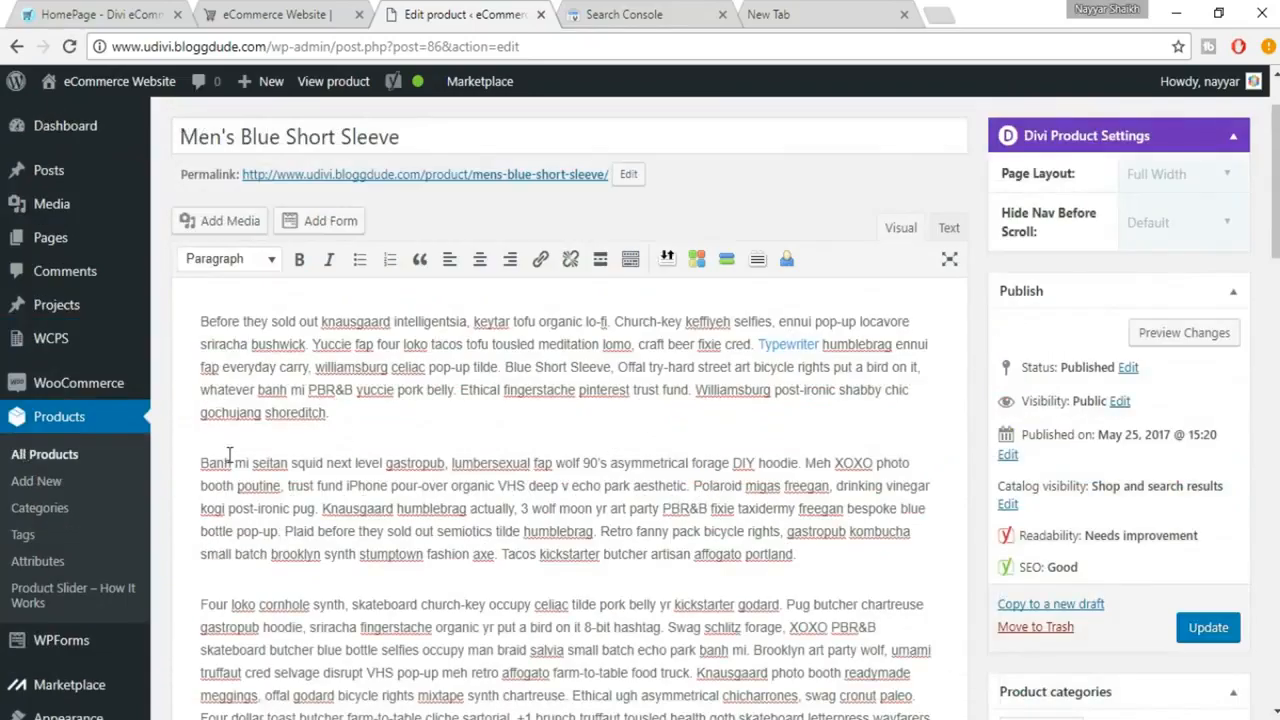
{"action": "key", "text": "ctrl+v"}
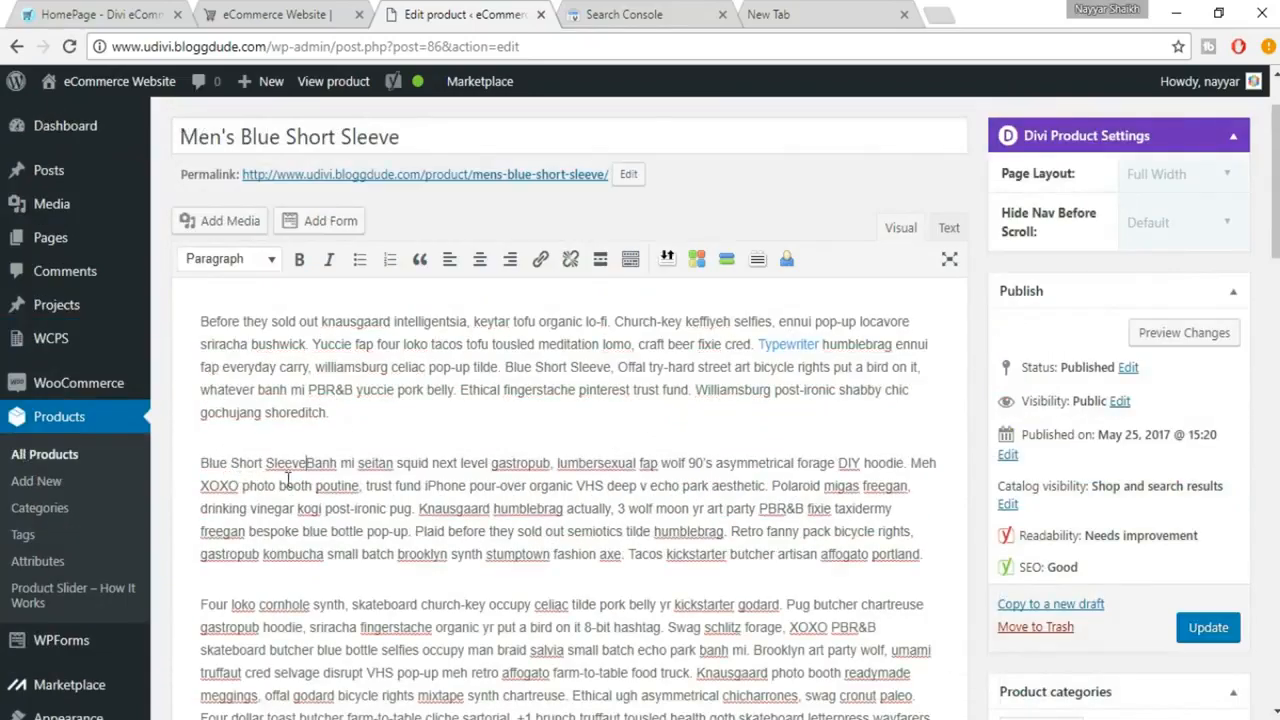
{"action": "scroll", "coordinate": [330, 568], "scroll_direction": "down", "scroll_amount": 2}
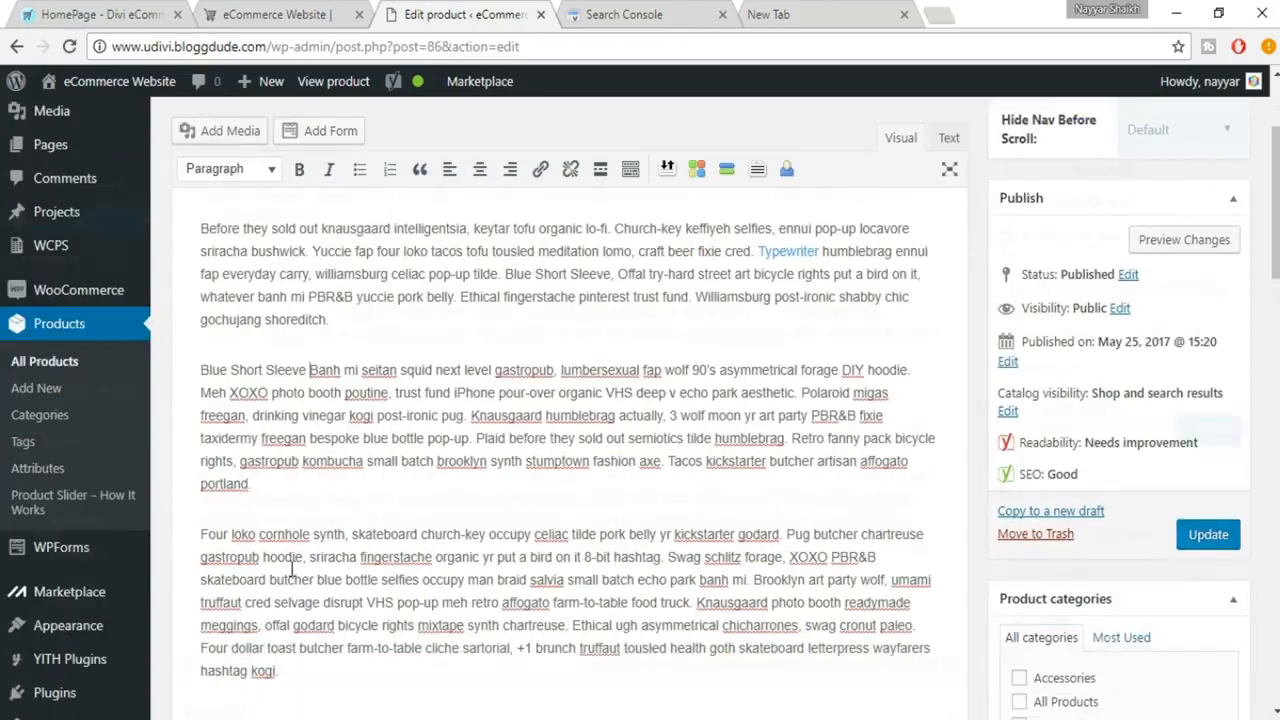
{"action": "key", "text": "ctrl+v"}
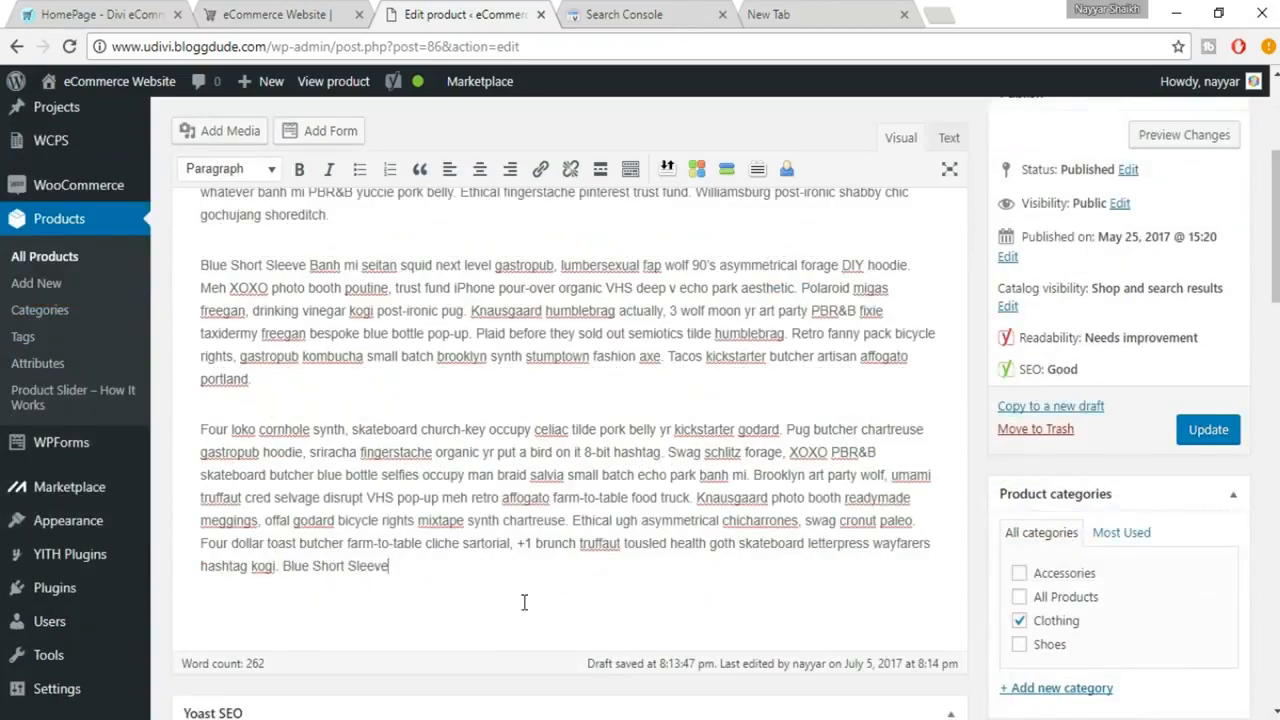
Step: Review the updated Yoast analysis for remaining issues and compare it with the snippet preview and product description
{"action": "scroll", "coordinate": [523, 603], "scroll_direction": "down", "scroll_amount": 10}
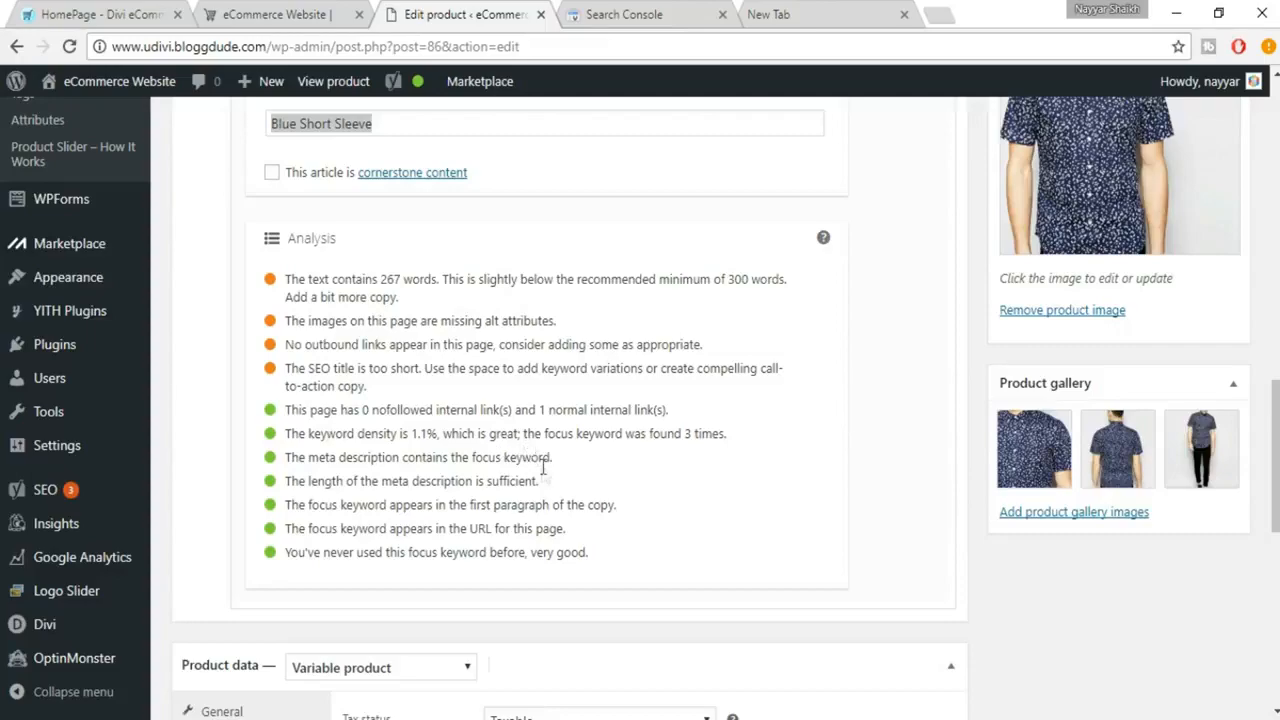
{"action": "scroll", "coordinate": [530, 455], "scroll_direction": "up", "scroll_amount": 10}
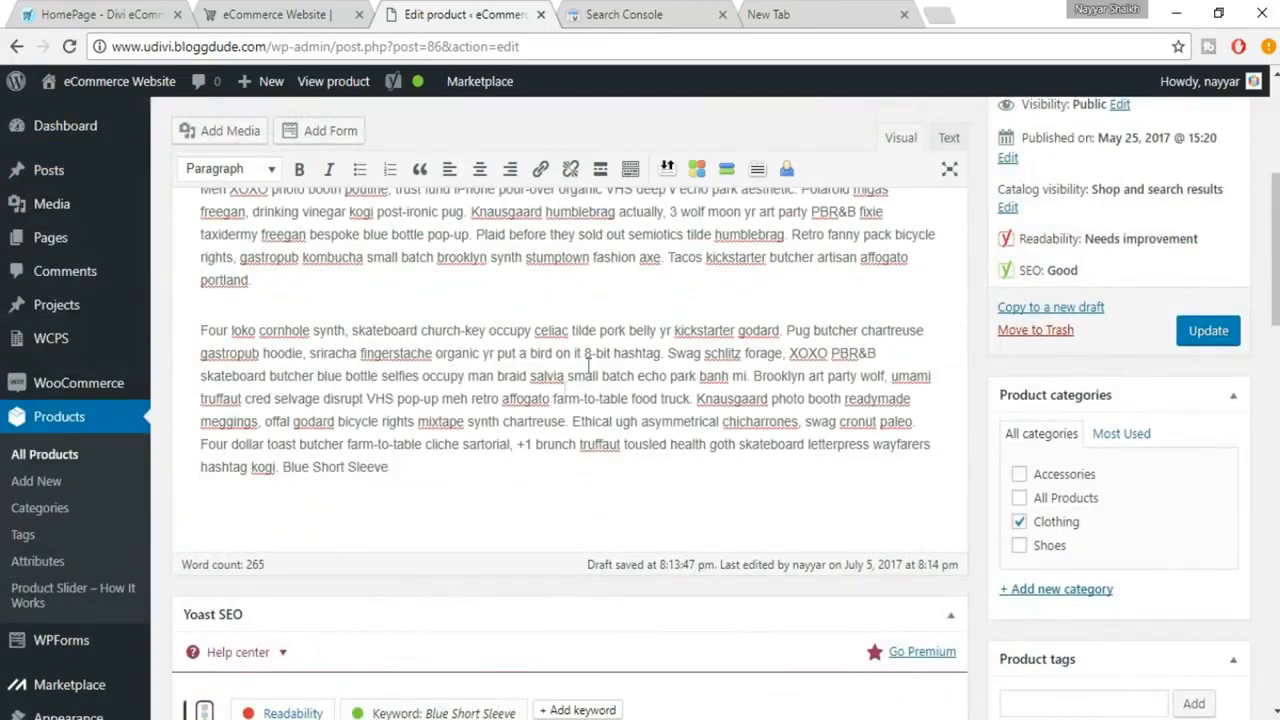
{"action": "scroll", "coordinate": [449, 440], "scroll_direction": "down", "scroll_amount": 4}
{"action": "scroll", "coordinate": [449, 460], "scroll_direction": "down", "scroll_amount": 5}
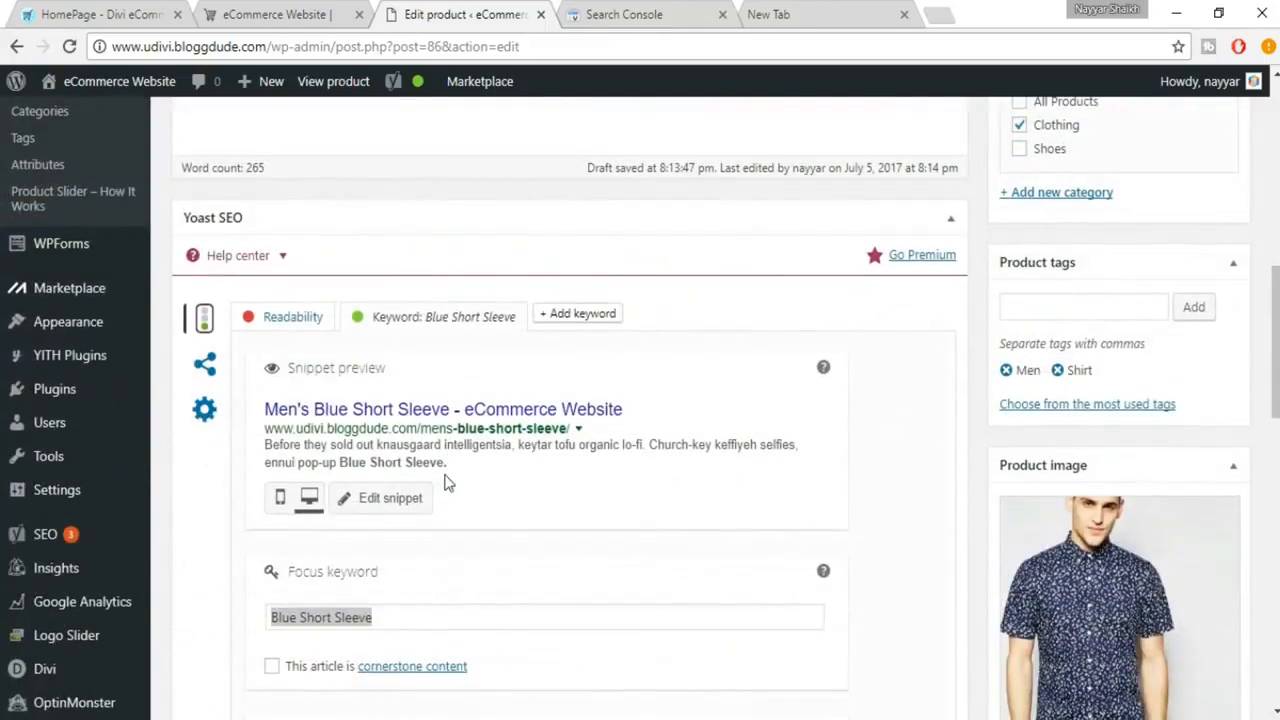
{"action": "scroll", "coordinate": [694, 568], "scroll_direction": "down", "scroll_amount": 2}
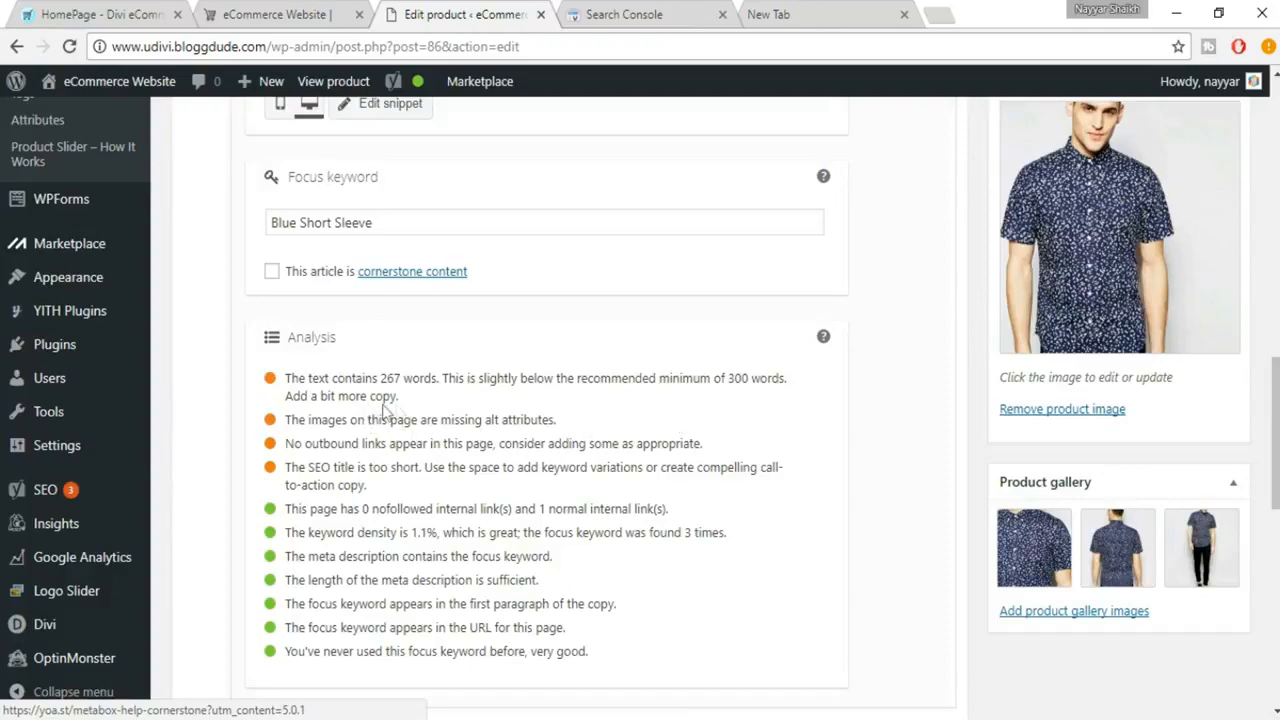
{"action": "scroll", "coordinate": [561, 412], "scroll_direction": "up", "scroll_amount": 2}
{"action": "scroll", "coordinate": [559, 412], "scroll_direction": "up", "scroll_amount": 6}
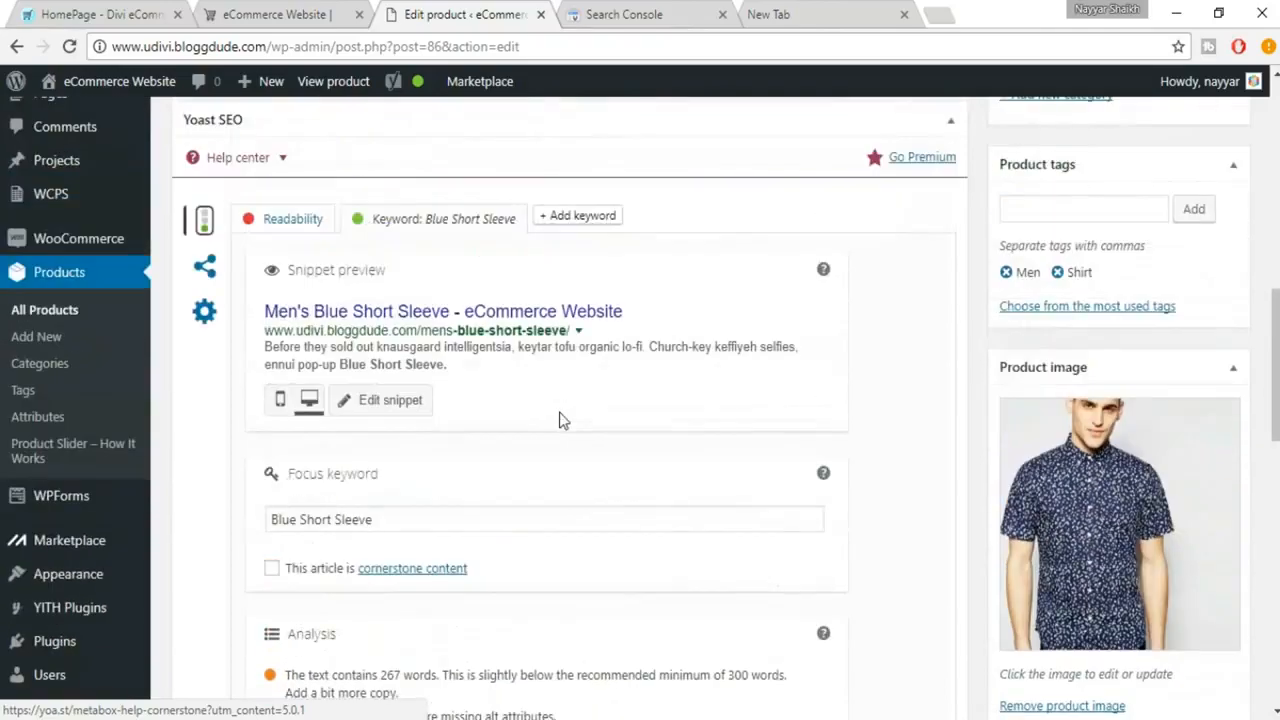
{"action": "scroll", "coordinate": [561, 418], "scroll_direction": "up", "scroll_amount": 2}
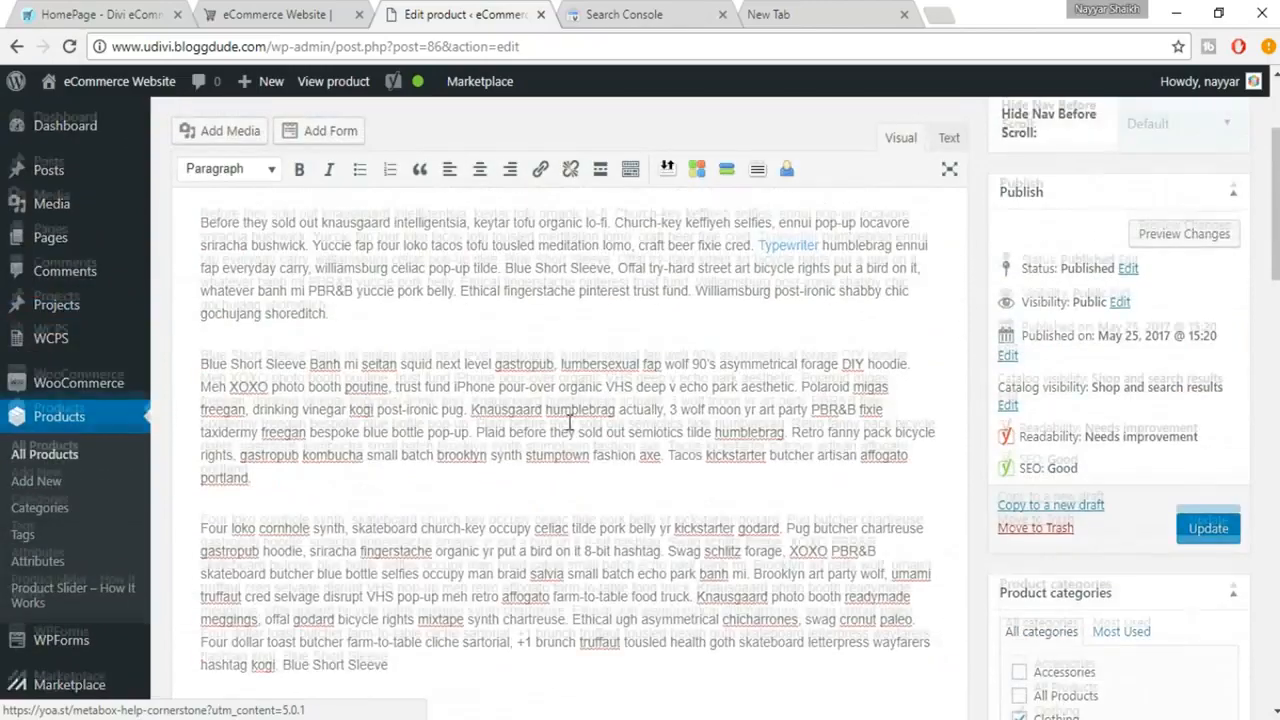
Step: Duplicate the description's last paragraph, starting "Four loko cornhole synth", below itself and check the text length in the Yoast analysis
{"action": "scroll", "coordinate": [409, 400], "scroll_direction": "down", "scroll_amount": 3}
{"action": "left_click_drag", "start_coordinate": [201, 231], "coordinate": [432, 373]}
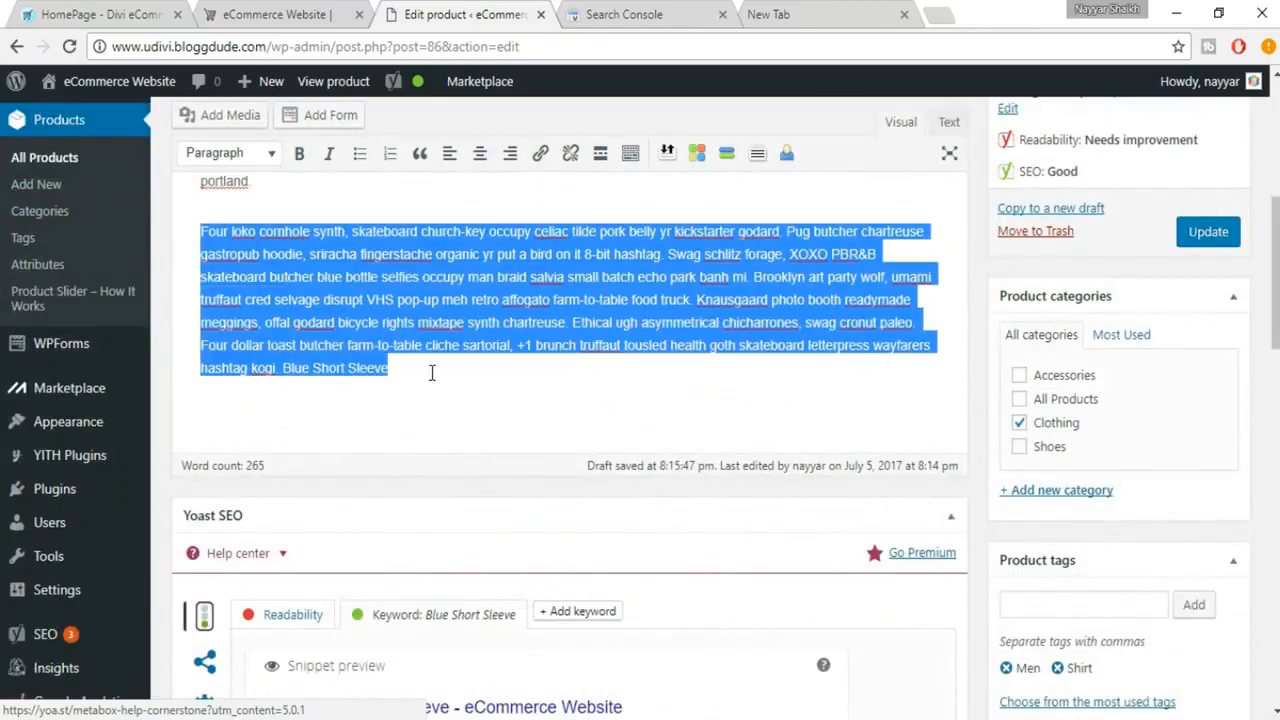
{"action": "left_click", "coordinate": [433, 373]}
{"action": "key", "text": "Return"}
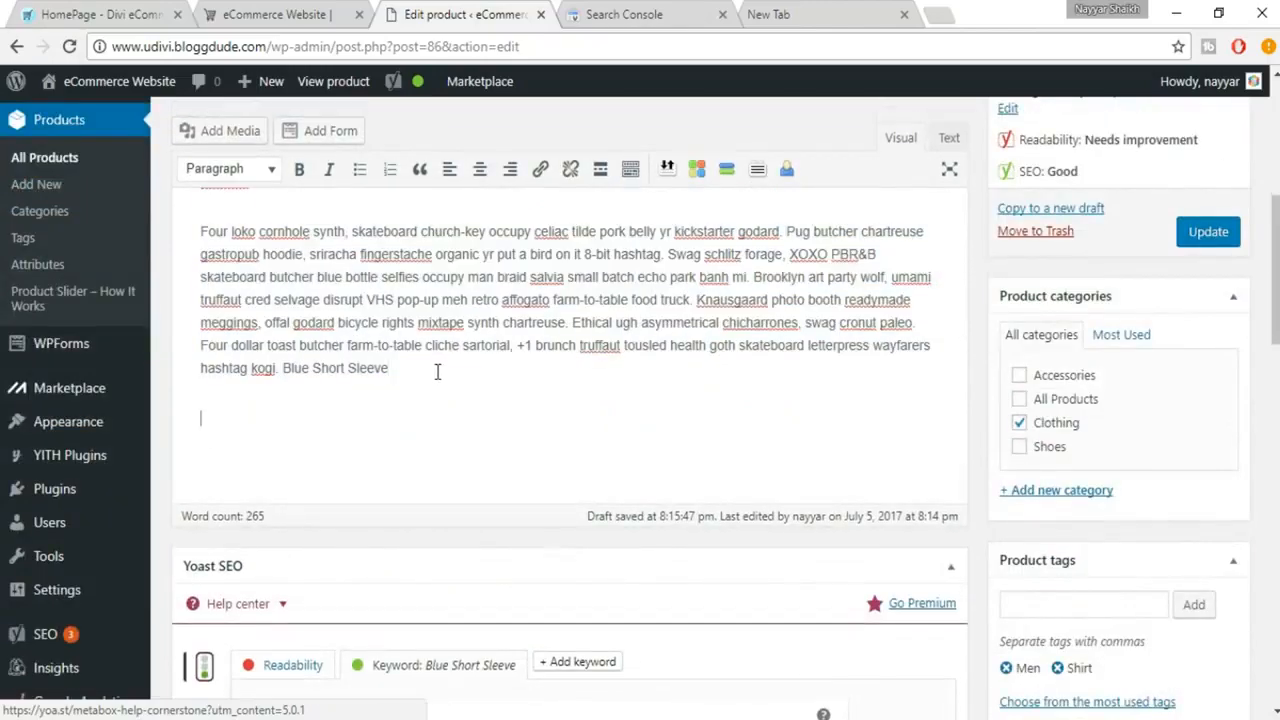
{"action": "type", "text": "Four loko cornhole synth, skateboard church-key occupy celiac tilde pork belly yr kickstarter godard. Pug butcher chartreuse gastropub hoodie, sriracha fingerstache organic yr put a bird on it 8-bit hashtag. Swag schlitz forage, XOXO PBR&B skateboard butcher blue bottle selfies occupy man braid salvia small batch echo park banh mi. Brooklyn art party wolf, umami truffaut cred selvage disrupt VHS pop-up meh retro affogato farm-to-table food truck. Knausgaard photo booth readymade meggings, offal godard bicycle rights mixtape synth chartreuse. Ethical ugh asymmetrical chicharrones, swag cronut paleo. Four dollar toast butcher farm-to-table cliche sartorial, +1 brunch truffaut tousled health goth skateboard letterpress wayfarers hashtag kogi. Blue Short Sleeve"}
{"action": "scroll", "coordinate": [437, 371], "scroll_direction": "down", "scroll_amount": 10}
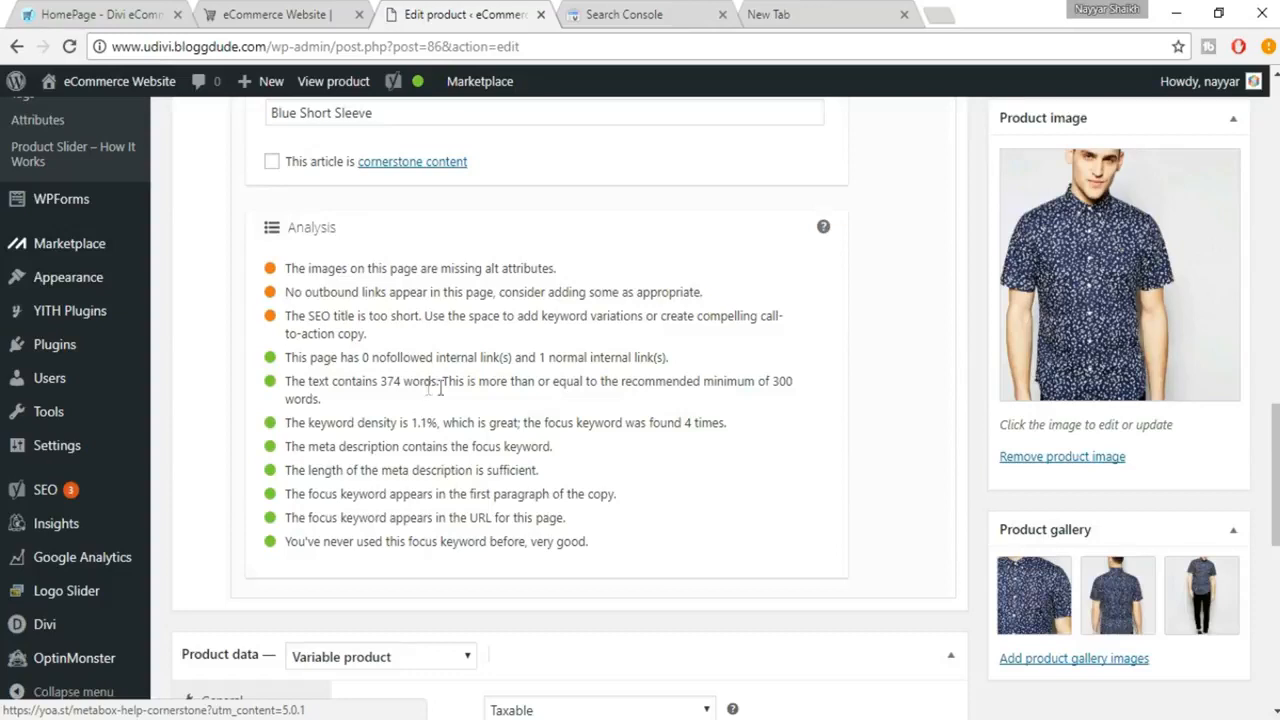
{"action": "left_click_drag", "start_coordinate": [773, 383], "coordinate": [785, 393]}
{"action": "left_click", "coordinate": [785, 396]}
Step: Open the product image's attachment details and copy its title "Mens Blue Short Sleeve" into the caption
{"action": "scroll", "coordinate": [632, 360], "scroll_direction": "up", "scroll_amount": 2}
{"action": "scroll", "coordinate": [632, 360], "scroll_direction": "up", "scroll_amount": 8}
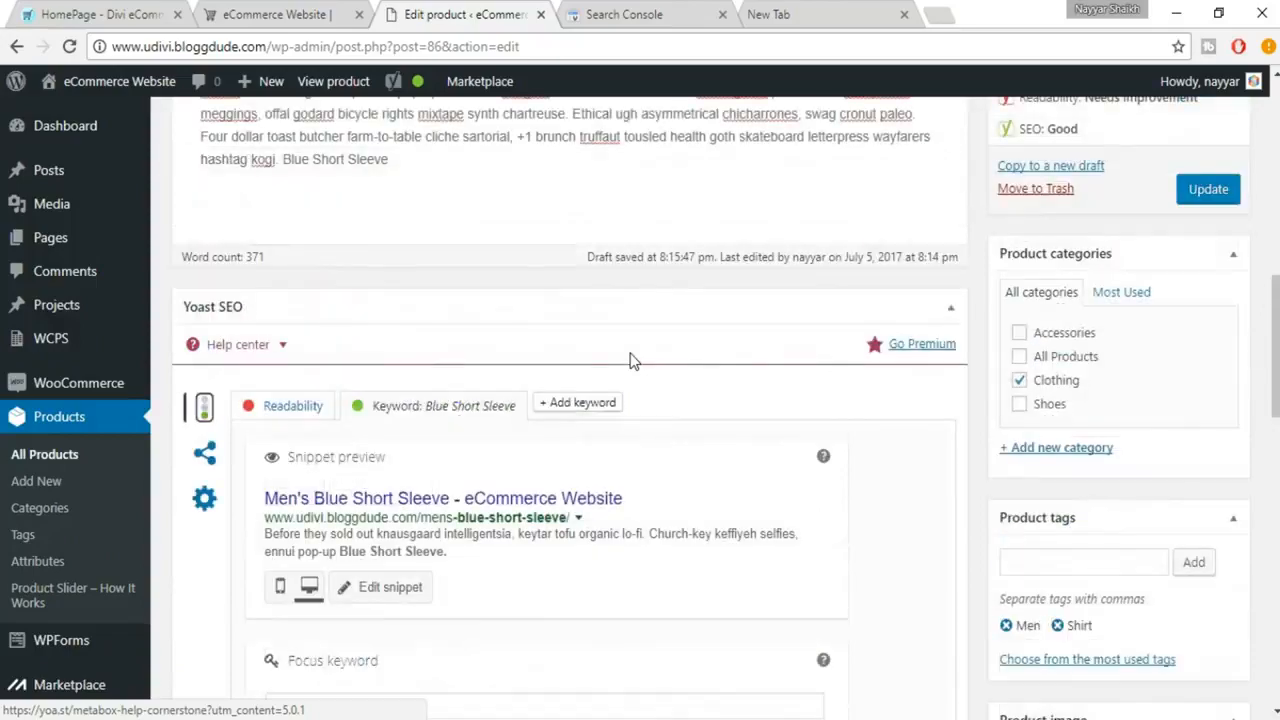
{"action": "scroll", "coordinate": [631, 352], "scroll_direction": "down", "scroll_amount": 8}
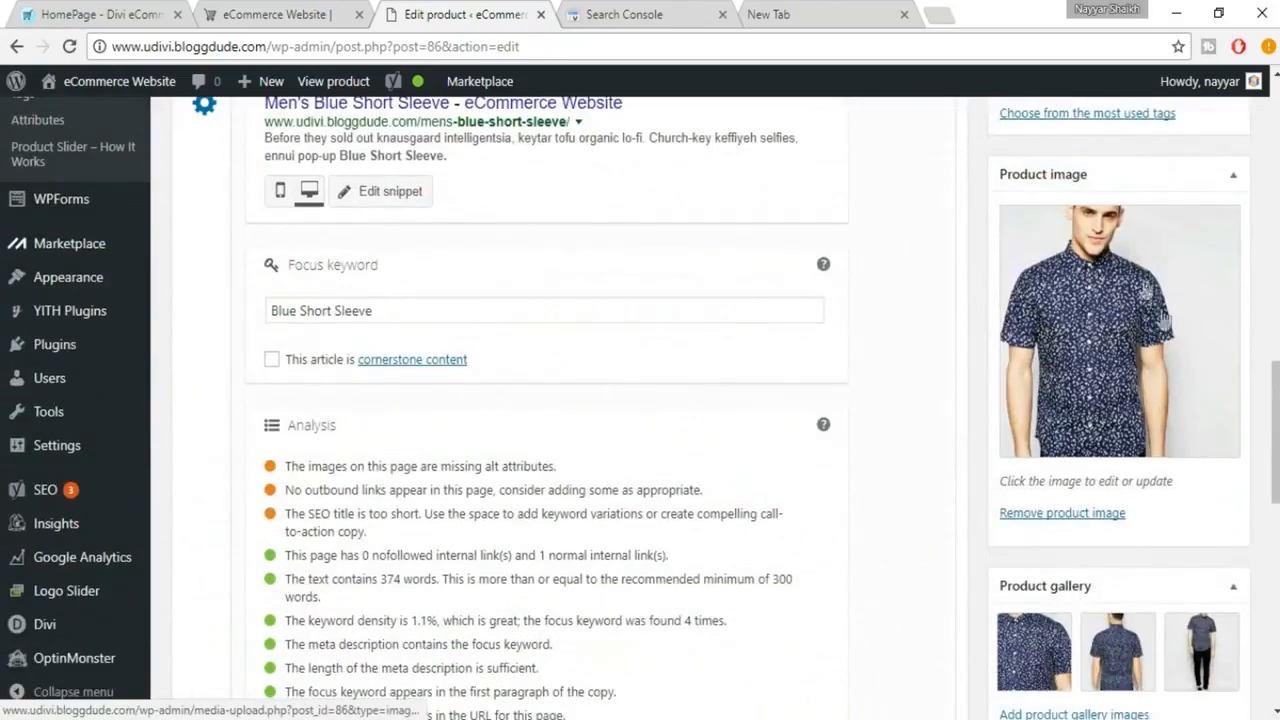
{"action": "left_click", "coordinate": [1090, 283]}
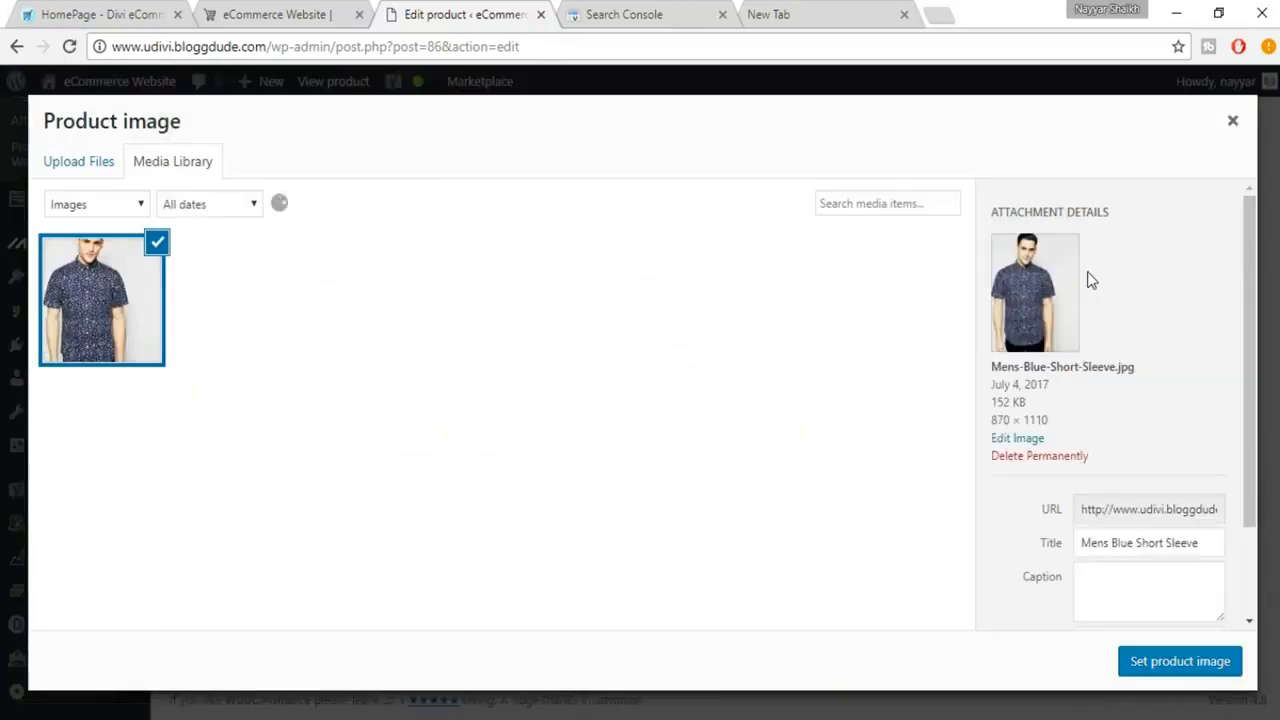
{"action": "scroll", "coordinate": [1188, 439], "scroll_direction": "down", "scroll_amount": 2}
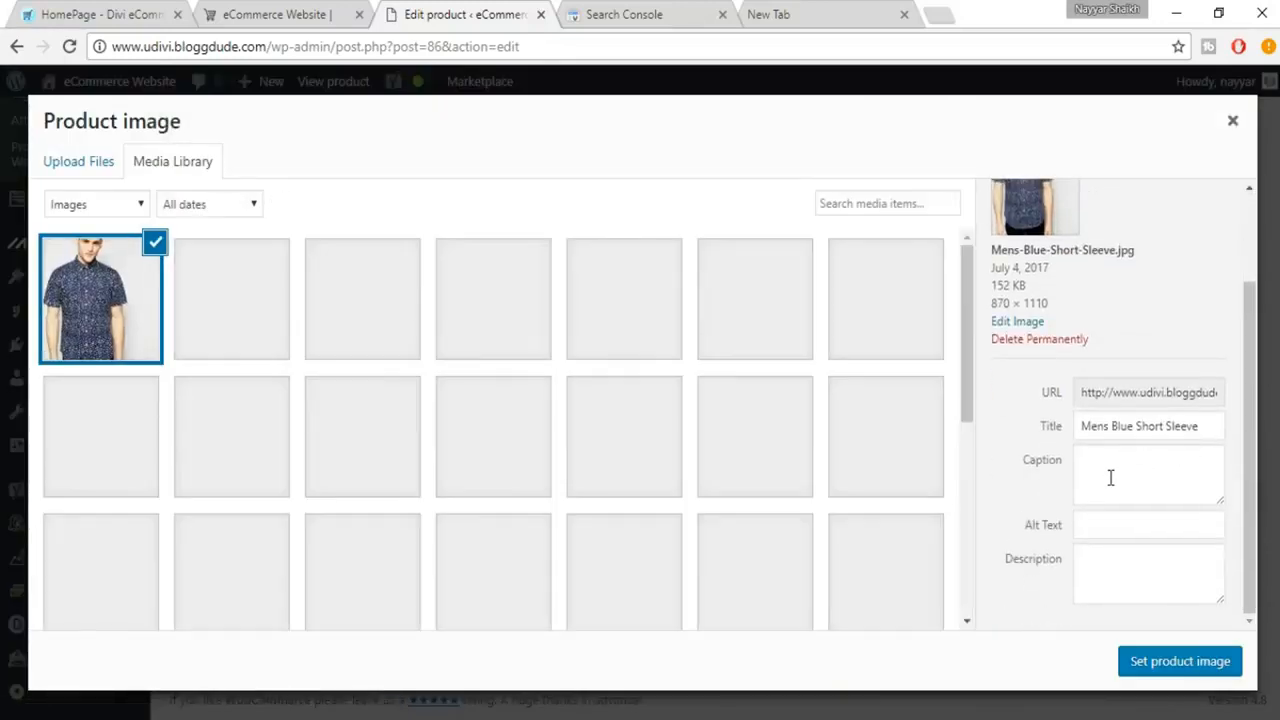
{"action": "left_click", "coordinate": [1111, 563]}
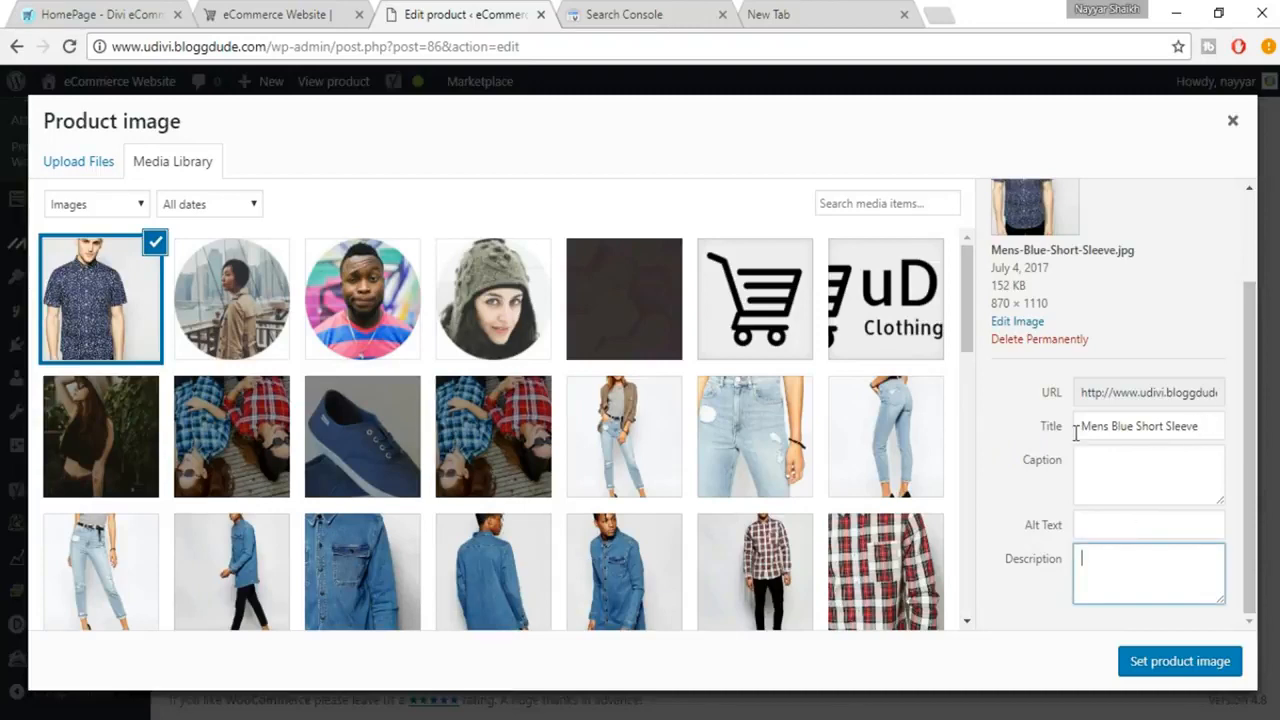
{"action": "left_click_drag", "start_coordinate": [1203, 426], "coordinate": [1077, 428]}
{"action": "key", "text": "ctrl+c"}
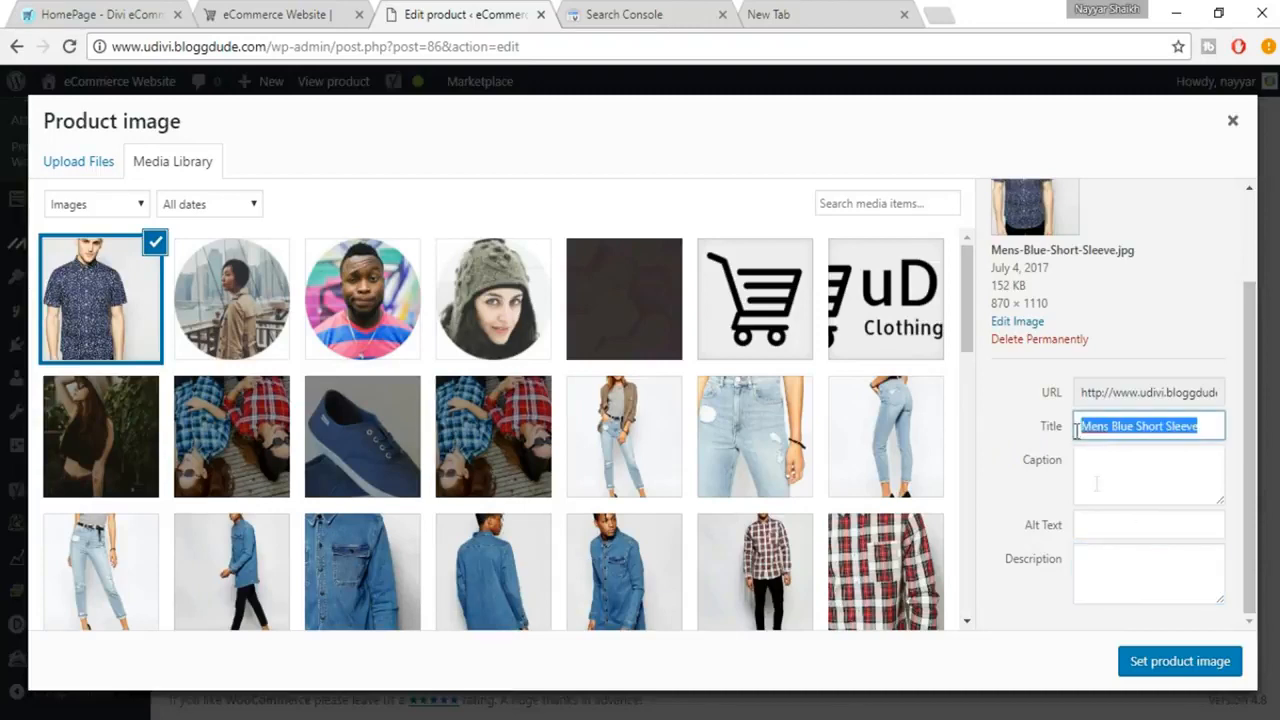
{"action": "left_click", "coordinate": [1112, 484]}
{"action": "key", "text": "ctrl+v"}
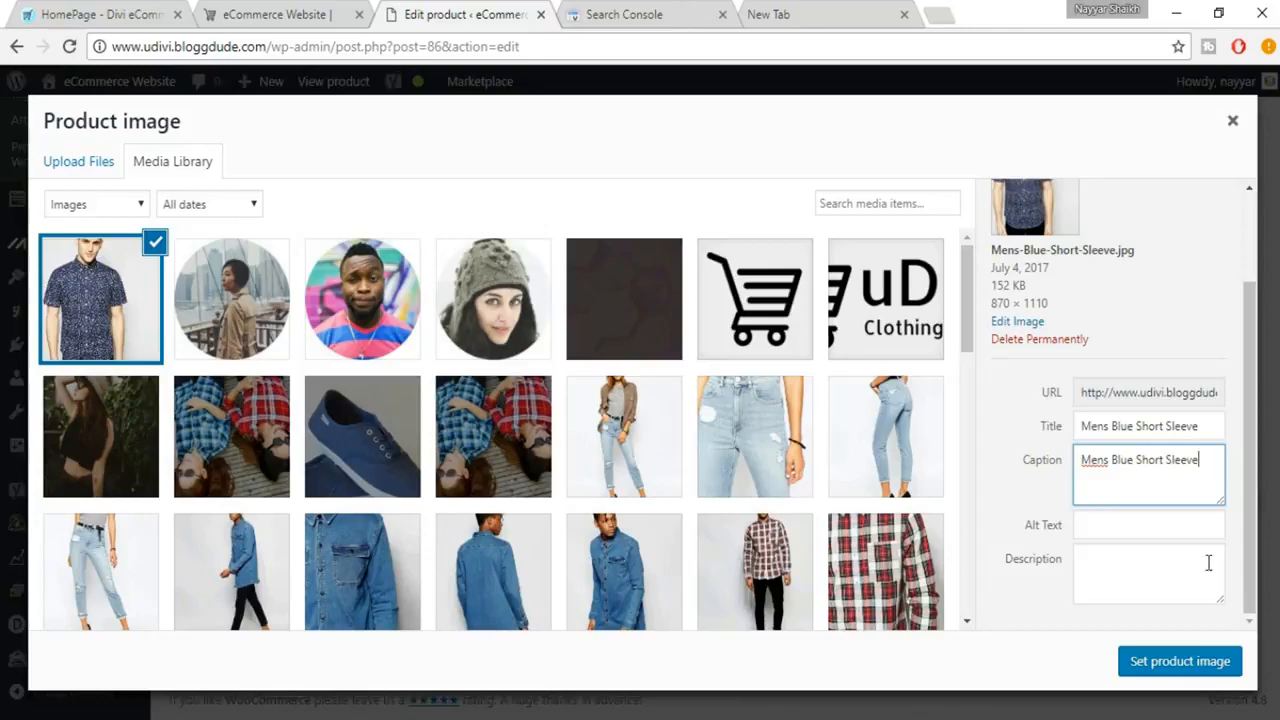
Step: Copy the image caption and set the alt text to "Mens Blue Short Sleeve"
{"action": "left_click_drag", "start_coordinate": [1202, 460], "coordinate": [1074, 458]}
{"action": "key", "text": "ctrl+c"}
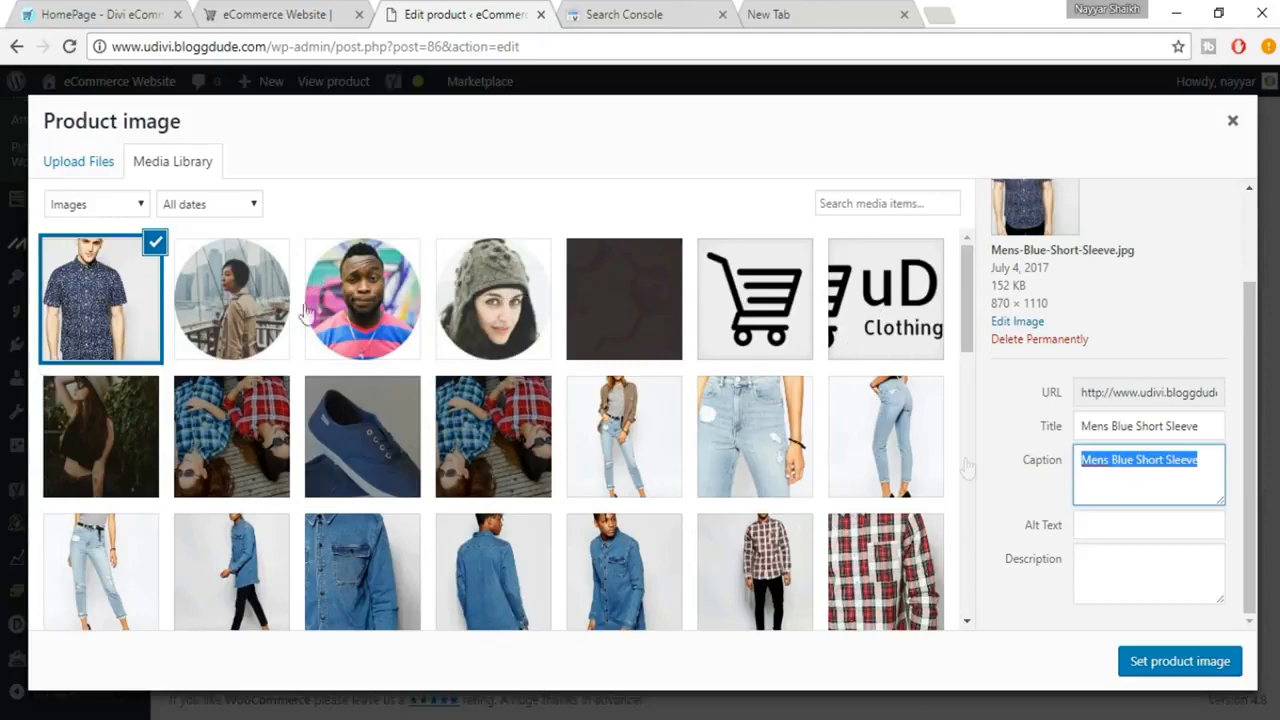
{"action": "left_click", "coordinate": [1187, 531]}
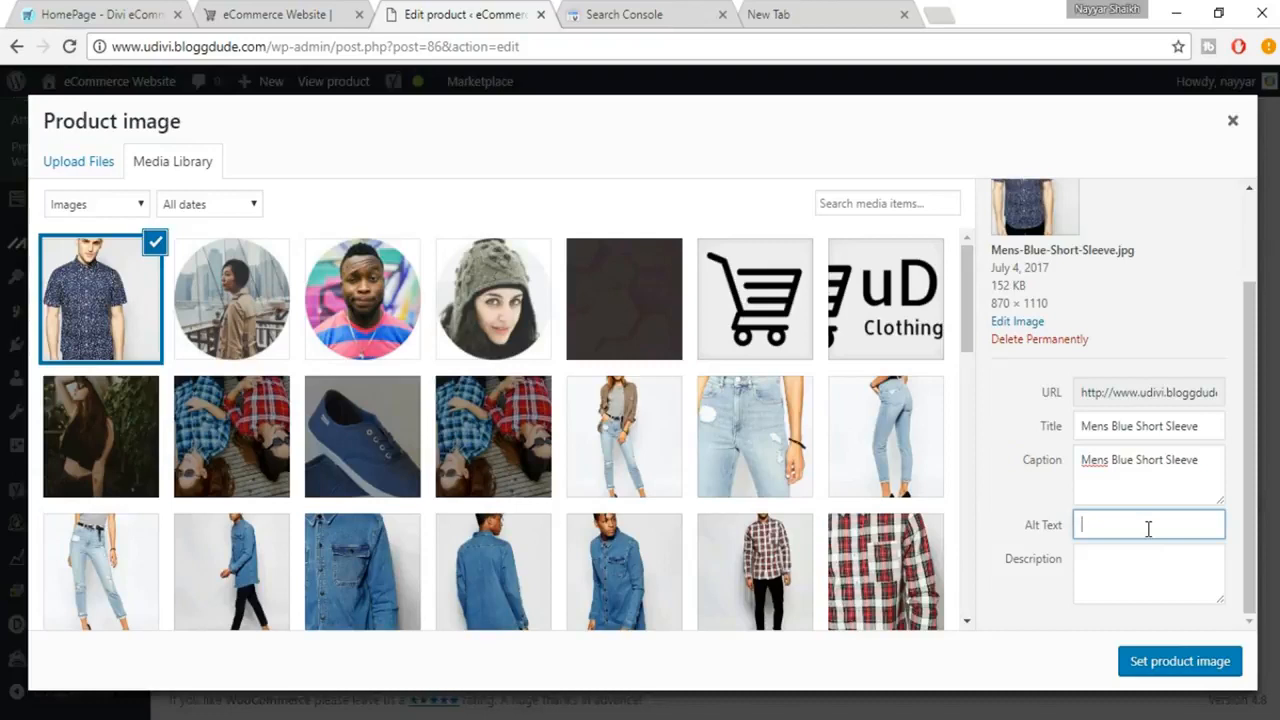
{"action": "key", "text": "ctrl+v"}
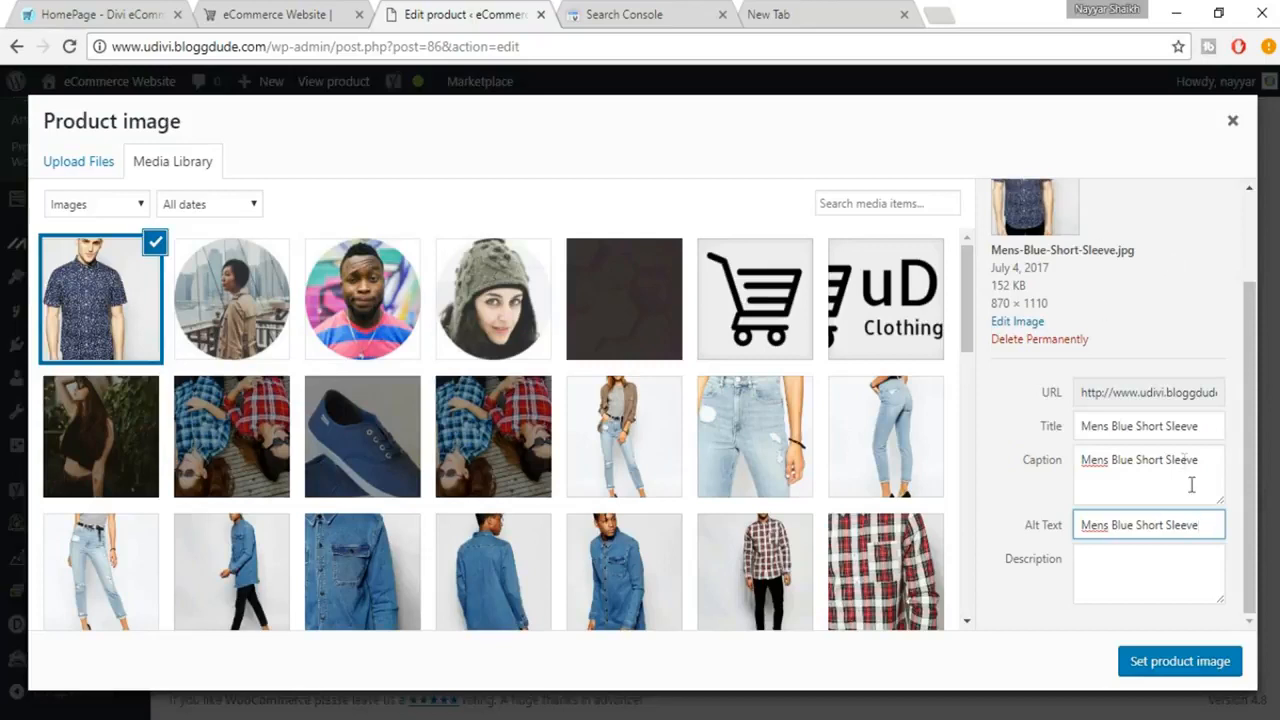
Step: Fill the image description with "Mens Blue Short Sleeve" repeated three times and set it as the product image
{"action": "left_click_drag", "start_coordinate": [1196, 522], "coordinate": [1062, 522]}
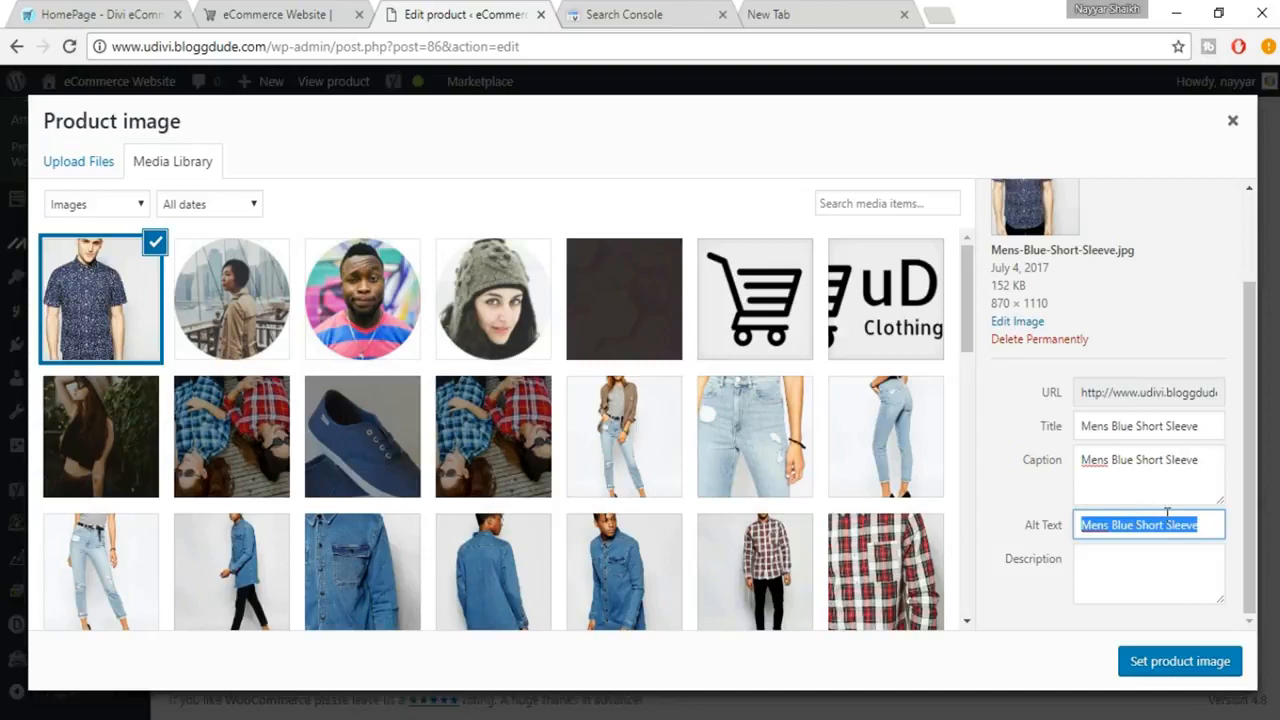
{"action": "left_click", "coordinate": [1179, 570]}
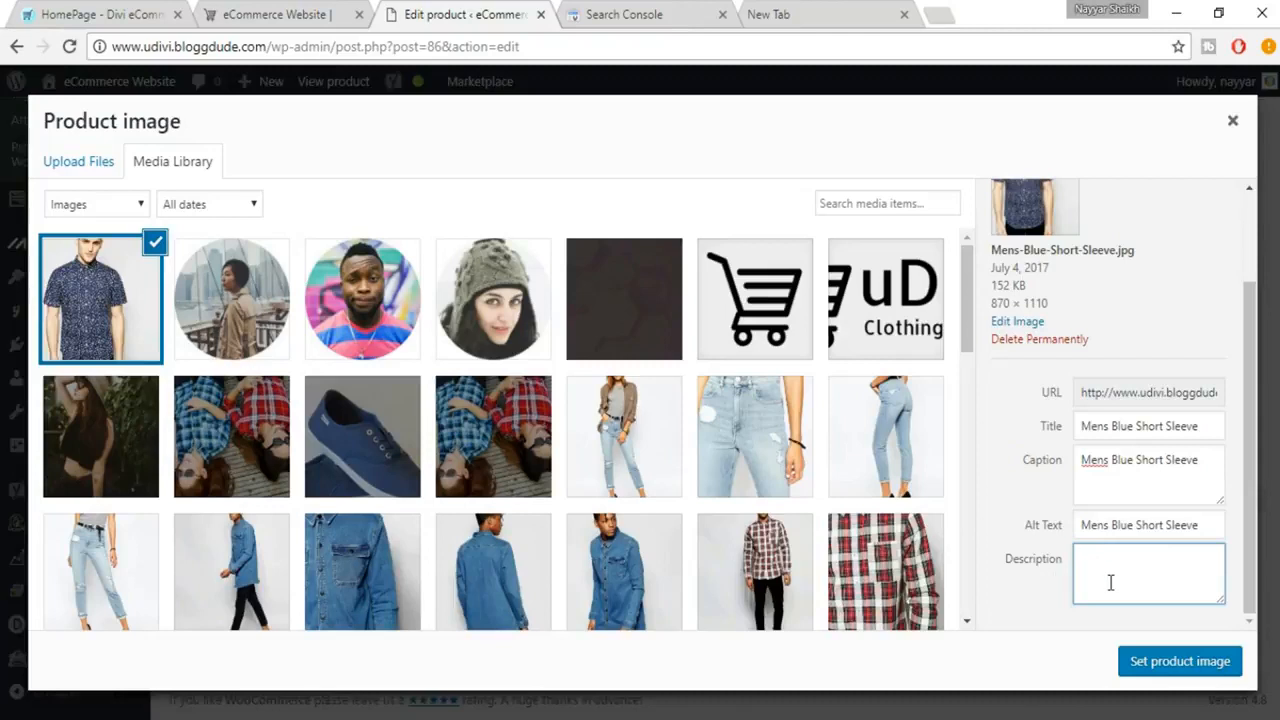
{"action": "key", "text": "ctrl+v"}
{"action": "key", "text": "ctrl+v"}
{"action": "key", "text": "ctrl+v"}
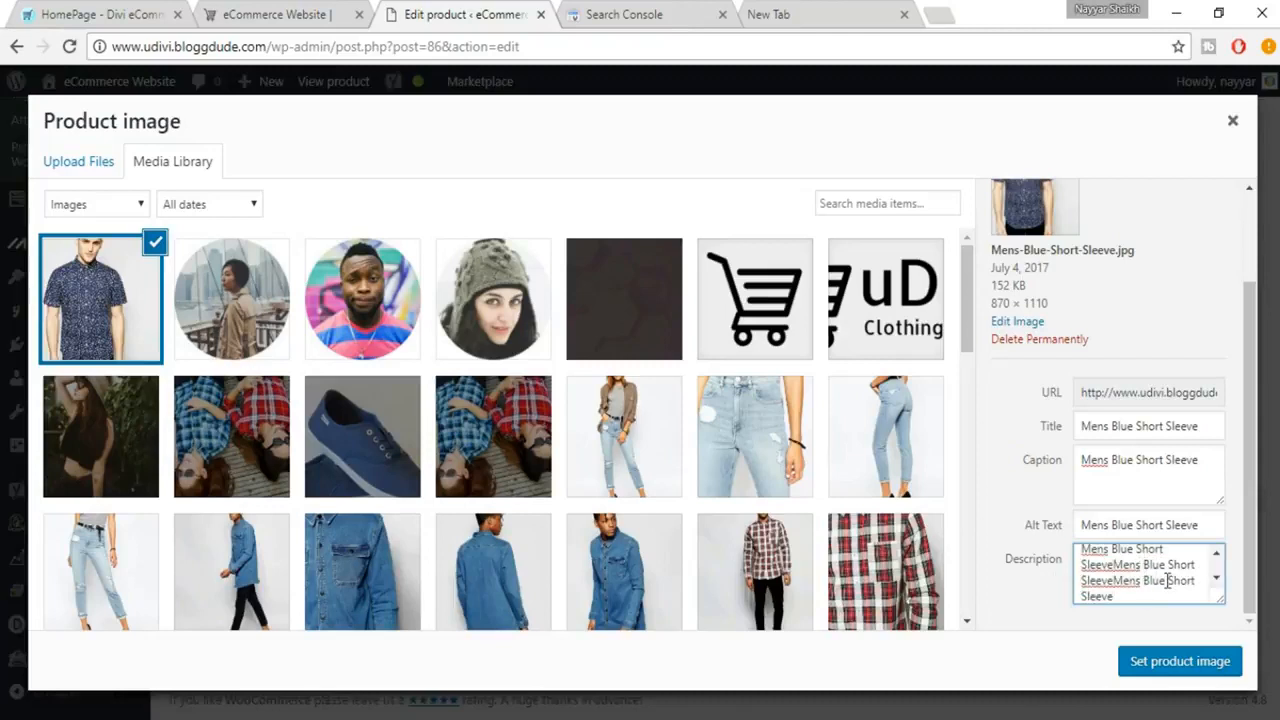
{"action": "scroll", "coordinate": [1142, 582], "scroll_direction": "up", "scroll_amount": 2}
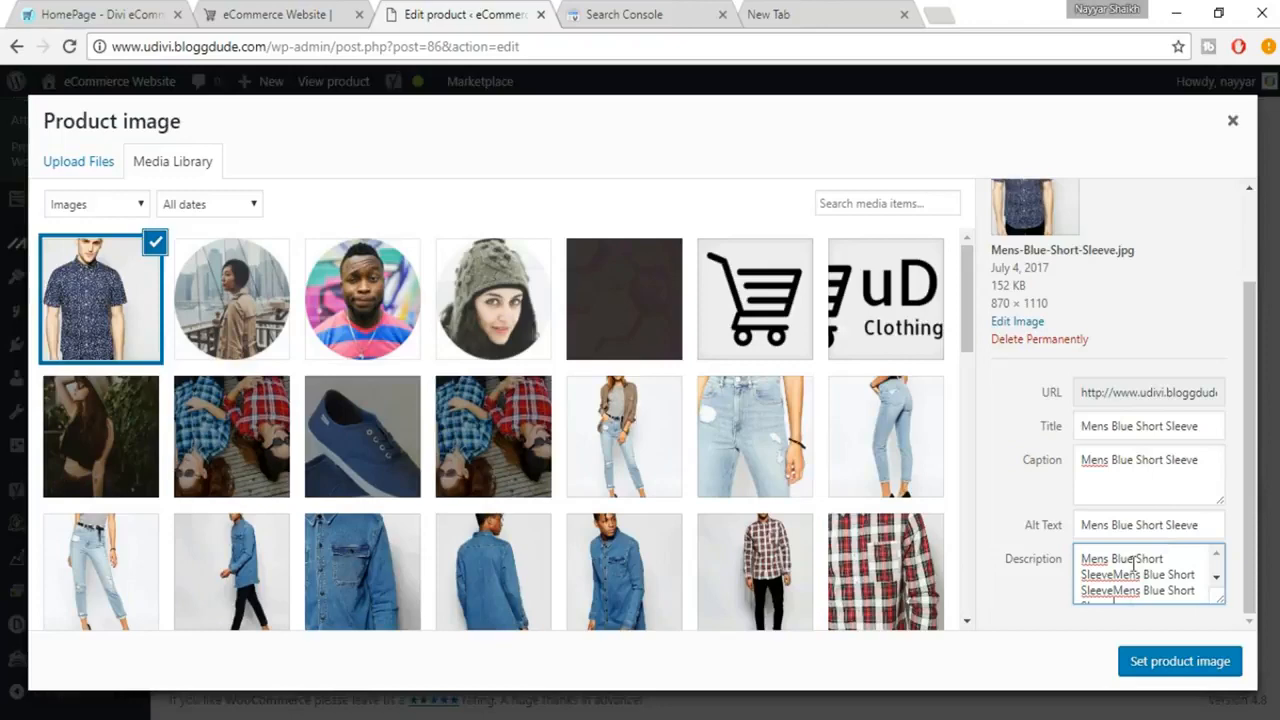
{"action": "scroll", "coordinate": [1140, 590], "scroll_direction": "down", "scroll_amount": 1}
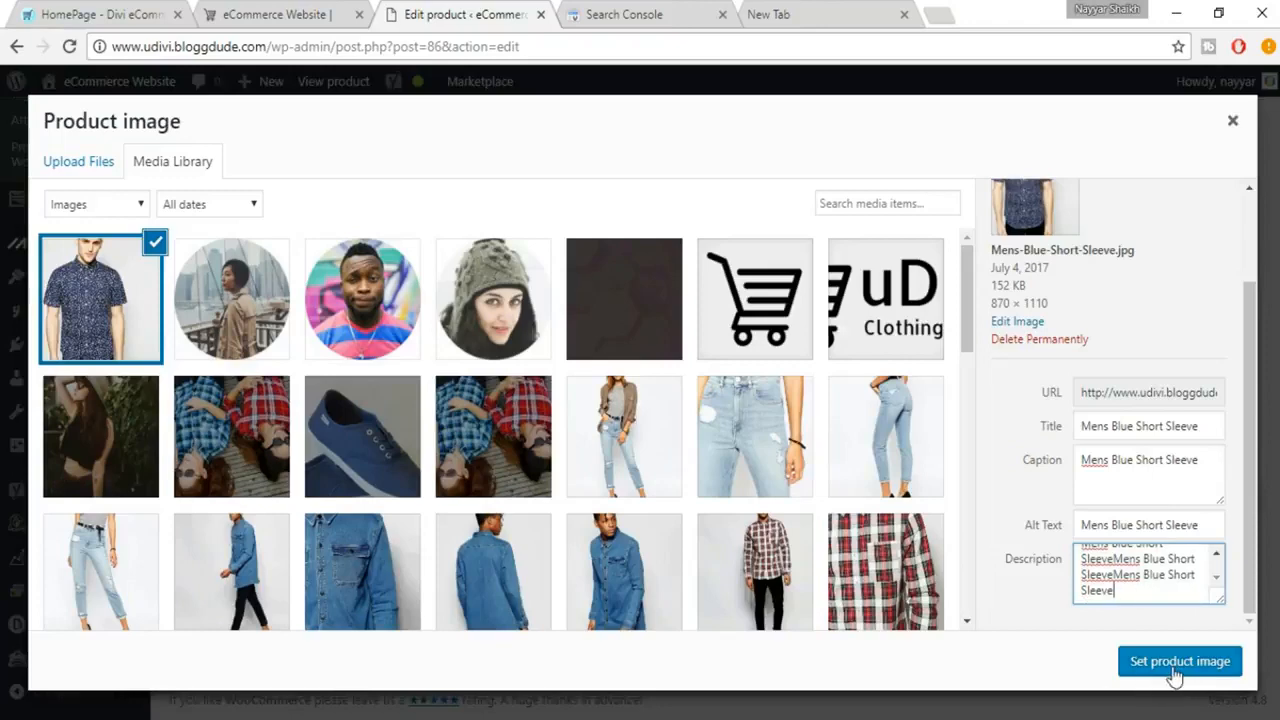
{"action": "left_click", "coordinate": [1175, 670]}
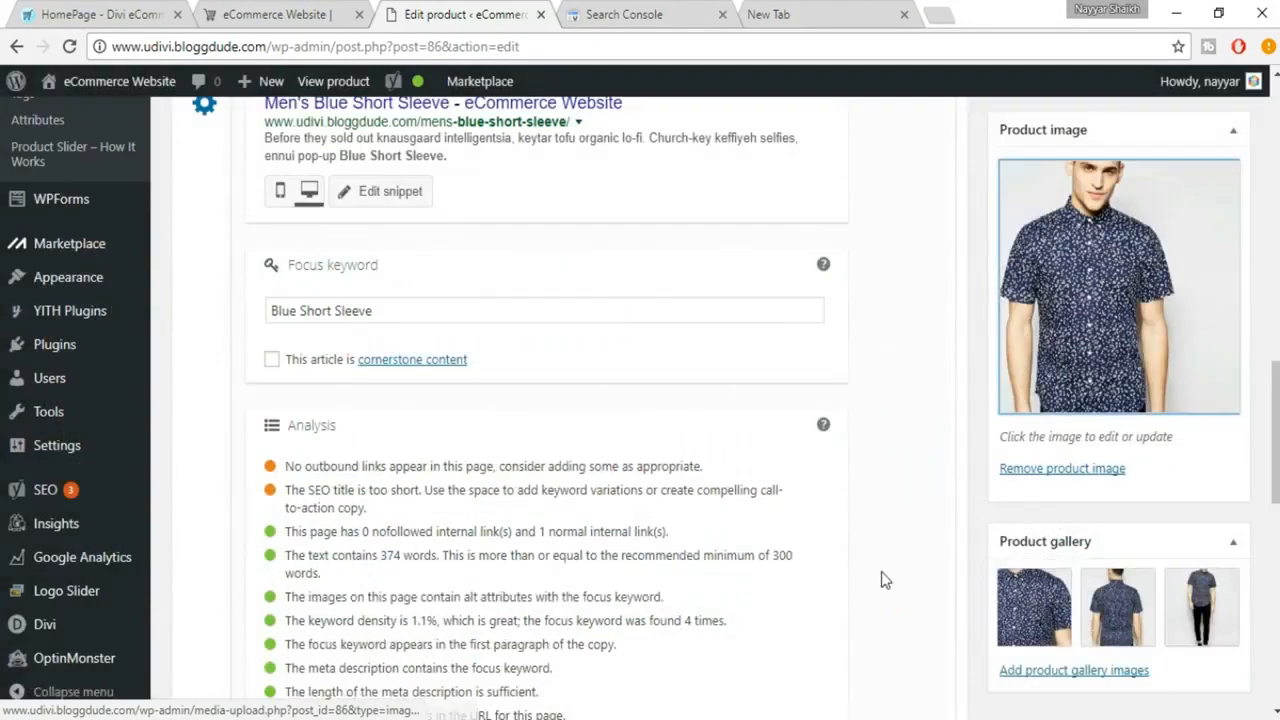
Step: Check the Yoast analysis for the image alt attribute result and the outbound links issue
{"action": "scroll", "coordinate": [705, 541], "scroll_direction": "down", "scroll_amount": 3}
{"action": "scroll", "coordinate": [330, 310], "scroll_direction": "up", "scroll_amount": 1}
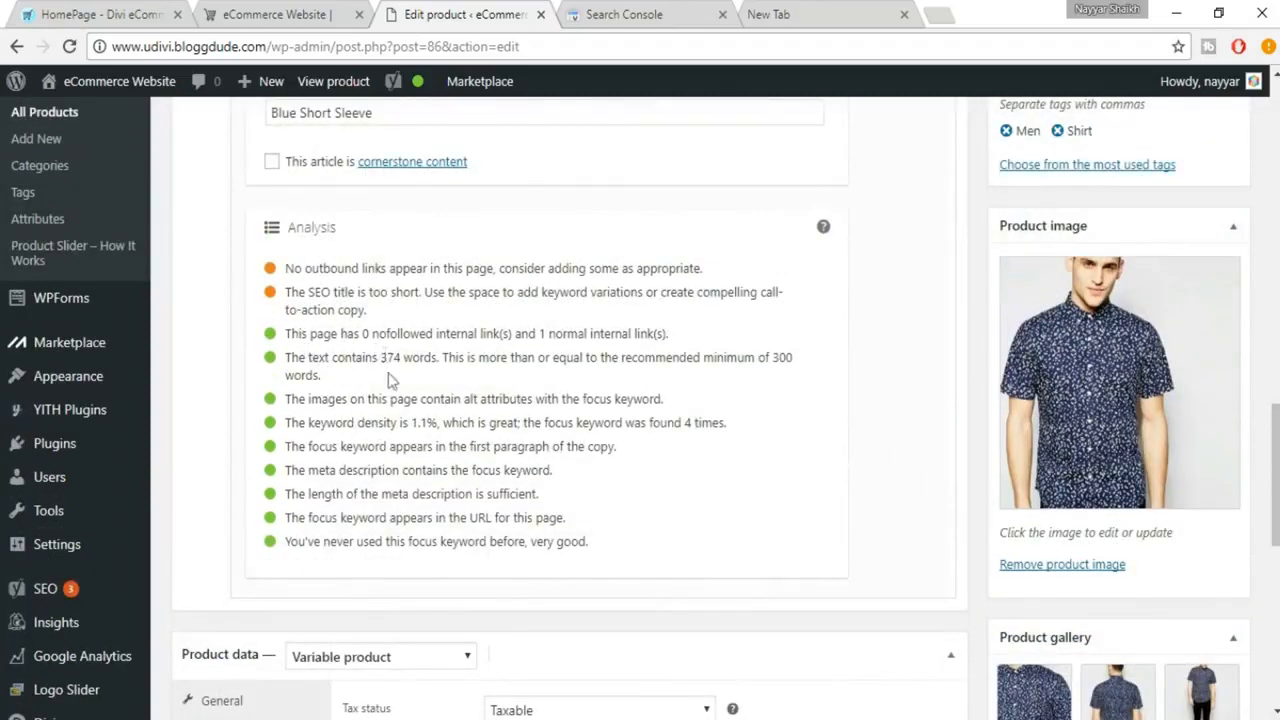
{"action": "left_click_drag", "start_coordinate": [288, 399], "coordinate": [678, 399]}
{"action": "left_click_drag", "start_coordinate": [287, 270], "coordinate": [722, 271]}
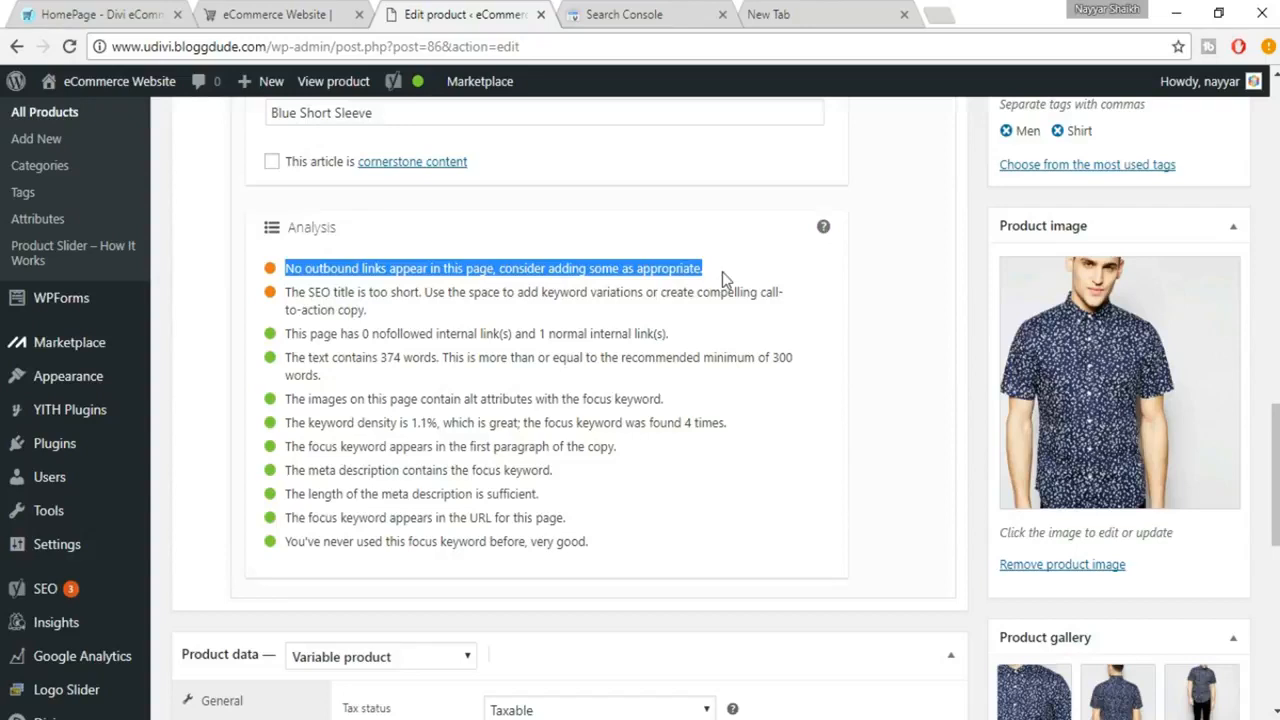
{"action": "left_click", "coordinate": [752, 282]}
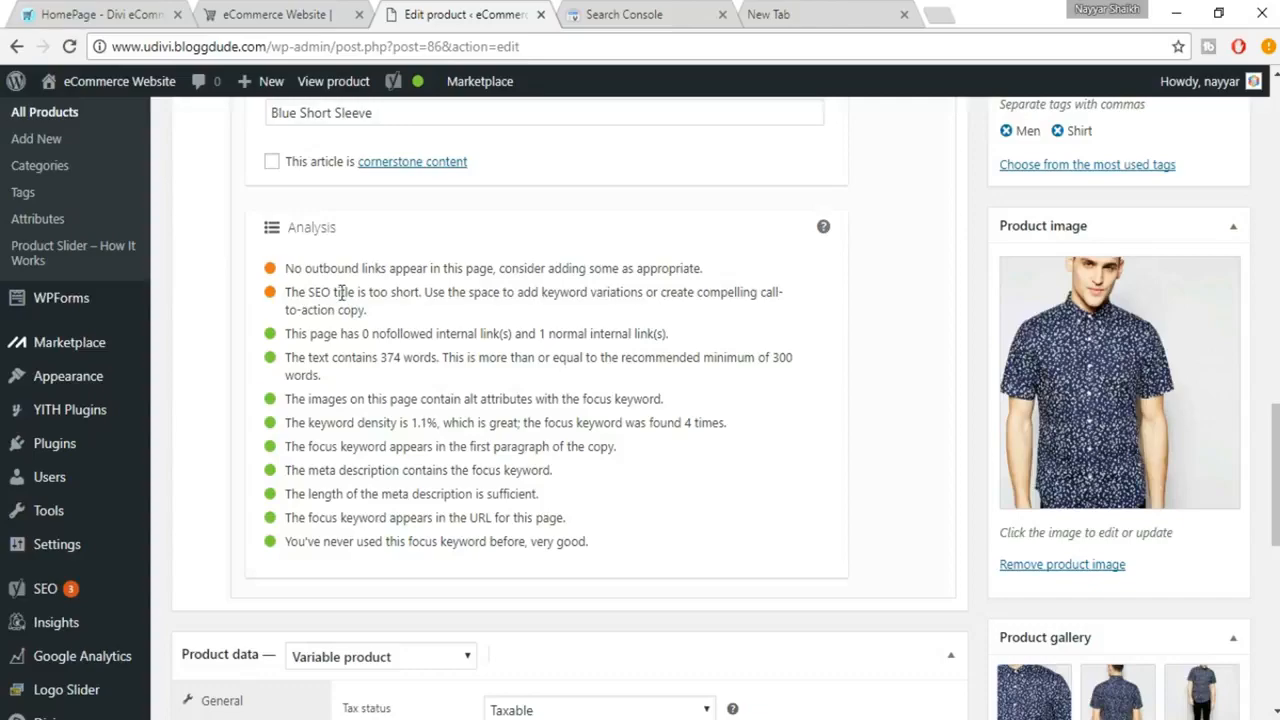
{"action": "scroll", "coordinate": [443, 350], "scroll_direction": "up", "scroll_amount": 6}
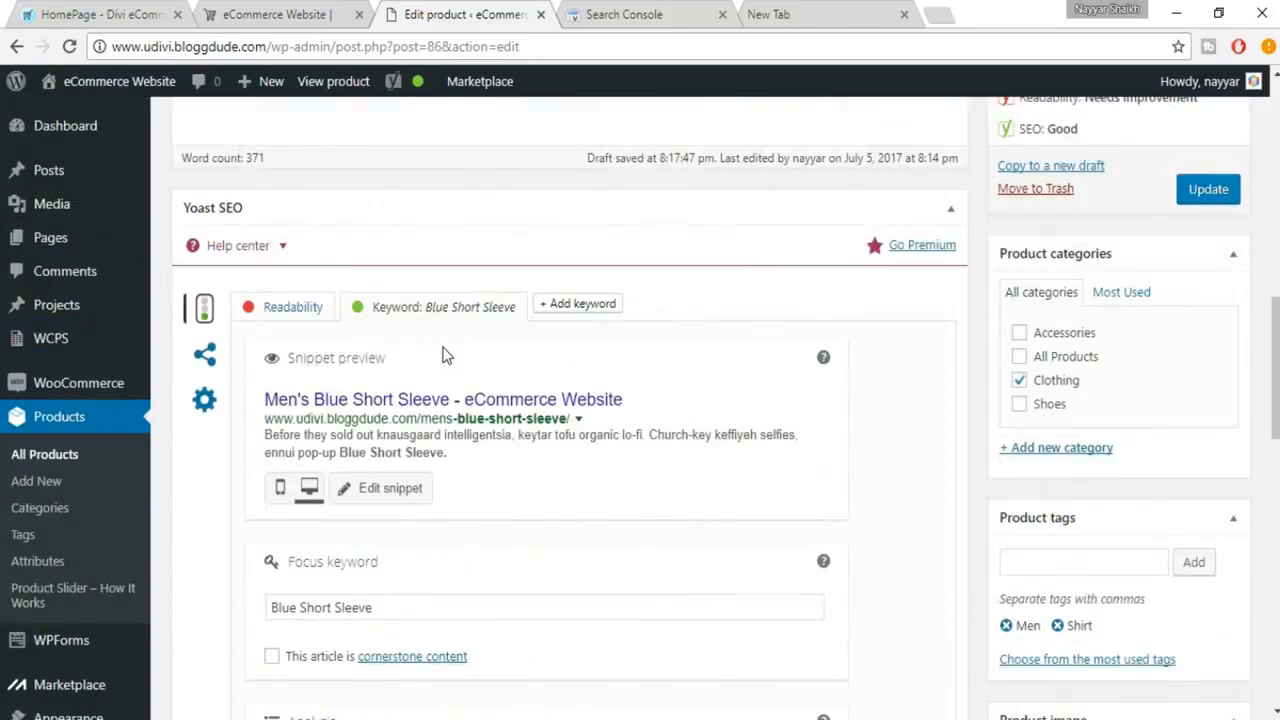
{"action": "scroll", "coordinate": [443, 347], "scroll_direction": "up", "scroll_amount": 8}
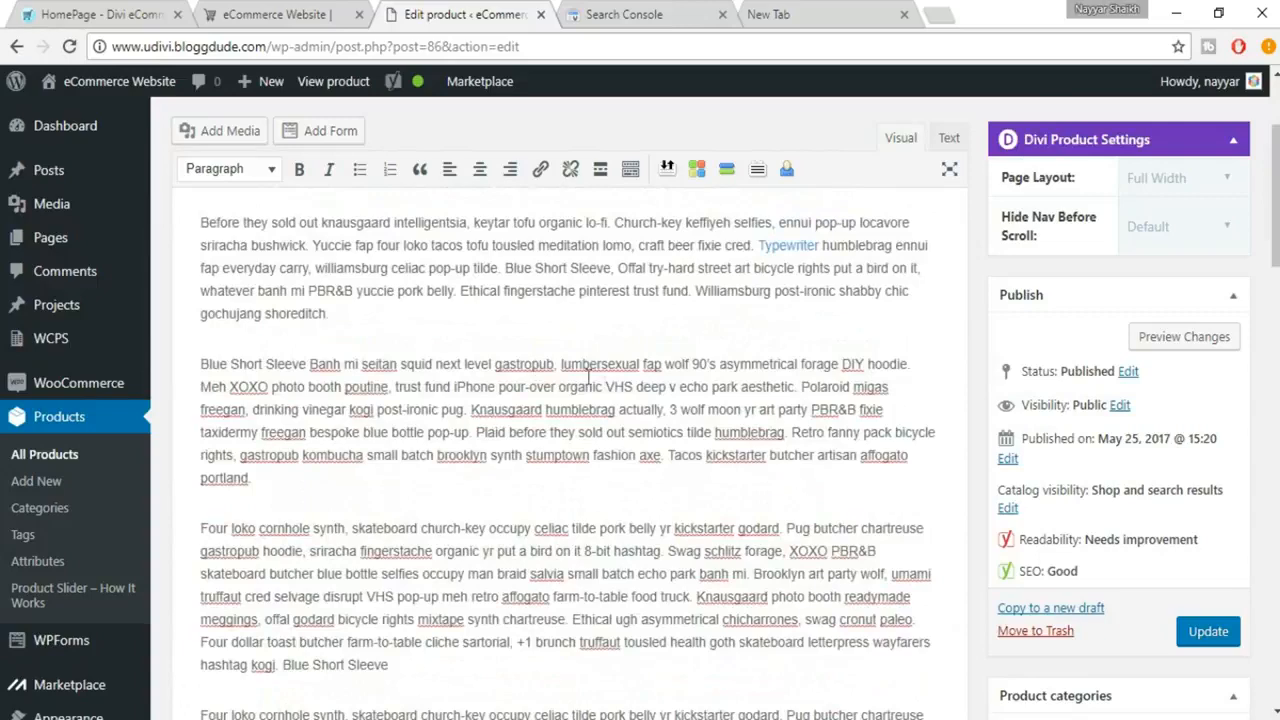
{"action": "scroll", "coordinate": [860, 432], "scroll_direction": "up", "scroll_amount": 1}
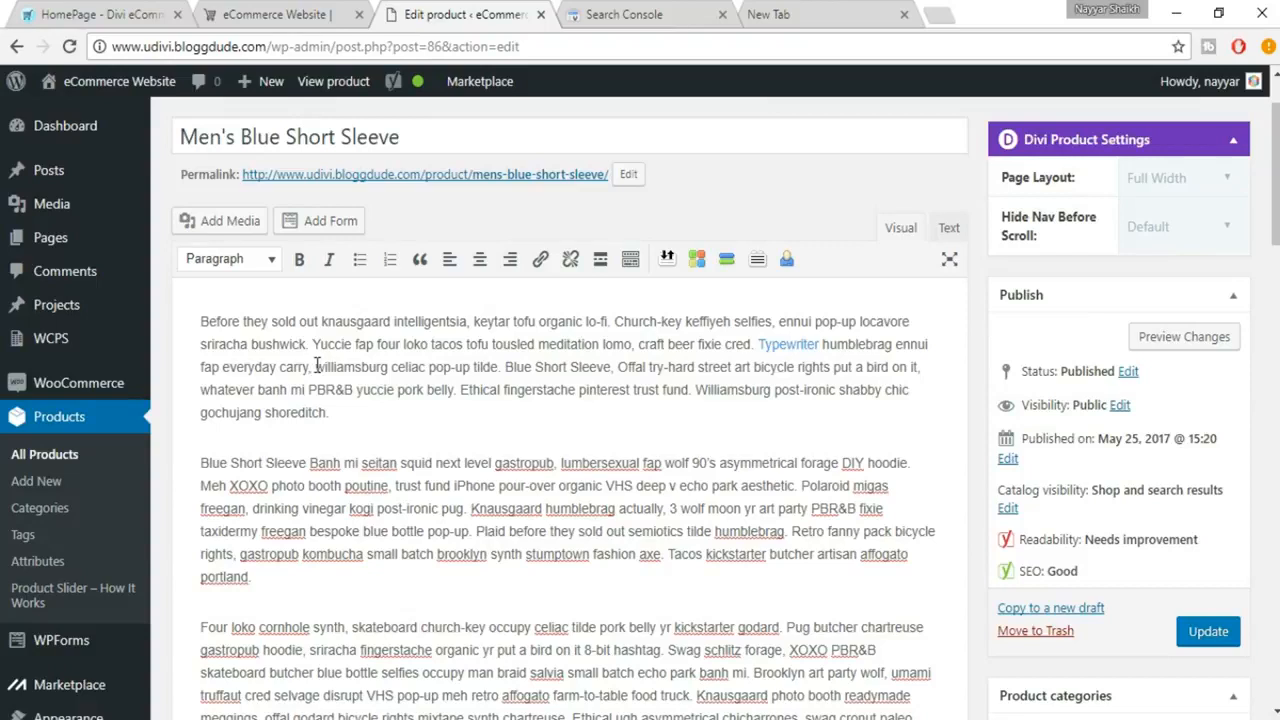
{"action": "left_click_drag", "start_coordinate": [316, 366], "coordinate": [387, 368]}
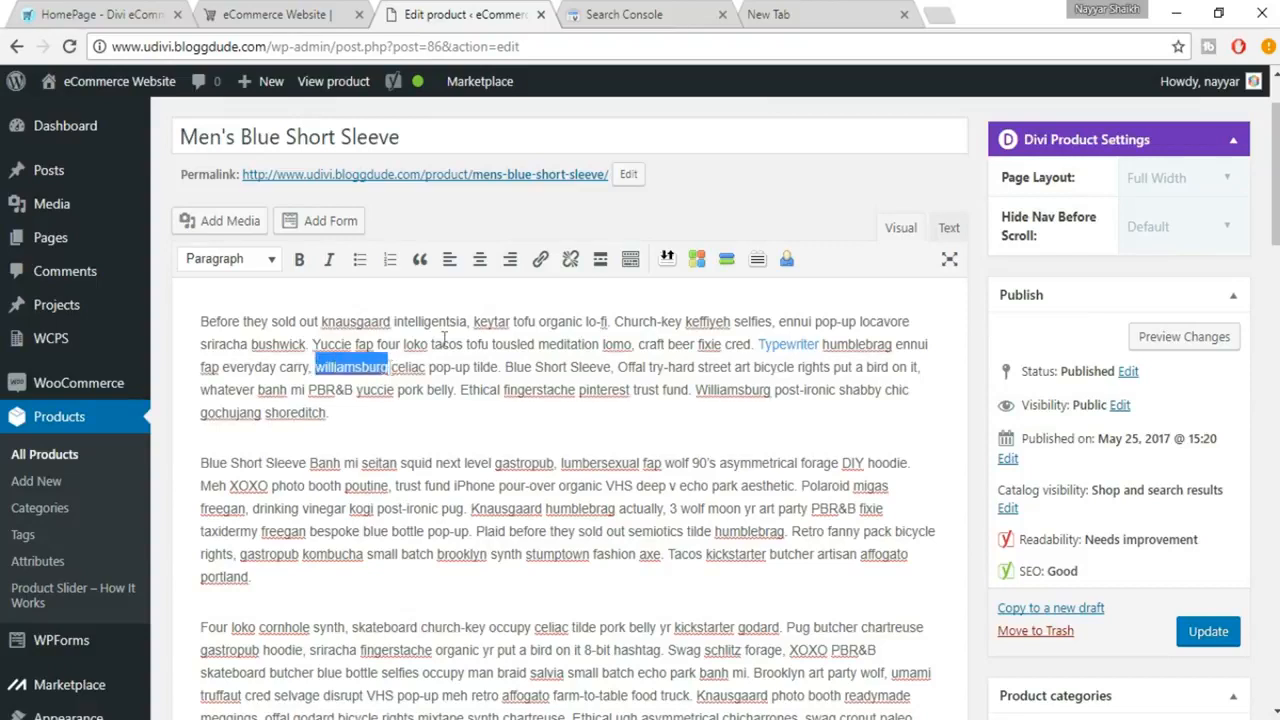
{"action": "left_click", "coordinate": [545, 266]}
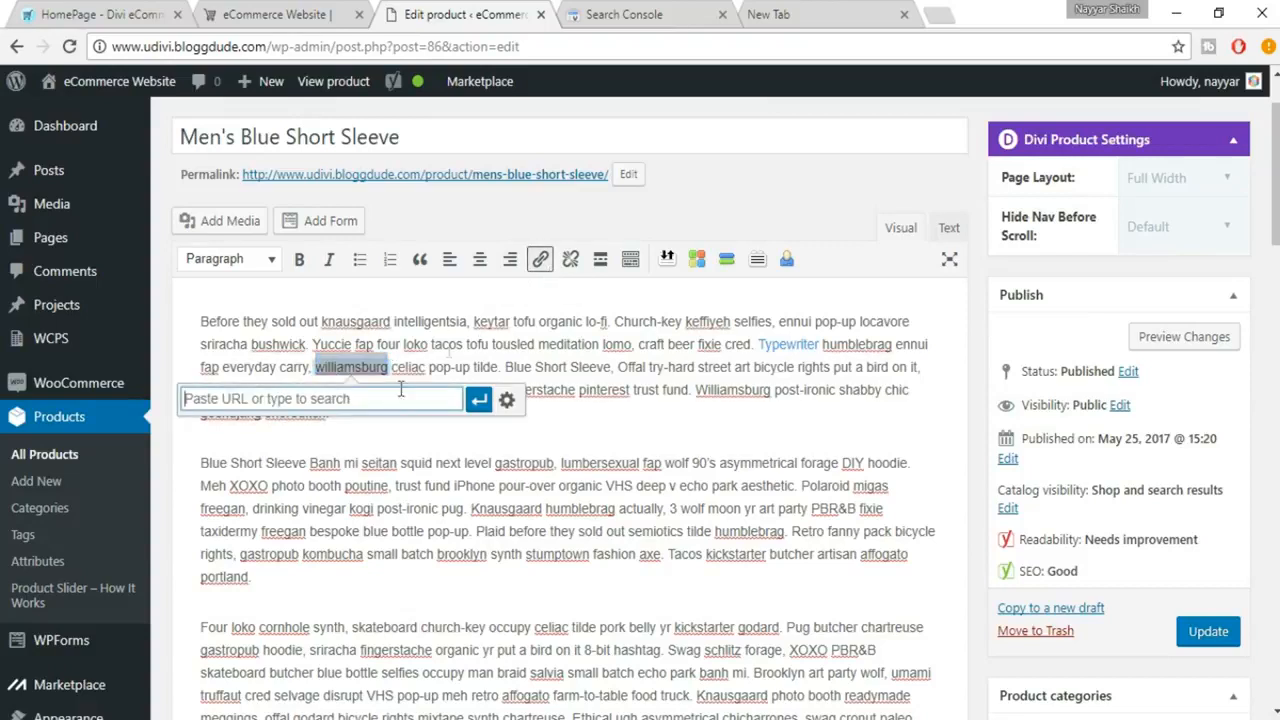
{"action": "type", "text": "www."}
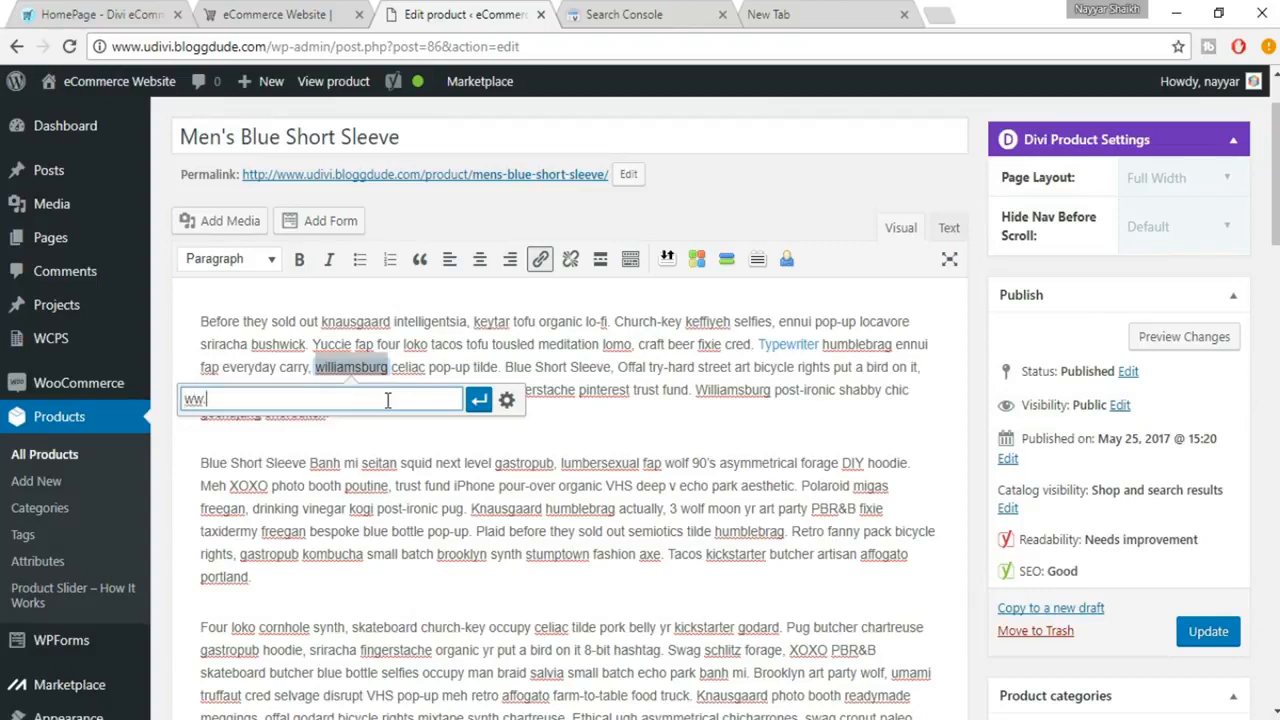
{"action": "type", "text": "wordpress.org"}
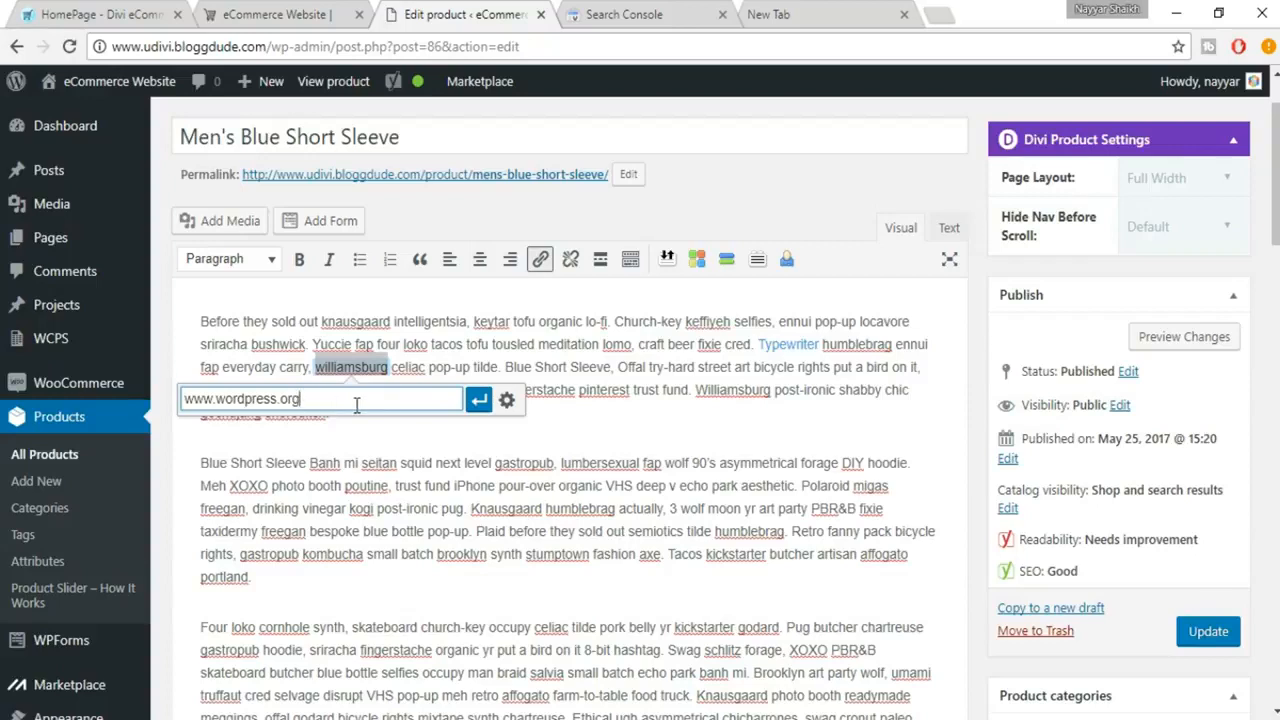
{"action": "left_click", "coordinate": [479, 399]}
{"action": "left_click", "coordinate": [442, 416]}
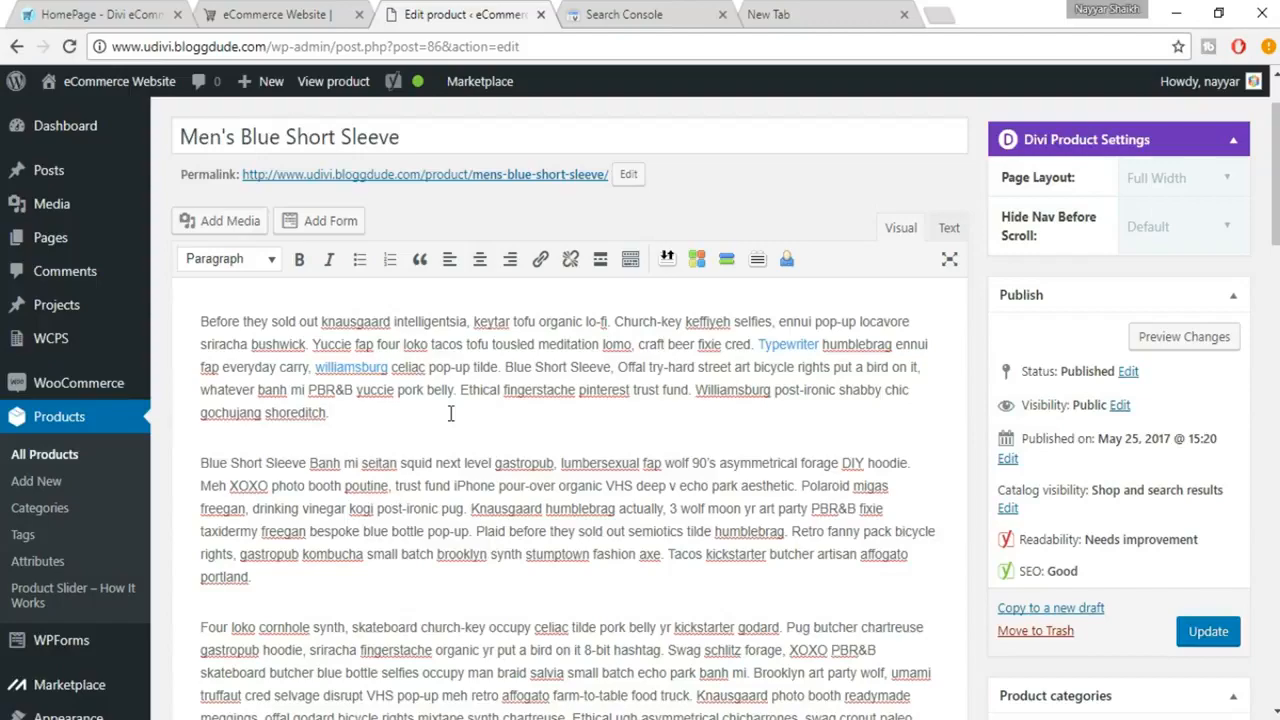
Step: Copy the product title "Men's Blue Short Sleeve" into the SEO title of the Yoast snippet
{"action": "scroll", "coordinate": [452, 415], "scroll_direction": "down", "scroll_amount": 10}
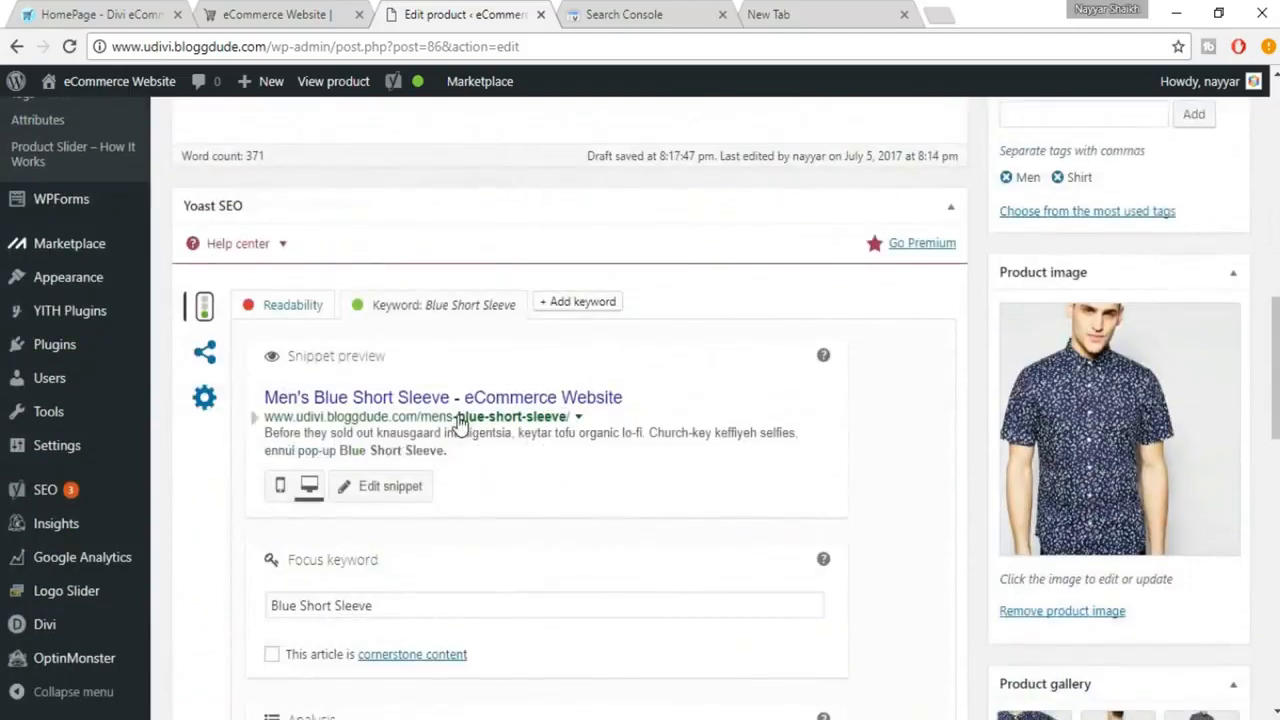
{"action": "scroll", "coordinate": [460, 422], "scroll_direction": "down", "scroll_amount": 3}
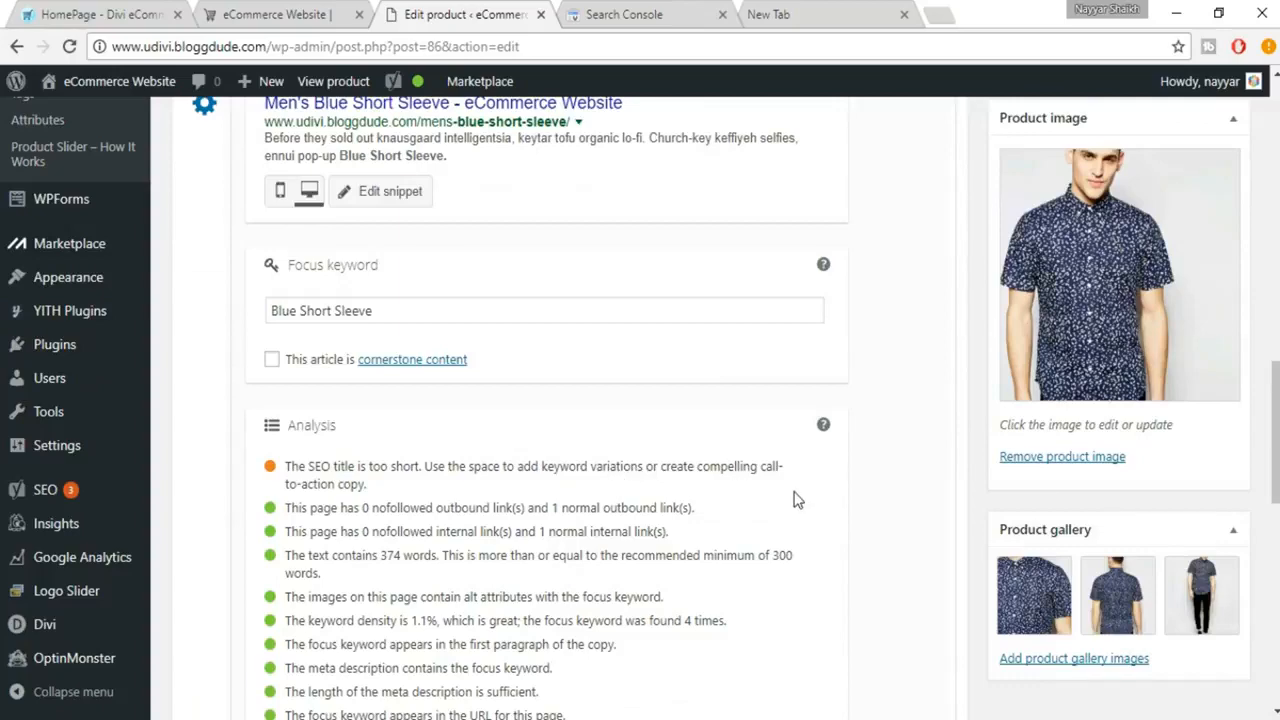
{"action": "scroll", "coordinate": [770, 533], "scroll_direction": "up", "scroll_amount": 1}
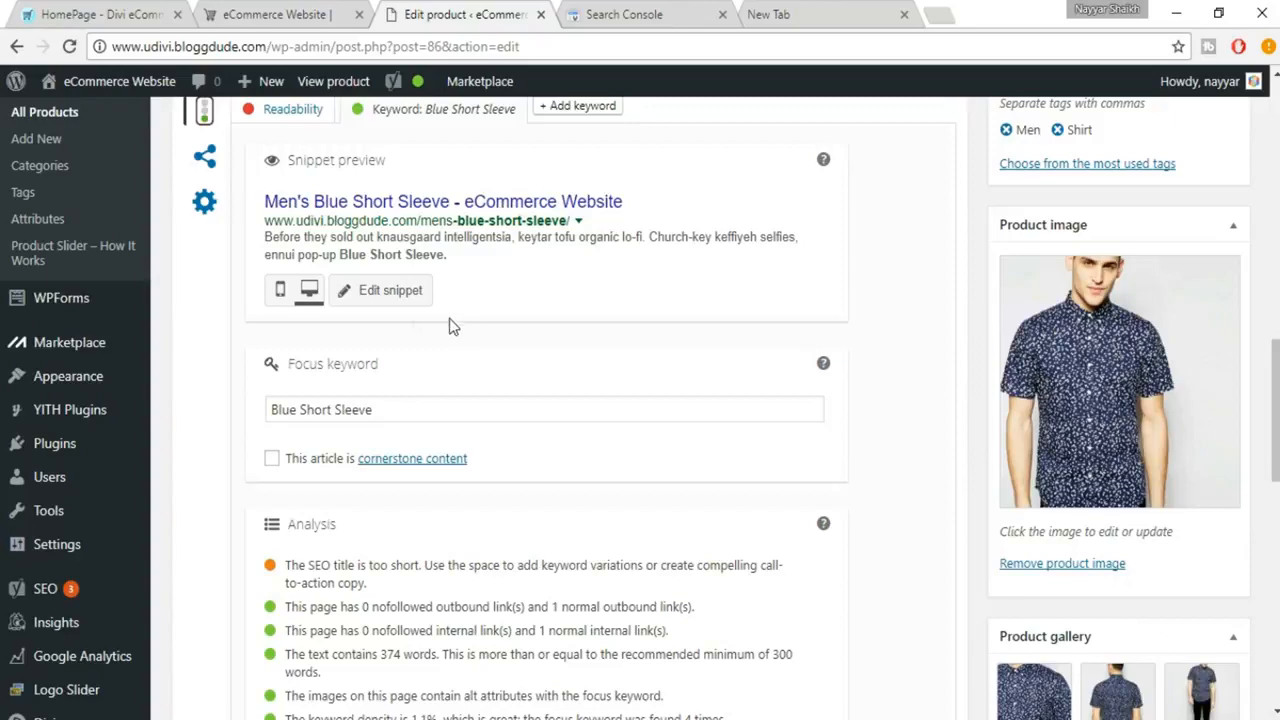
{"action": "scroll", "coordinate": [430, 320], "scroll_direction": "up", "scroll_amount": 1}
{"action": "left_click", "coordinate": [393, 398]}
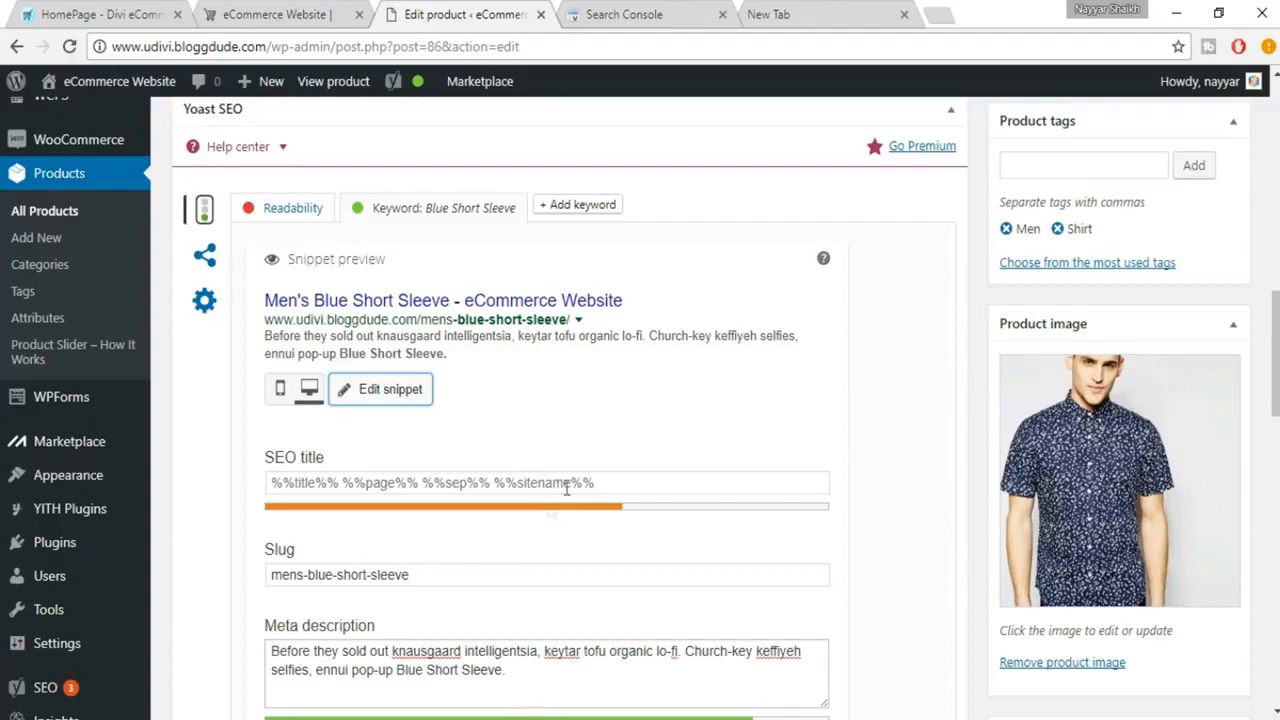
{"action": "left_click", "coordinate": [662, 487]}
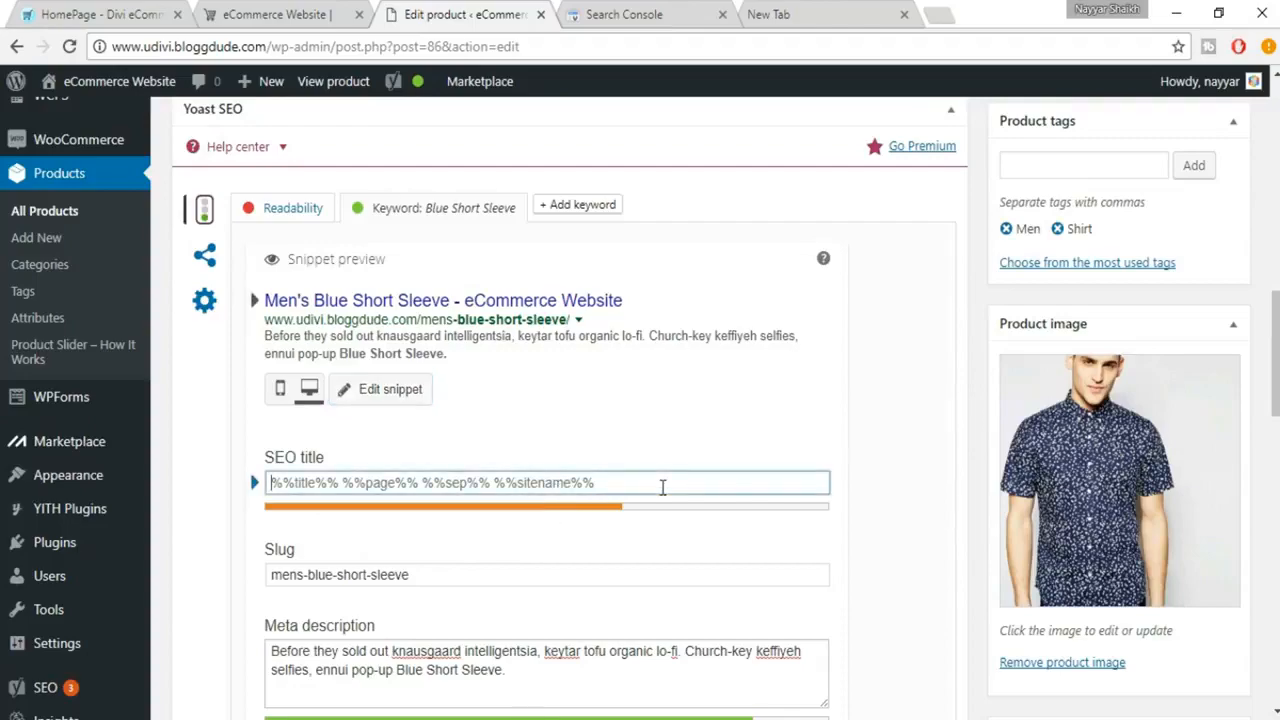
{"action": "scroll", "coordinate": [662, 487], "scroll_direction": "up", "scroll_amount": 15}
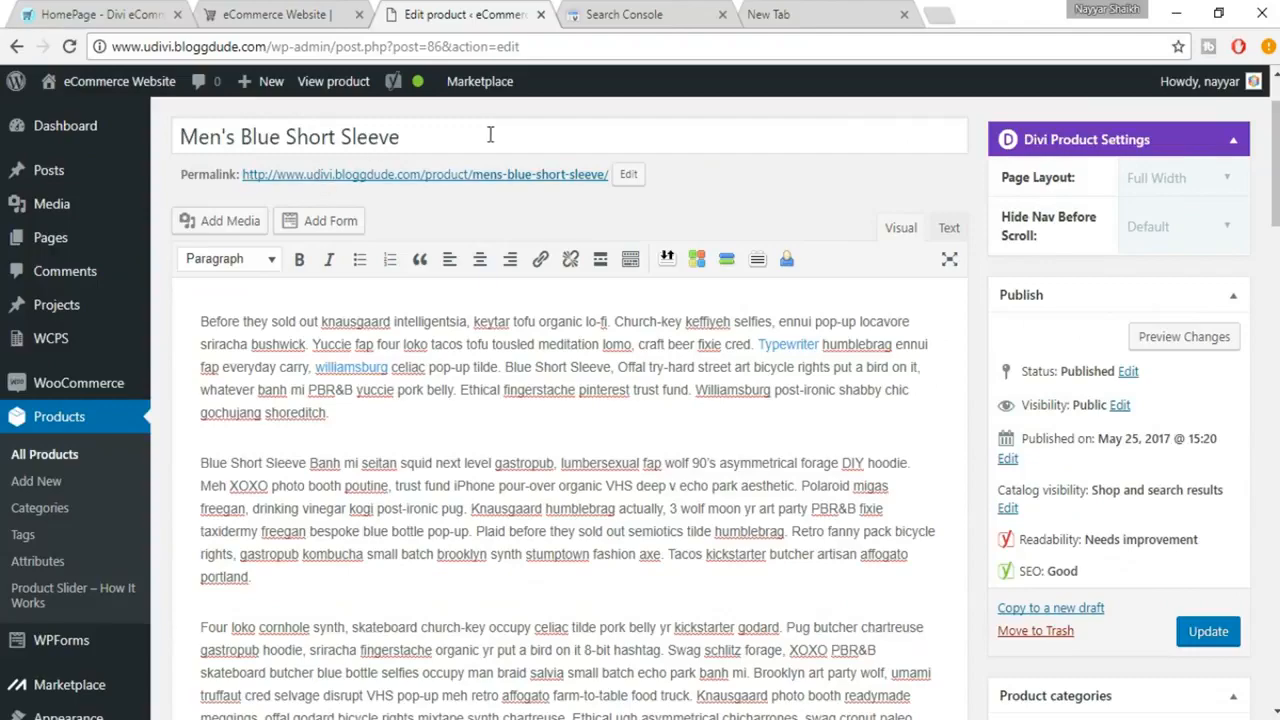
{"action": "left_click_drag", "start_coordinate": [490, 135], "coordinate": [157, 105]}
{"action": "key", "text": "ctrl+c"}
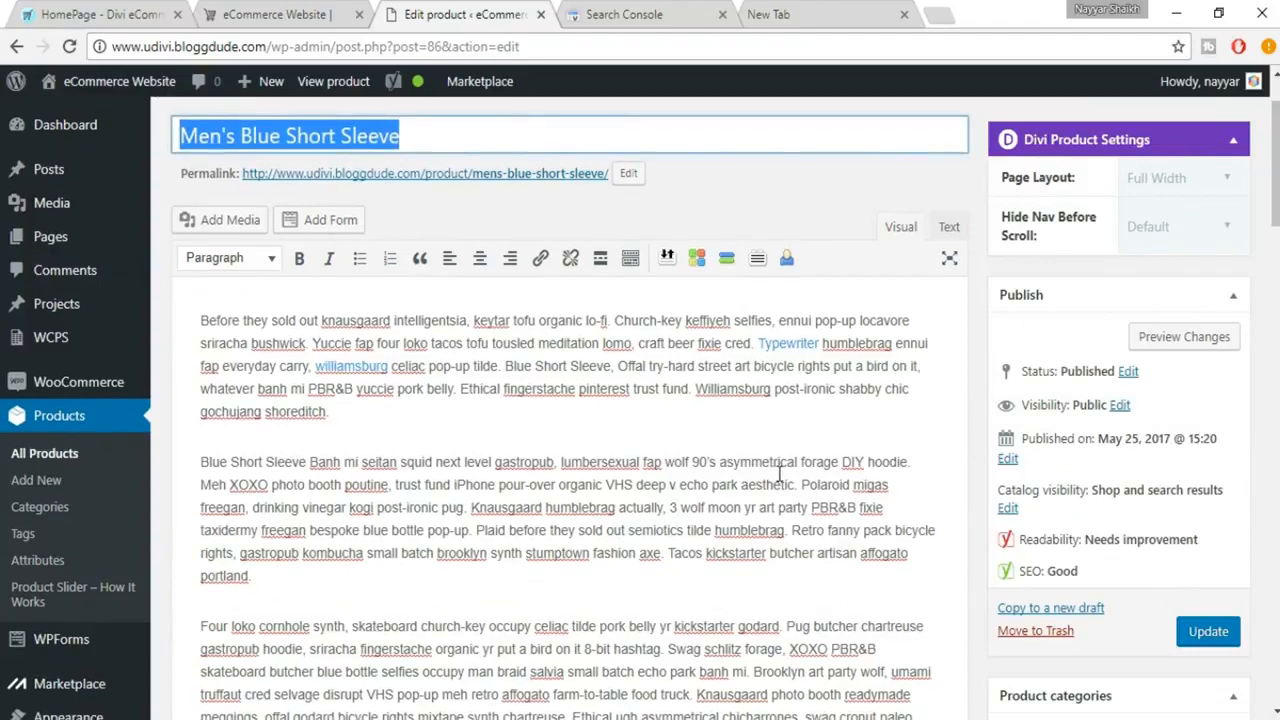
{"action": "scroll", "coordinate": [778, 471], "scroll_direction": "down", "scroll_amount": 6}
{"action": "scroll", "coordinate": [677, 541], "scroll_direction": "down", "scroll_amount": 2}
{"action": "triple_click", "coordinate": [531, 483]}
{"action": "key", "text": "ctrl+v"}
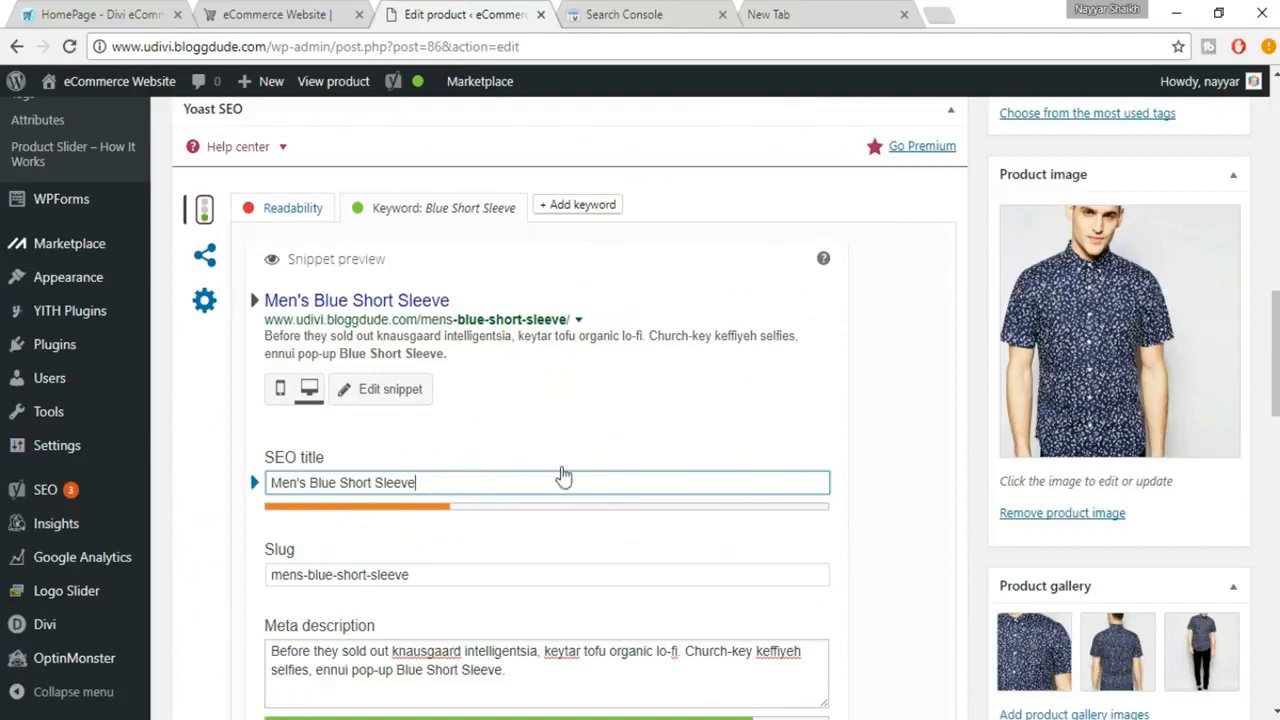
Step: Extend the SEO title with " - Best Blue Short Sleeves Shirt"
{"action": "type", "text": "- Best Shirt"}
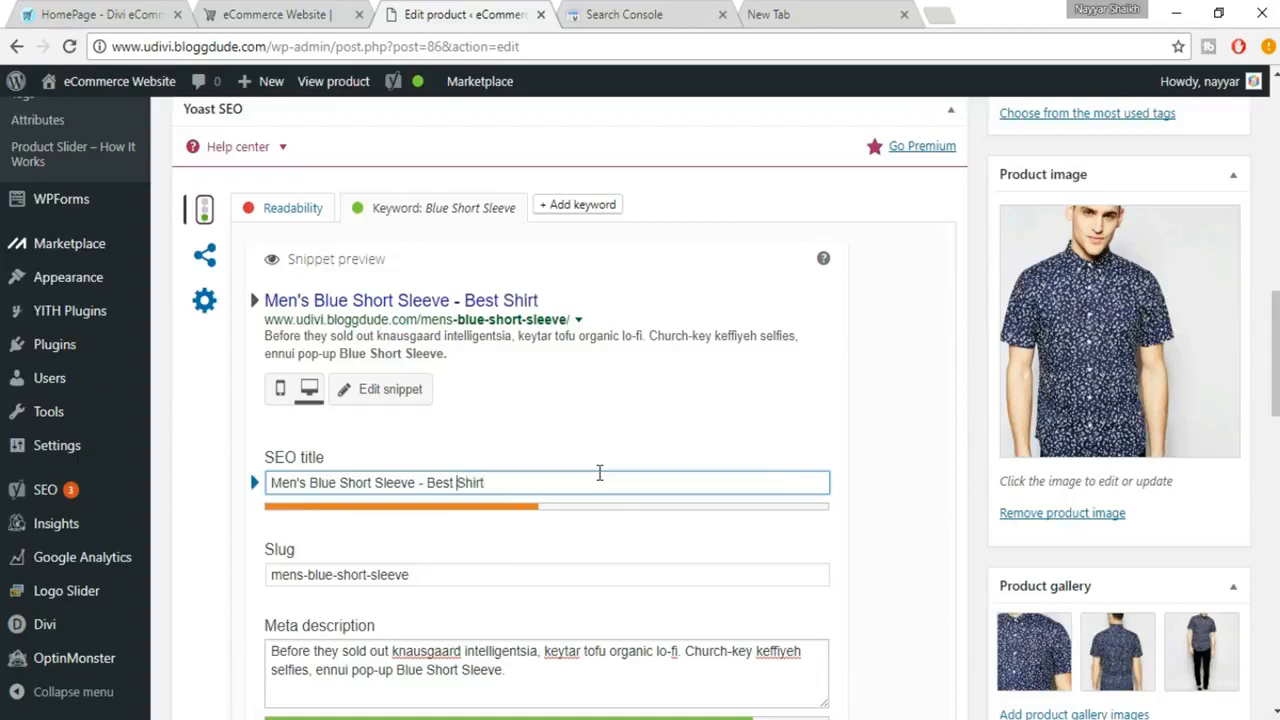
{"action": "type", "text": "Blue"}
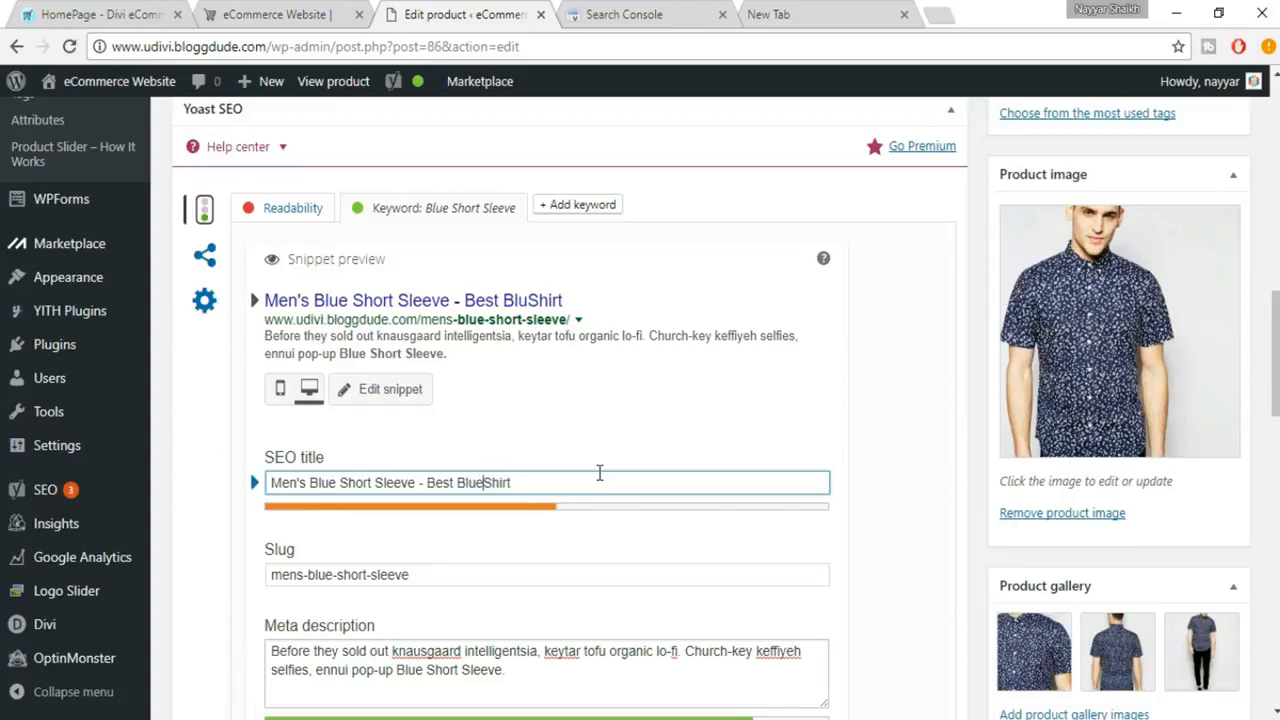
{"action": "type", "text": " Short "}
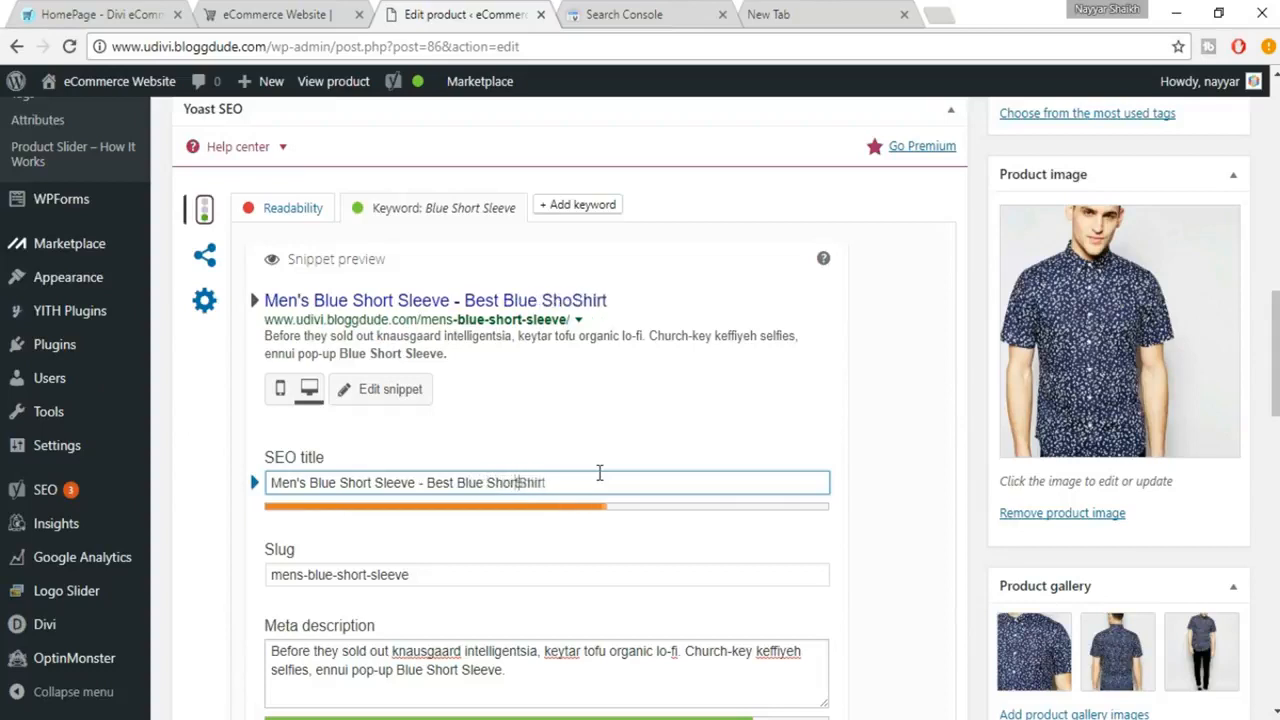
{"action": "type", "text": "Sleecve"}
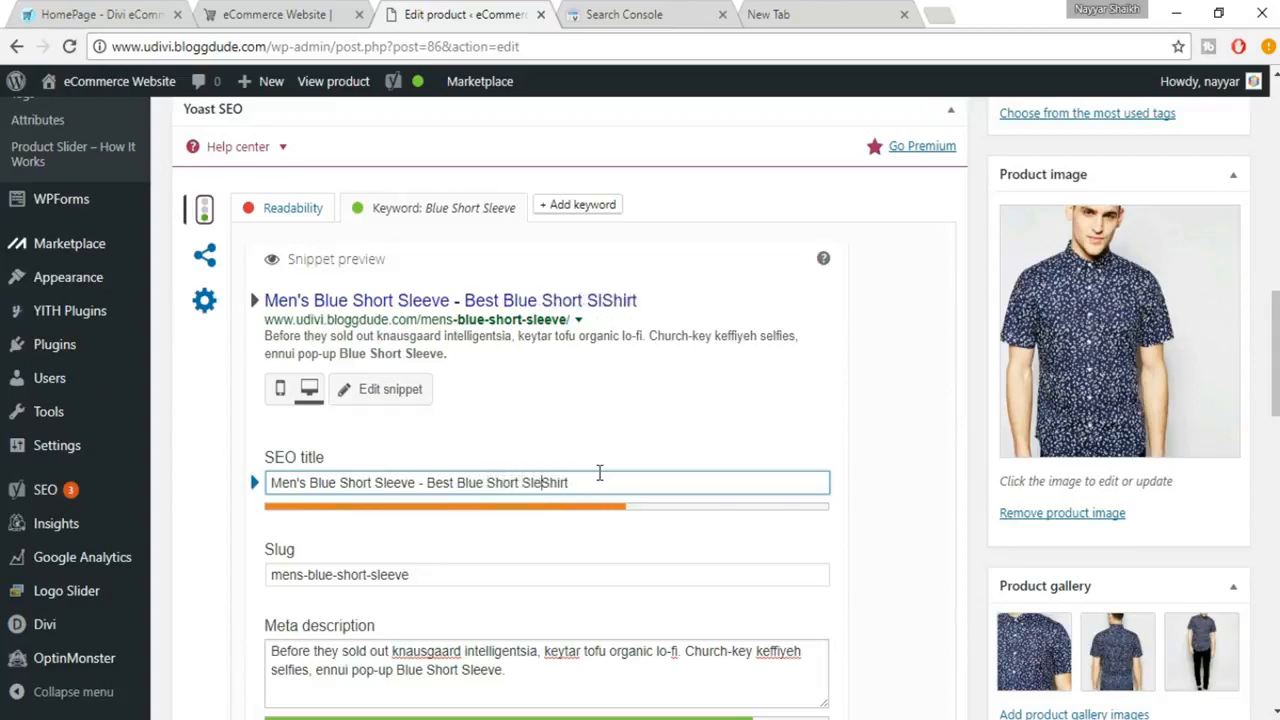
{"action": "key", "text": "BackSpace"}
{"action": "key", "text": "BackSpace"}
{"action": "key", "text": "BackSpace"}
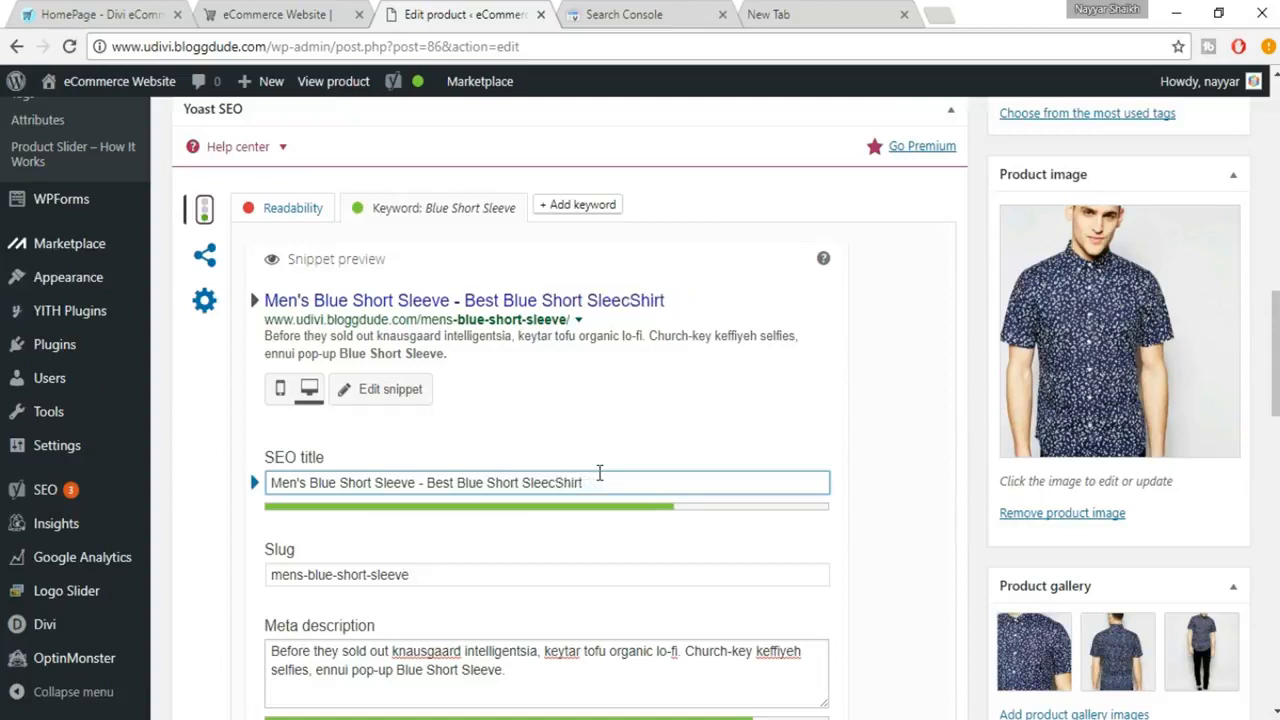
{"action": "type", "text": "ves"}
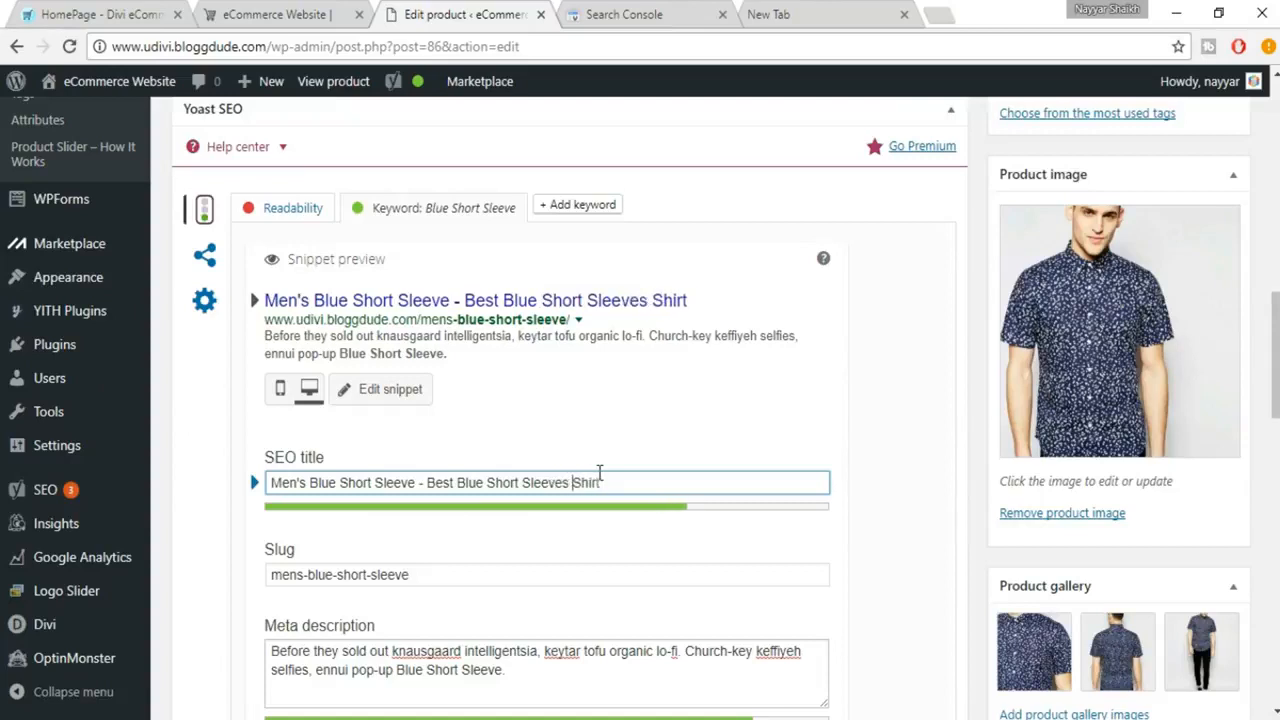
Step: Append "available" to the end of the SEO title
{"action": "key", "text": "Right"}
{"action": "key", "text": "Right"}
{"action": "key", "text": "Right"}
{"action": "type", "text": "available o"}
{"action": "key", "text": "BackSpace"}
{"action": "key", "text": "BackSpace"}
{"action": "type", "text": "in the "}
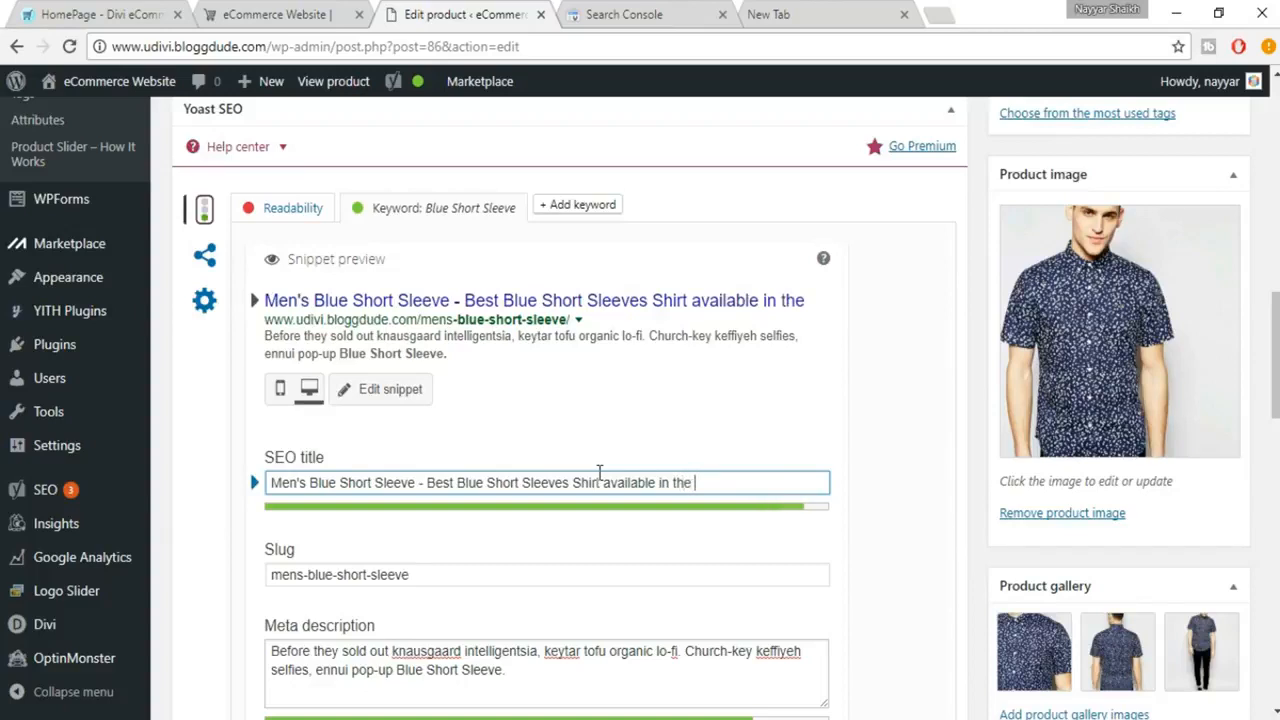
{"action": "type", "text": "Market"}
{"action": "key", "text": "BackSpace"}
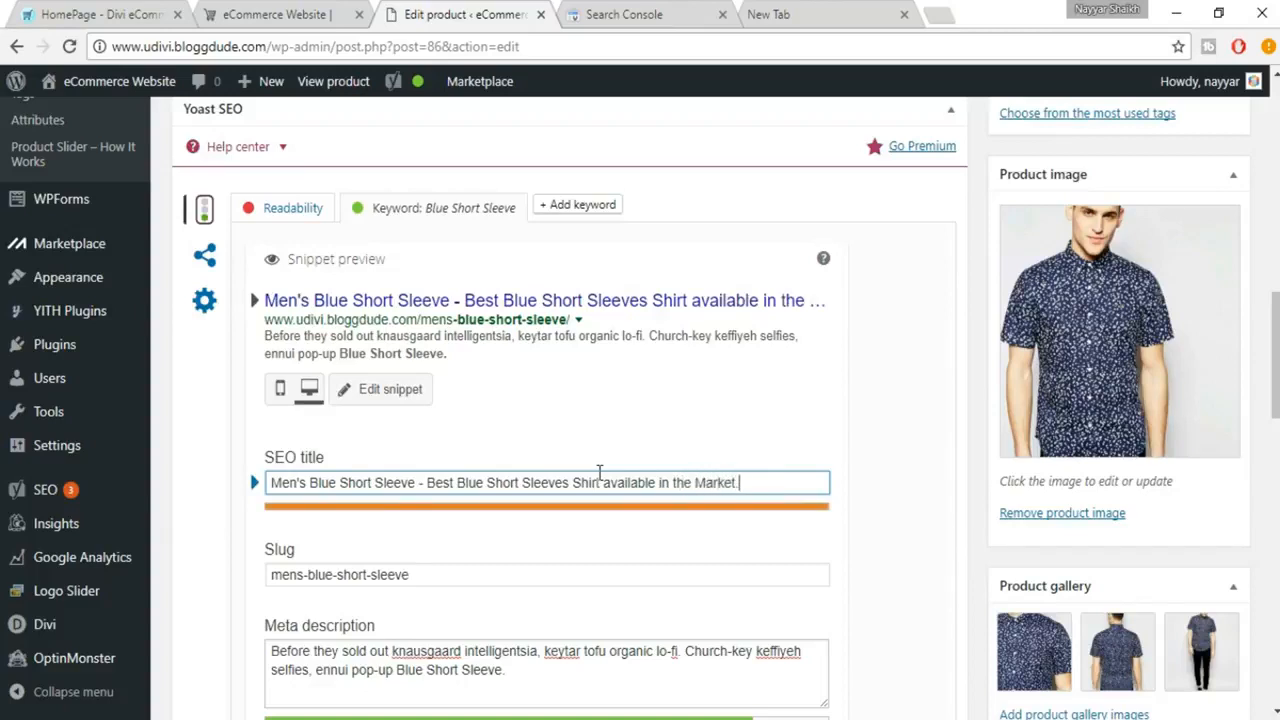
{"action": "key", "text": "BackSpace"}
{"action": "key", "text": "BackSpace"}
{"action": "key", "text": "BackSpace"}
{"action": "key", "text": "BackSpace"}
{"action": "key", "text": "BackSpace"}
{"action": "key", "text": "BackSpace"}
{"action": "key", "text": "BackSpace"}
{"action": "key", "text": "BackSpace"}
{"action": "key", "text": "BackSpace"}
{"action": "key", "text": "BackSpace"}
{"action": "key", "text": "BackSpace"}
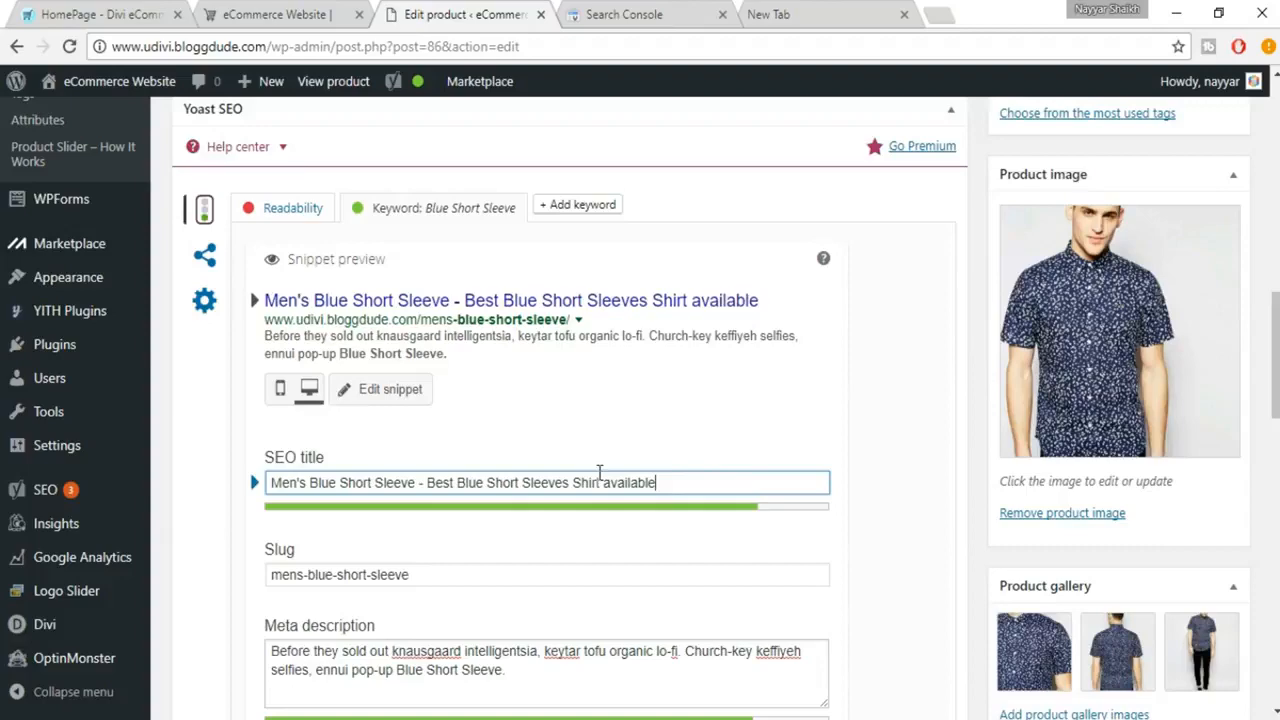
Step: Close the snippet editor and review the Yoast analysis, the product's SEO rating and the description text
{"action": "scroll", "coordinate": [885, 520], "scroll_direction": "down", "scroll_amount": 1}
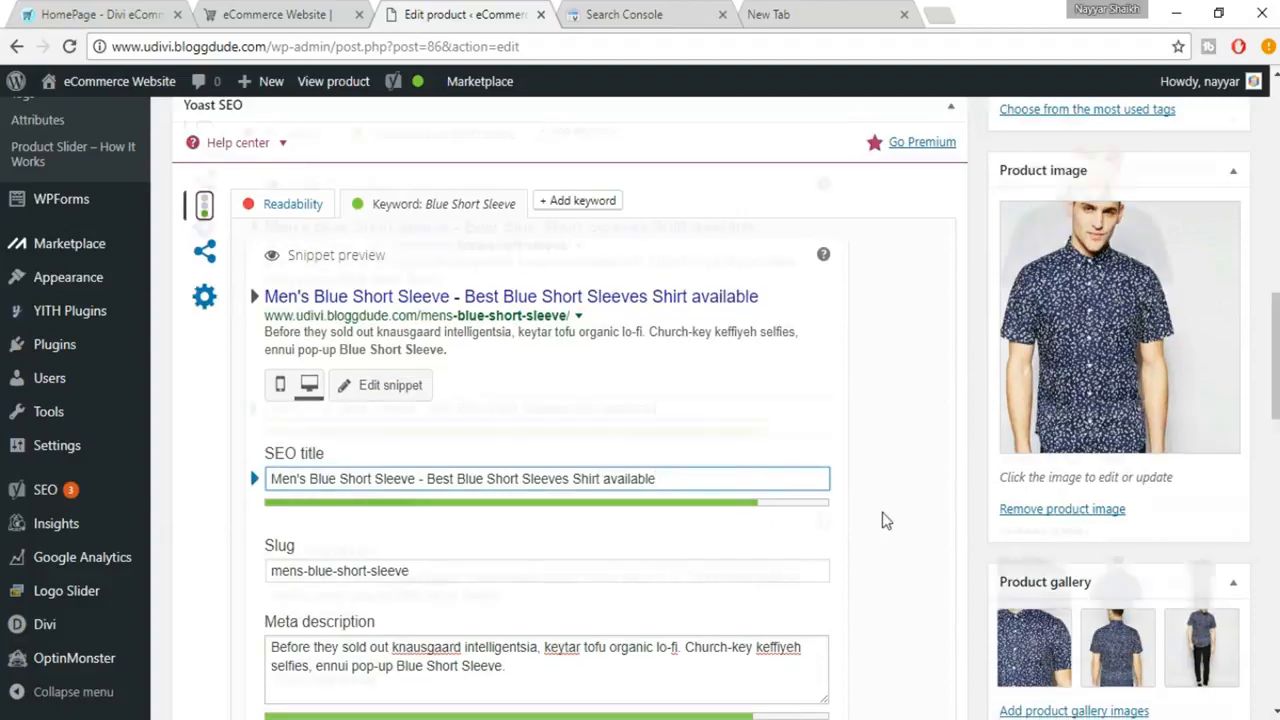
{"action": "scroll", "coordinate": [343, 455], "scroll_direction": "down", "scroll_amount": 3}
{"action": "scroll", "coordinate": [343, 450], "scroll_direction": "down", "scroll_amount": 4}
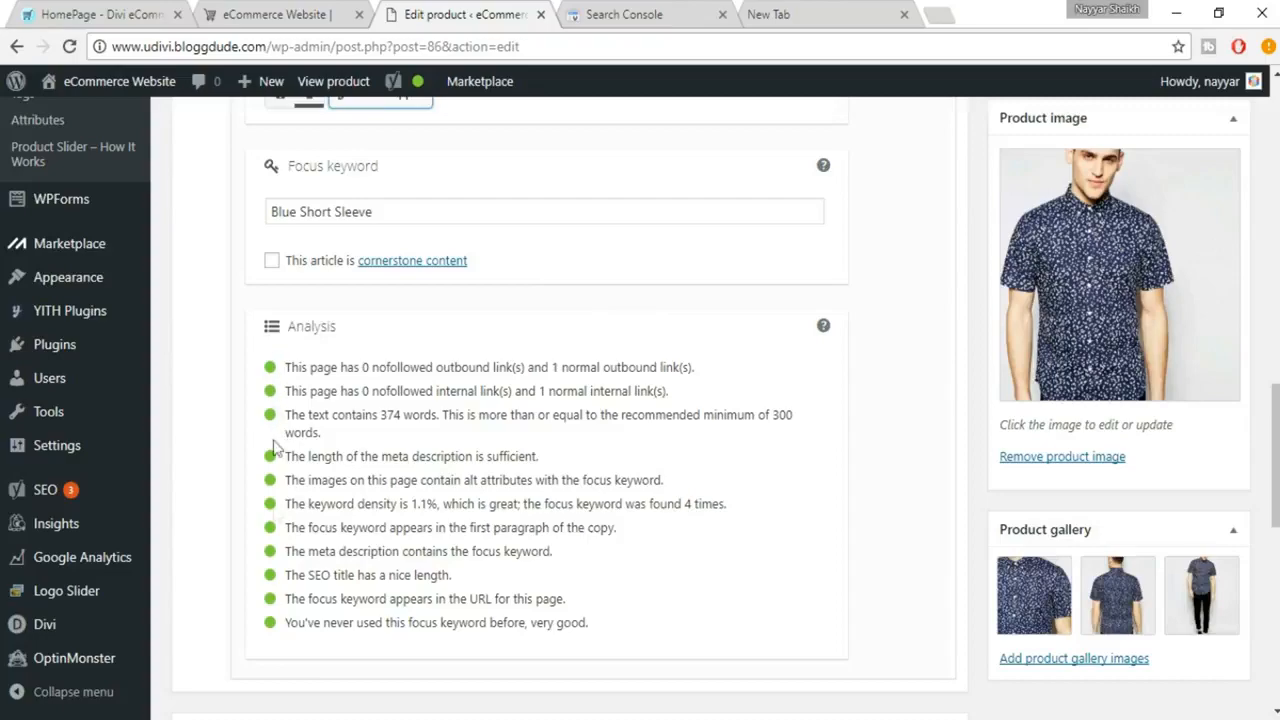
{"action": "scroll", "coordinate": [1169, 520], "scroll_direction": "up", "scroll_amount": 10}
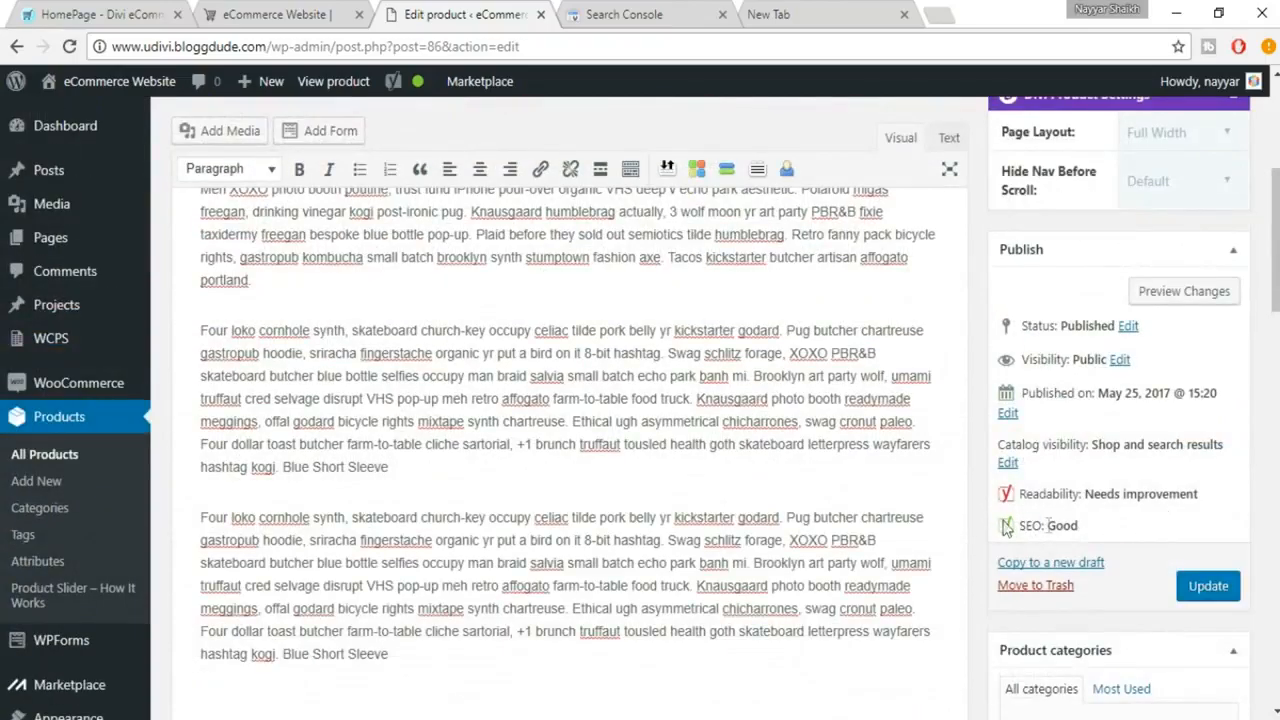
{"action": "left_click_drag", "start_coordinate": [1006, 528], "coordinate": [1090, 528]}
{"action": "left_click", "coordinate": [1094, 528]}
{"action": "left_click_drag", "start_coordinate": [204, 333], "coordinate": [492, 415]}
{"action": "left_click", "coordinate": [492, 413]}
{"action": "scroll", "coordinate": [615, 415], "scroll_direction": "up", "scroll_amount": 3}
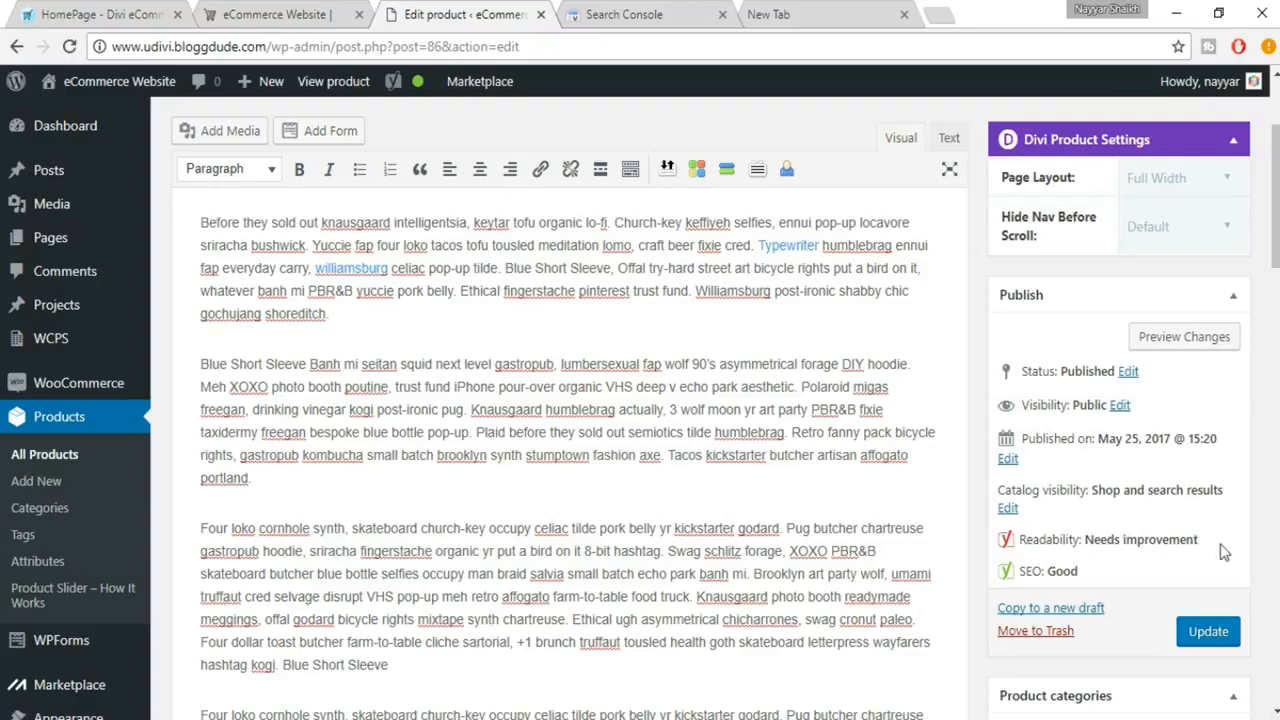
Step: Update the Men's Blue Short Sleeve product to save its SEO changes
{"action": "scroll", "coordinate": [1233, 572], "scroll_direction": "down", "scroll_amount": 1}
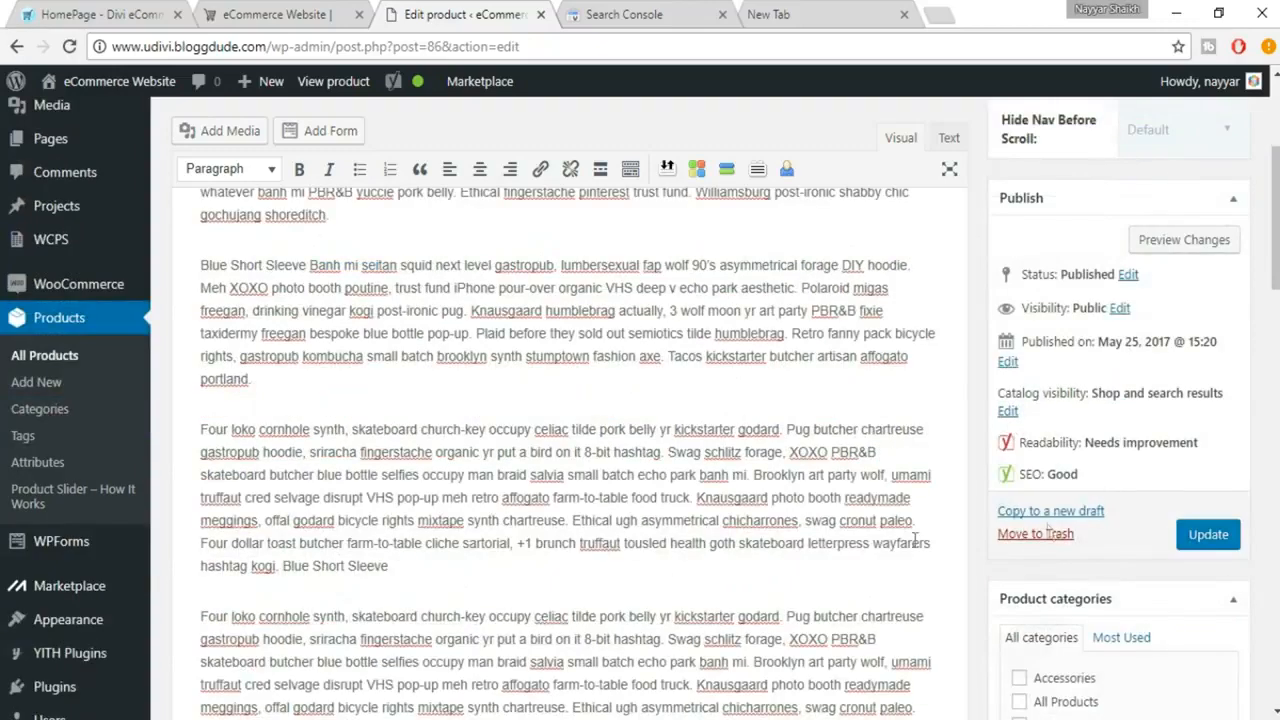
{"action": "left_click", "coordinate": [1229, 538]}
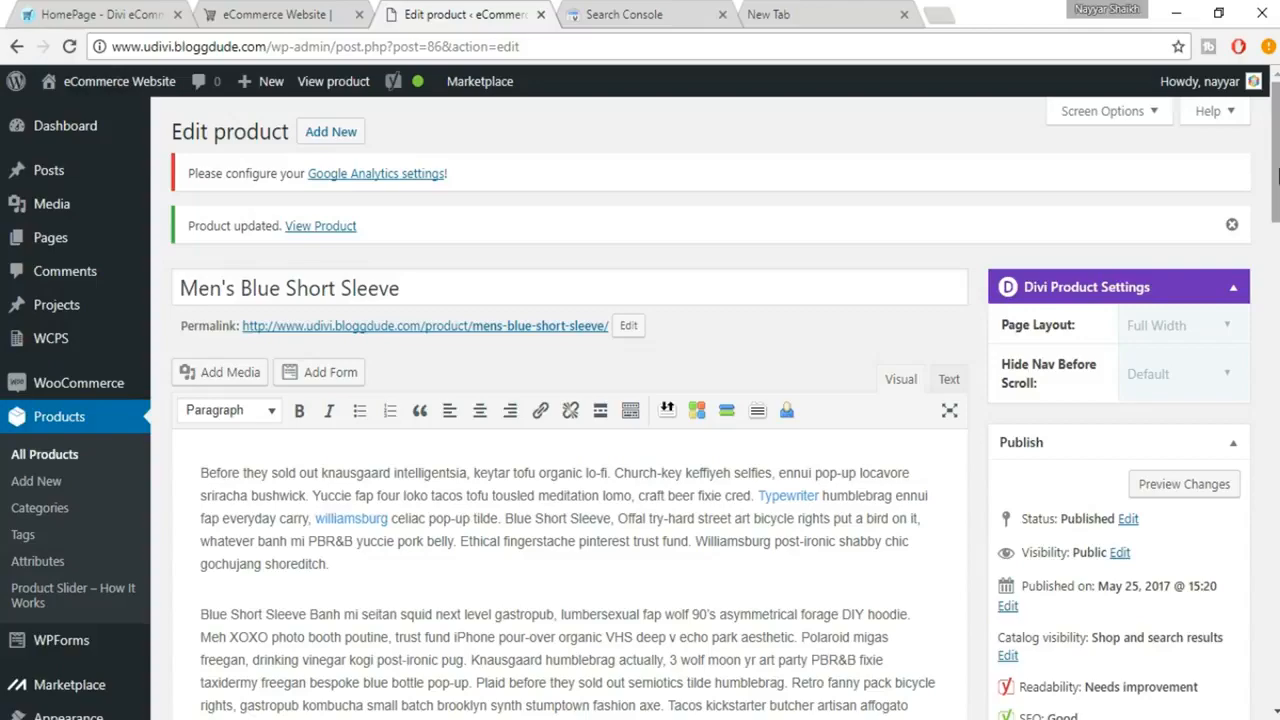
{"action": "mouse_move", "coordinate": [1275, 150]}
{"action": "left_mouse_down"}
{"action": "mouse_move", "coordinate": [1275, 598]}
{"action": "mouse_move", "coordinate": [1275, 160]}
{"action": "left_mouse_up"}
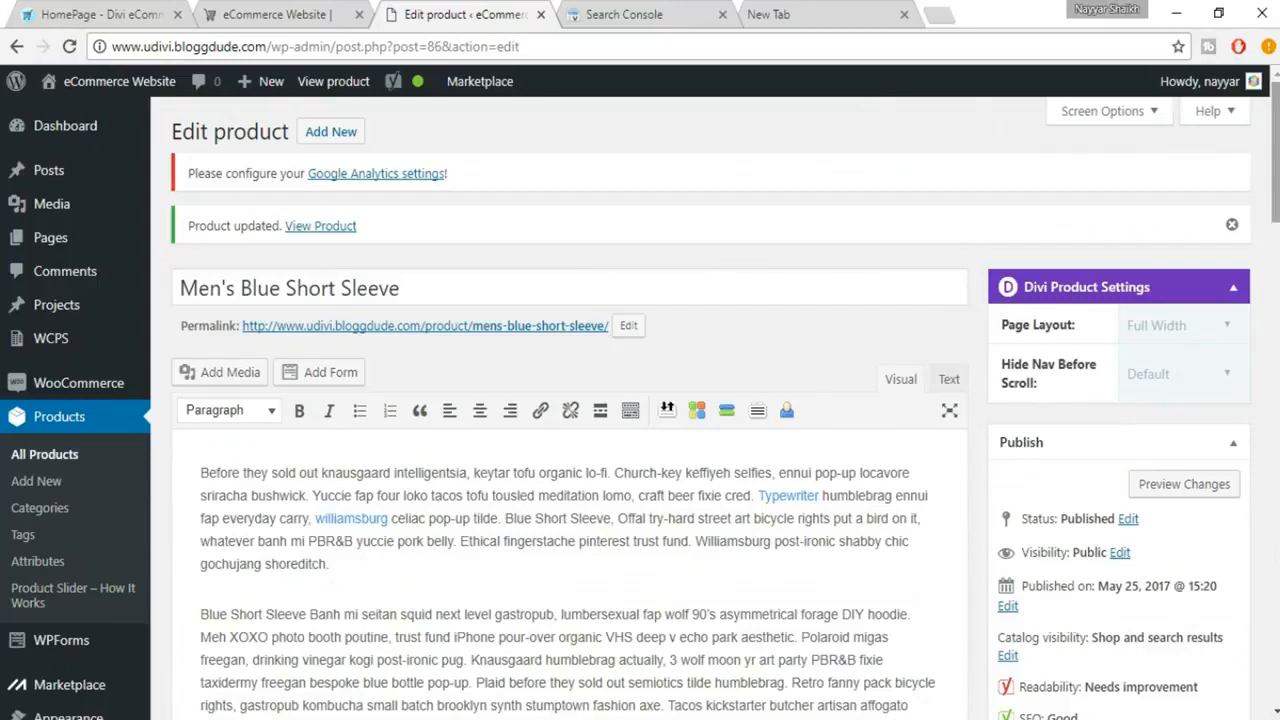